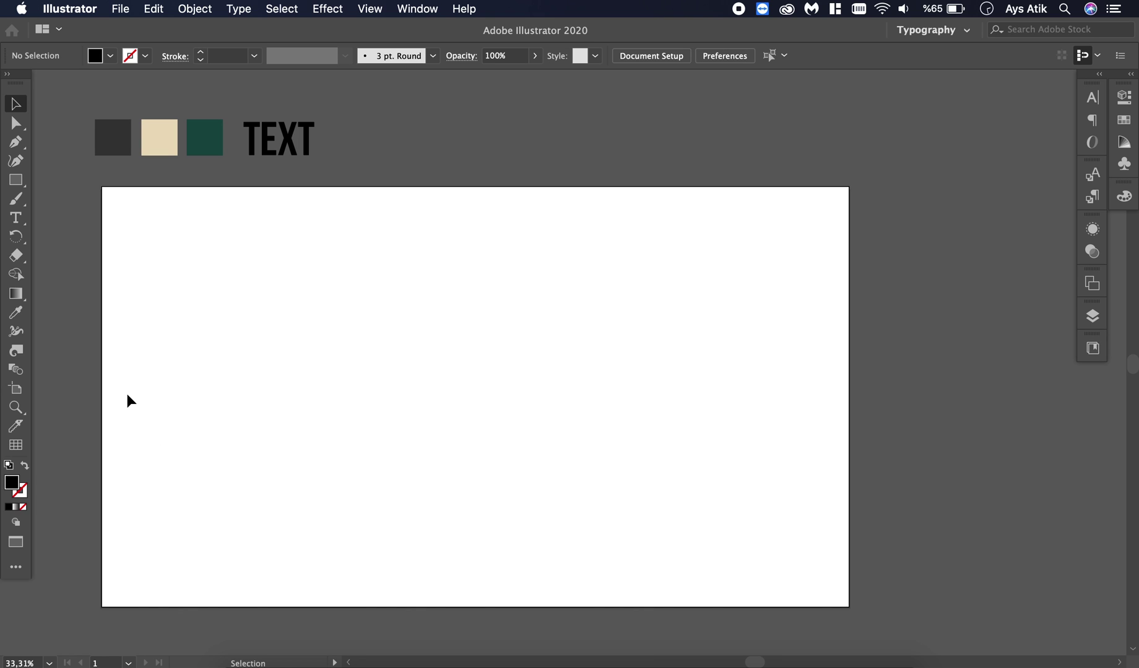
Draw a square in the upper-left area of the artboard and fill it with the cream colour sampled from the swatch above
click(15, 180)
drag(165, 248, 242, 351)
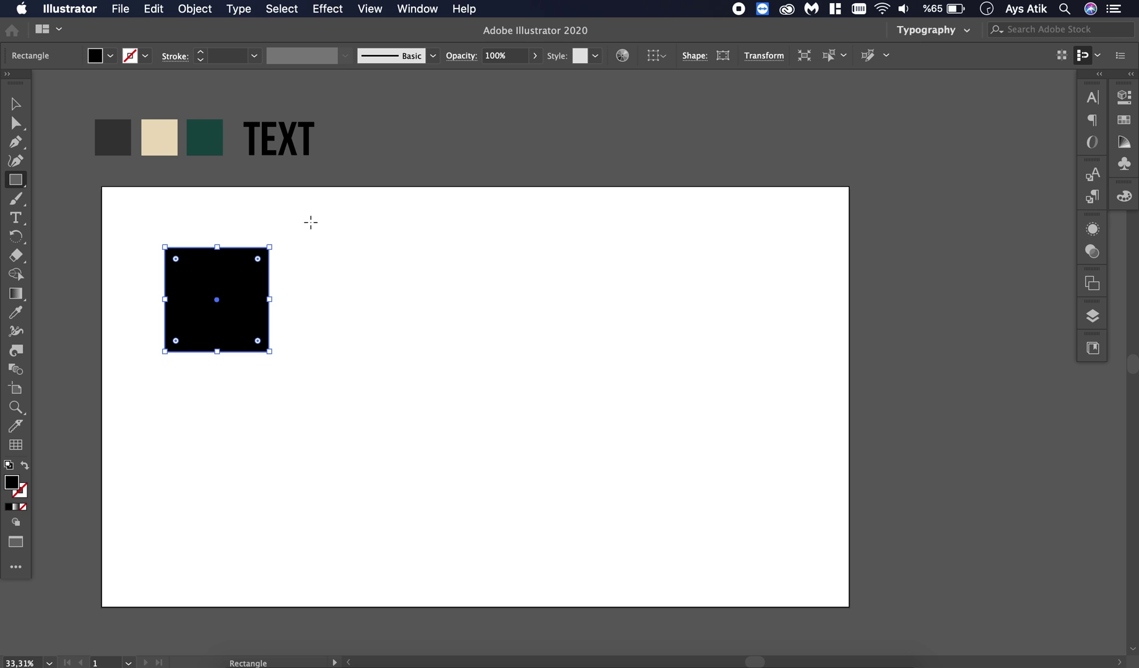
drag(271, 353, 307, 389)
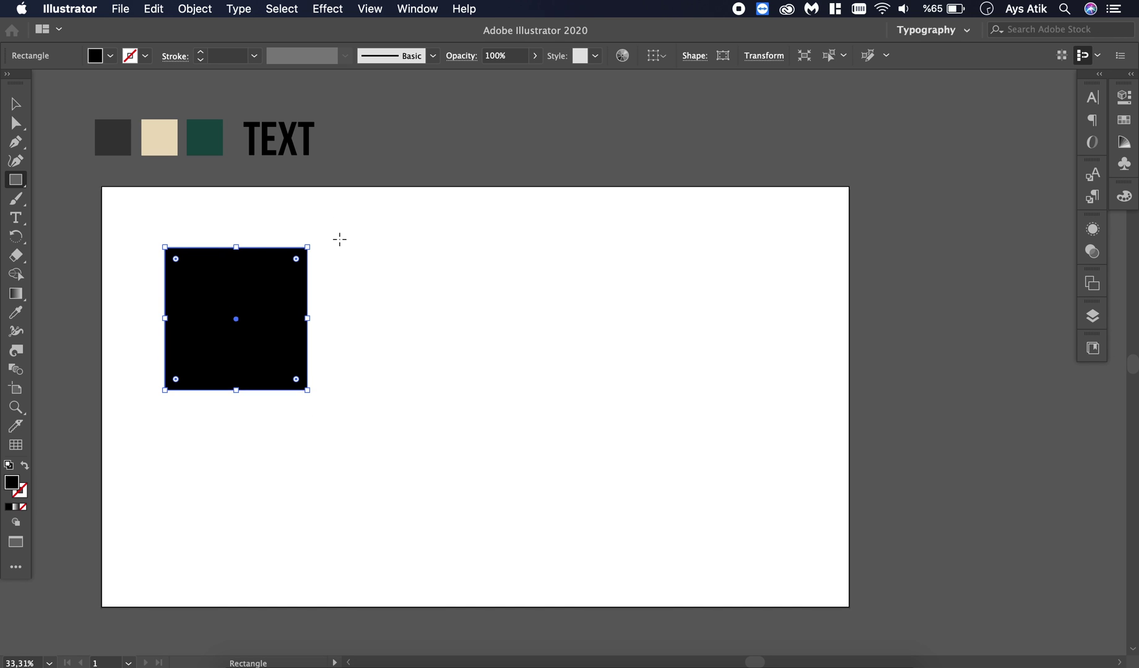
key(i)
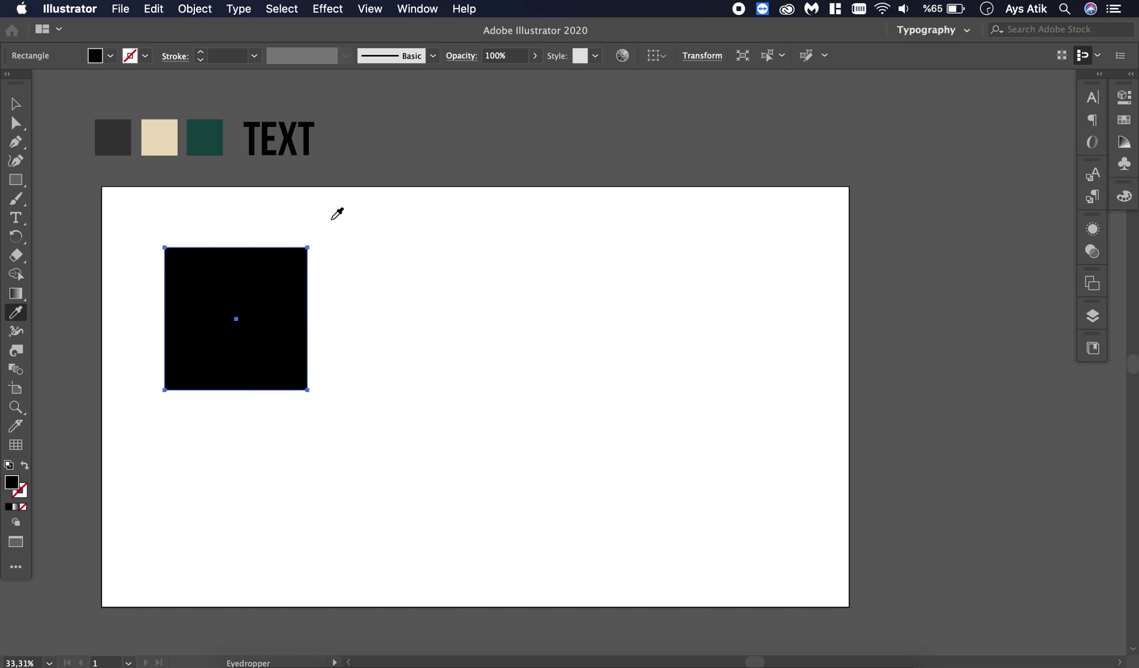
click(171, 142)
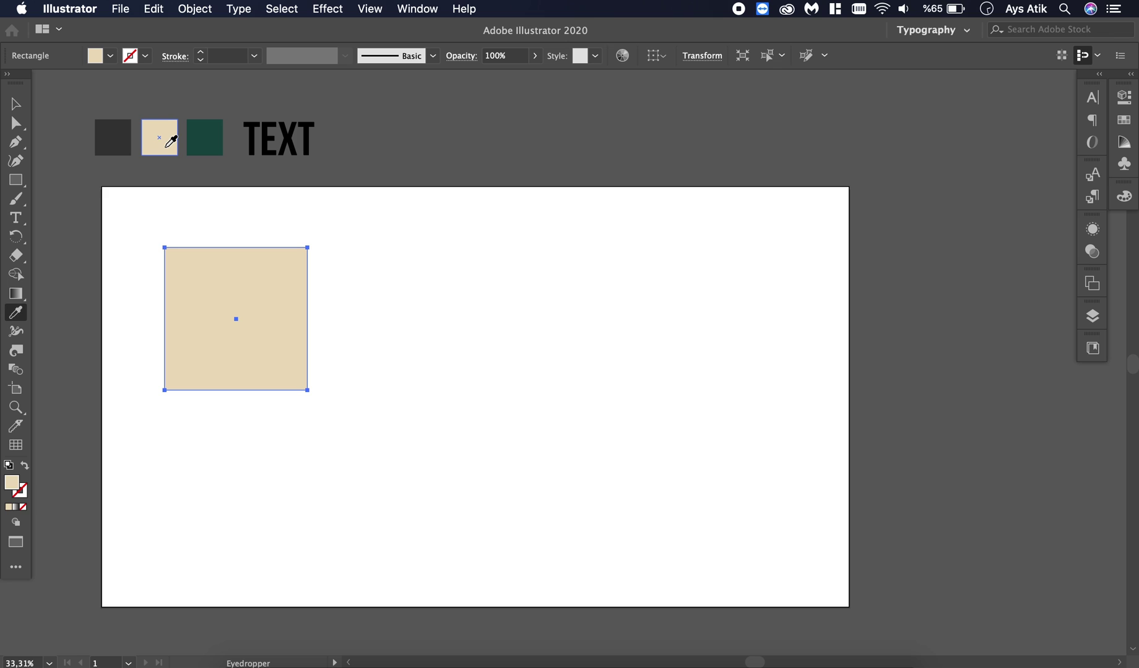
key(v)
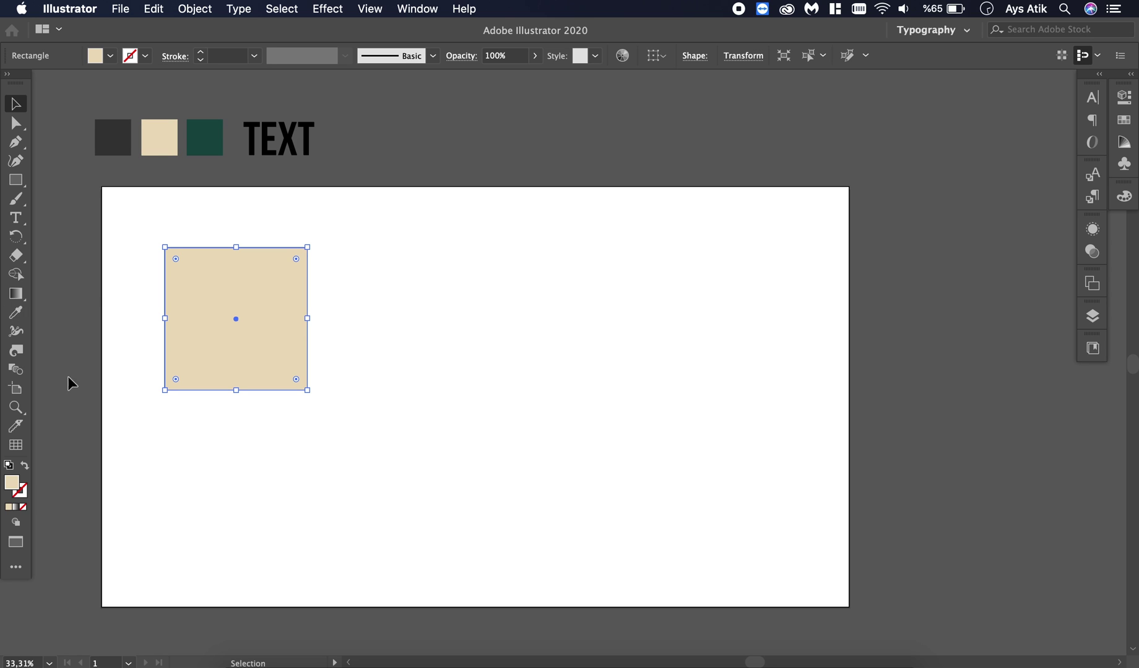
Lighten the square's cream fill by raising its brightness to 95% and reducing its saturation
double_click(11, 484)
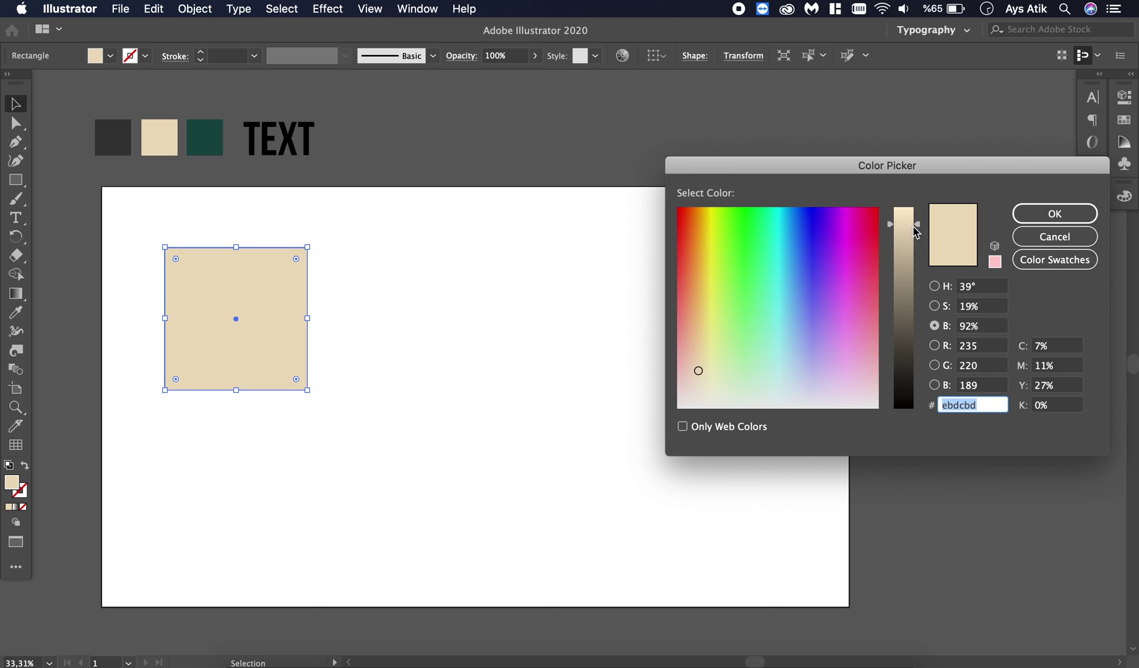
drag(907, 222, 907, 216)
click(1040, 221)
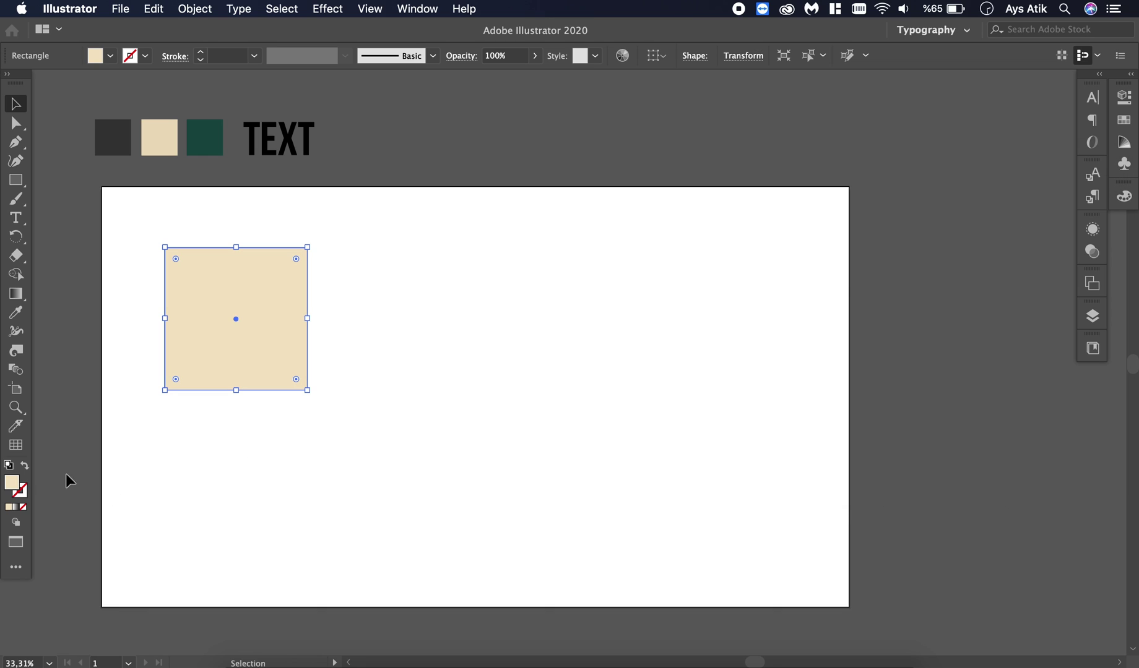
double_click(12, 483)
click(948, 307)
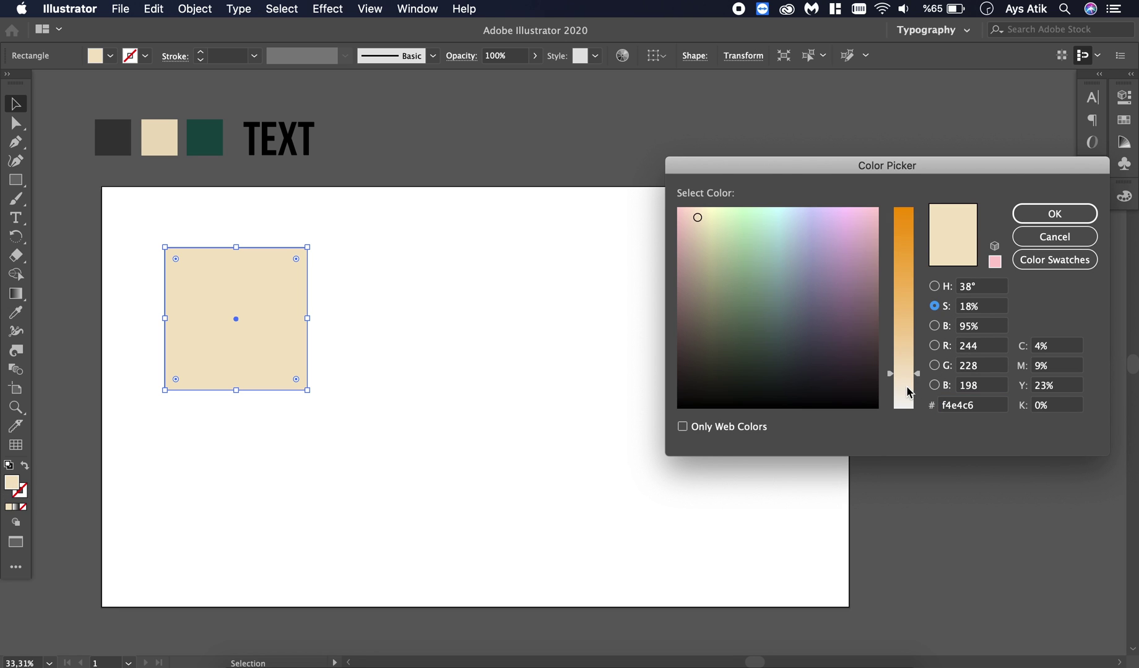
click(908, 391)
click(1046, 213)
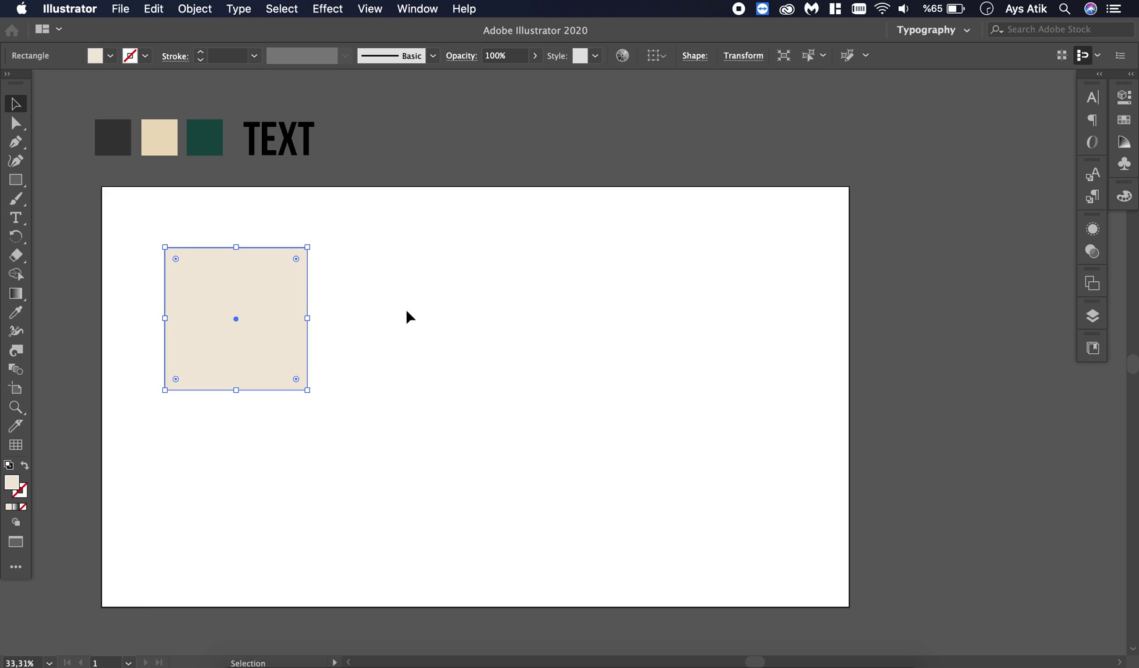
Start a 3D Extrude & Bevel effect on the cream square with the preview enabled
click(362, 309)
click(248, 316)
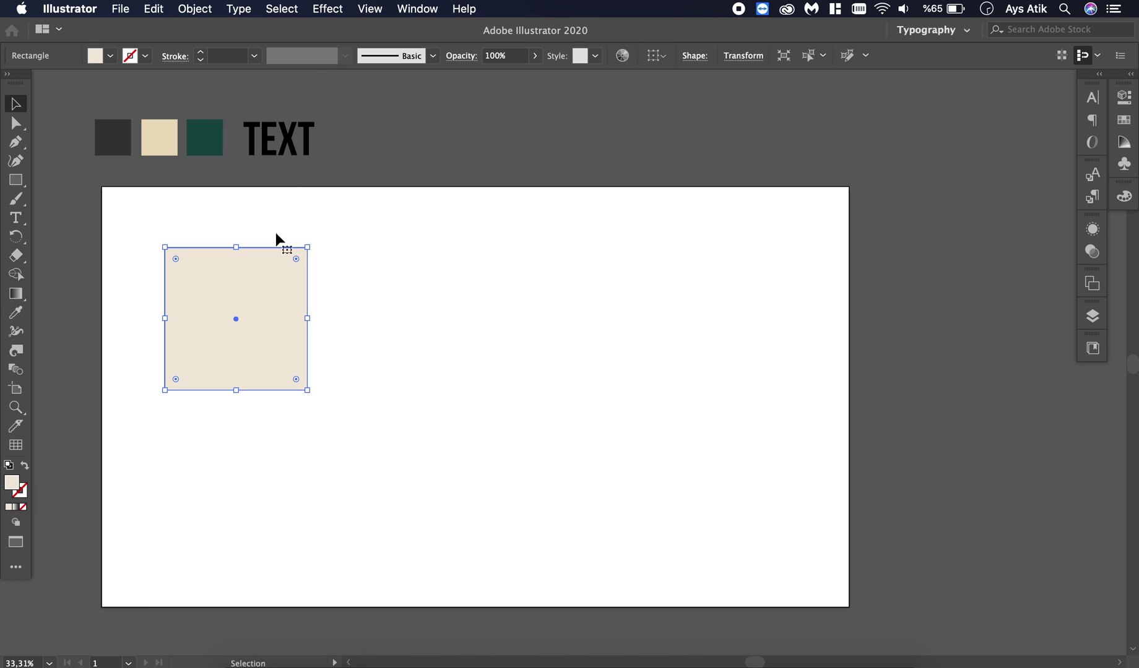
click(319, 7)
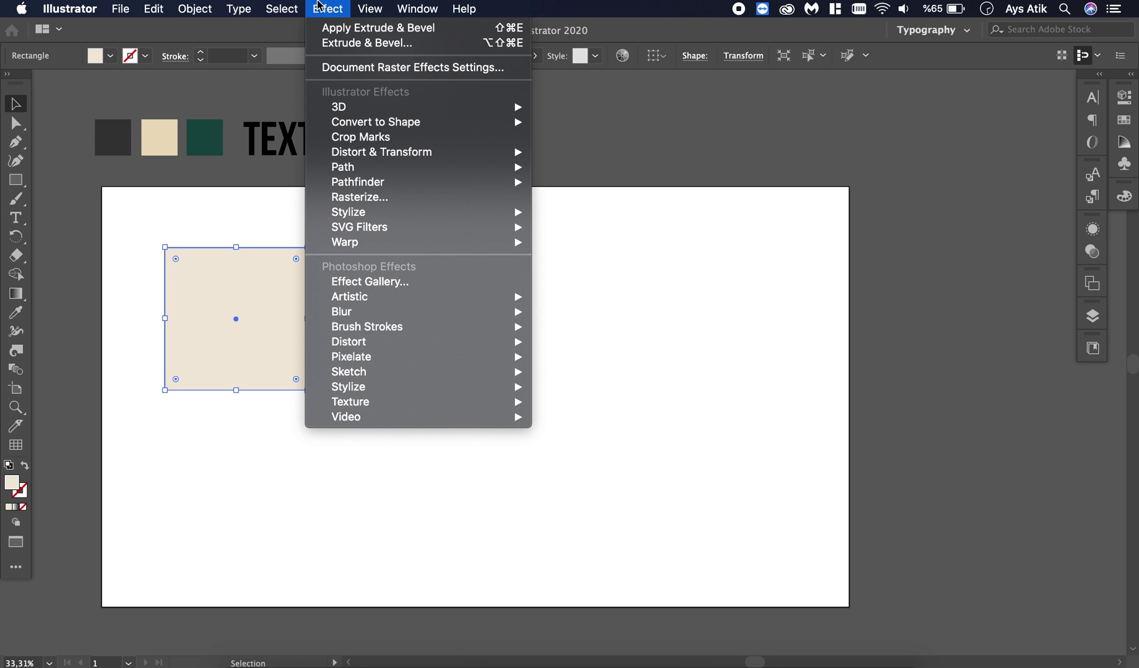
mouse_move(396, 110)
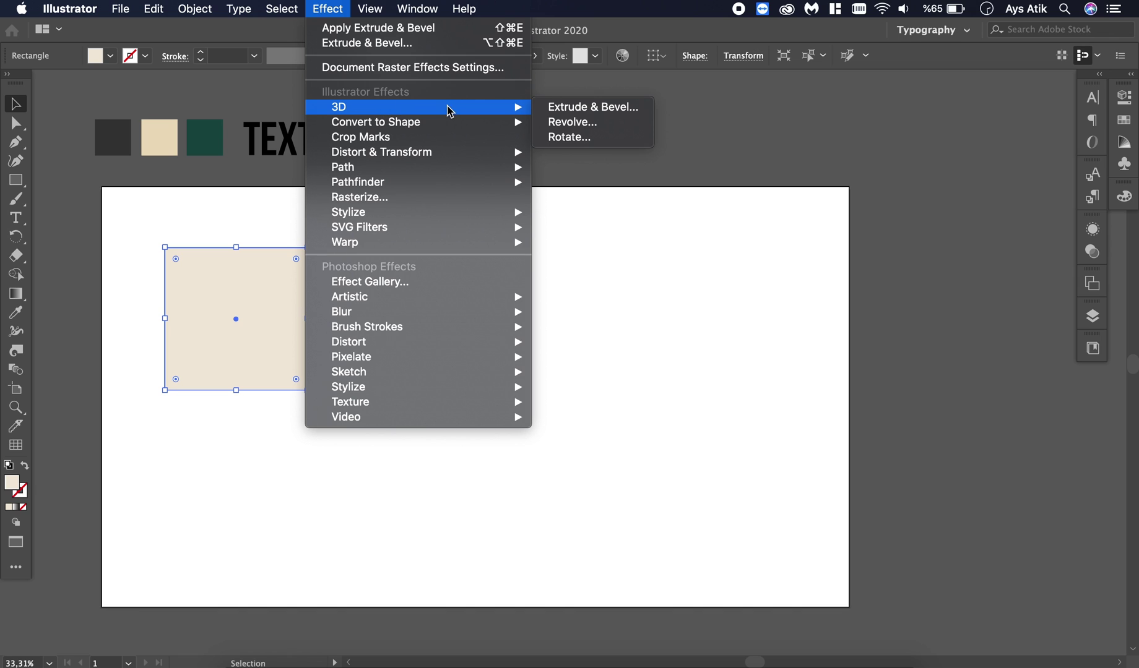
click(606, 110)
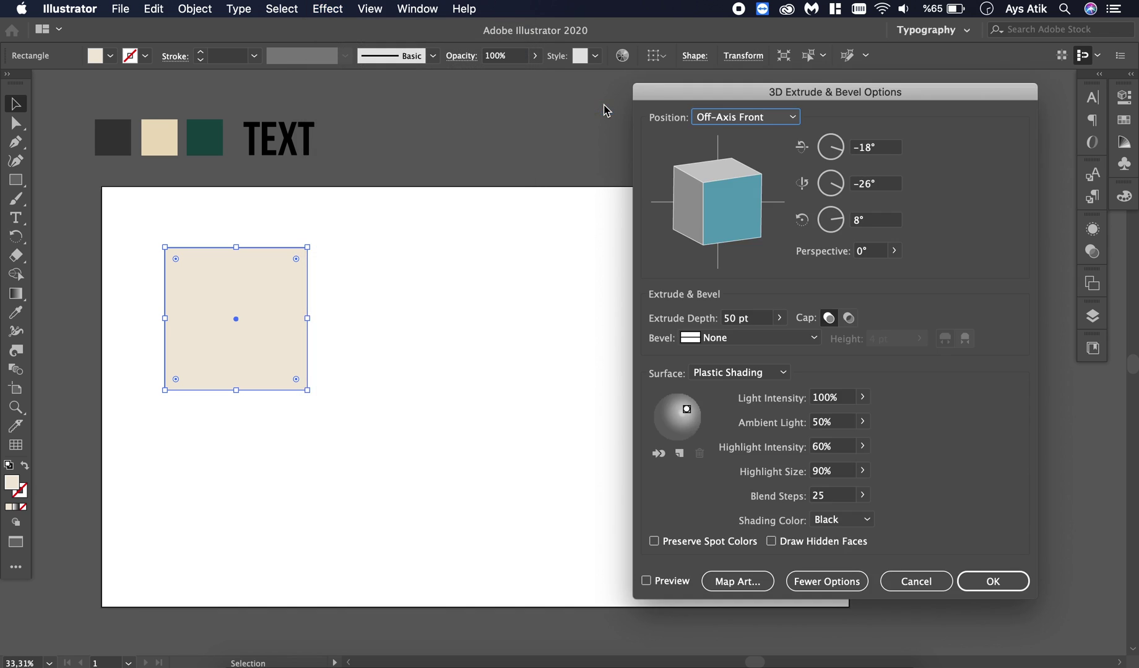
click(666, 584)
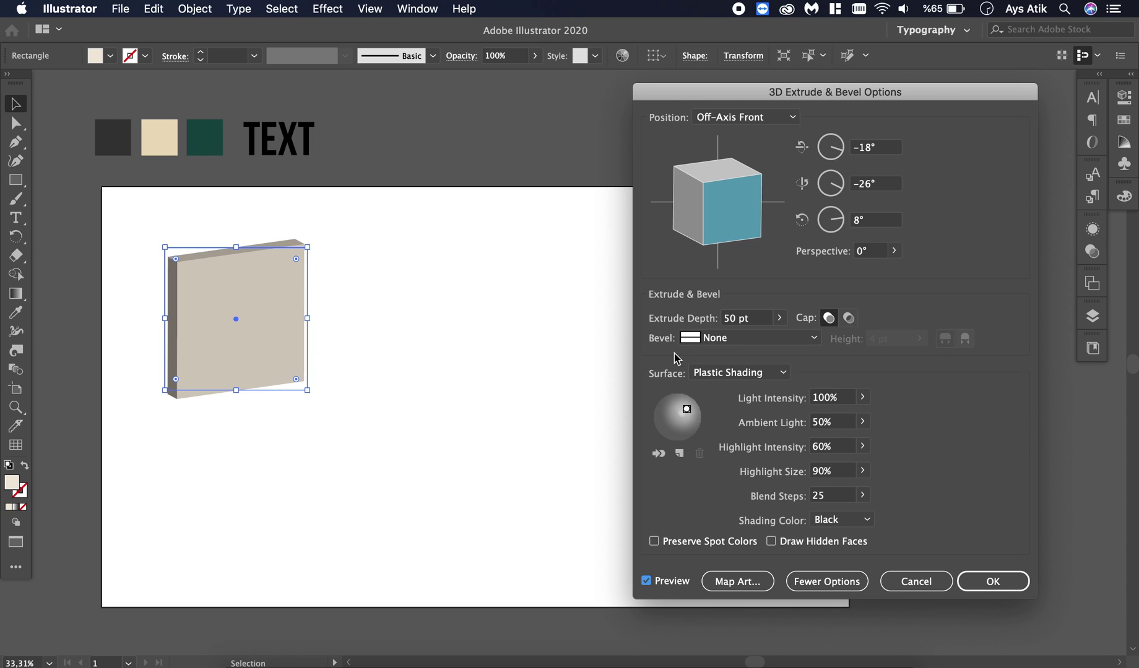
Try the Left, Off-Axis Front, Off-Axis Top and Isometric Left positions on the extruded square
click(796, 121)
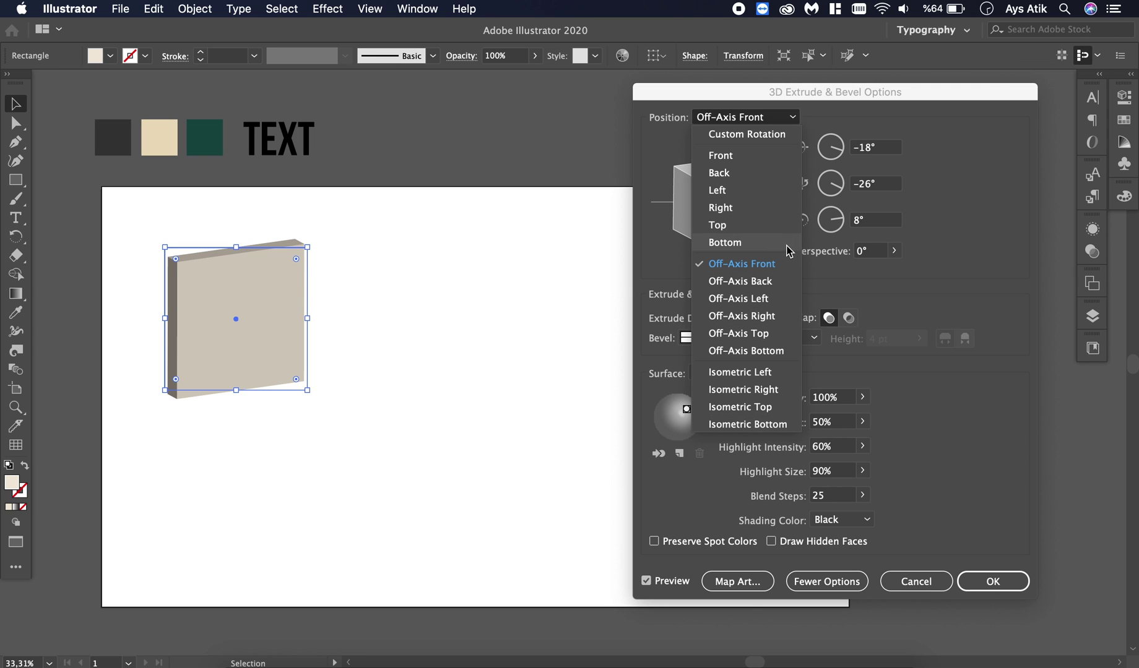
click(777, 190)
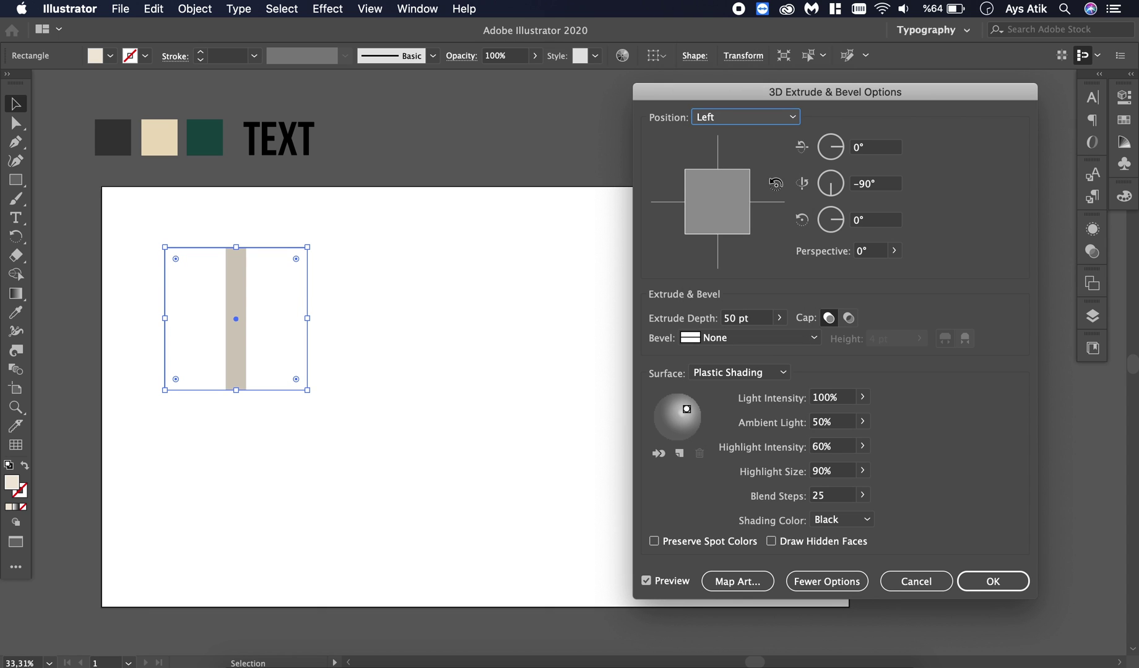
click(785, 118)
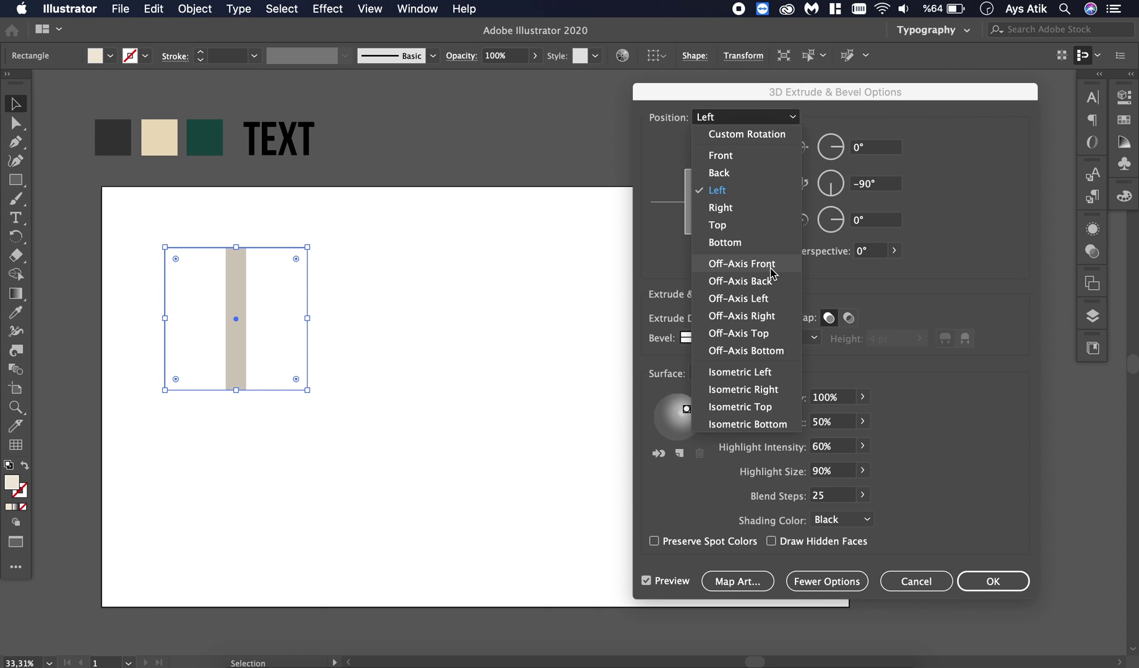
click(772, 266)
click(788, 123)
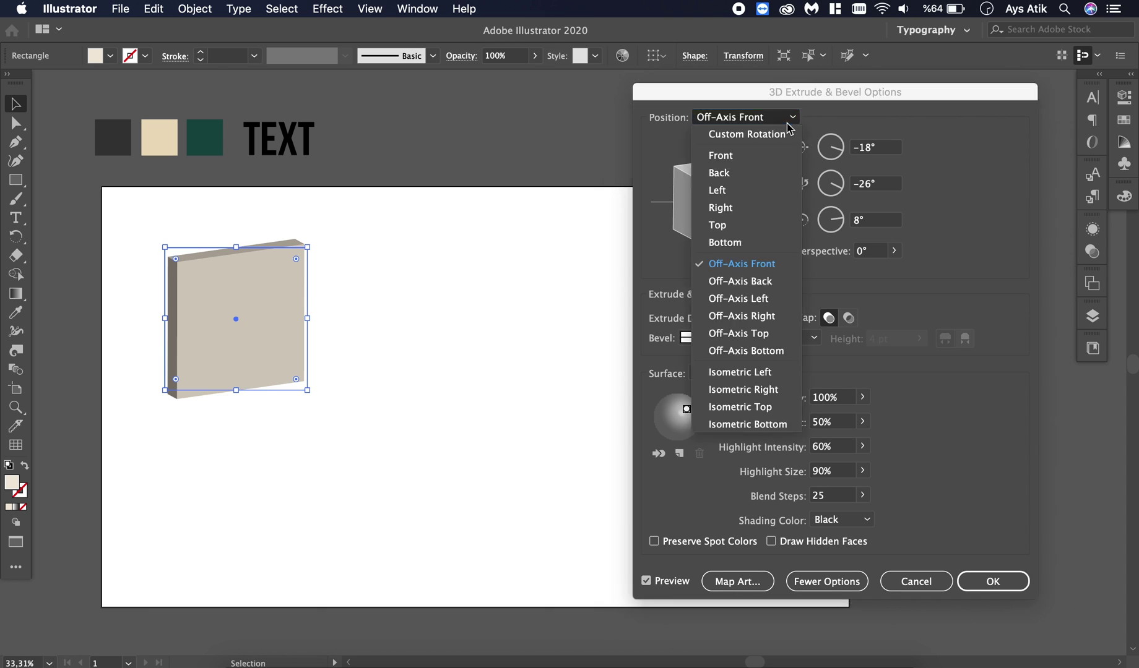
click(773, 333)
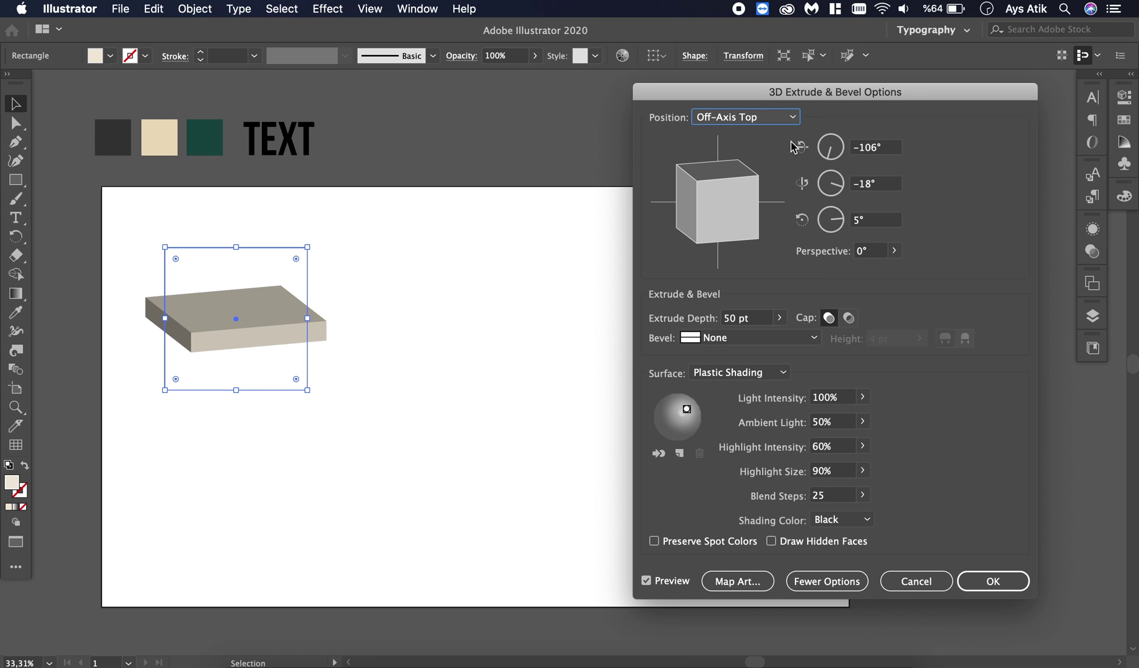
click(796, 126)
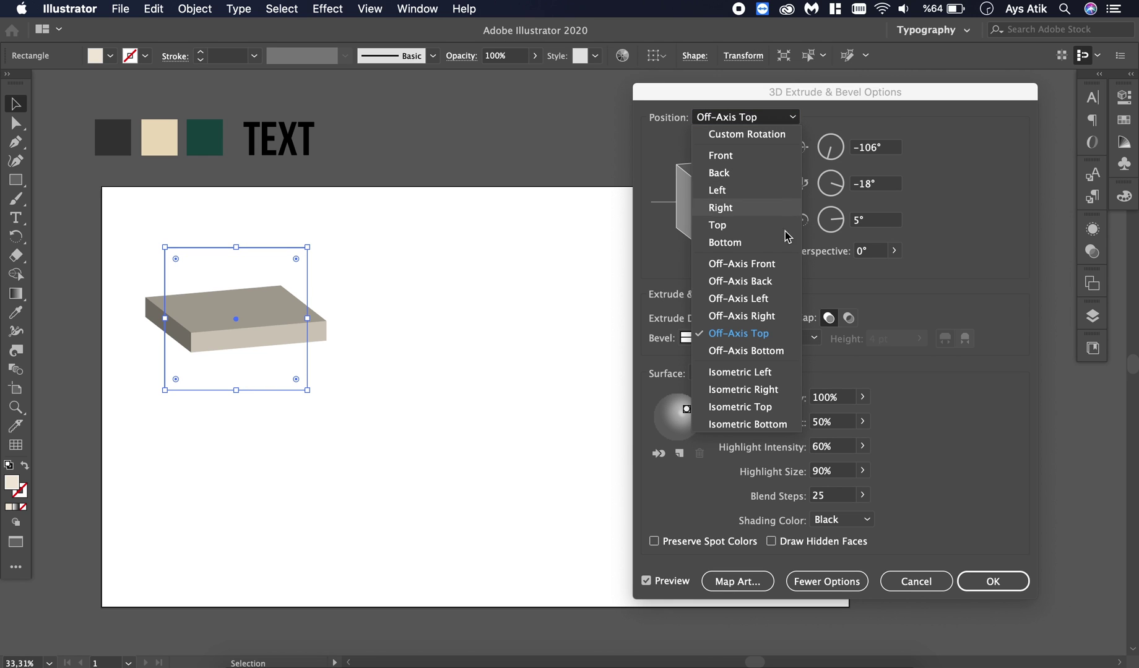
click(778, 372)
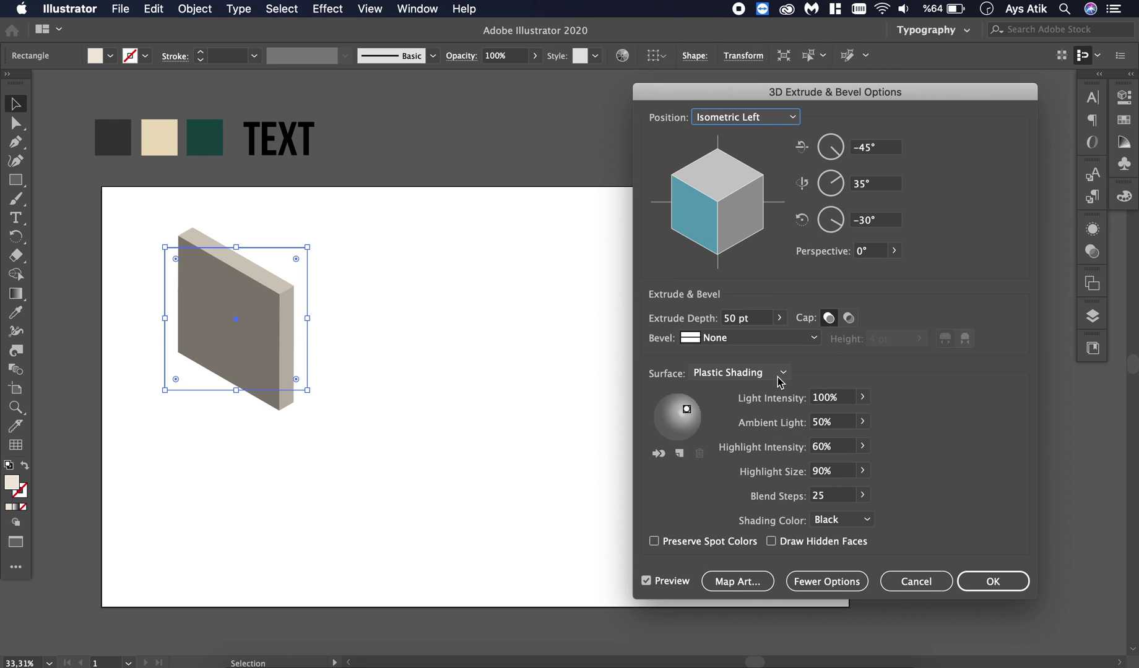
Set the extruded square's position to Isometric Right
click(795, 117)
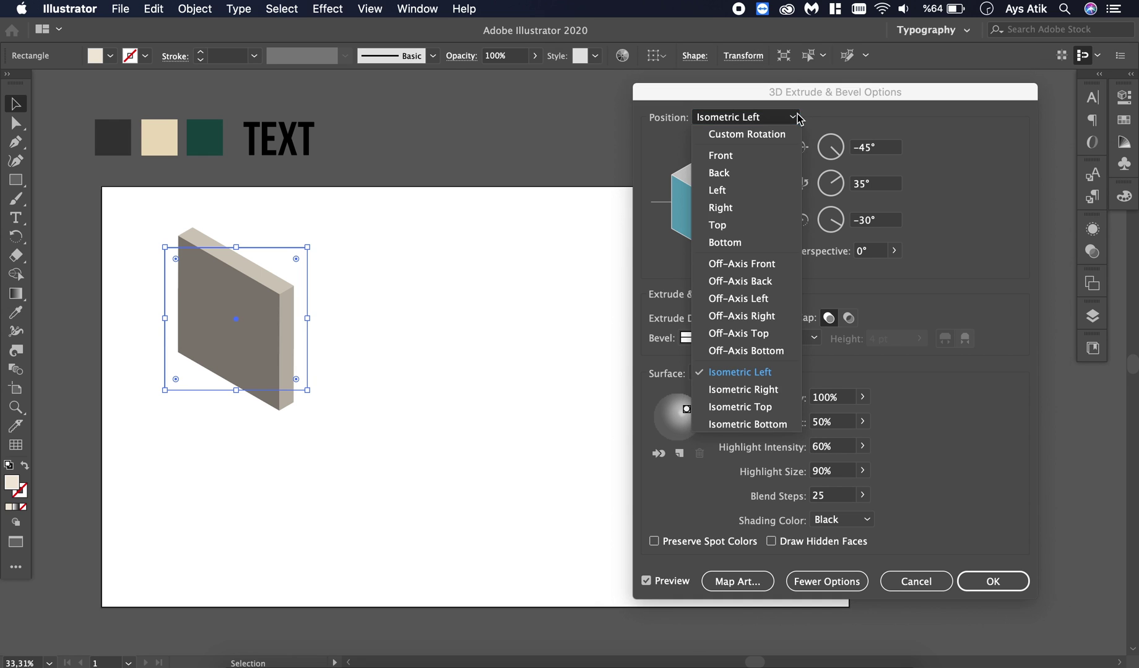
click(779, 390)
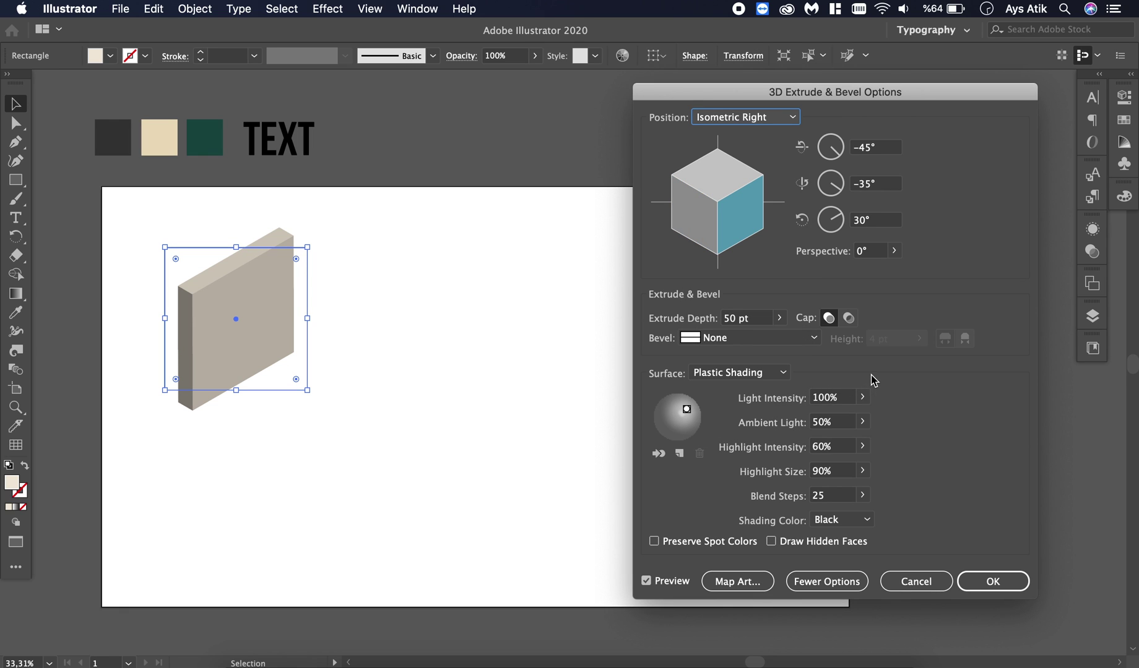
Try the Diffuse Shading, No Shading and Wireframe surfaces on the extrusion, then restore Plastic Shading
click(784, 374)
click(773, 425)
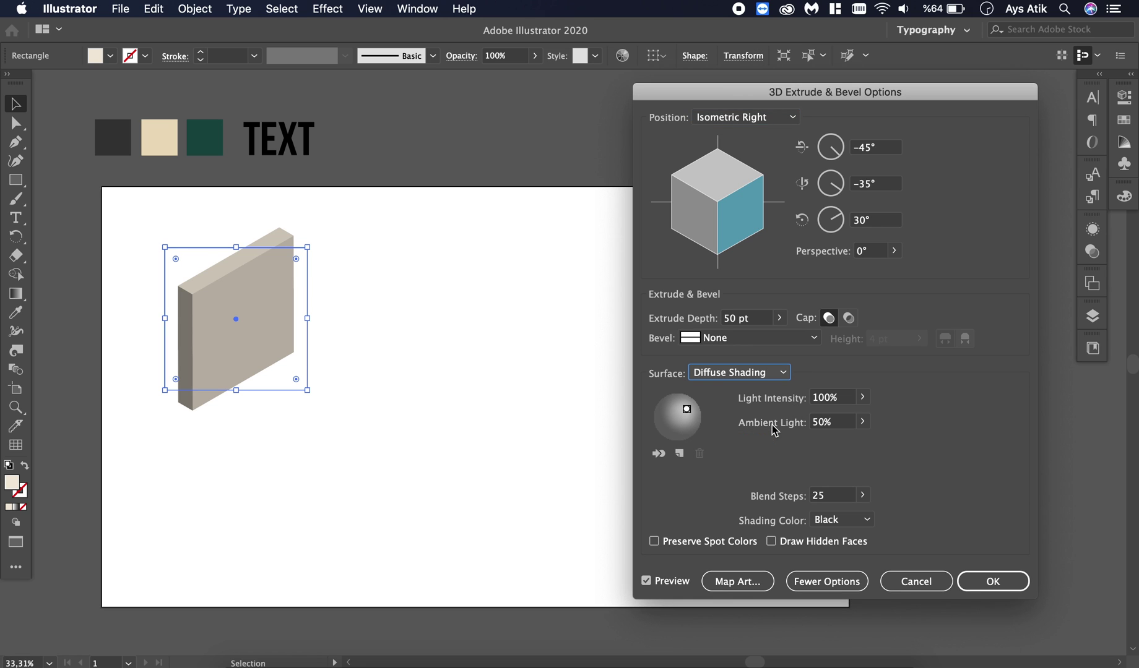
click(782, 373)
click(769, 406)
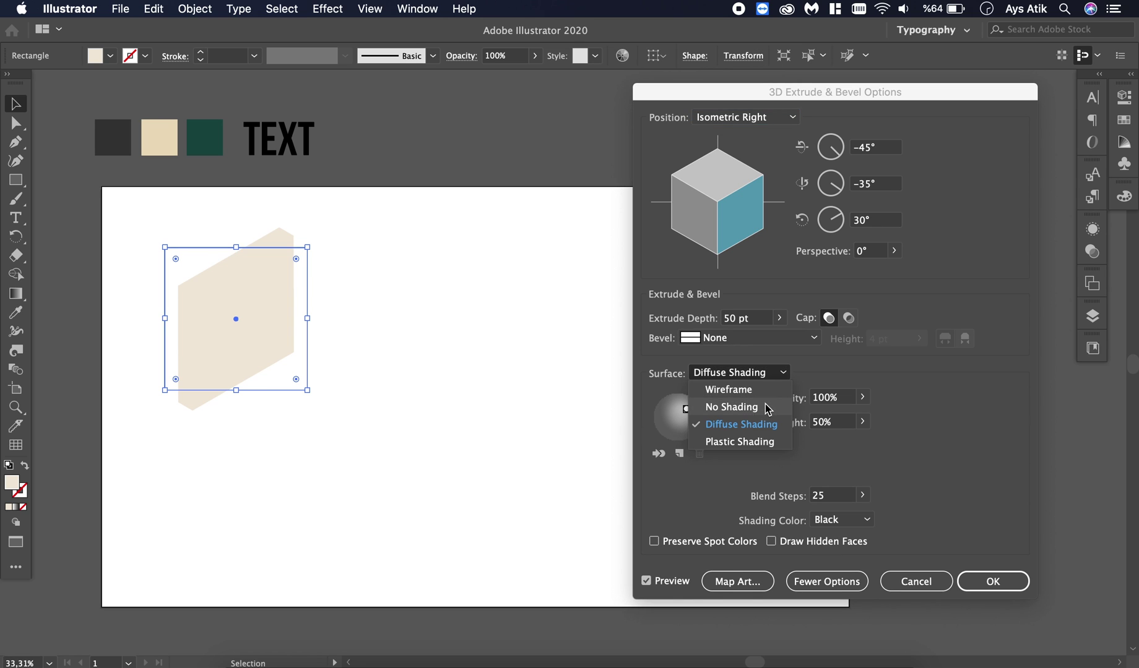
click(778, 375)
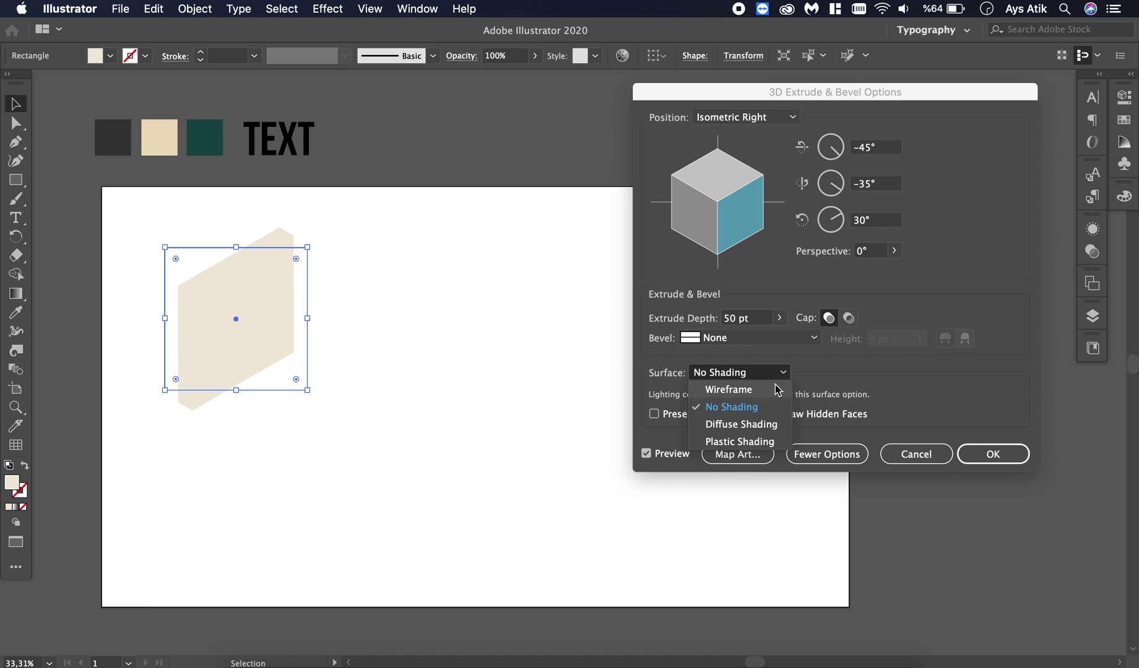
click(776, 387)
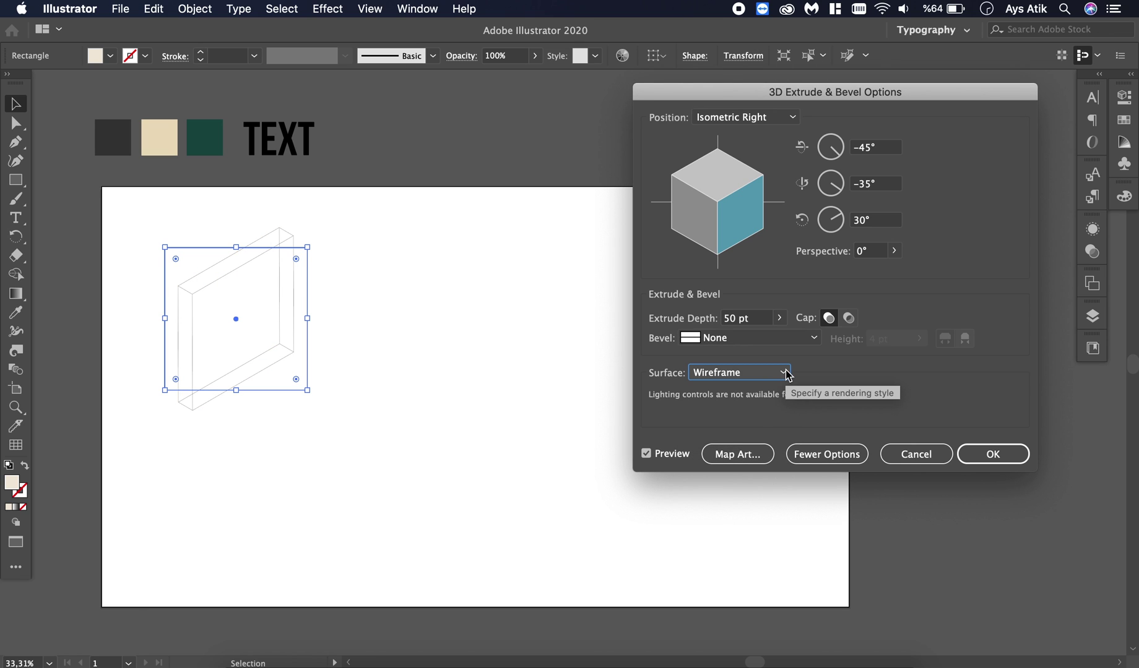
click(786, 375)
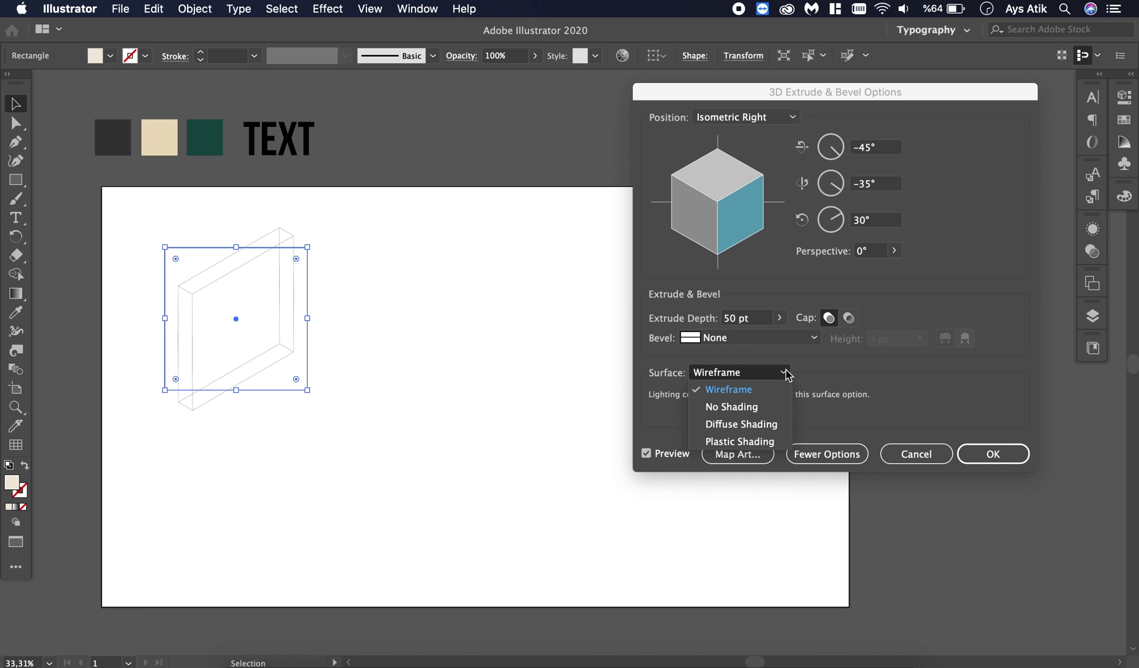
click(777, 442)
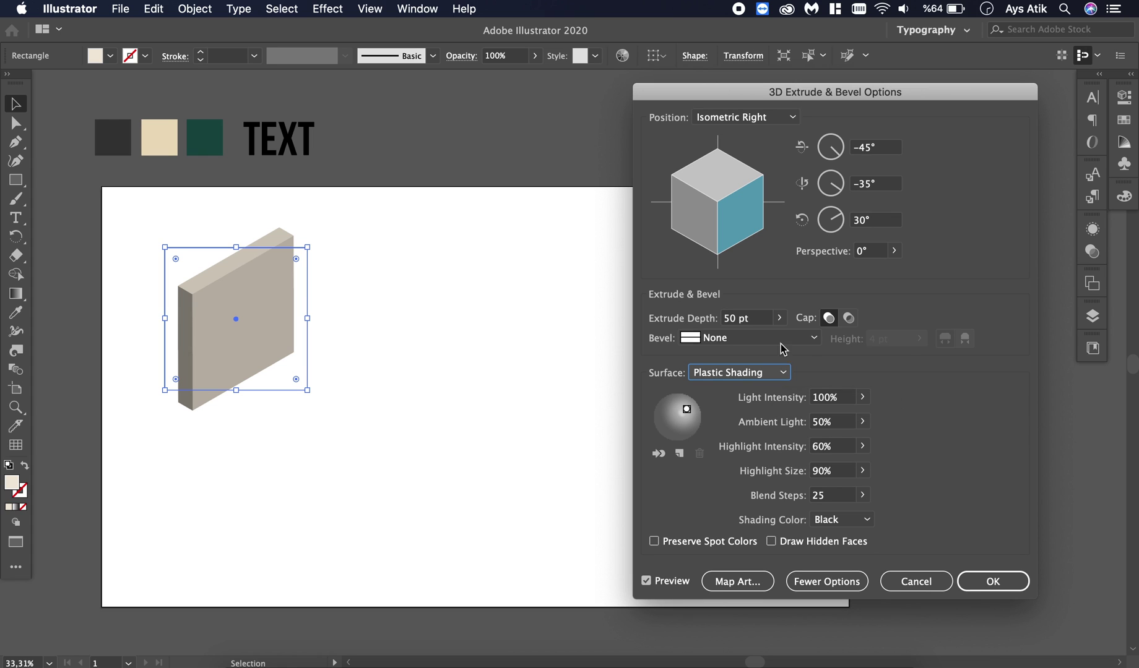
Set the extrude depth to 303 pt so the square forms a cube, and apply the 3D effect
click(780, 319)
drag(721, 340, 705, 338)
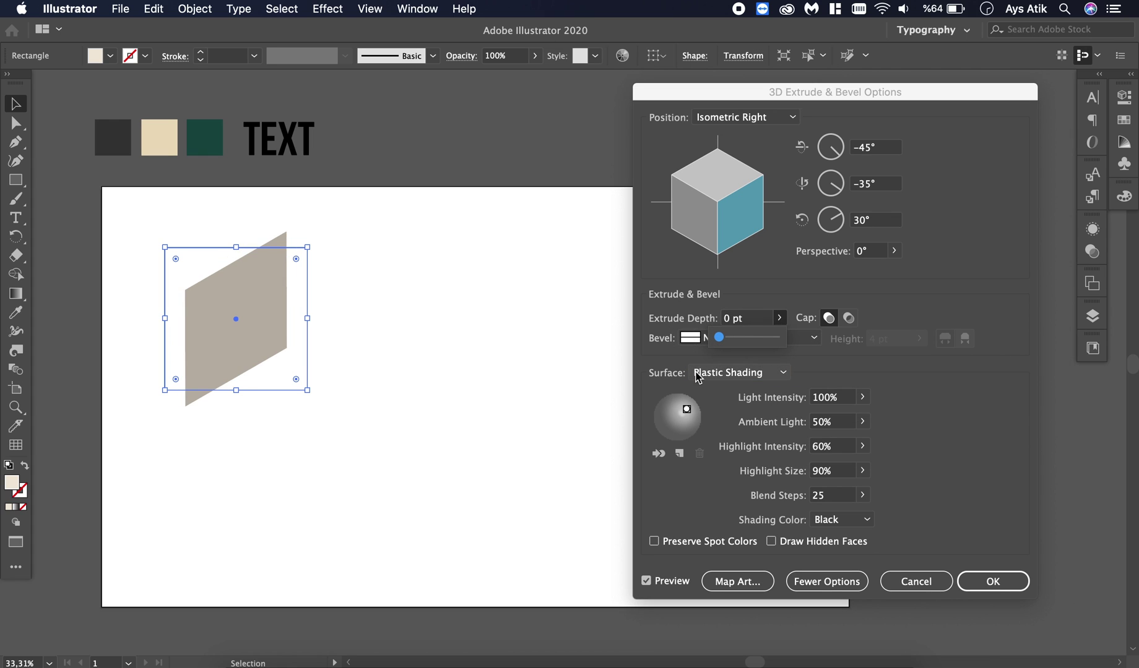
drag(719, 339, 727, 339)
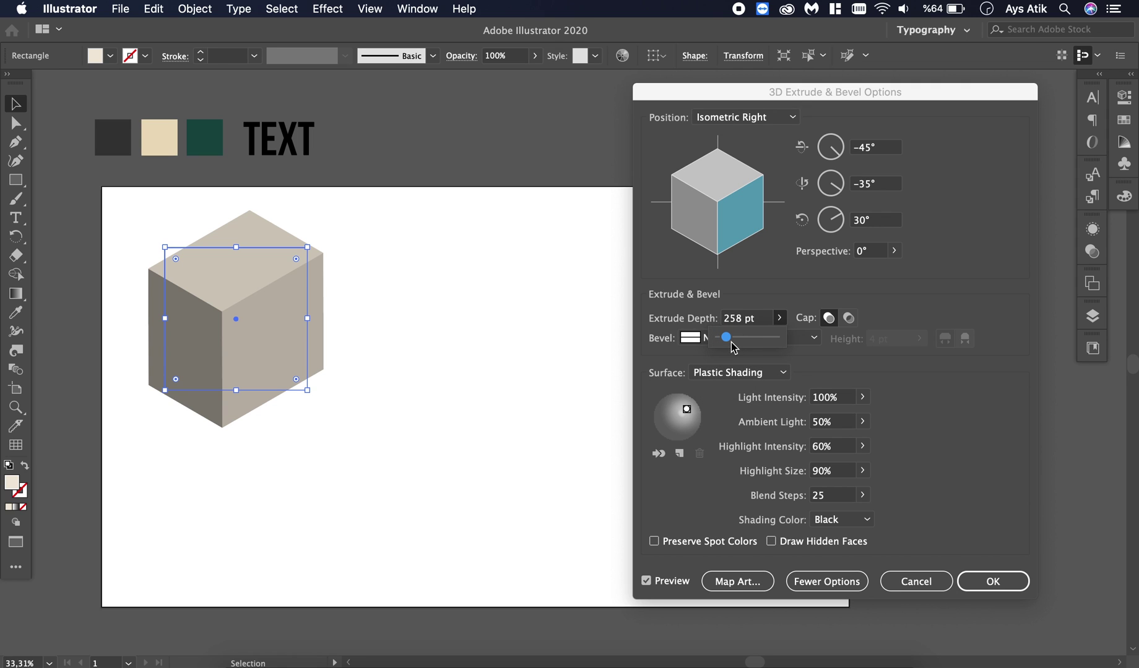
drag(730, 339, 731, 338)
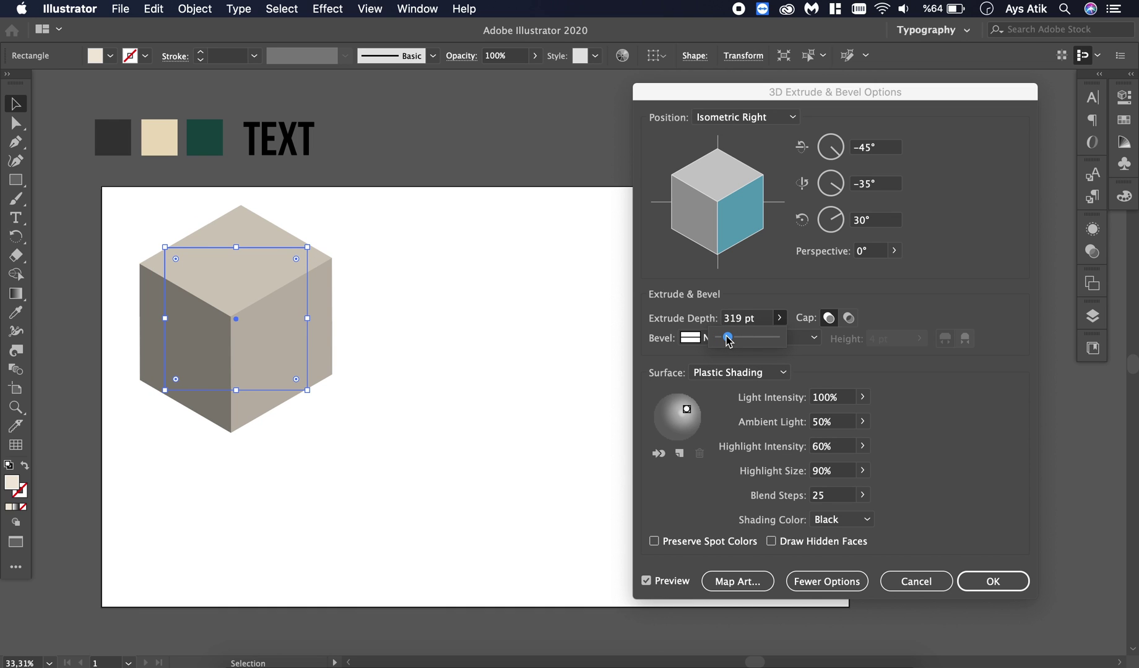
drag(729, 340, 726, 340)
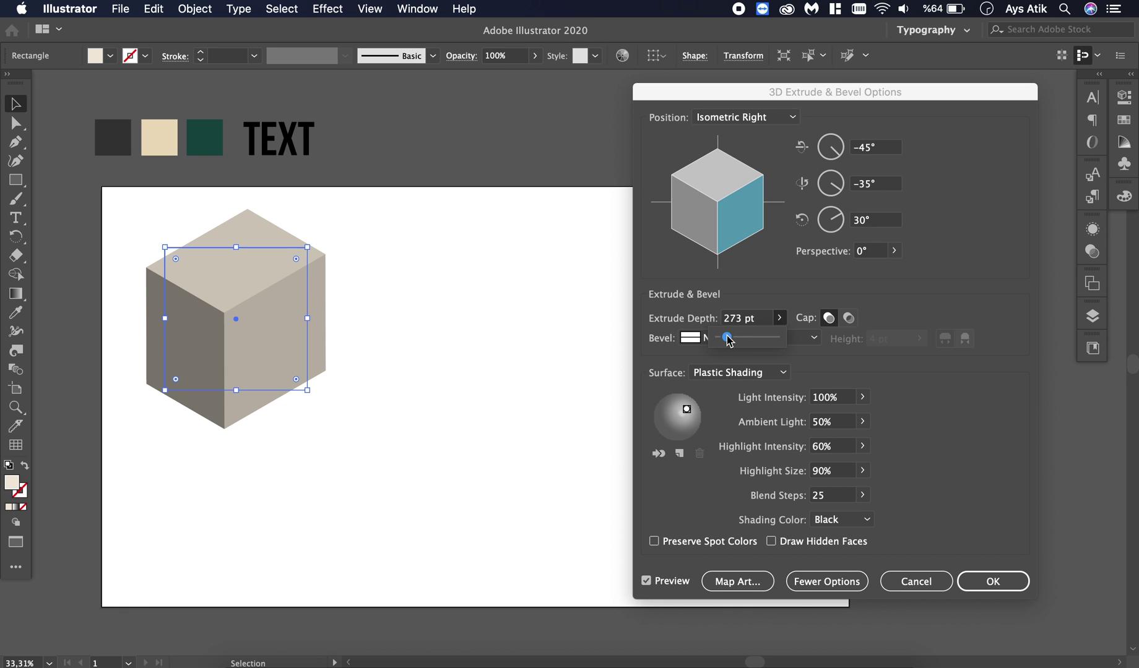
click(729, 340)
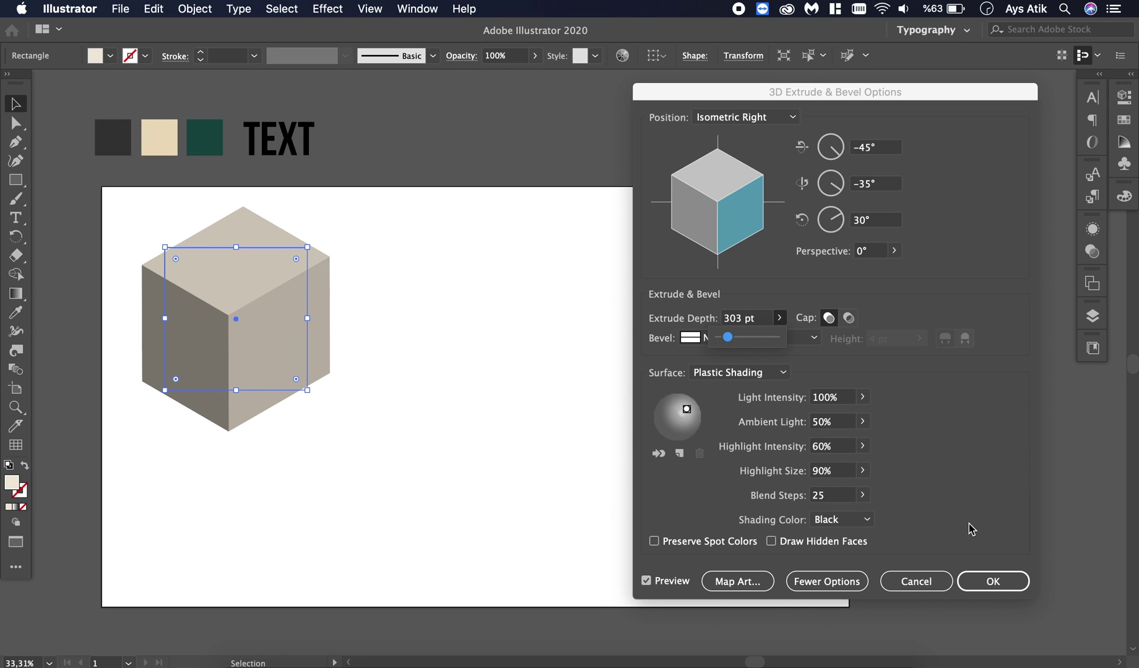
click(1002, 572)
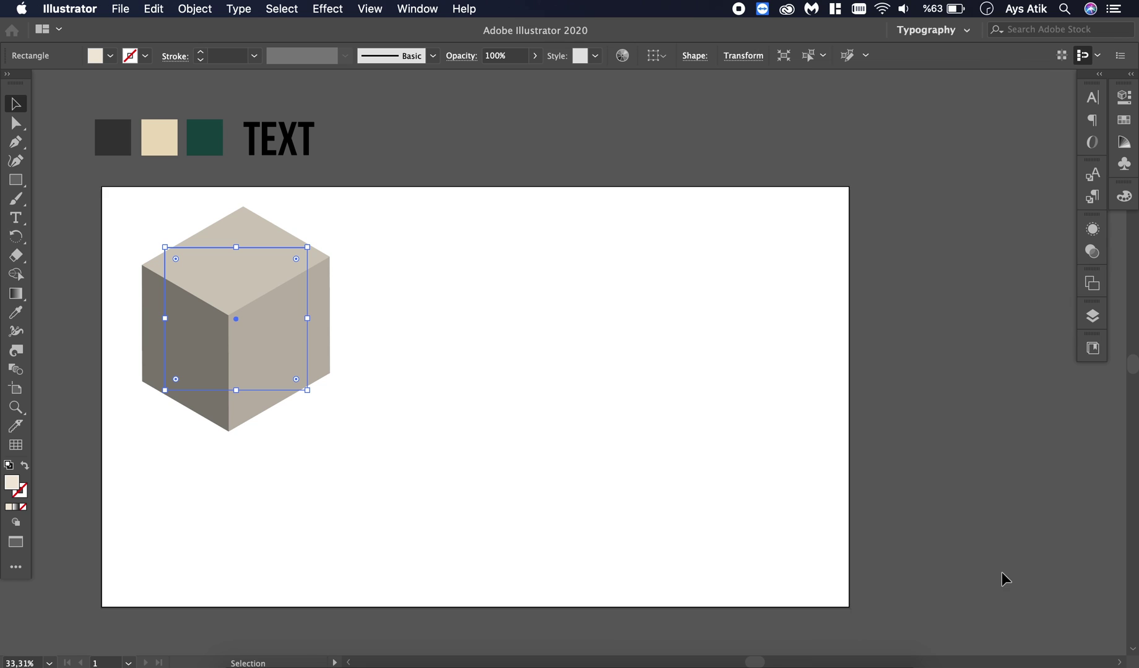
Move the cube up and left so it overlaps the artboard's upper-left corner
click(425, 349)
drag(288, 348, 235, 315)
key(shift+Up)
key(shift+Left)
key(shift+Left)
key(shift+Left)
key(shift+Left)
key(shift+Up)
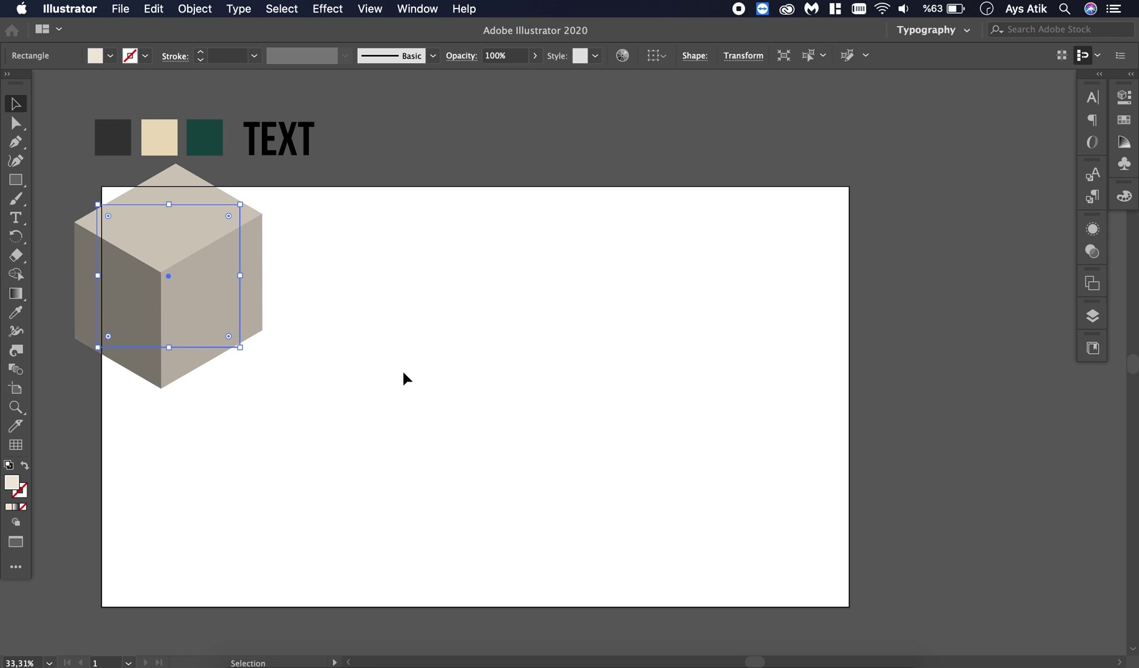
Move the three colour swatches and the TEXT object higher above the artboard, clear of the cube
scroll(401, 369, up, 3)
drag(383, 196, 118, 222)
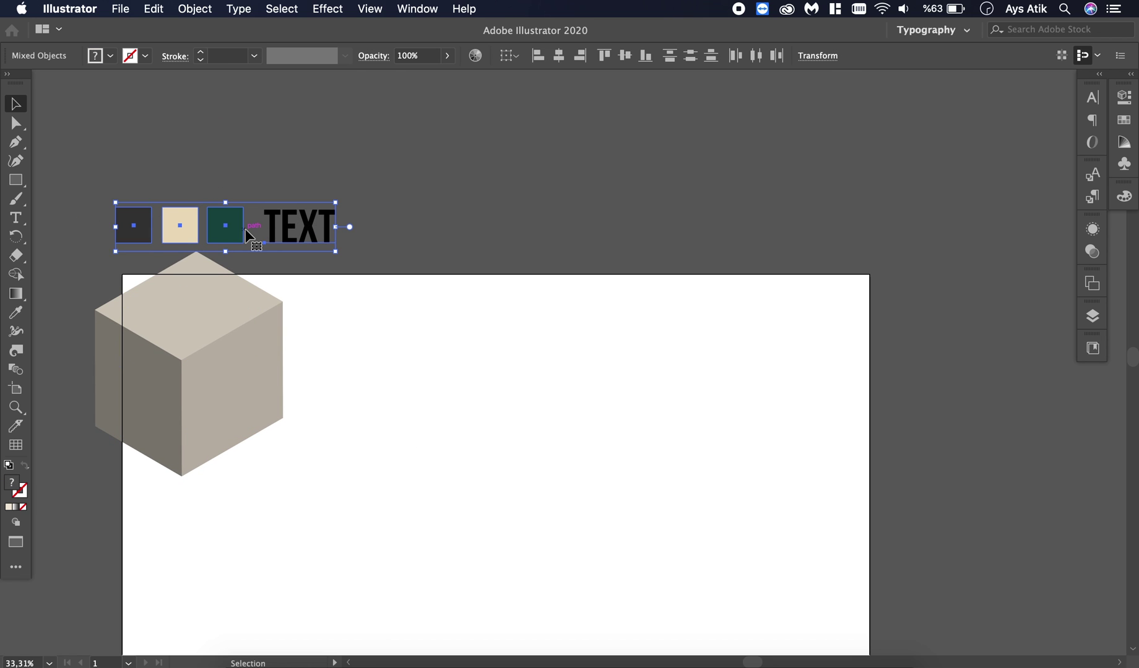
key(shift+Up)
key(shift+Up)
key(shift+Up)
key(shift+Up)
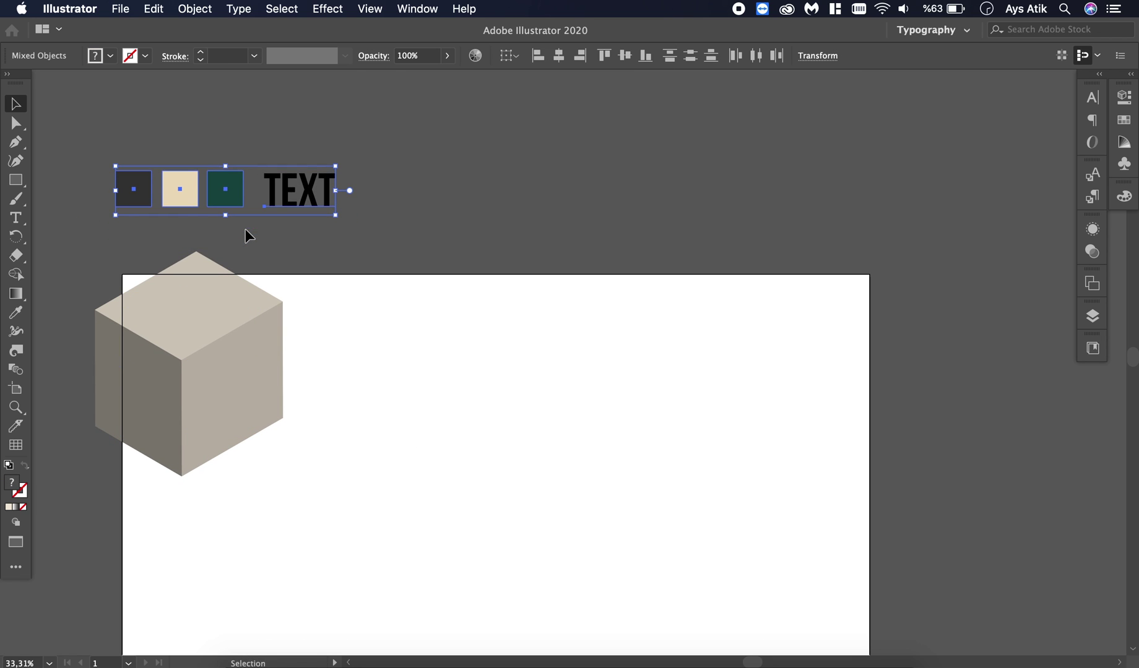
Shift the cube slightly further up and left beyond the artboard's upper-left corner
click(367, 310)
drag(230, 388, 229, 376)
key(Left)
key(Left)
scroll(394, 484, down, 3)
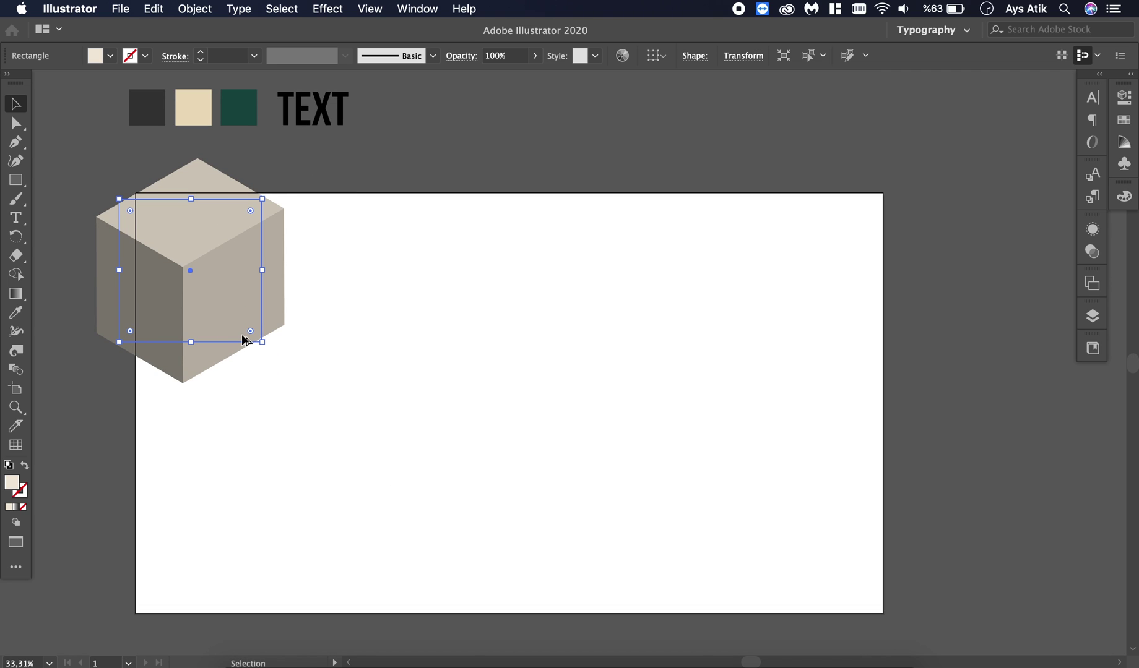
Duplicate the cube diagonally down to the left and place the copy roughly against the first cube's lower-left side
drag(229, 292, 164, 435)
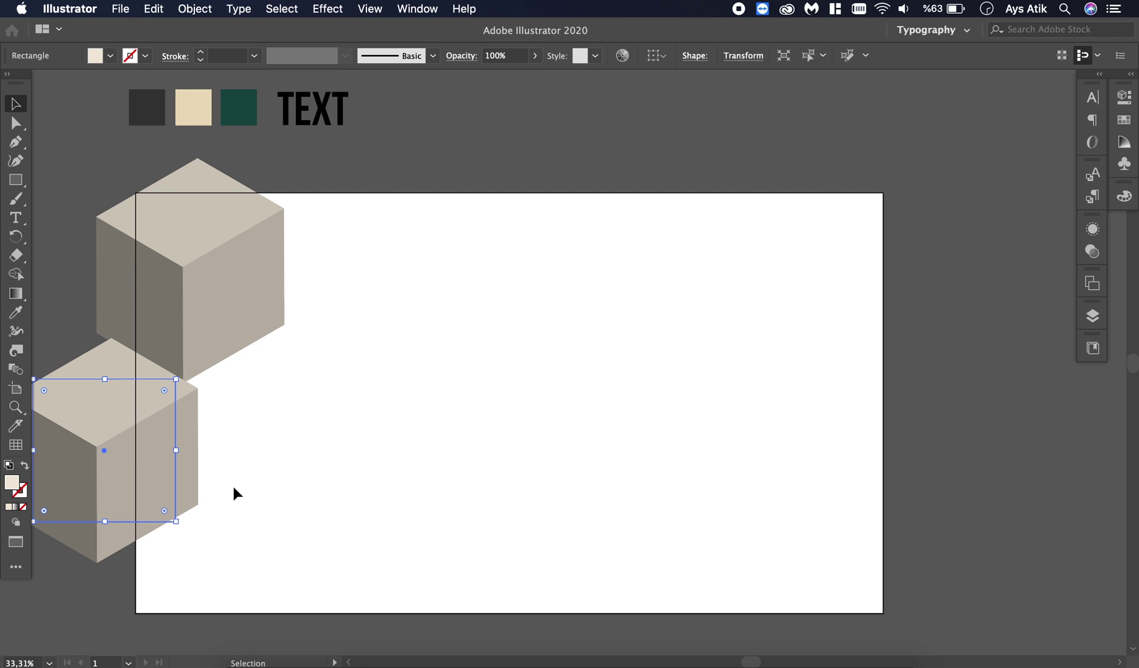
key(Left)
key(Left)
key(Left)
key(Left)
key(Left)
key(Left)
key(Left)
key(Left)
key(Down)
key(Down)
key(Down)
key(Down)
scroll(594, 482, left, 5)
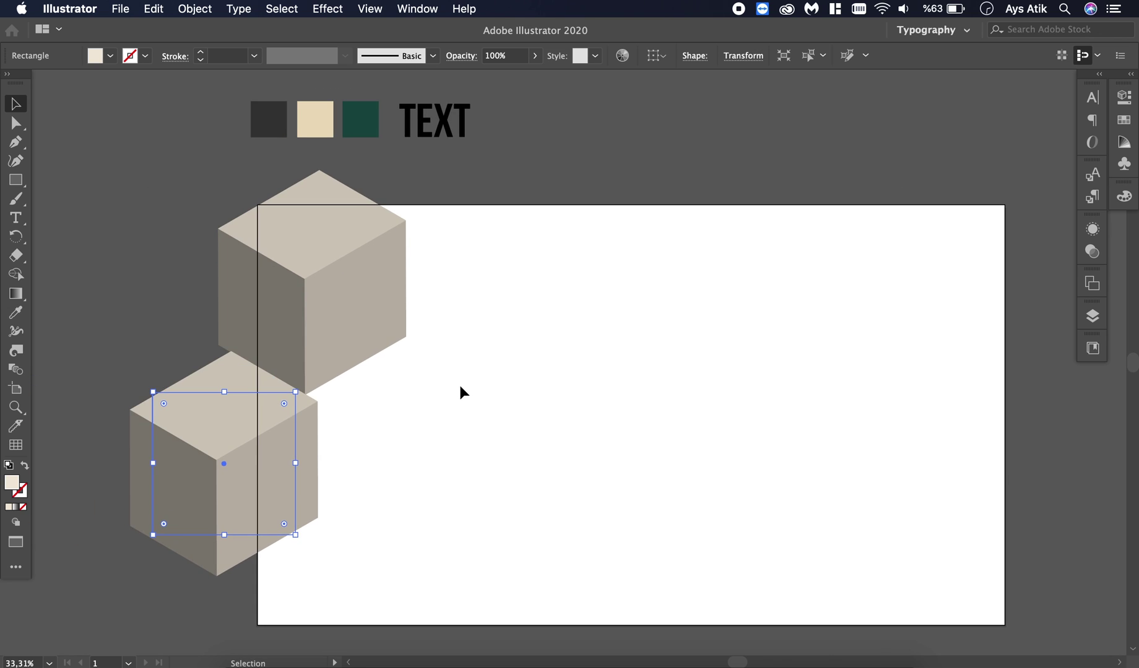
Nudge the lower-left cube until its top face fits flush under the first cube's dark face, with their corners meeting
scroll(458, 383, up, 3)
scroll(460, 393, up, 1)
scroll(460, 393, left, 5)
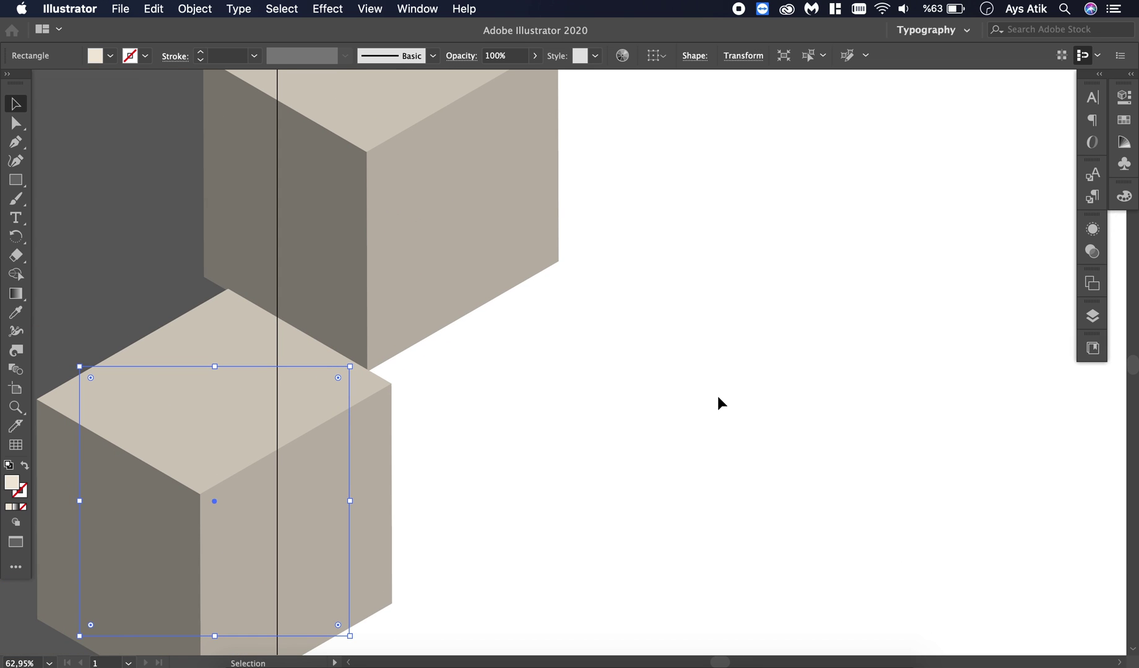
key(Left)
key(Left)
key(Left)
key(Left)
key(Left)
key(Left)
key(Left)
key(Left)
key(Left)
key(Left)
key(Left)
key(Left)
key(Left)
key(Left)
key(Left)
key(Left)
key(Left)
key(Left)
key(Left)
key(Left)
key(Up)
key(Up)
key(Up)
key(Up)
key(Up)
key(Up)
key(Up)
key(Up)
key(Up)
key(Up)
key(Up)
key(Up)
key(Up)
key(Left)
key(Left)
key(Left)
key(Left)
key(Left)
key(Left)
key(Up)
key(Up)
key(Up)
key(Left)
key(Left)
key(Left)
key(Left)
key(Up)
key(Up)
key(Up)
key(Up)
key(Up)
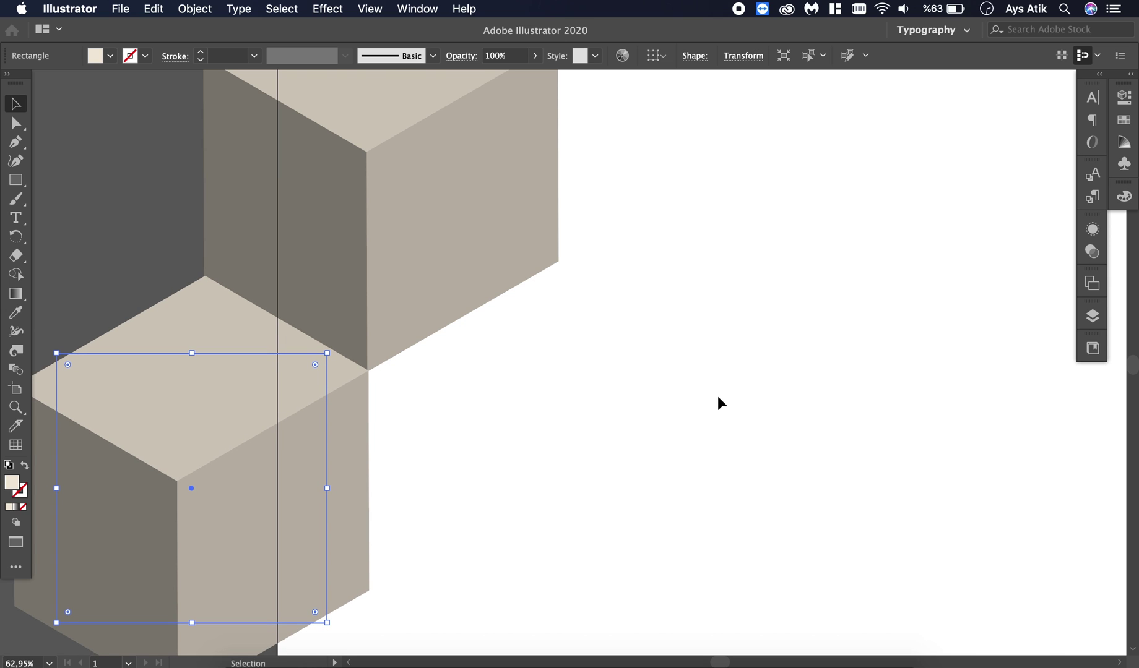
scroll(717, 403, down, 3)
scroll(711, 399, right, 4)
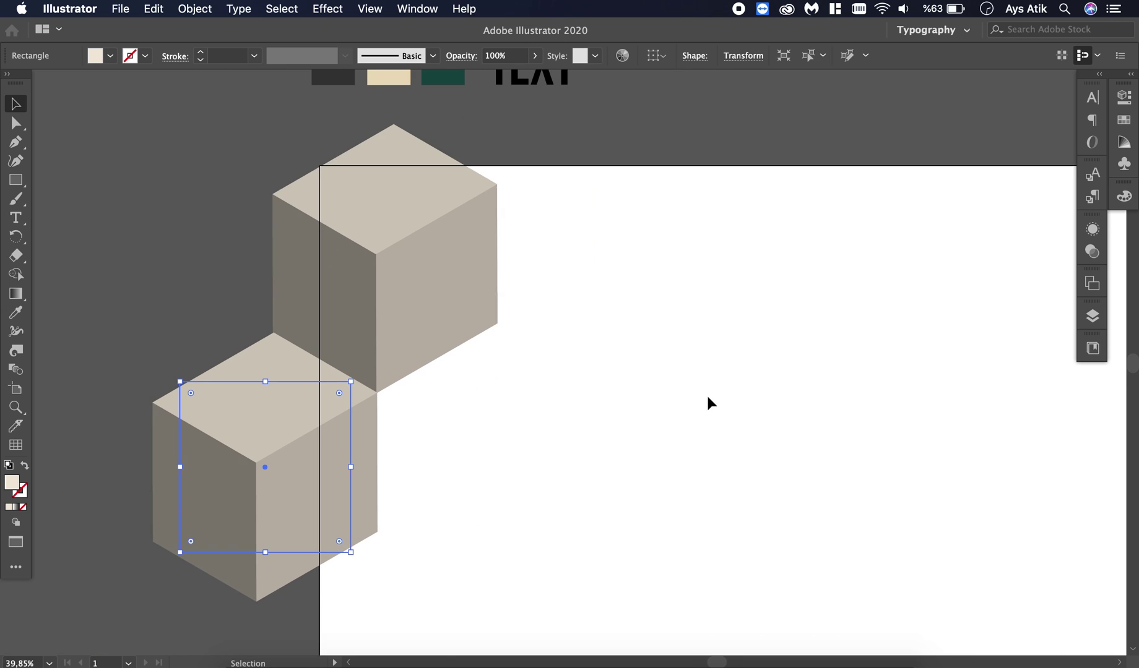
Duplicate the lower-left cube to the right of the first cube and bring their adjoining vertical edges roughly together
drag(285, 497, 558, 285)
scroll(547, 242, up, 2)
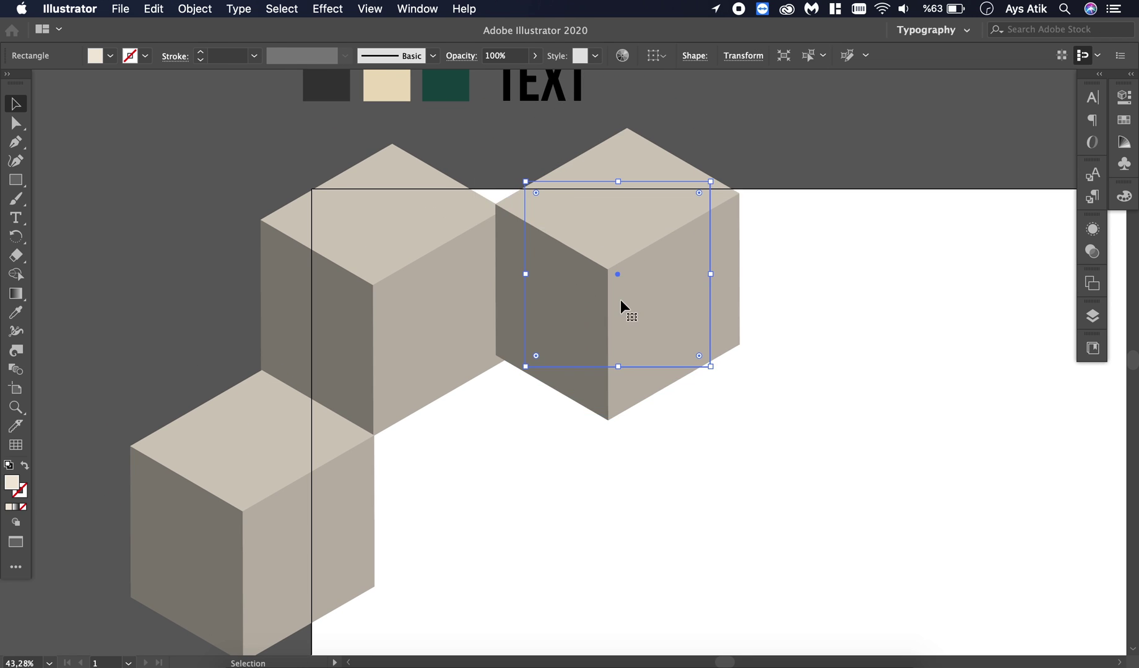
scroll(608, 285, up, 3)
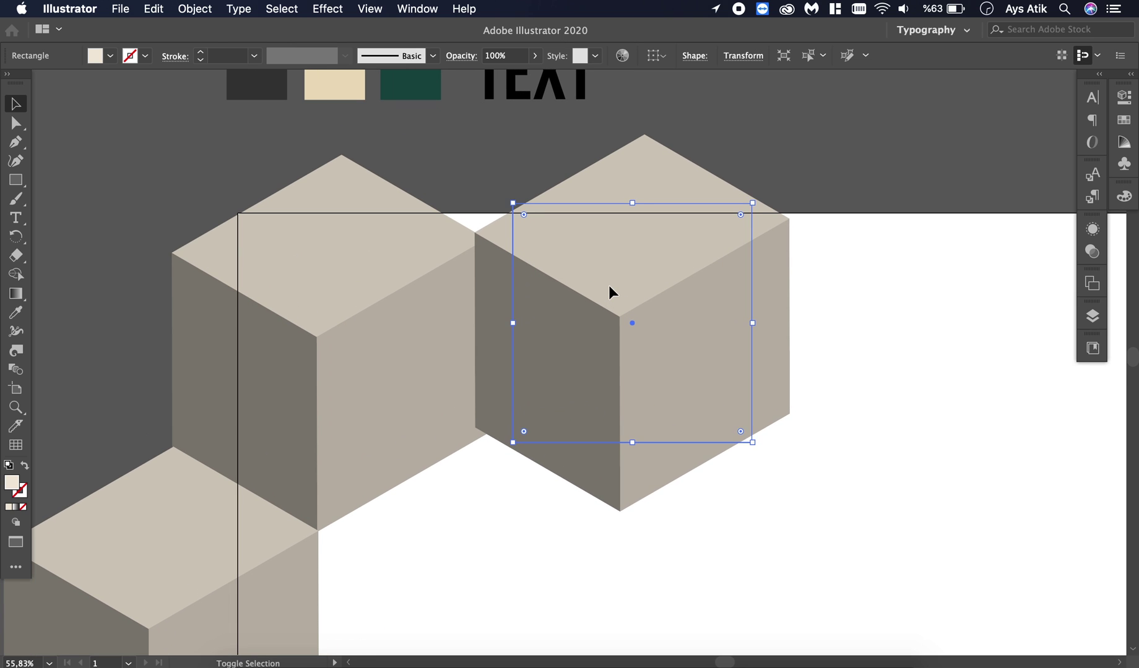
key(Left)
key(Left)
key(Left)
key(Down)
key(Down)
key(Down)
key(Down)
key(Down)
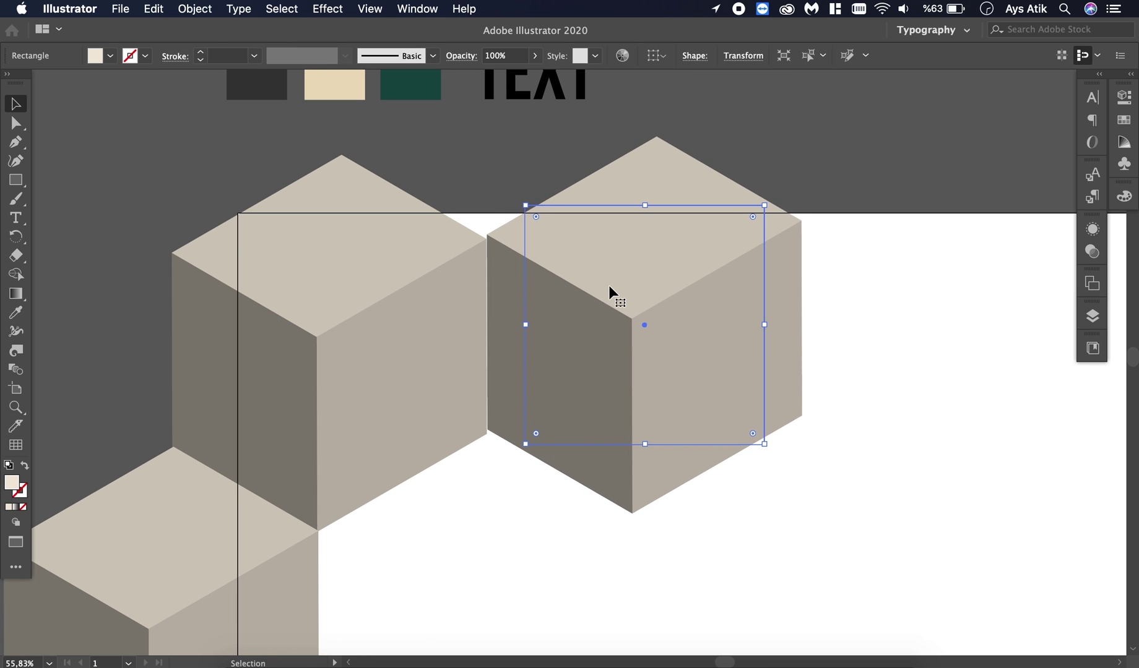
Fine-position the upper-right cube so its left edge sits flush with the first cube's right edge without a gap
scroll(609, 285, up, 5)
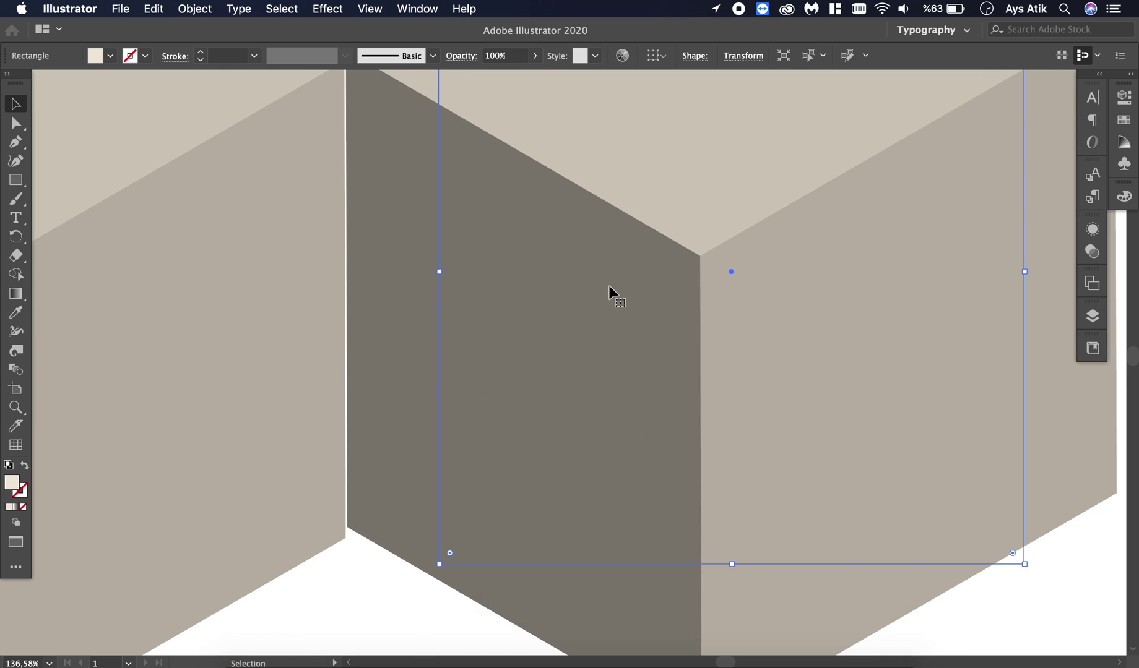
key(Down)
key(Down)
key(Left)
key(Left)
key(Left)
key(Down)
key(Down)
key(Down)
key(Down)
key(Down)
scroll(608, 286, down, 3)
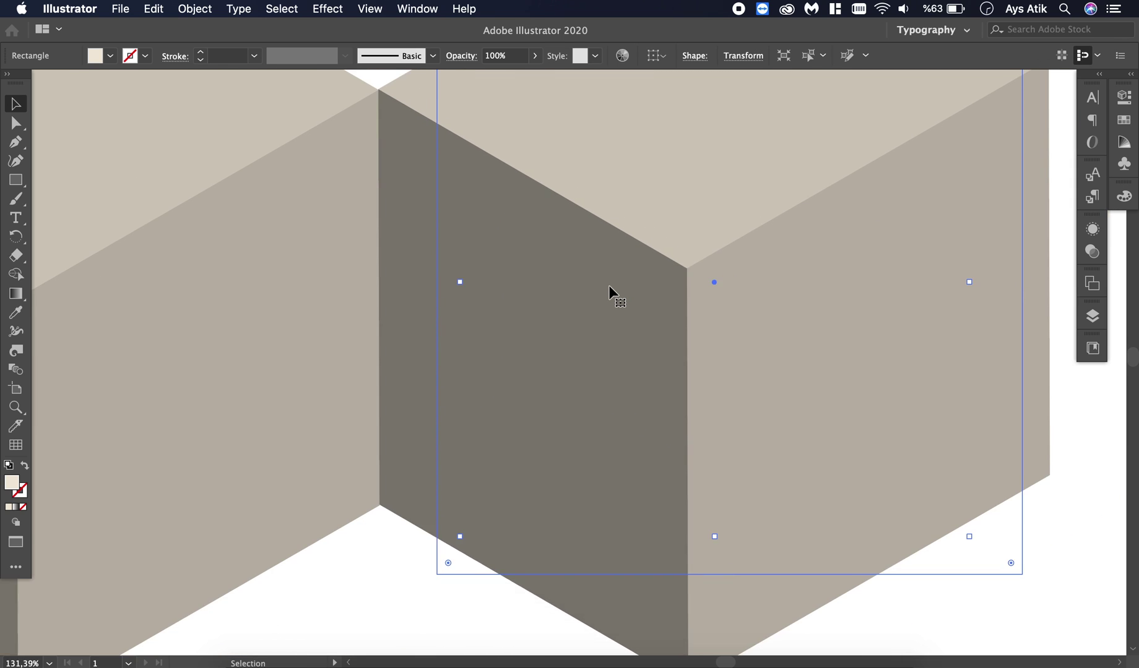
scroll(608, 285, down, 4)
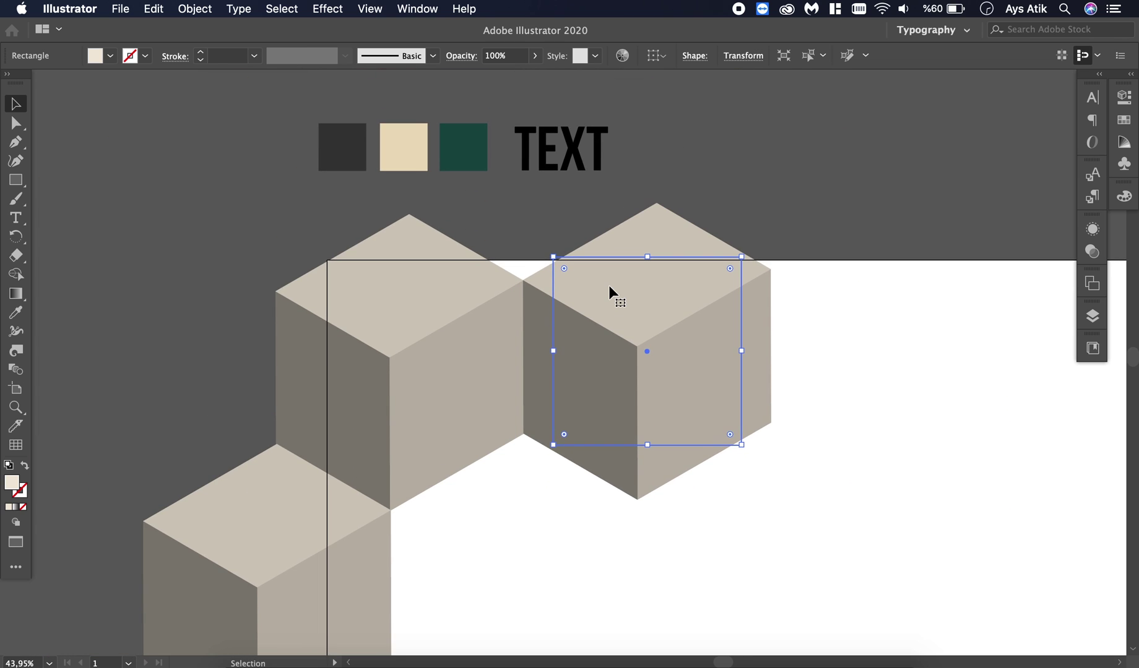
Duplicate the upper-right cube down to the left and place the copy roughly in the gap between the three cubes
drag(630, 307, 546, 464)
scroll(554, 480, up, 4)
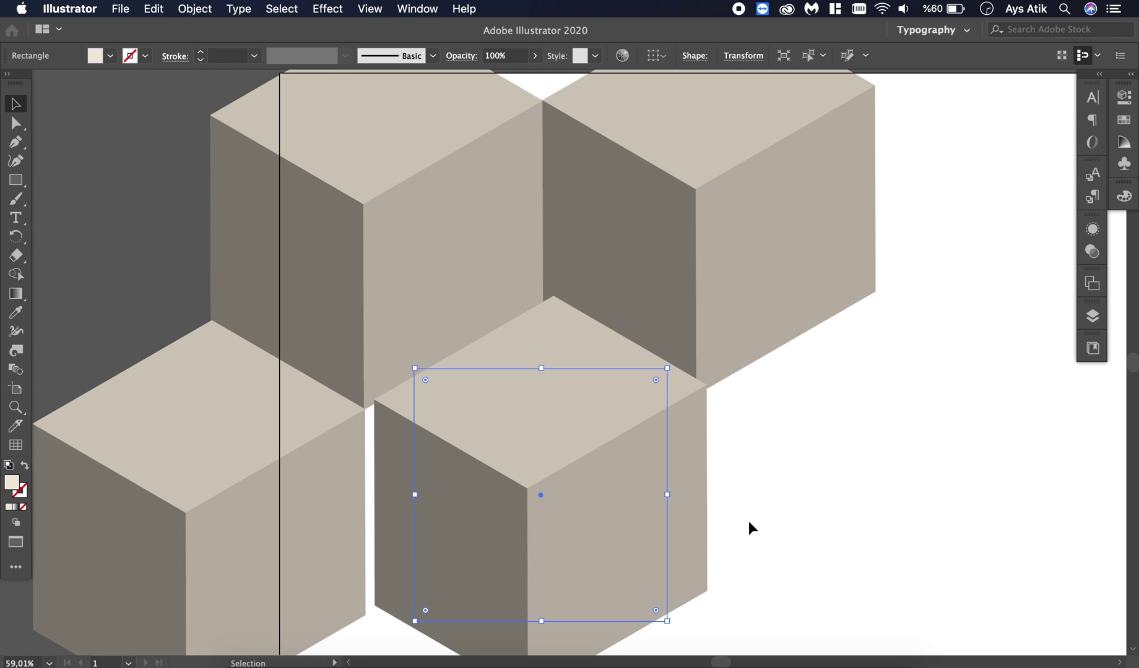
scroll(761, 445, up, 1)
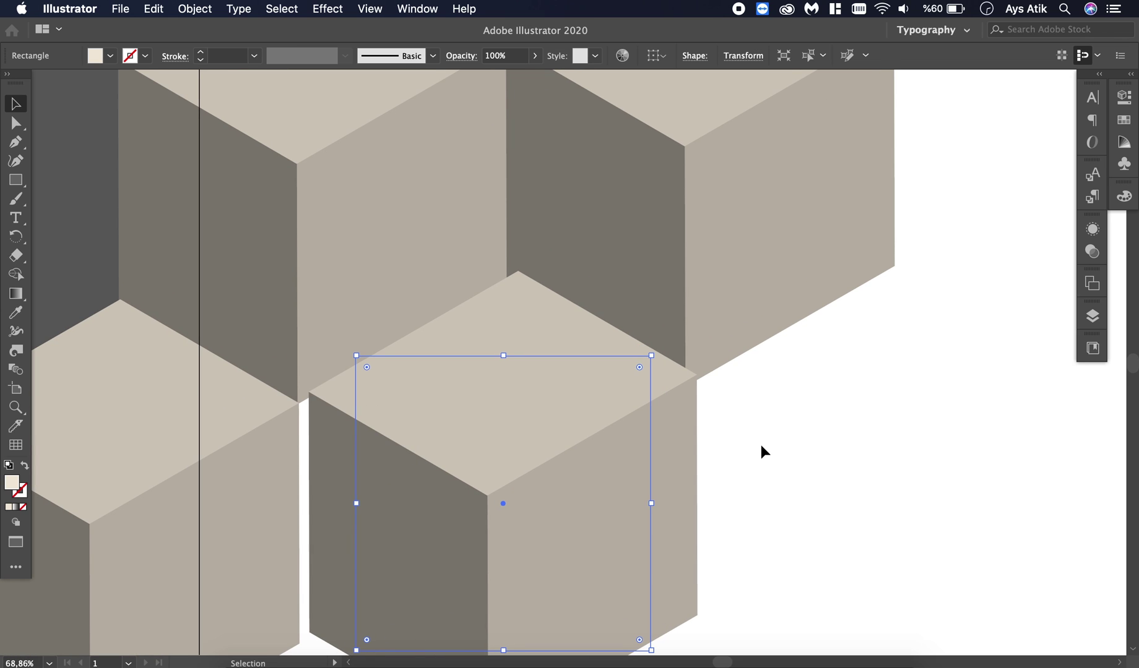
key(shift+Left)
key(shift+Left)
key(shift+Down)
key(shift+Down)
key(shift+Down)
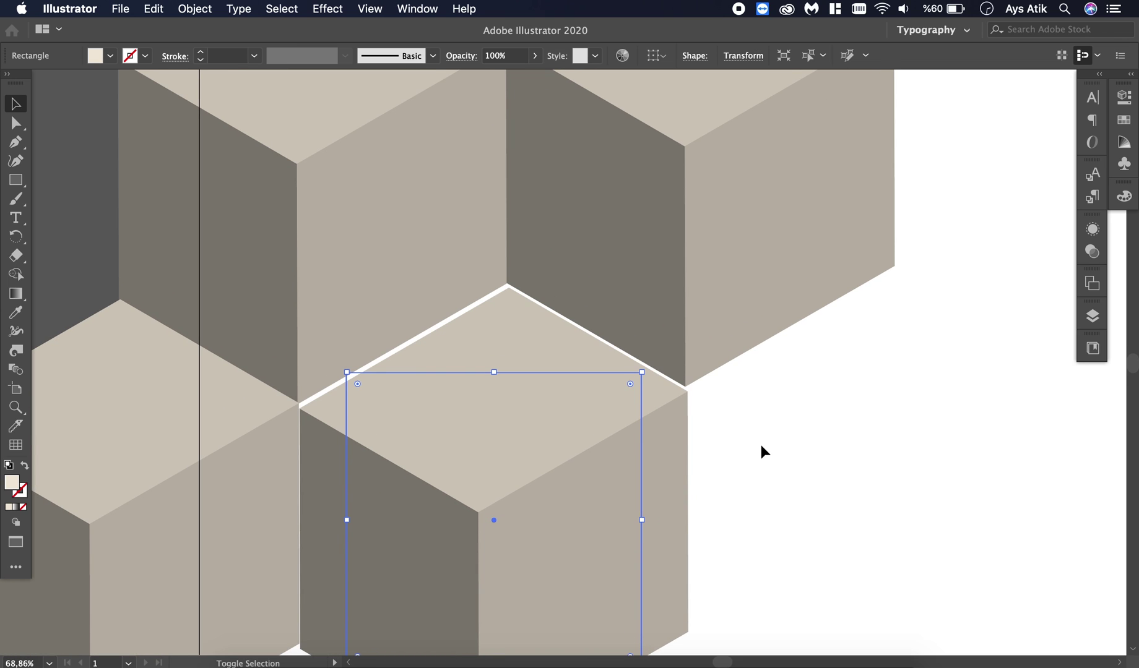
Nudge the lower-right cube up and left until it closes the gaps with the three surrounding cubes
key(Up)
key(Up)
key(Up)
key(Up)
key(Up)
key(Up)
key(Up)
key(Left)
key(Left)
key(Left)
key(Left)
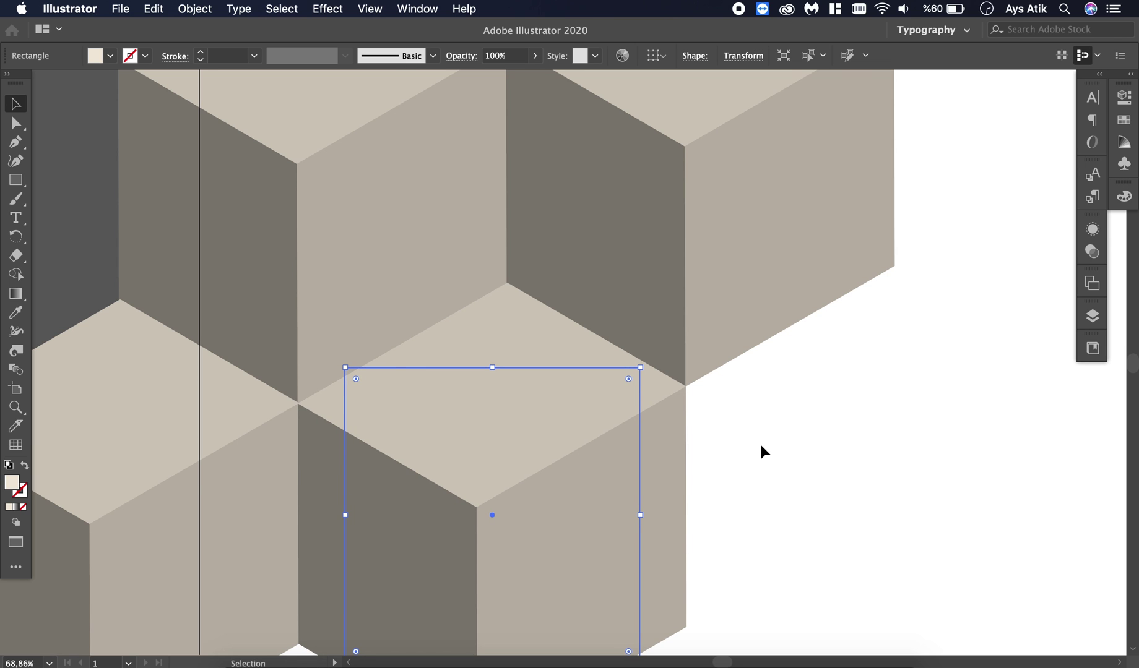
Move the colour swatches and the TEXT object left, off the area above the cubes
scroll(761, 445, down, 5)
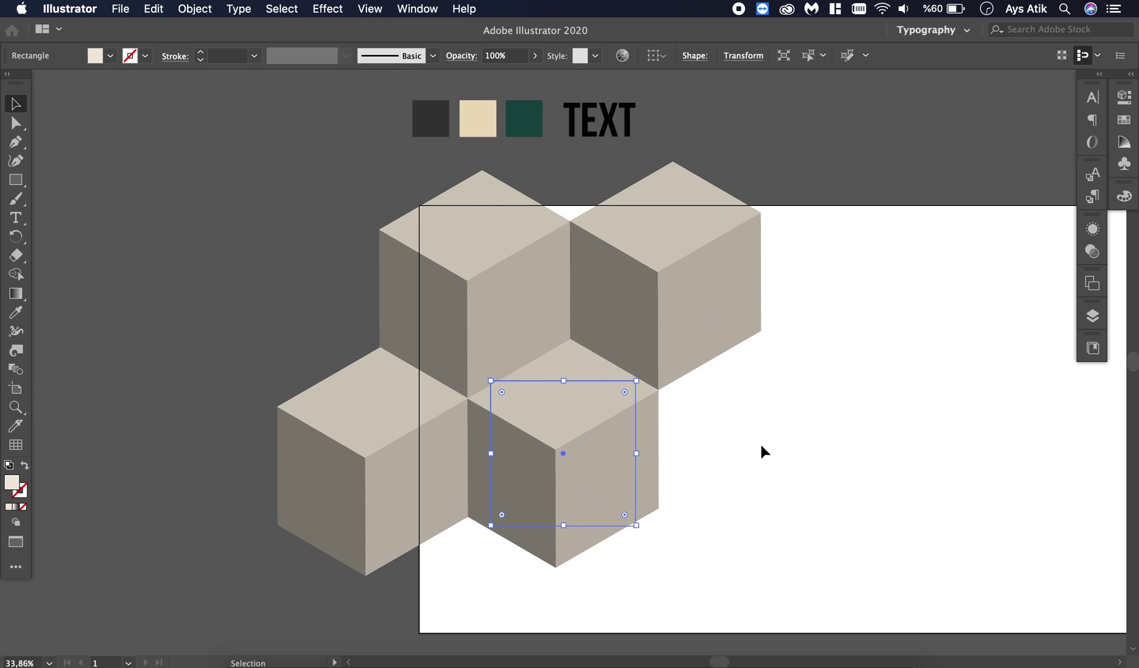
scroll(760, 445, right, 5)
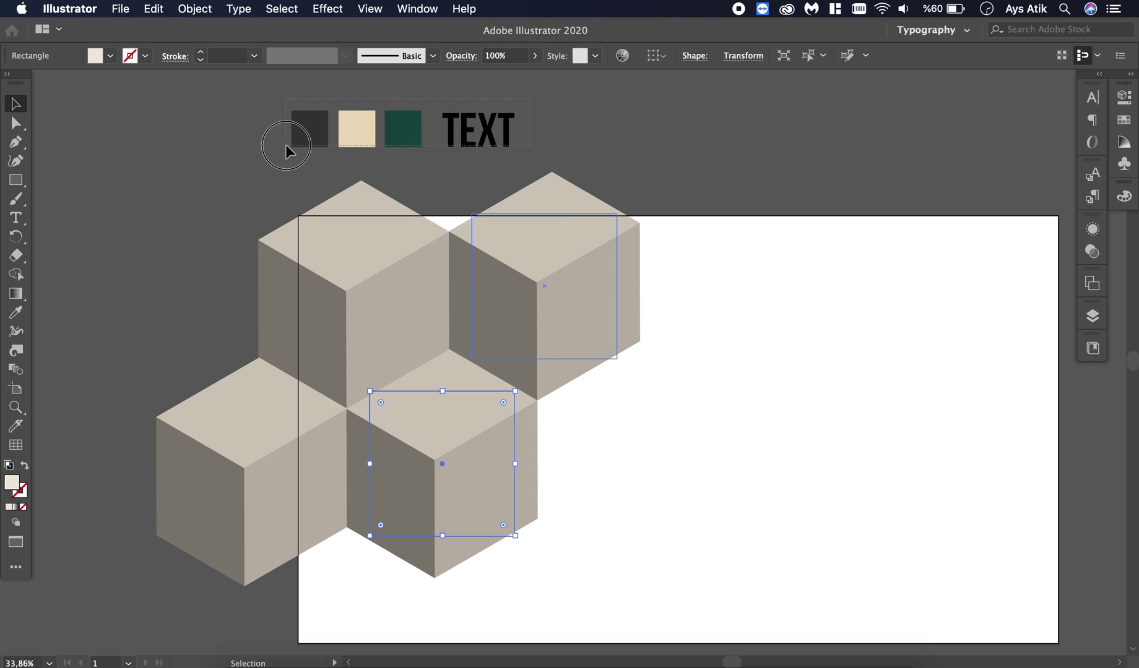
click(484, 124)
drag(484, 125, 162, 142)
Duplicate the upper-right cube up to the left and raise the copy above the two upper cubes
click(558, 298)
scroll(558, 299, up, 2)
scroll(557, 298, left, 1)
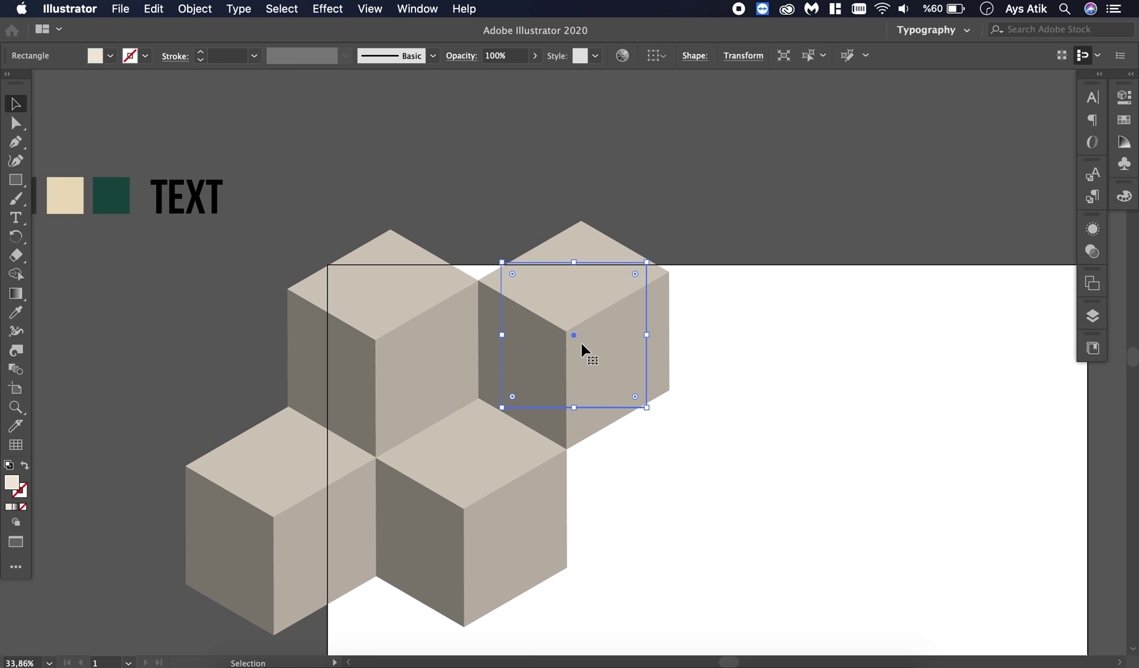
scroll(581, 343, up, 2)
drag(523, 300, 465, 225)
key(shift+Up)
key(shift+Up)
key(shift+Up)
key(shift+Up)
key(shift+Up)
key(shift+Up)
key(shift+Up)
key(shift+Up)
key(shift+Up)
key(shift+Up)
key(shift+Up)
key(shift+Up)
key(shift+Up)
key(shift+Up)
key(shift+Up)
key(shift+Up)
key(shift+Up)
key(shift+Up)
Nudge the new top cube down and right until it sits without gaps on the two cubes below
key(Down)
key(Down)
key(Down)
key(Down)
key(Down)
key(Down)
key(Down)
key(Down)
key(Down)
key(Down)
key(Down)
key(Down)
key(Right)
key(Right)
key(Right)
key(Right)
key(Right)
key(Down)
key(Down)
key(Down)
key(Right)
key(Right)
key(Down)
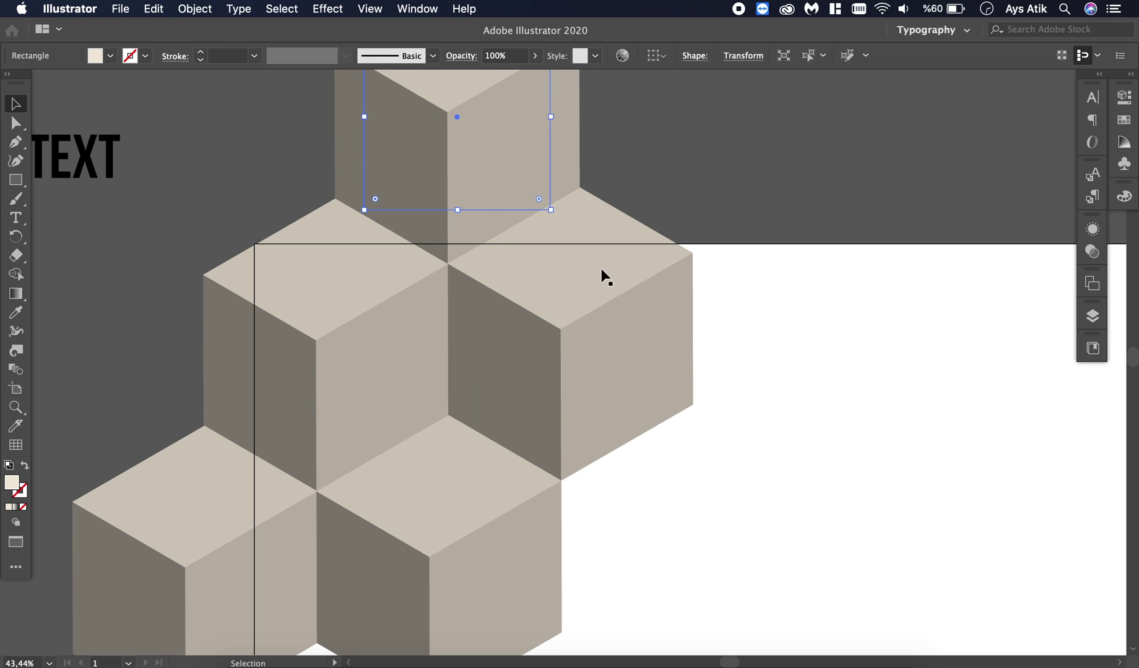
scroll(485, 211, up, 5)
key(Right)
key(Right)
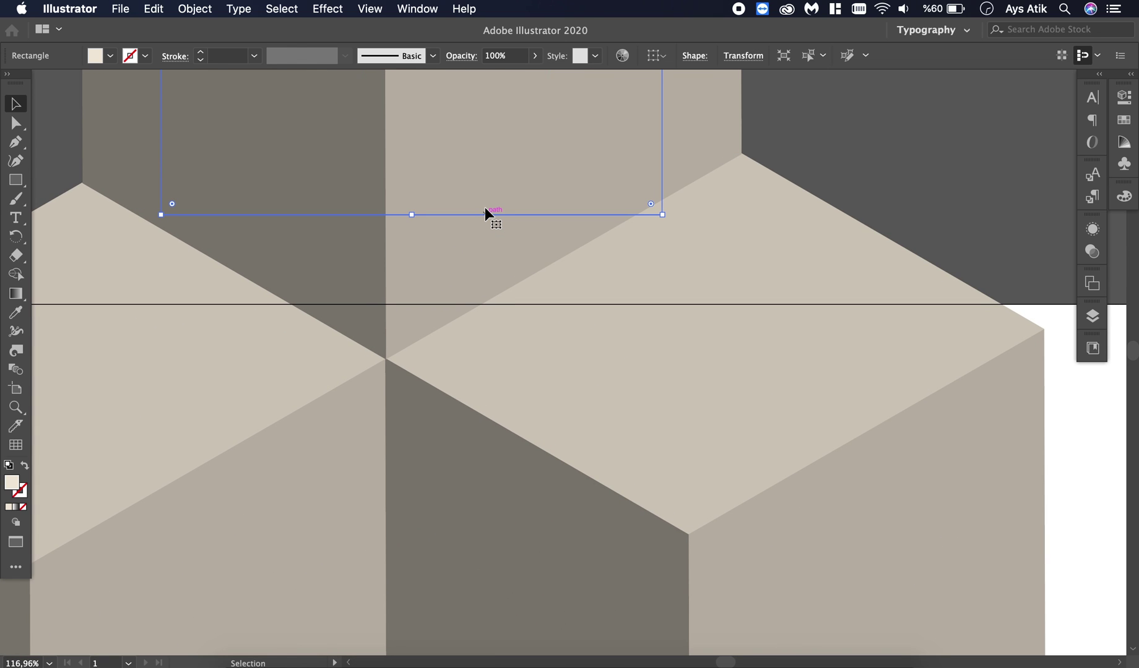
scroll(485, 210, down, 1)
scroll(485, 207, down, 5)
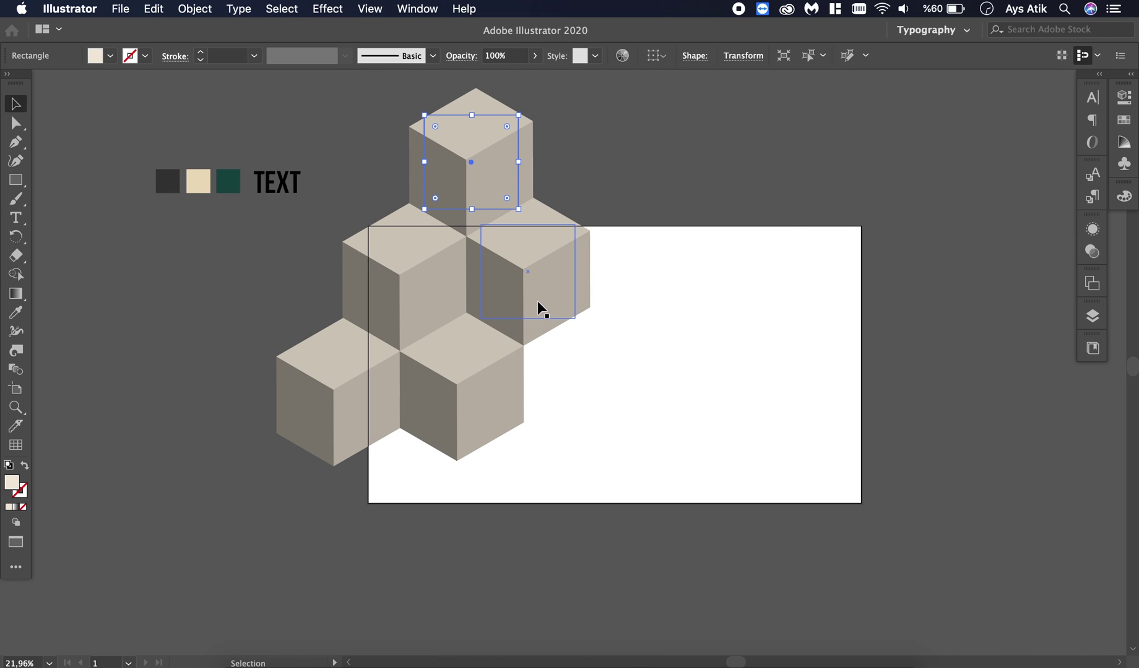
scroll(537, 300, up, 2)
drag(526, 284, 736, 283)
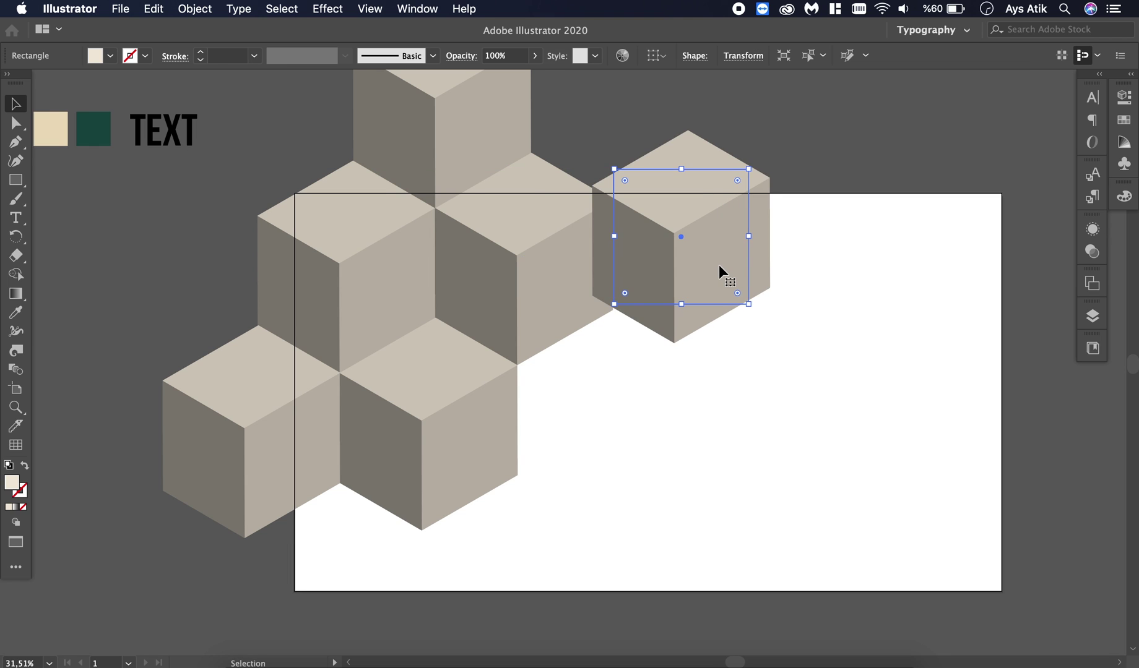
scroll(719, 265, up, 1)
scroll(719, 265, down, 2)
key(Delete)
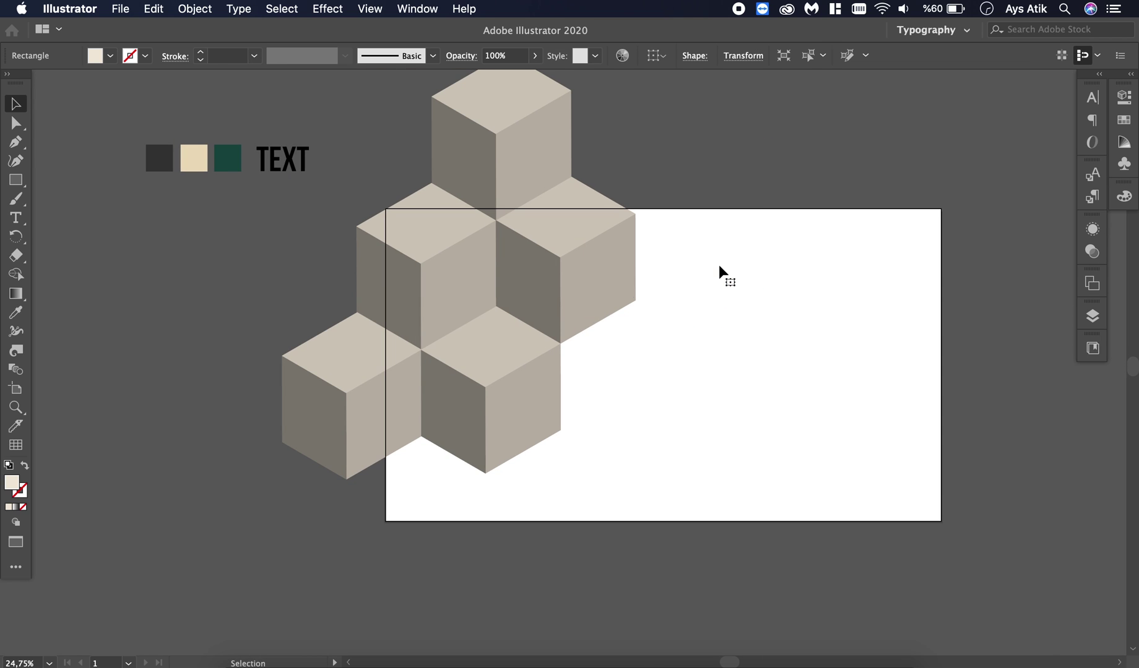
Duplicate the top cube and the two cubes beneath it to the right, and shift the copies right and up towards the original row
drag(661, 140, 732, 266)
scroll(700, 255, up, 3)
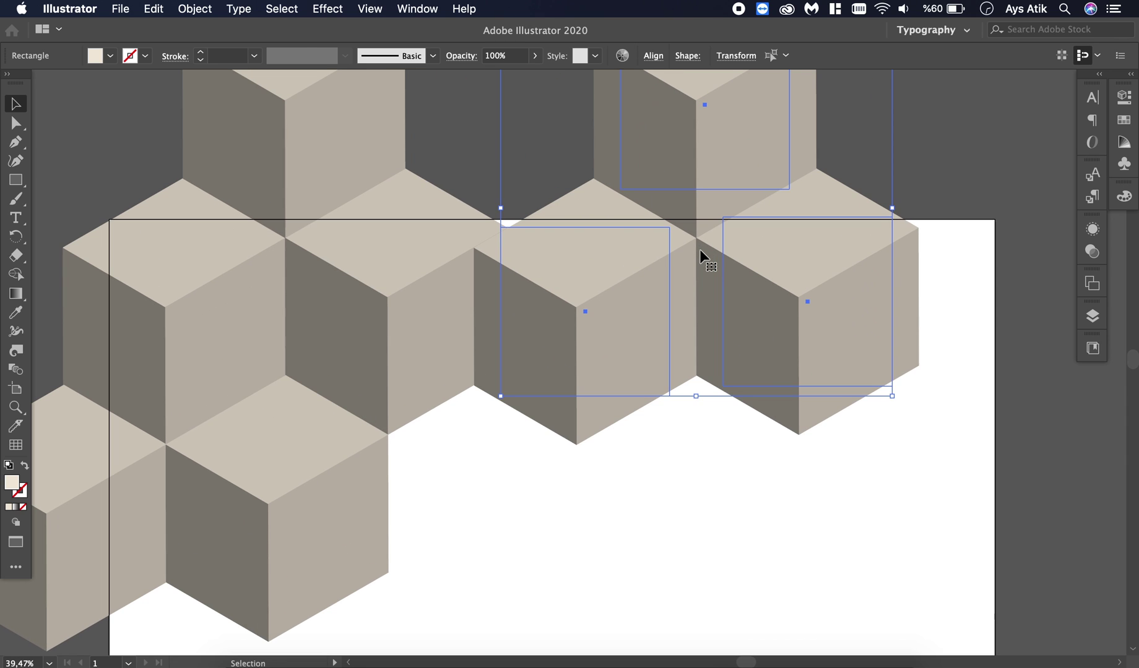
key(shift+Right)
key(shift+Right)
key(shift+Right)
key(shift+Right)
key(shift+Right)
key(shift+Right)
key(shift+Right)
key(shift+Right)
key(shift+Right)
key(shift+Right)
key(shift+Up)
key(shift+Up)
key(shift+Up)
key(shift+Up)
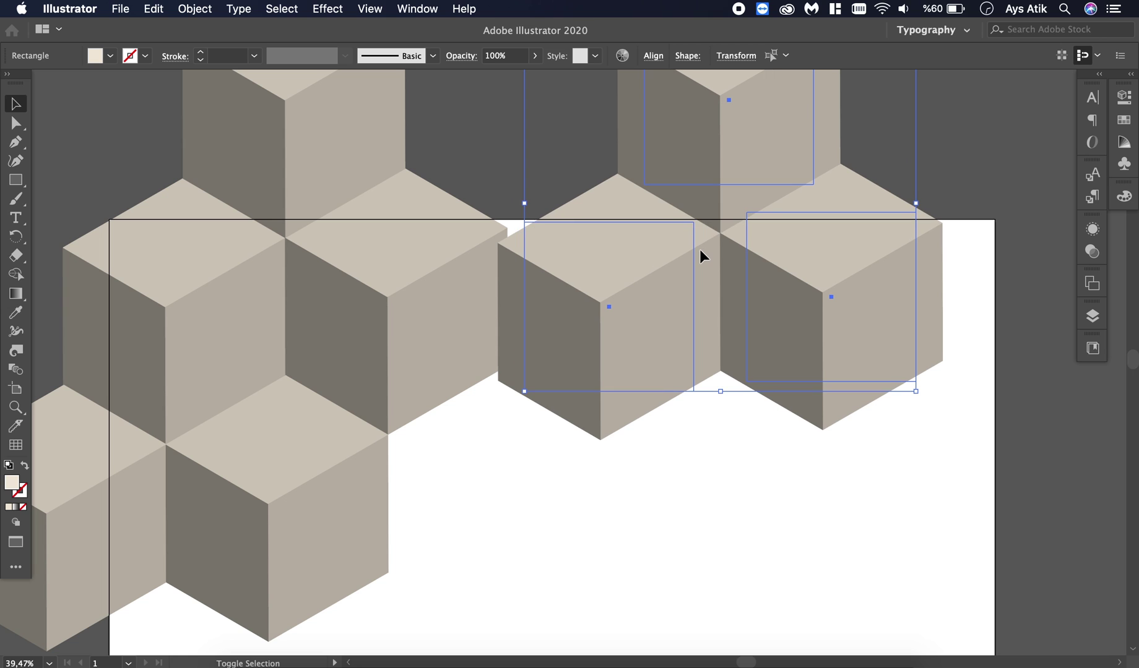
Fine-position the three copied cubes until their left edge sits flush with the right edge of the original row, and deselect them
key(shift+Right)
key(shift+Right)
key(shift+Up)
key(shift+Right)
key(shift+Right)
key(shift+Up)
key(shift+Up)
key(shift+Up)
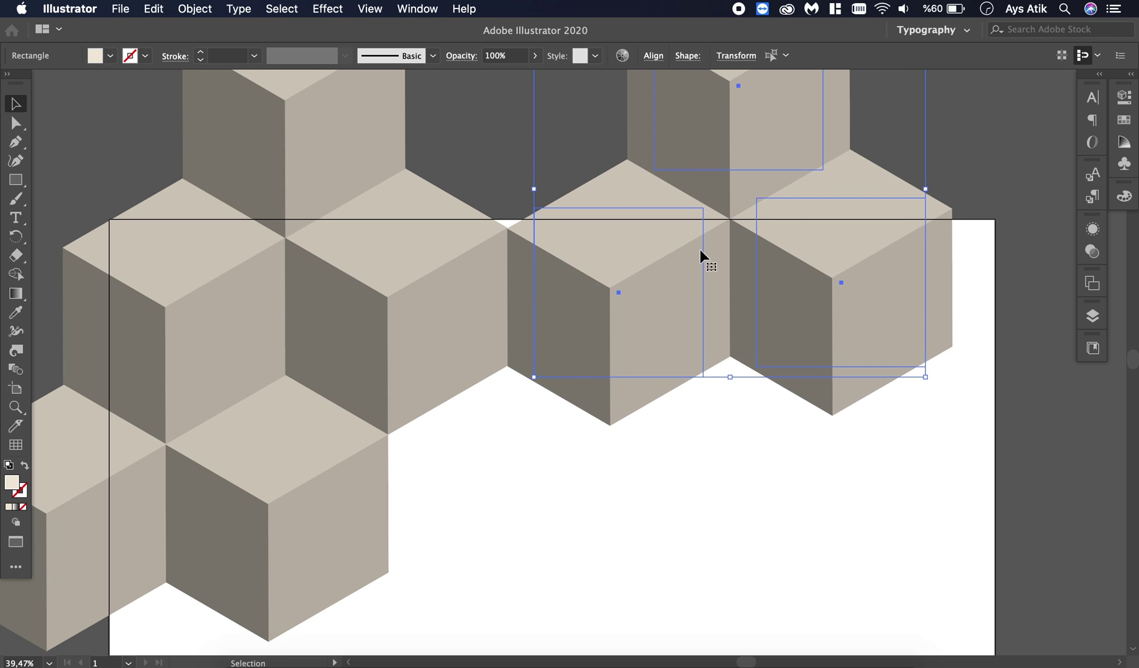
scroll(700, 249, up, 5)
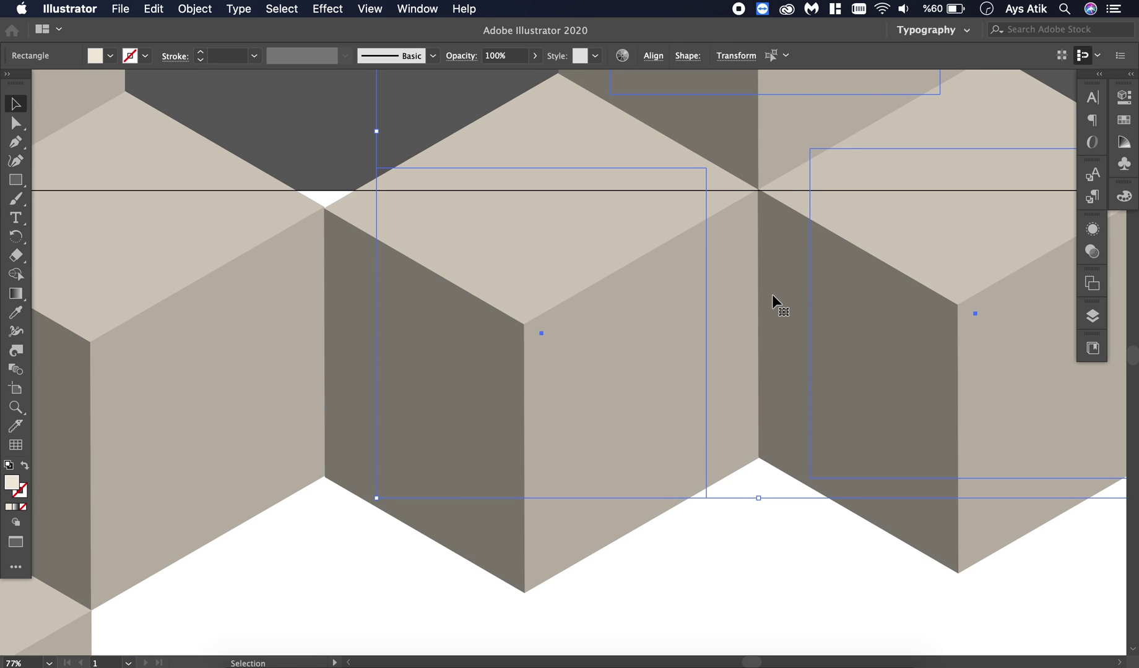
key(Left)
key(Left)
key(Left)
key(Left)
key(Up)
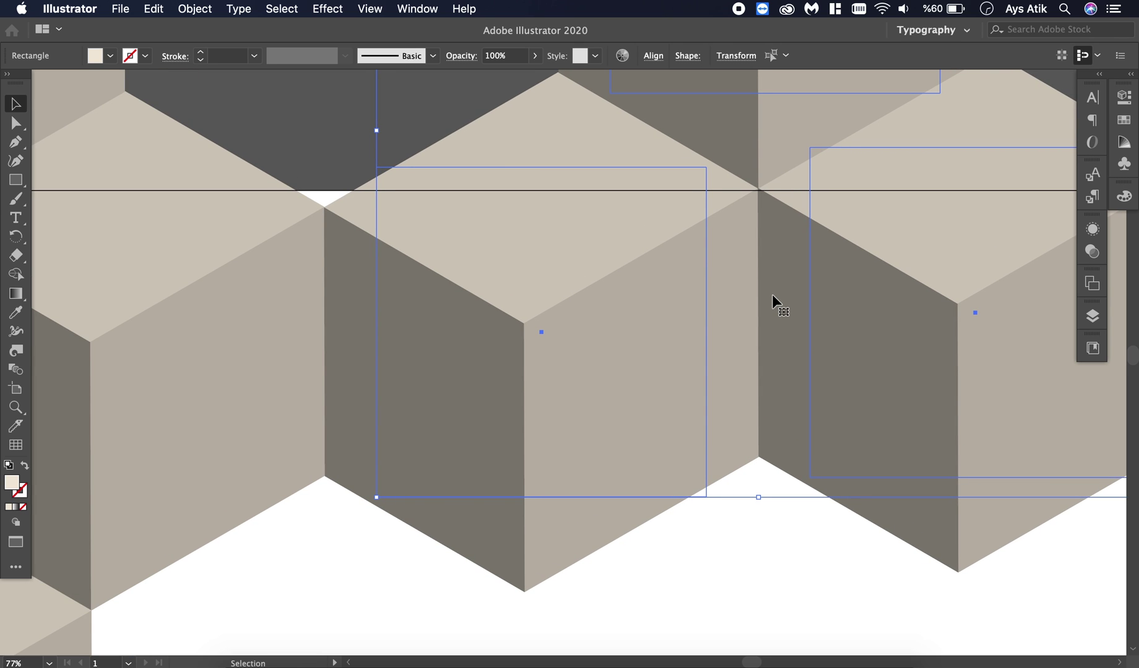
scroll(772, 294, down, 5)
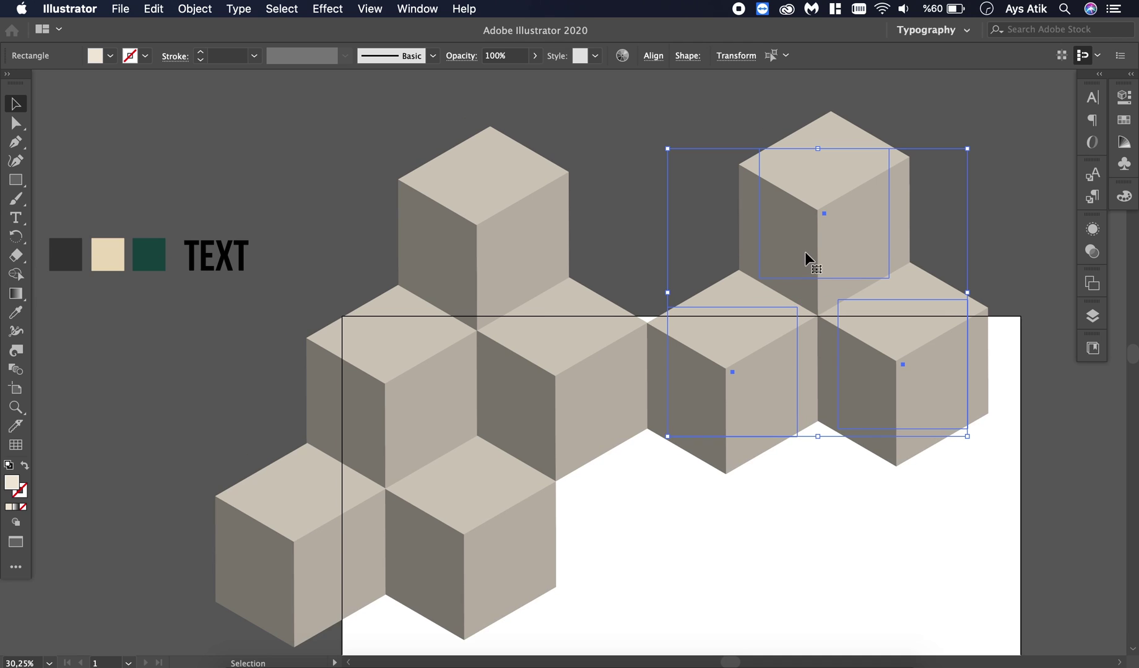
click(980, 183)
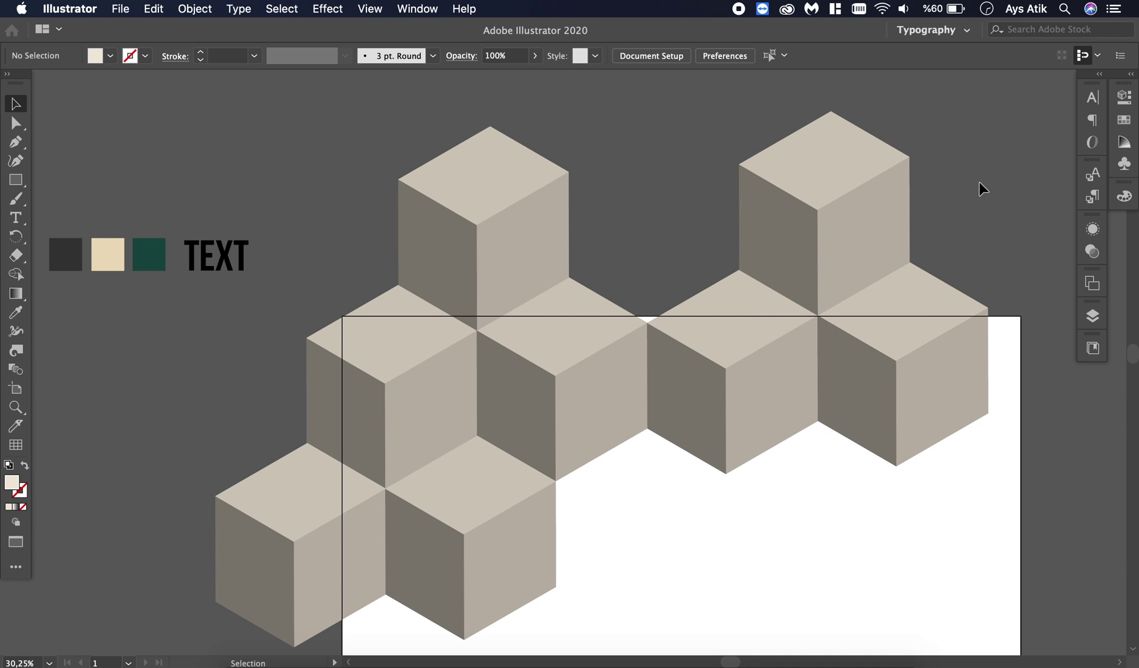
Duplicate the top-right cube into the gap between the two top cubes and nudge the copy left to fit between them
drag(855, 202, 692, 207)
scroll(641, 237, up, 4)
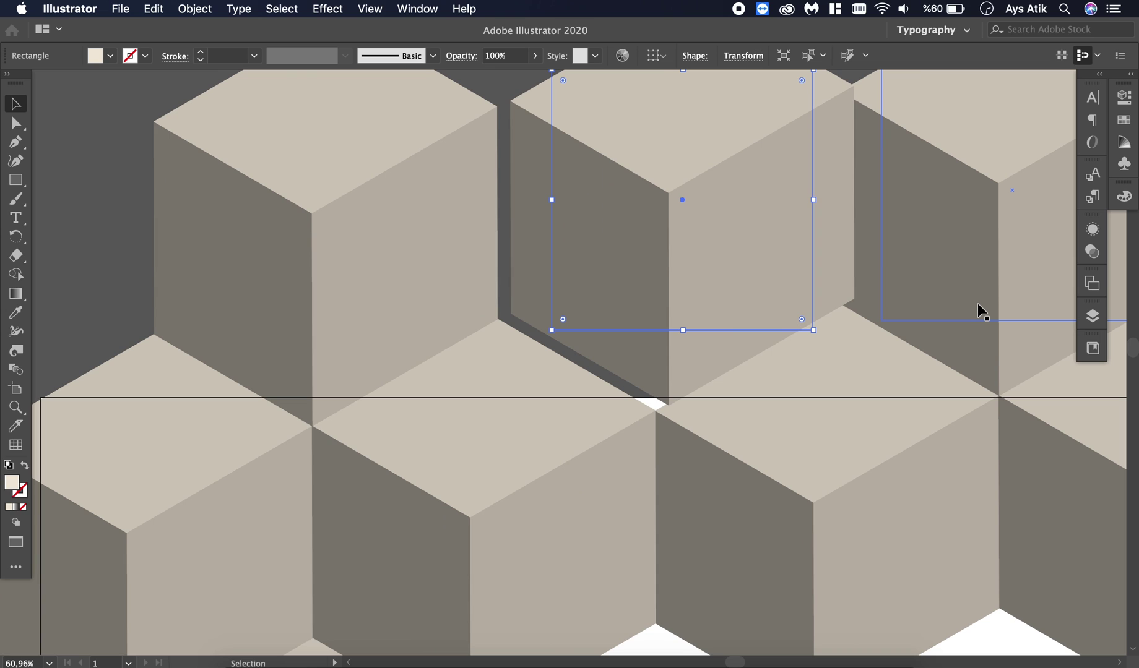
key(Left)
key(Left)
key(Left)
key(Left)
key(Left)
key(Left)
key(Left)
key(Left)
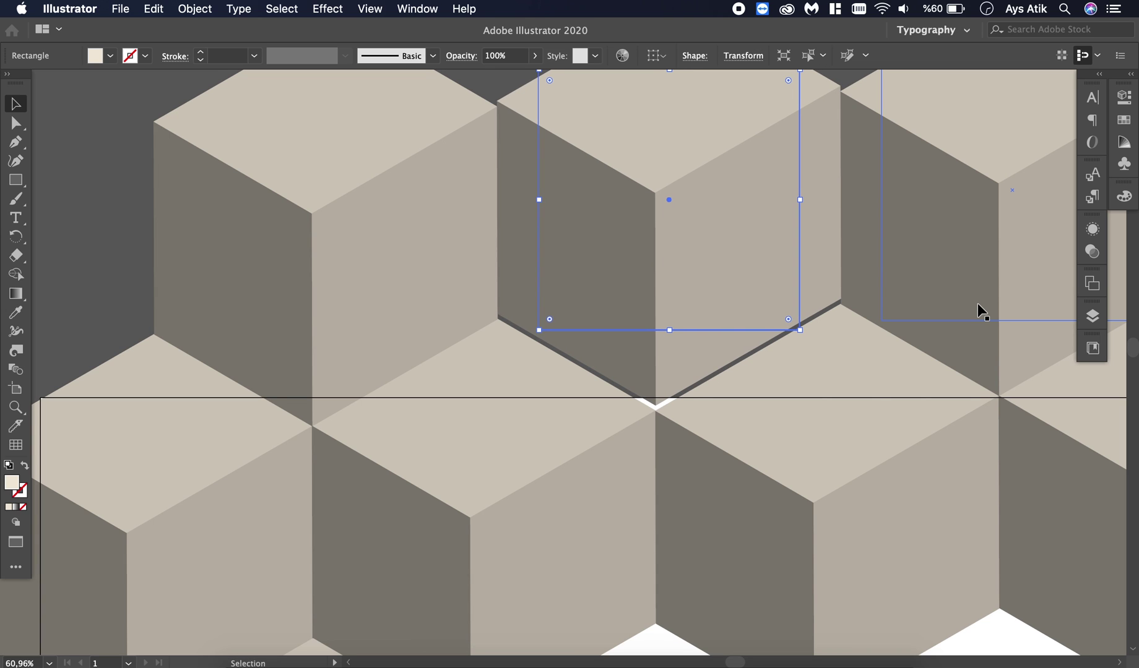
Nudge the middle top cube down until it closes the gaps with the two cubes below it
key(Down)
key(Down)
key(Down)
key(Down)
key(Down)
key(Down)
key(Down)
key(Down)
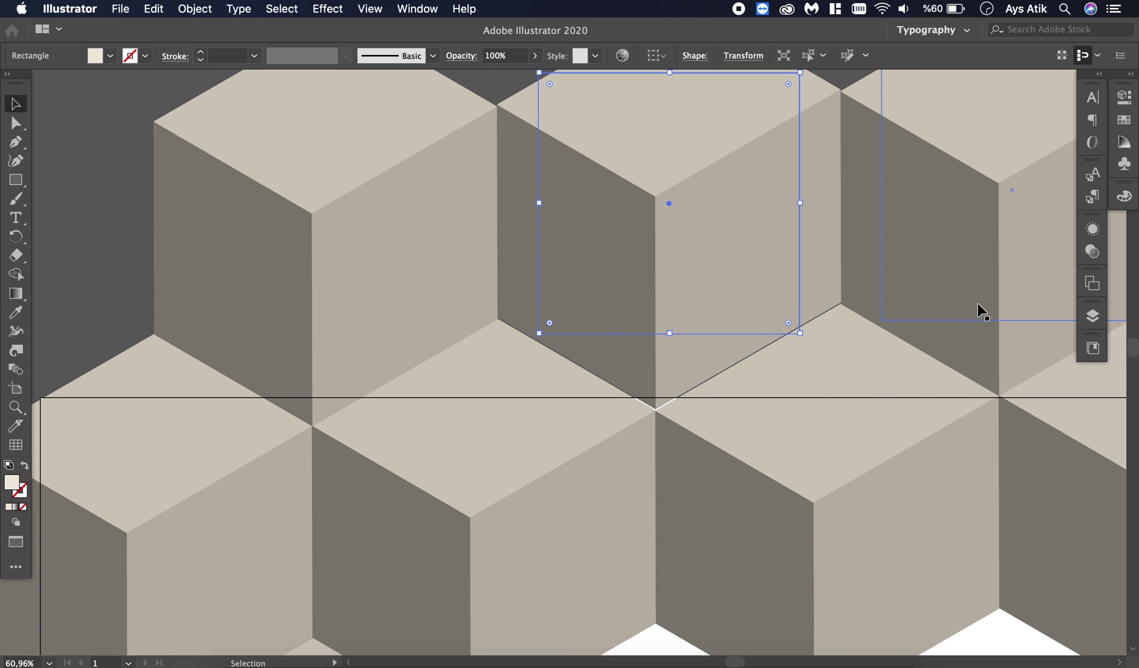
key(Down)
key(Up)
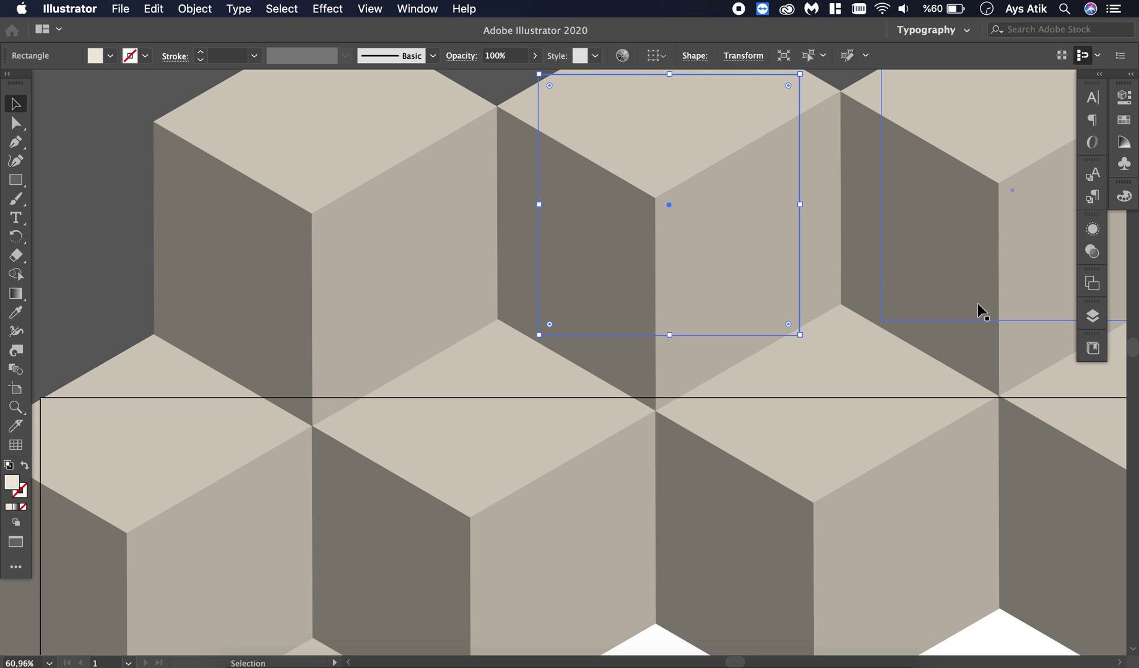
key(Down)
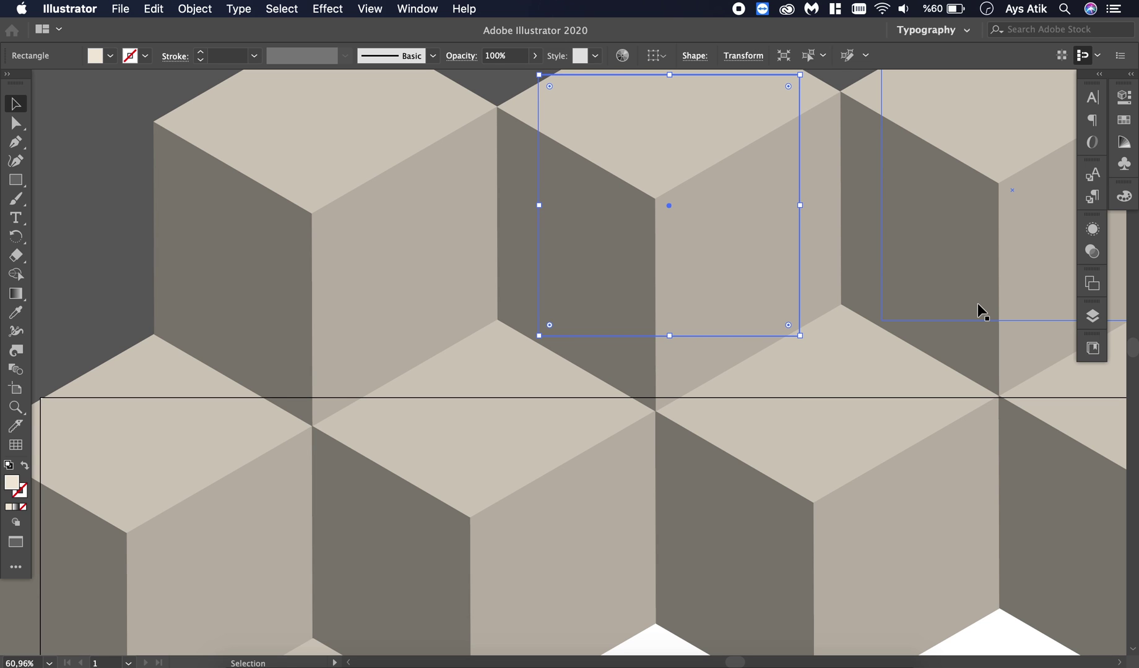
Duplicate the three right-hand cubes, the top one and the two beneath it, down onto the lower part of the artboard
scroll(976, 304, down, 5)
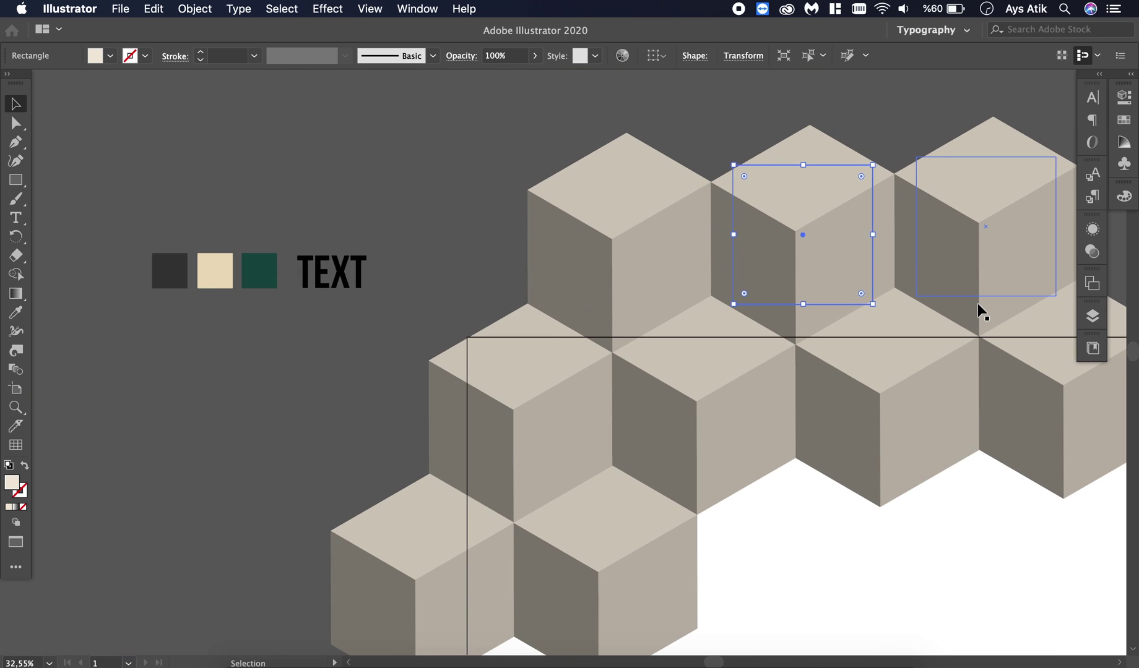
scroll(976, 303, down, 3)
scroll(977, 303, right, 2)
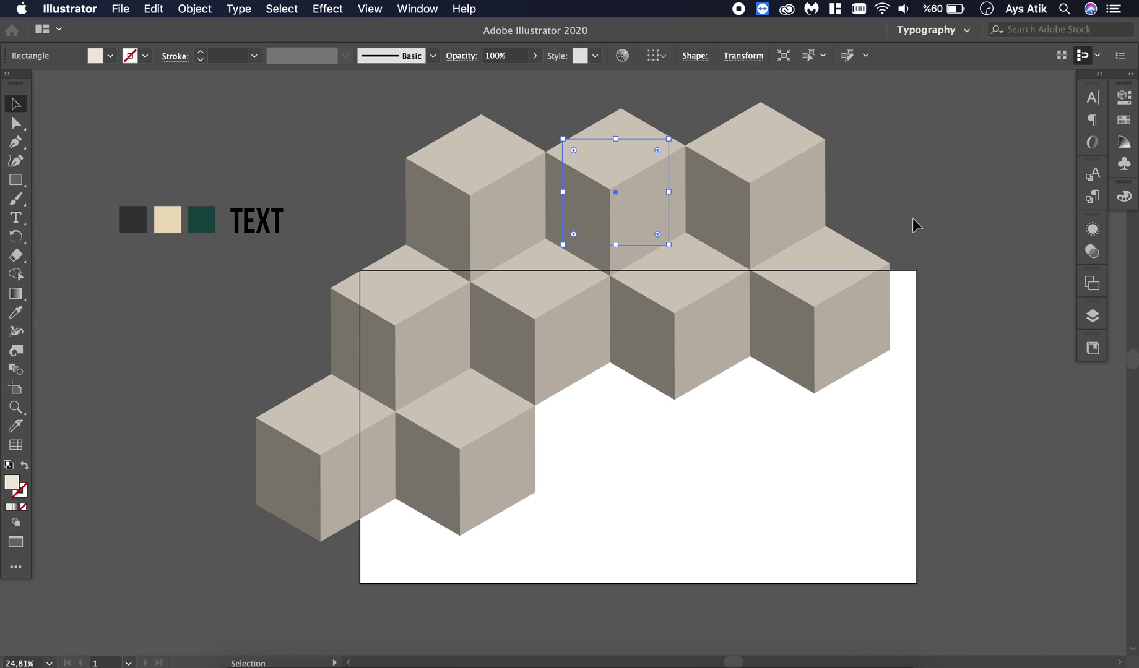
drag(888, 180, 723, 329)
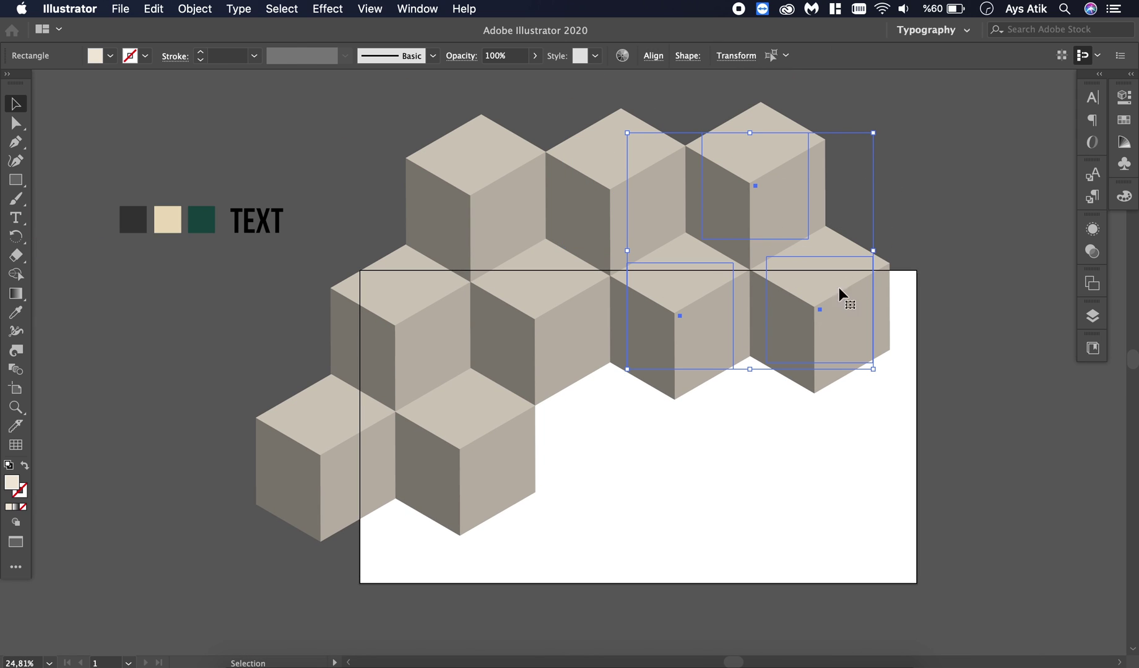
drag(781, 234, 692, 526)
Move the three copied cubes left in large increments towards the open area beneath the second row
scroll(695, 519, up, 2)
scroll(695, 519, up, 1)
key(shift+Left)
key(shift+Left)
key(shift+Left)
key(shift+Left)
key(shift+Left)
key(shift+Left)
key(shift+Left)
key(shift+Left)
key(shift+Left)
key(shift+Left)
key(shift+Left)
key(shift+Left)
key(shift+Left)
key(shift+Left)
key(shift+Left)
key(shift+Left)
key(shift+Left)
key(shift+Left)
key(shift+Left)
key(shift+Left)
key(shift+Left)
key(shift+Left)
key(shift+Left)
key(shift+Left)
key(shift+Left)
key(shift+Left)
key(shift+Left)
key(shift+Left)
key(shift+Left)
key(shift+Left)
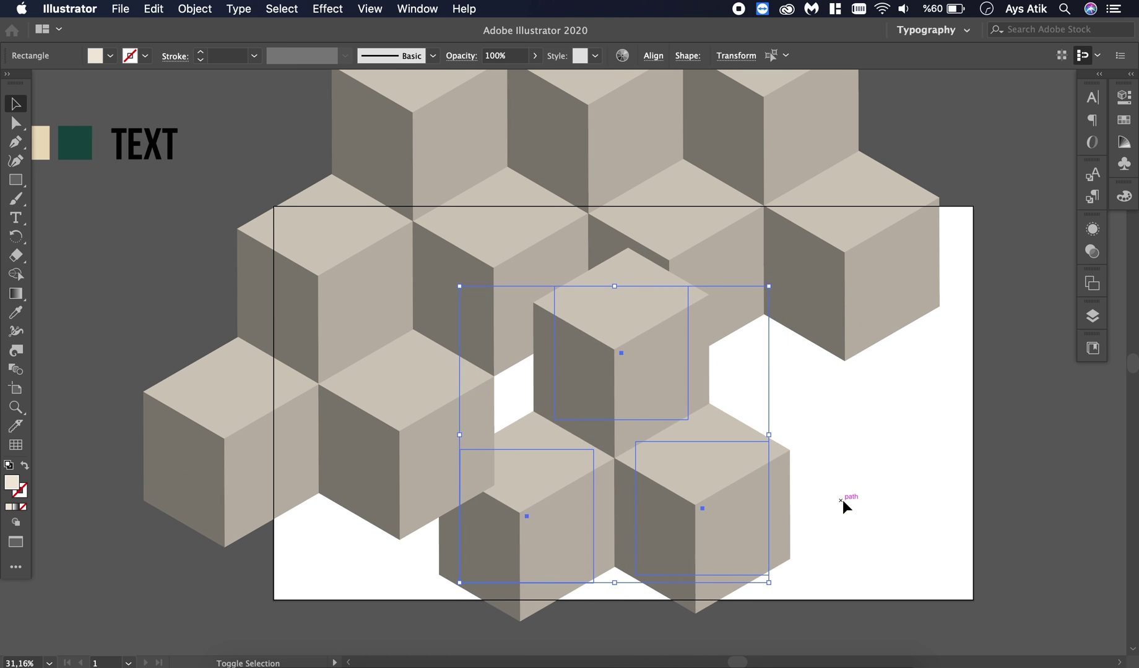
Move the three copied cubes down and slightly left until the top one sits in the notch beneath the second row
key(shift+Down)
key(shift+Down)
key(shift+Down)
key(shift+Down)
key(shift+Down)
key(shift+Down)
key(shift+Down)
key(shift+Down)
key(shift+Down)
key(shift+Down)
key(shift+Down)
key(shift+Down)
key(shift+Down)
key(shift+Down)
key(shift+Down)
key(shift+Down)
key(shift+Down)
key(shift+Down)
key(shift+Down)
key(shift+Down)
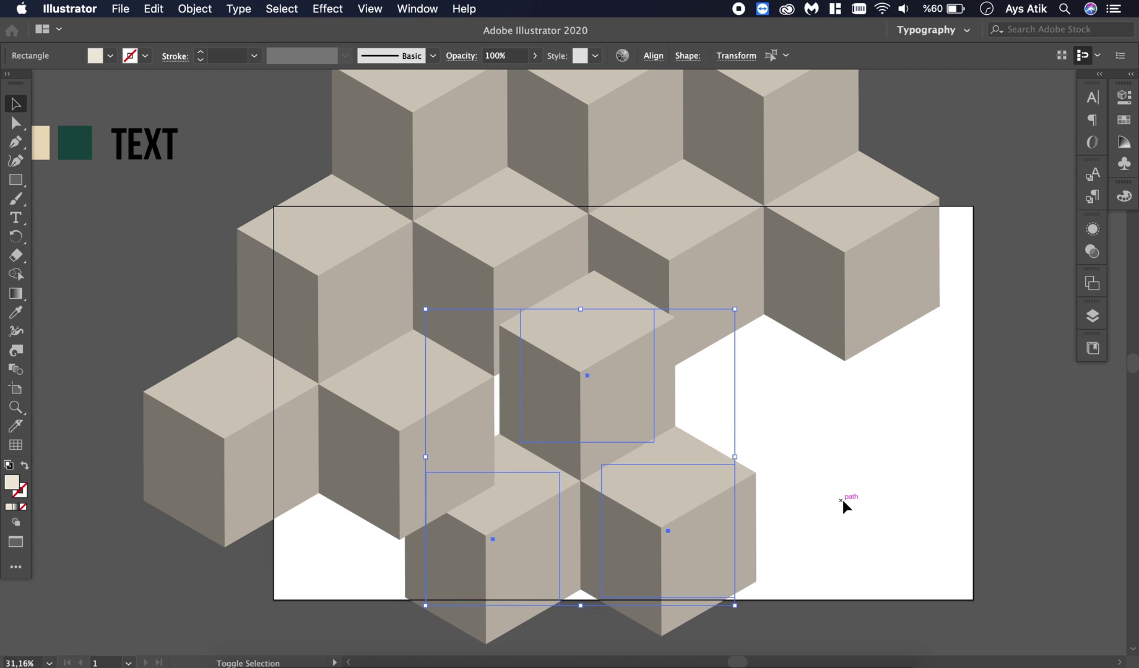
key(shift+Down)
key(shift+Down)
key(shift+Down)
key(shift+Left)
key(shift+Left)
key(shift+Right)
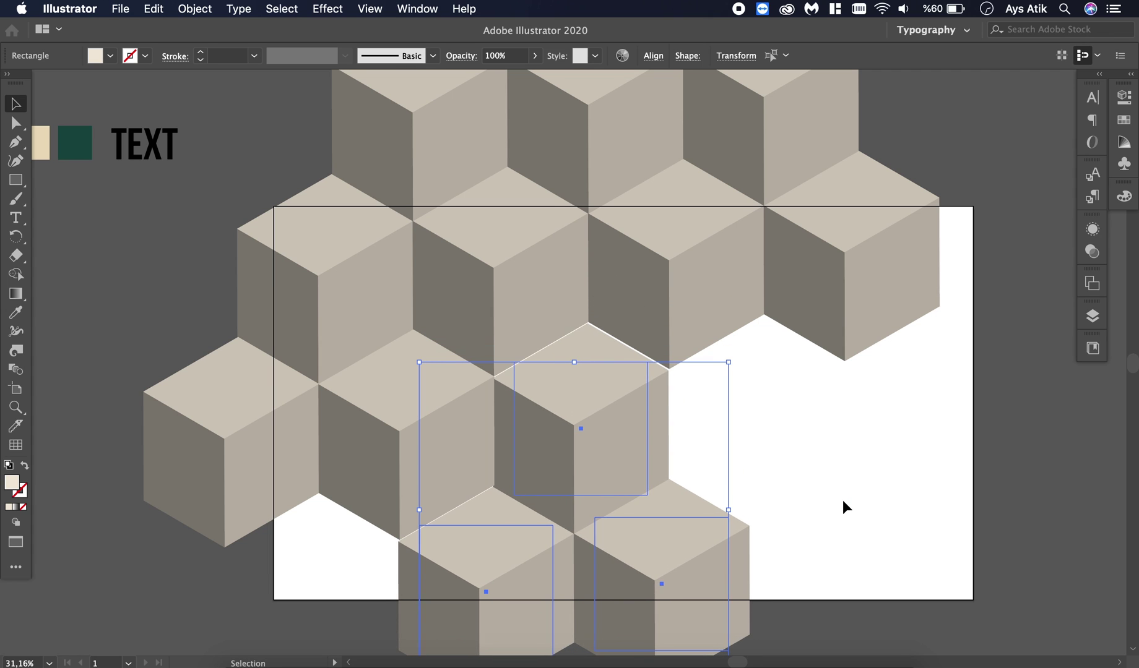
Fine-nudge the three copied cubes right and up to close the thin gaps with the cubes above them
key(Right)
key(Right)
key(Right)
key(Up)
key(Up)
key(Up)
key(Up)
key(Up)
key(Up)
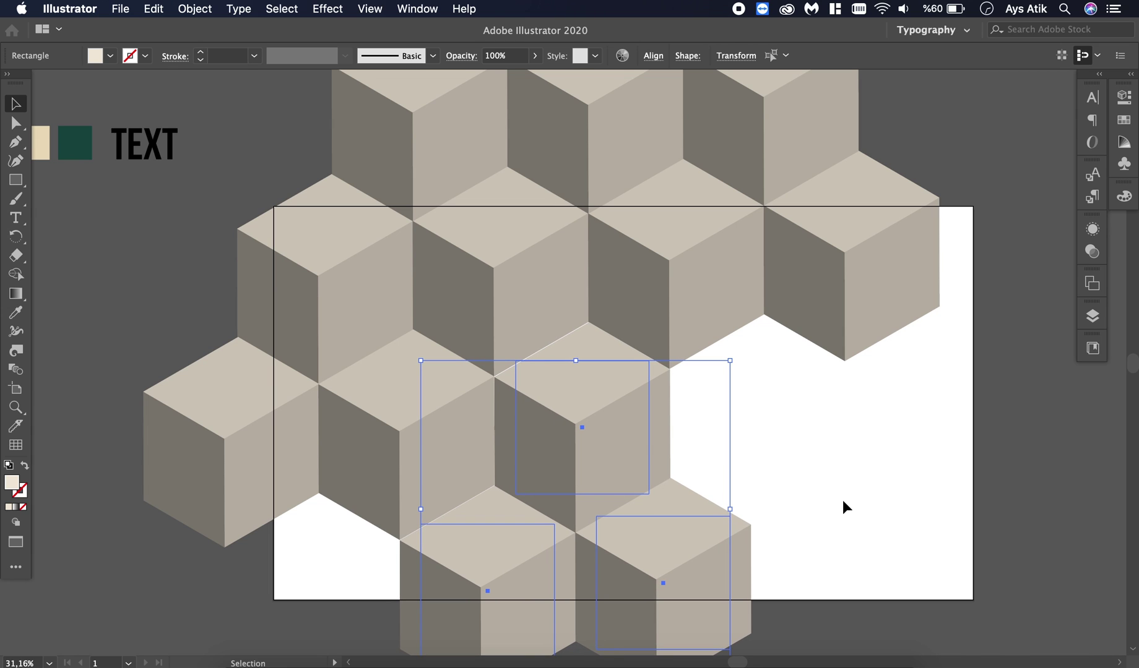
key(Left)
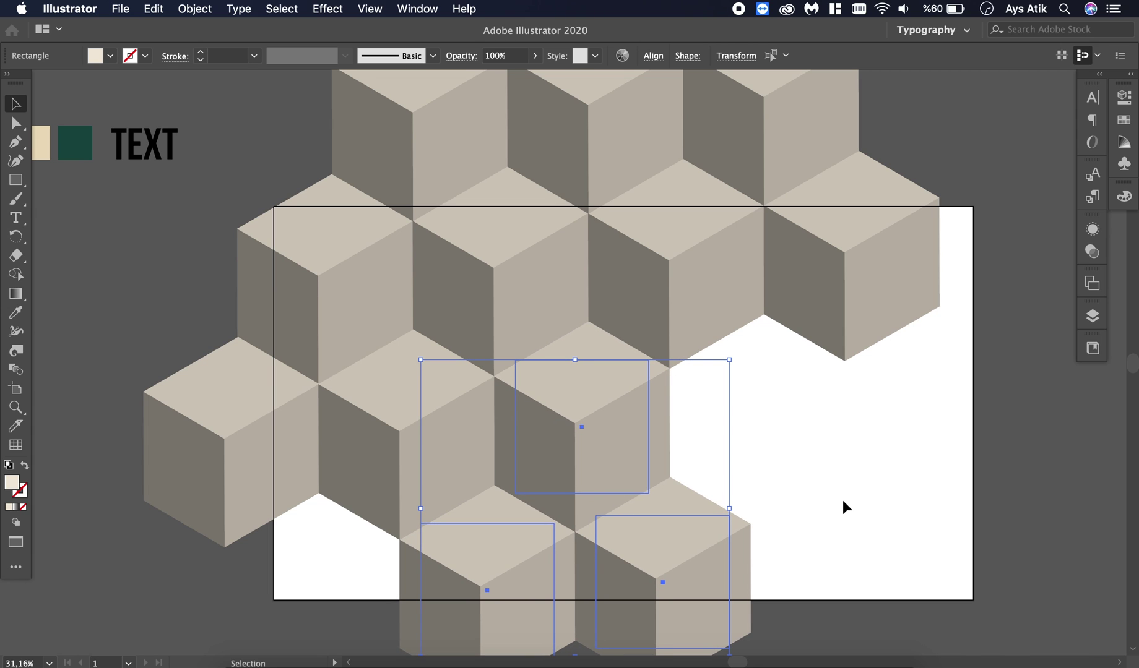
Duplicate the three selected cubes over to the right edge of the artboard
scroll(816, 435, down, 3)
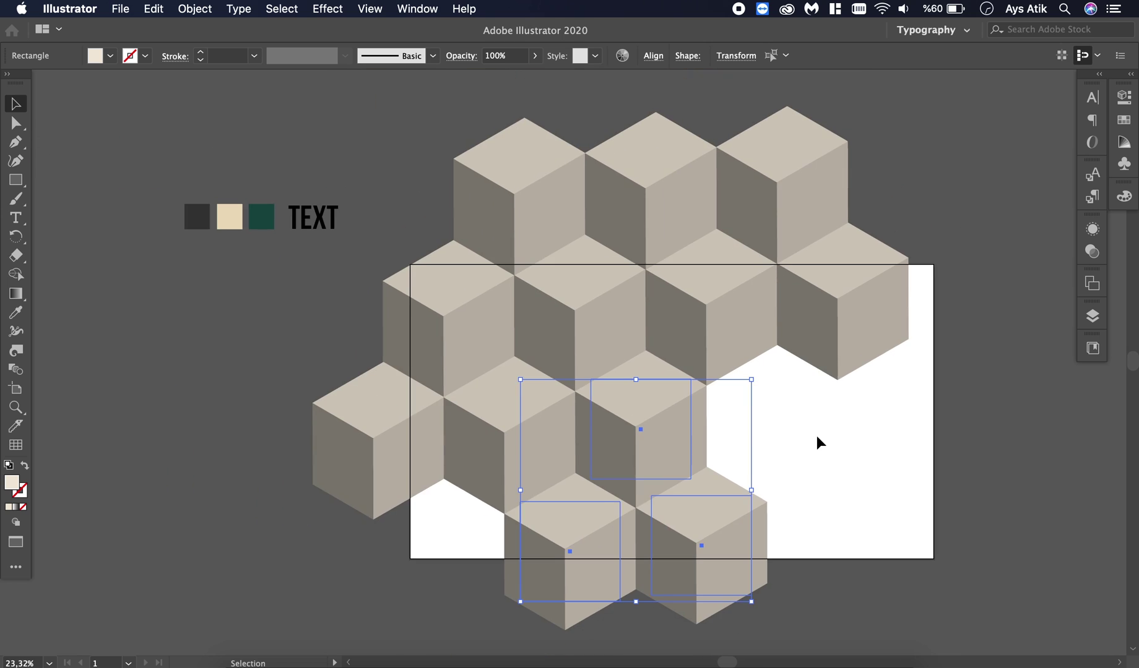
scroll(817, 436, right, 1)
scroll(817, 435, right, 3)
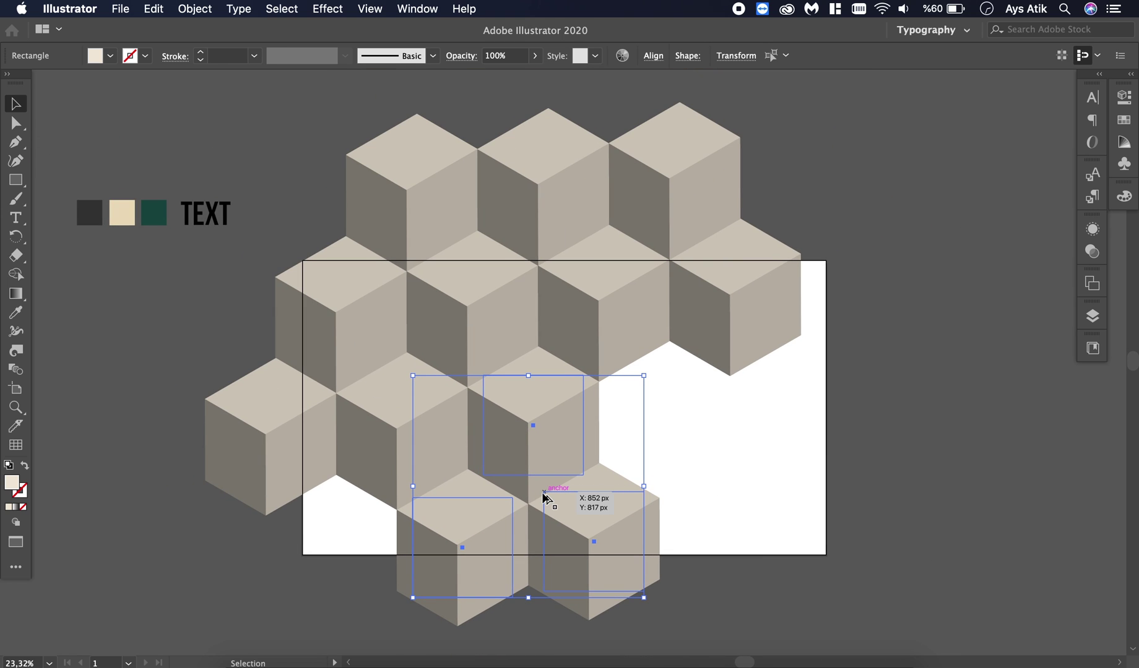
drag(543, 495, 718, 479)
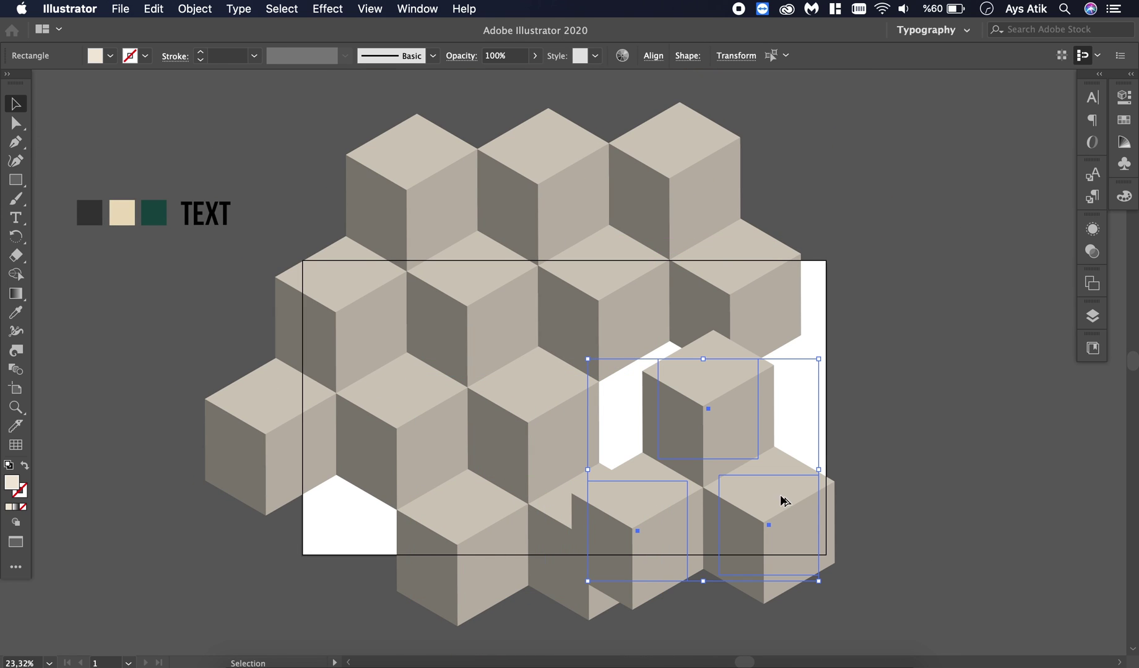
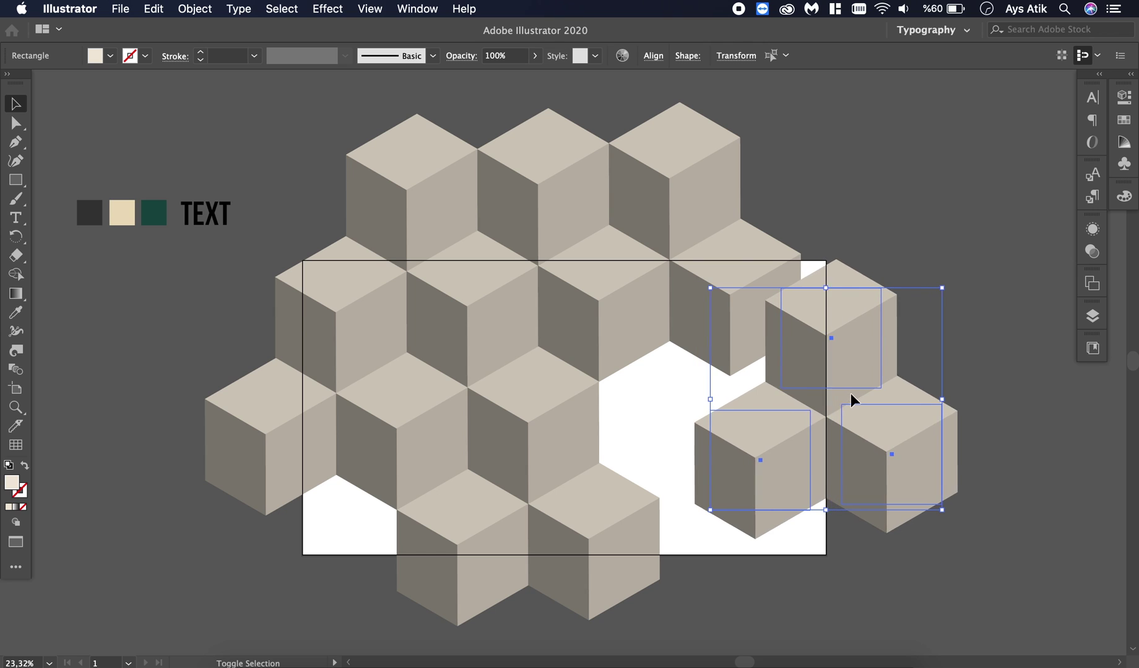
Move the new three-cube copy up and right until it stands beside the last cube of the second row
key(Up)
key(Up)
key(Up)
key(Up)
key(Up)
key(Up)
key(Up)
key(Up)
key(Up)
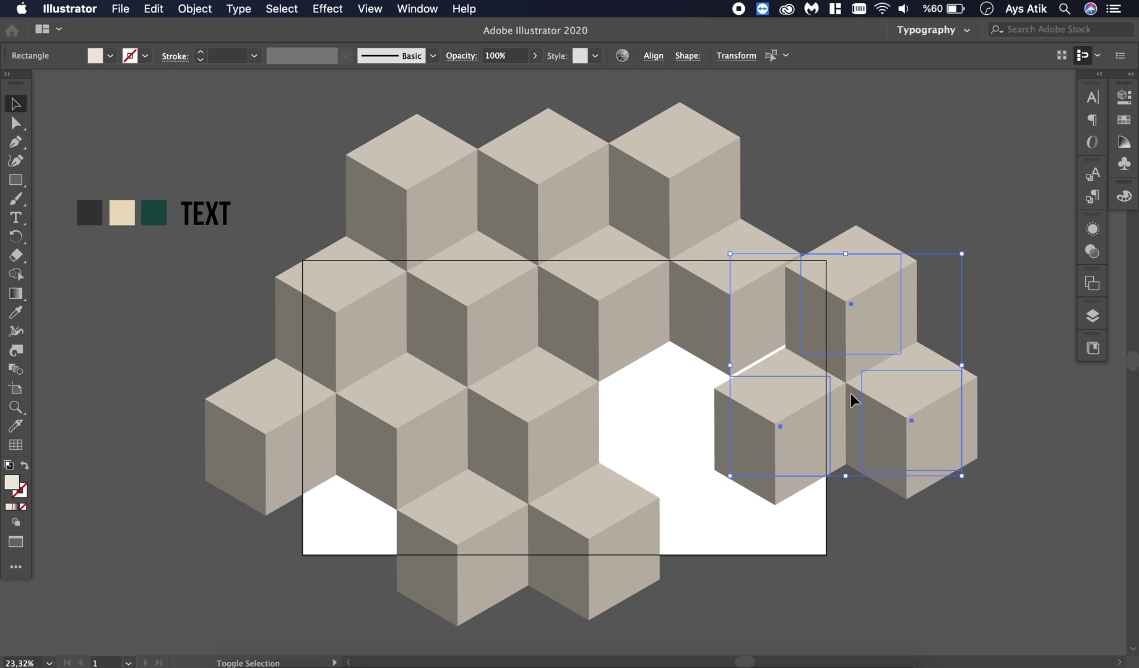
key(Right)
key(Right)
key(Right)
key(Right)
key(Up)
key(Up)
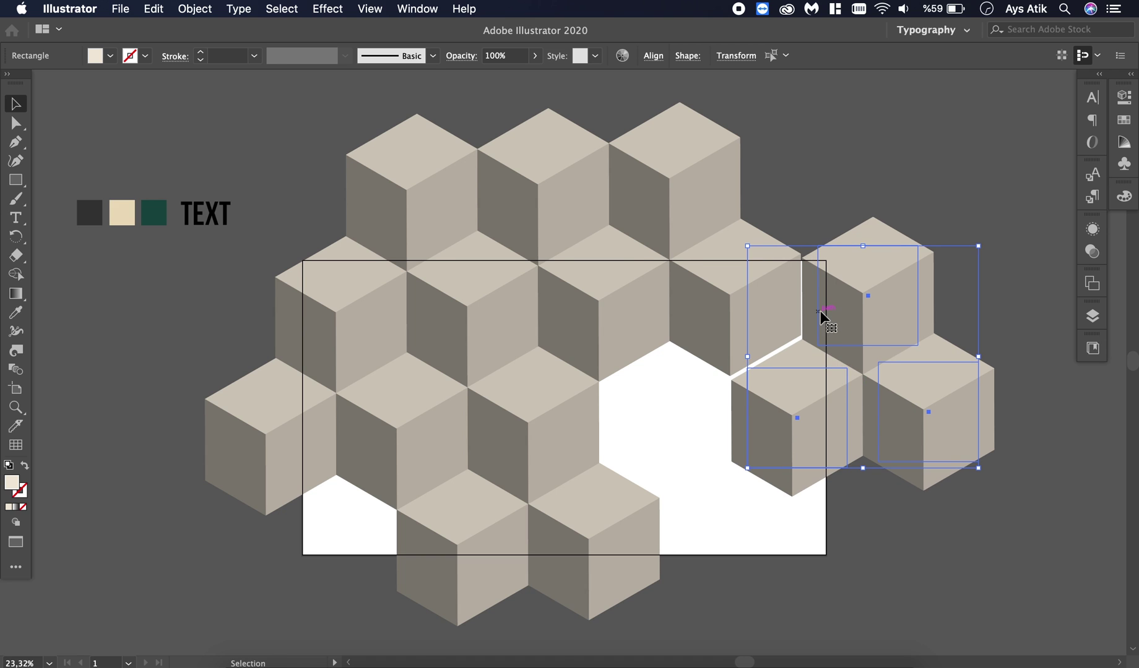
Fine-position the three-cube copy flush against the last cube of the second row, and deselect it
scroll(820, 310, up, 4)
key(Up)
key(Up)
key(Up)
key(Up)
key(Up)
key(Up)
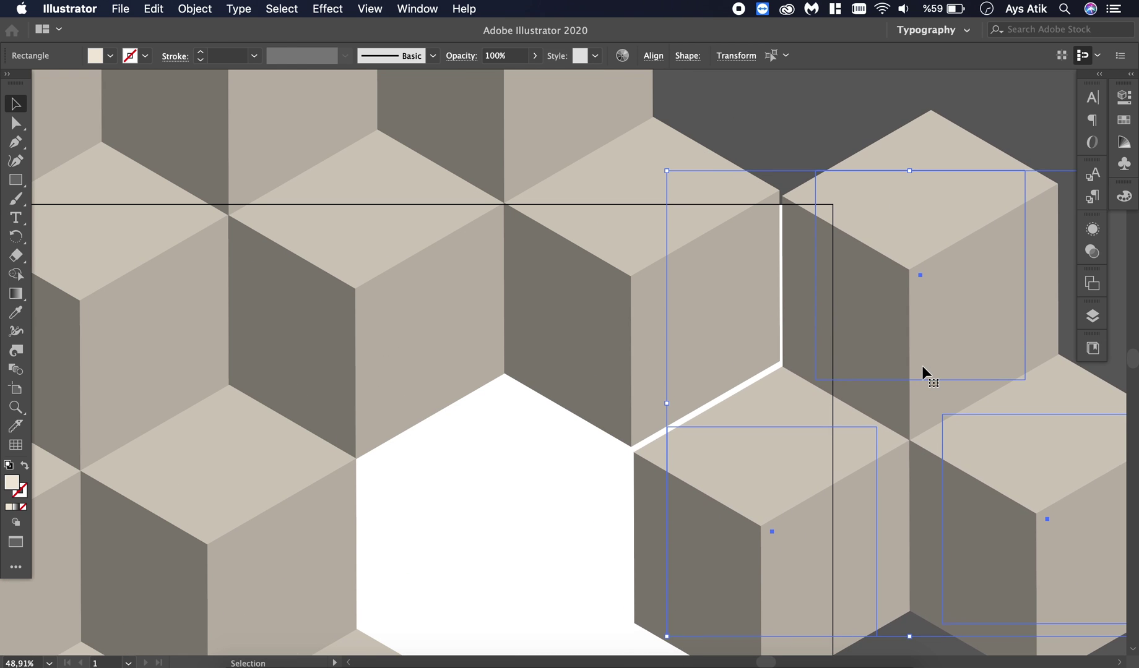
key(Left)
key(Left)
key(Up)
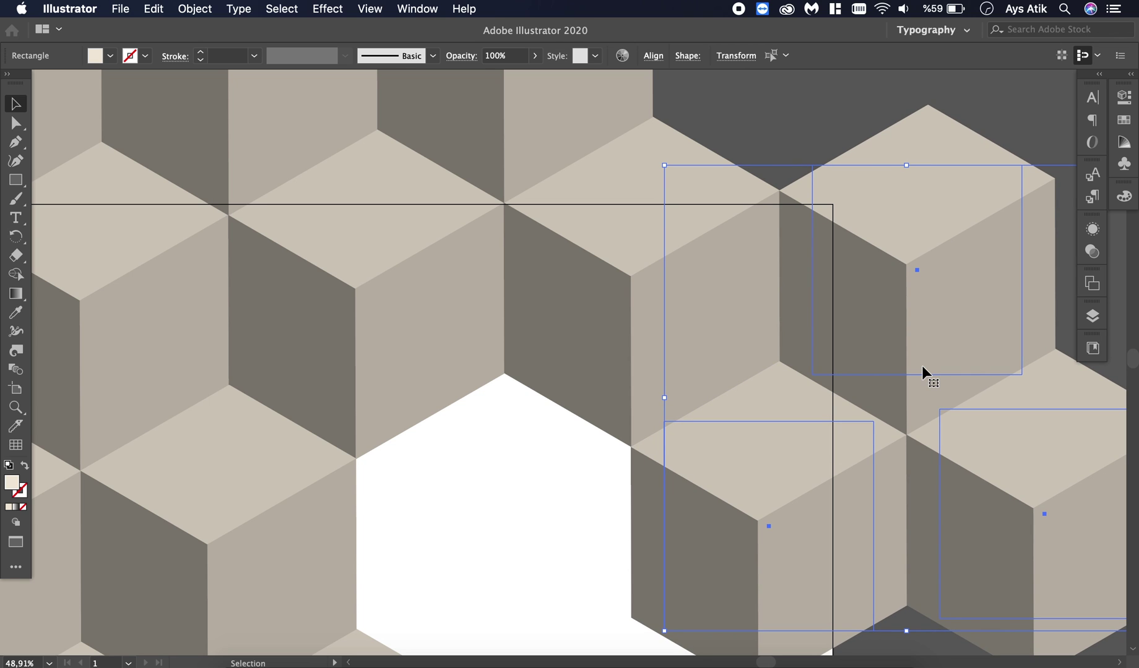
key(Up)
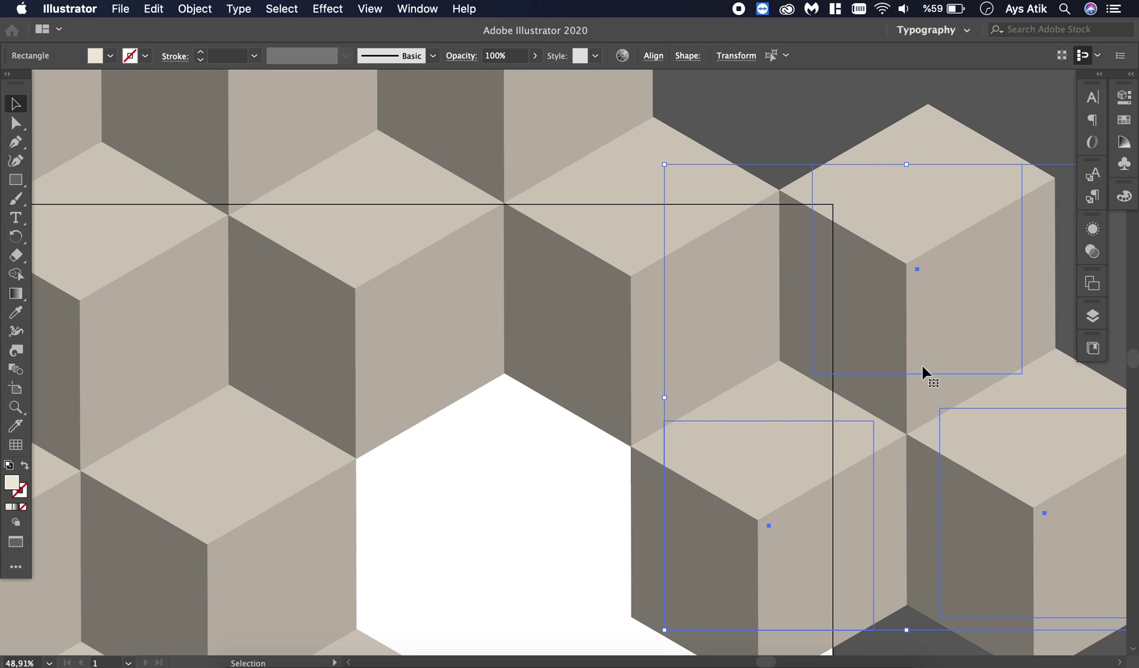
key(Right)
key(Right)
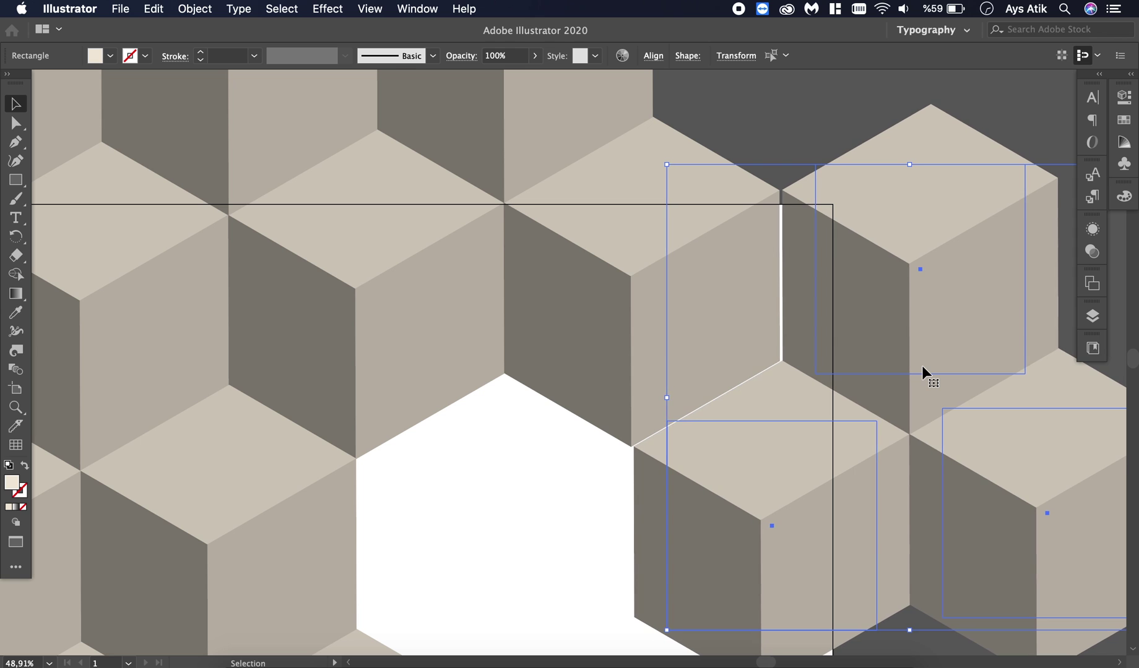
key(Left)
key(Left)
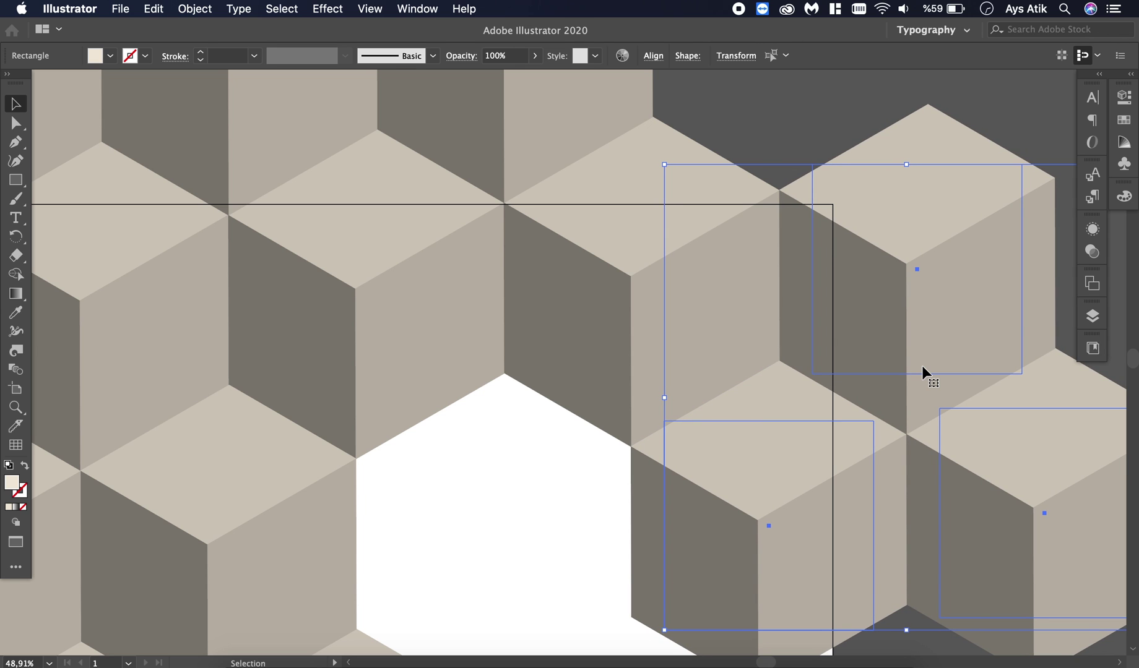
click(460, 525)
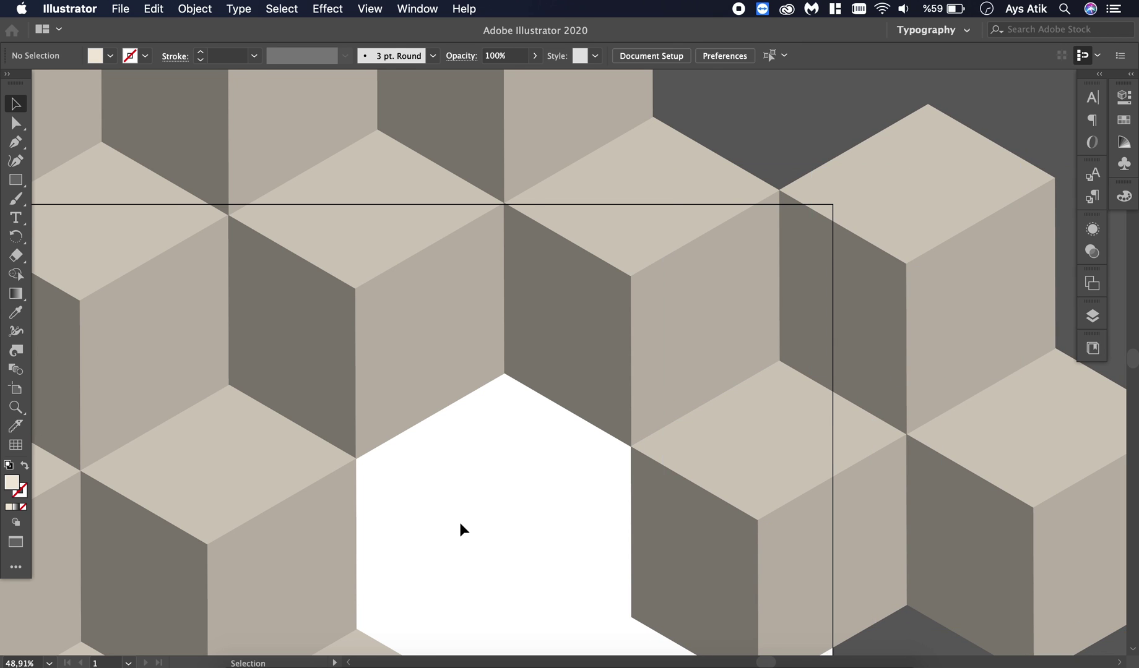
Duplicate a cube into the hexagonal gap in the third row, nudge it flush with its neighbours, and deselect it
alt+scroll(459, 525, down, 5)
scroll(488, 513, down, 3)
drag(564, 434, 448, 444)
alt+scroll(482, 477, up, 3)
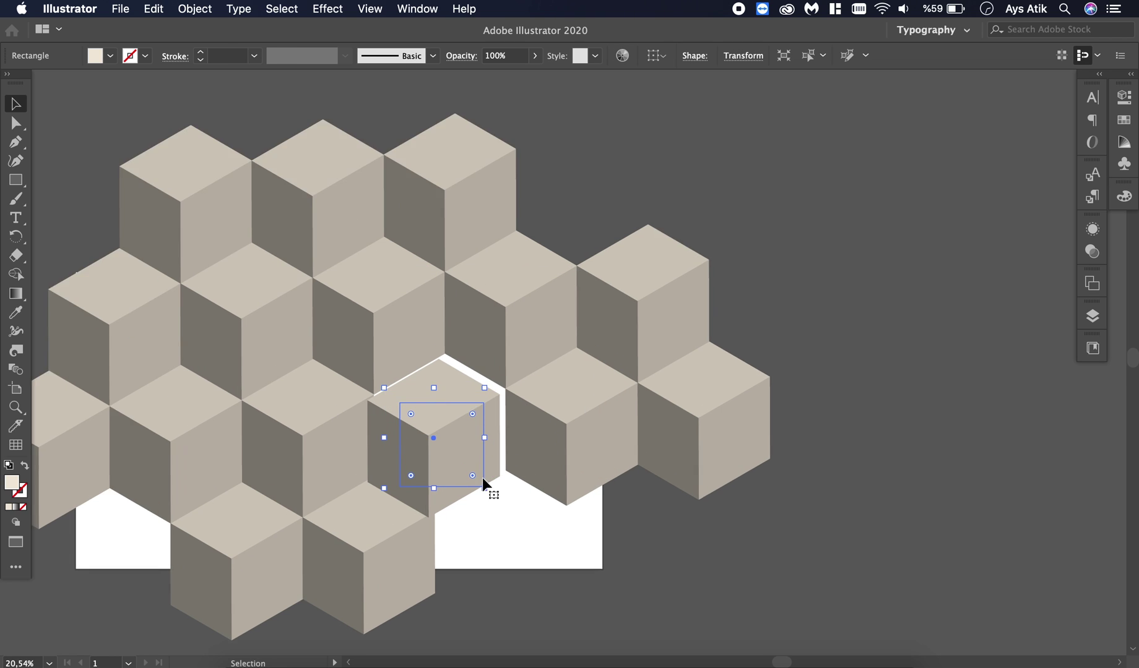
key(Right)
key(Right)
key(Up)
key(Right)
key(Up)
key(Left)
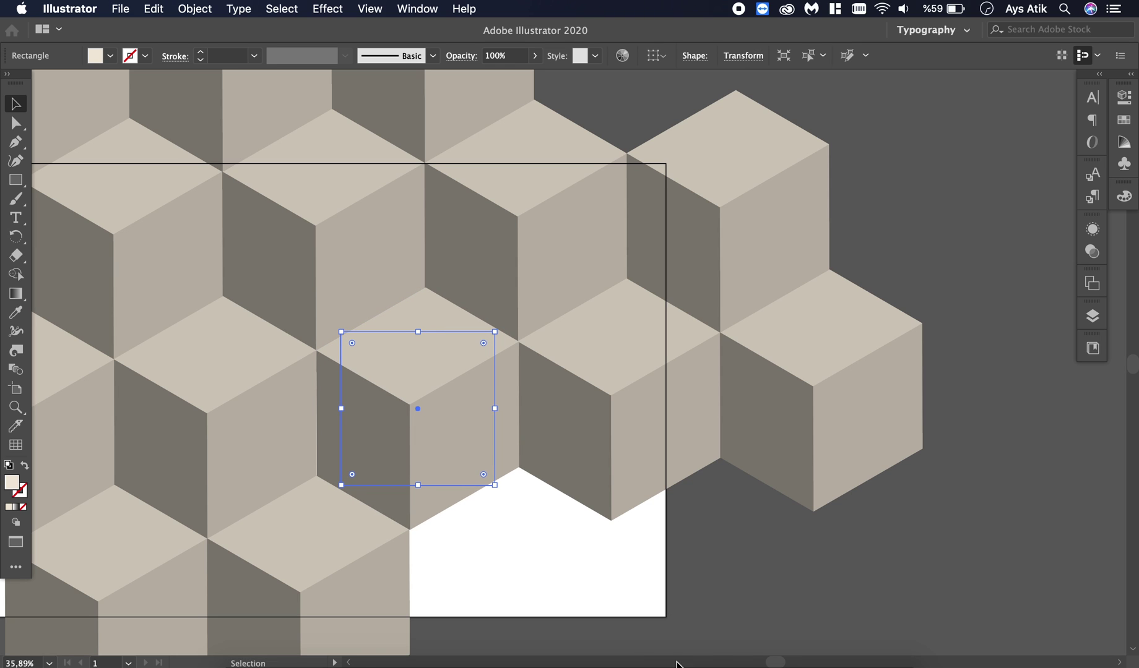
click(625, 608)
Duplicate the two rightmost cubes of the third row down over the artboard's uncovered bottom-right area
scroll(681, 532, down, 5)
scroll(680, 532, left, 1)
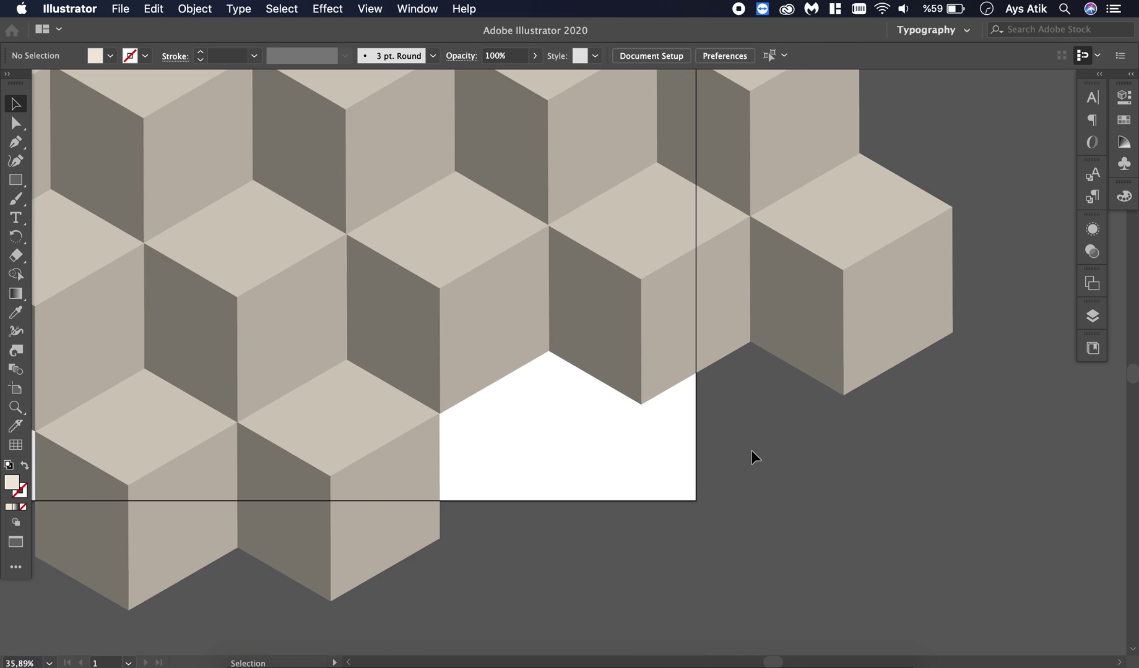
click(710, 313)
drag(711, 313, 847, 301)
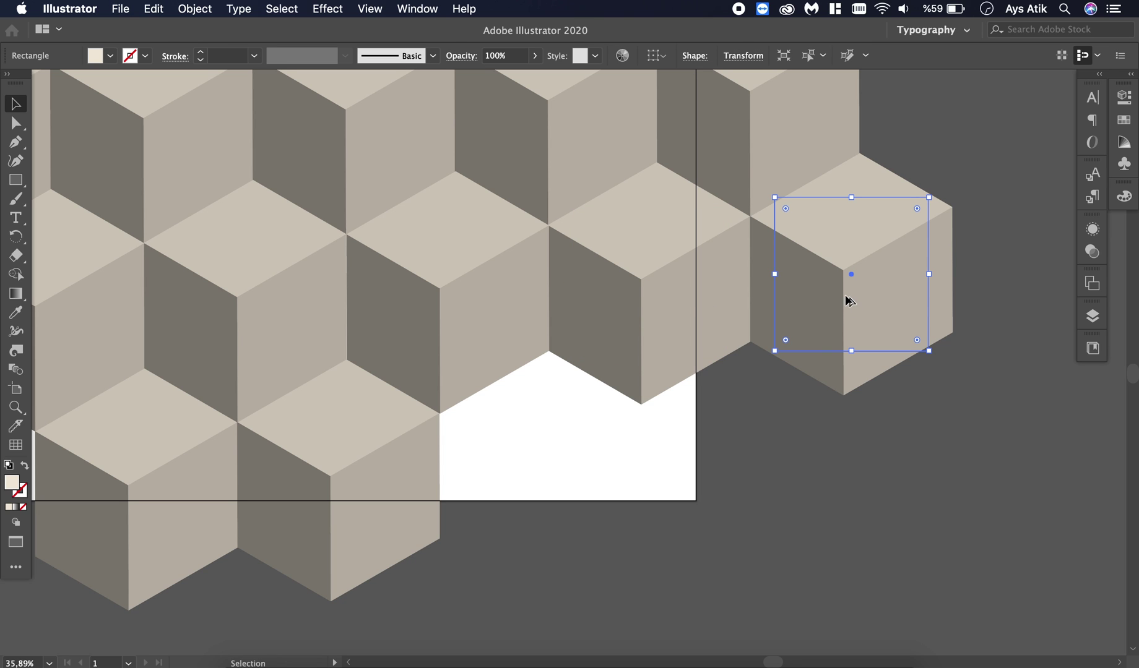
shift+click(693, 301)
drag(669, 264, 611, 495)
key(super+shift+a)
scroll(590, 473, up, 1)
scroll(590, 472, up, 2)
key(super+z)
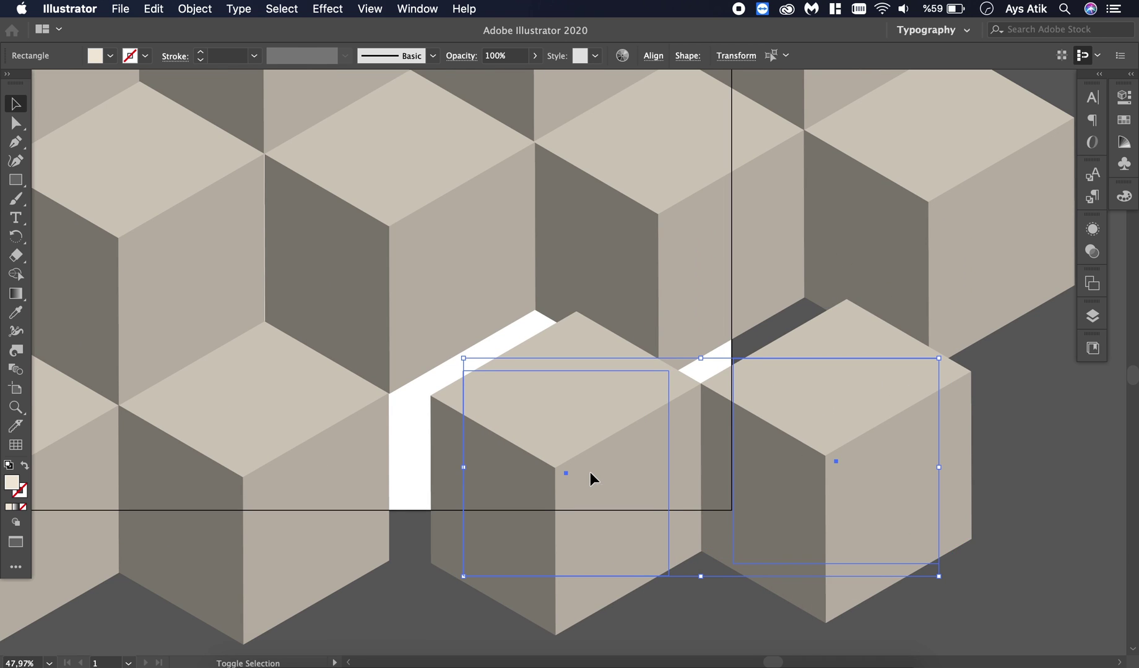
Nudge the two copied cubes left and up until they fit tightly against the bottom row and the cubes above
key(shift+Left)
key(shift+Left)
key(shift+Left)
key(shift+Left)
key(shift+Left)
key(shift+Left)
key(shift+Left)
key(shift+Left)
key(shift+Left)
key(shift+Left)
key(shift+Left)
key(Up)
key(Up)
key(Up)
key(Up)
key(Left)
key(Left)
key(Left)
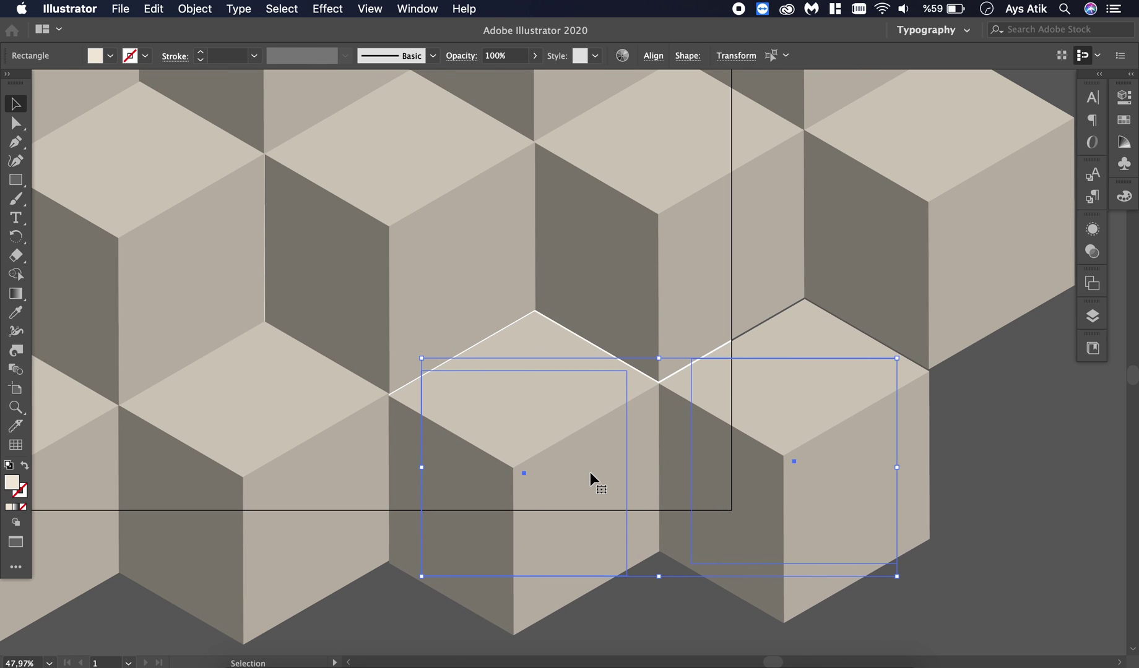
key(Left)
key(Up)
key(Up)
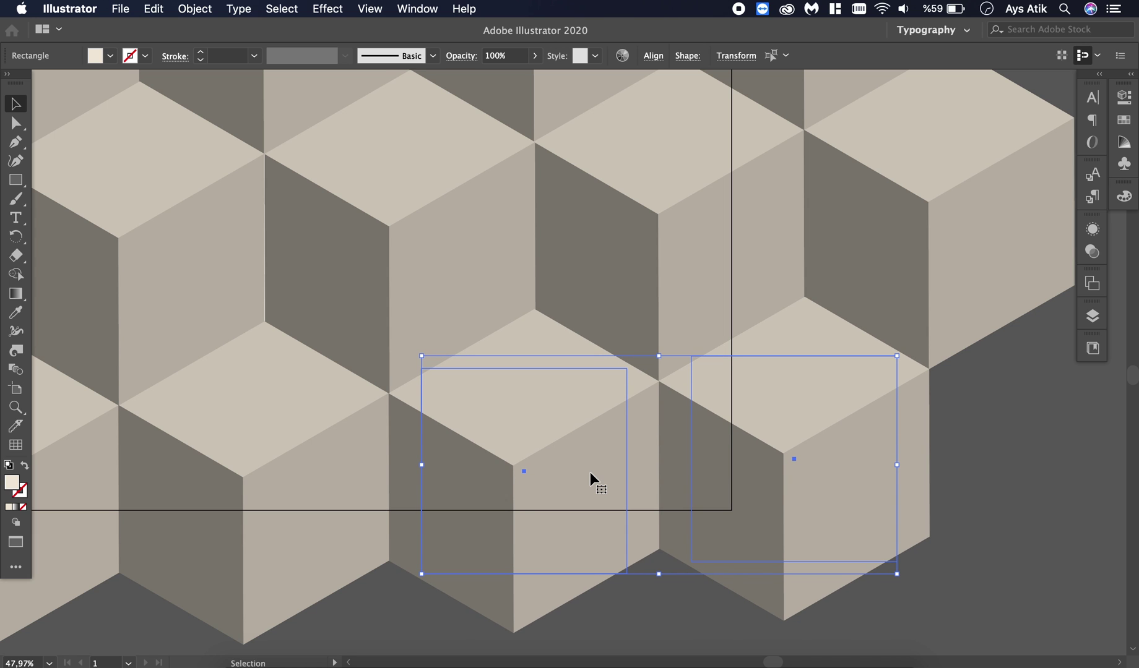
Duplicate the leftmost cube of the bottom row to the left, near the uncovered bottom-left corner of the artboard
scroll(590, 472, down, 5)
scroll(570, 494, left, 2)
scroll(570, 493, up, 2)
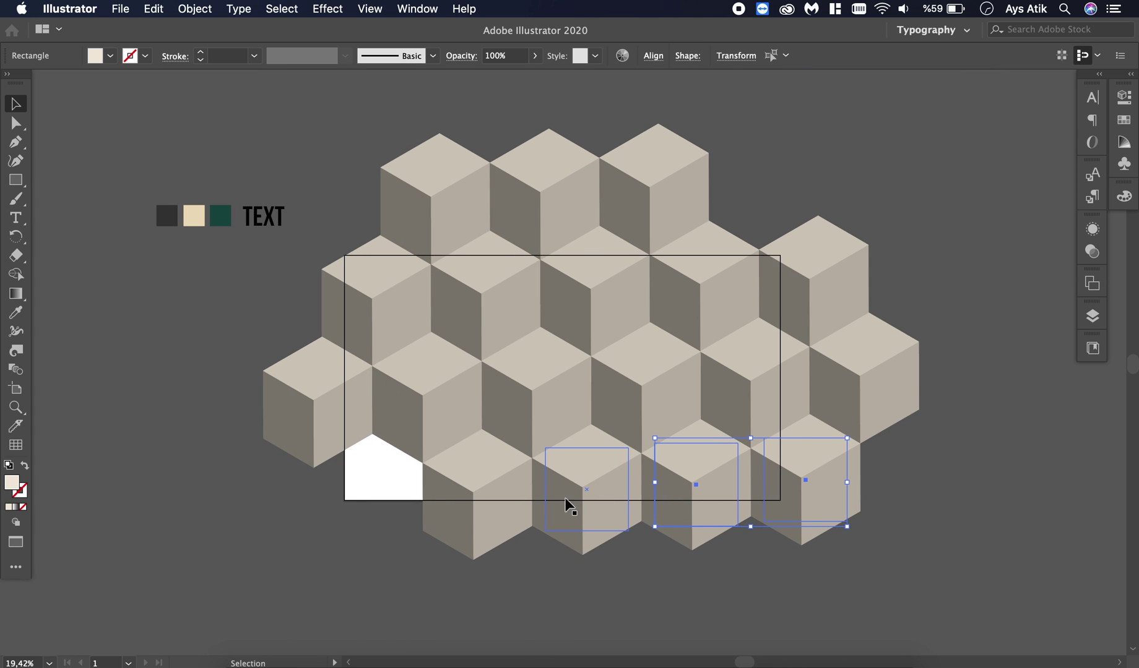
click(478, 491)
drag(478, 490, 358, 514)
Nudge the copied cube right and up into the artboard's uncovered bottom-left corner until it fits flush with its neighbours
scroll(389, 507, up, 4)
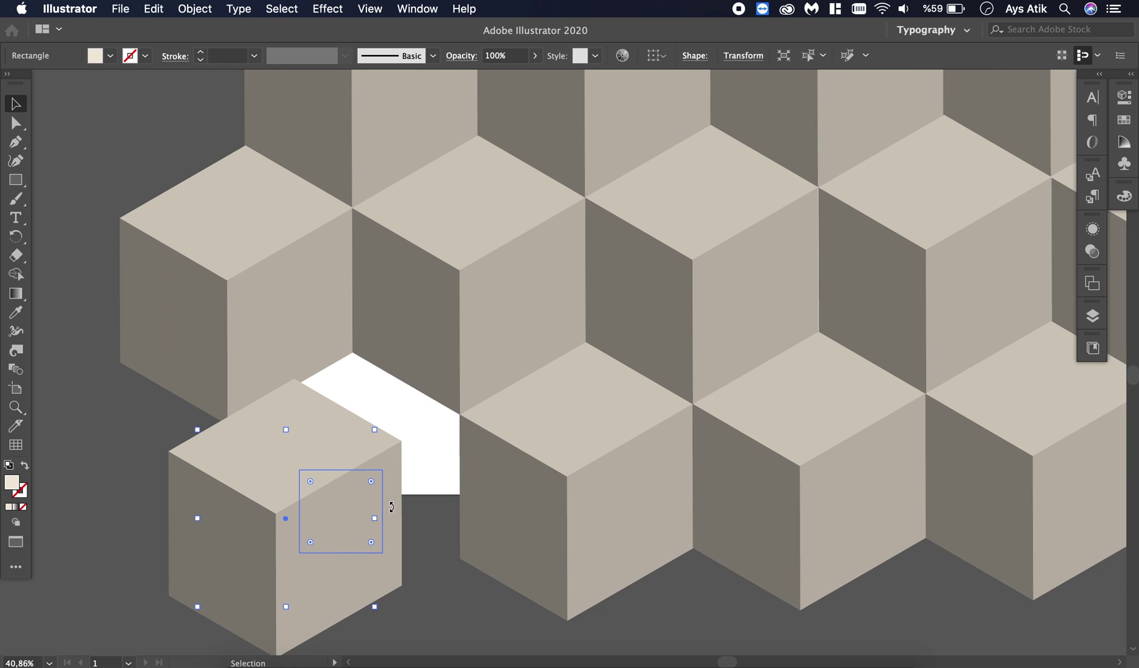
key(shift+Right)
key(shift+Right)
key(shift+Right)
key(shift+Right)
key(shift+Right)
key(shift+Right)
key(shift+Right)
key(shift+Right)
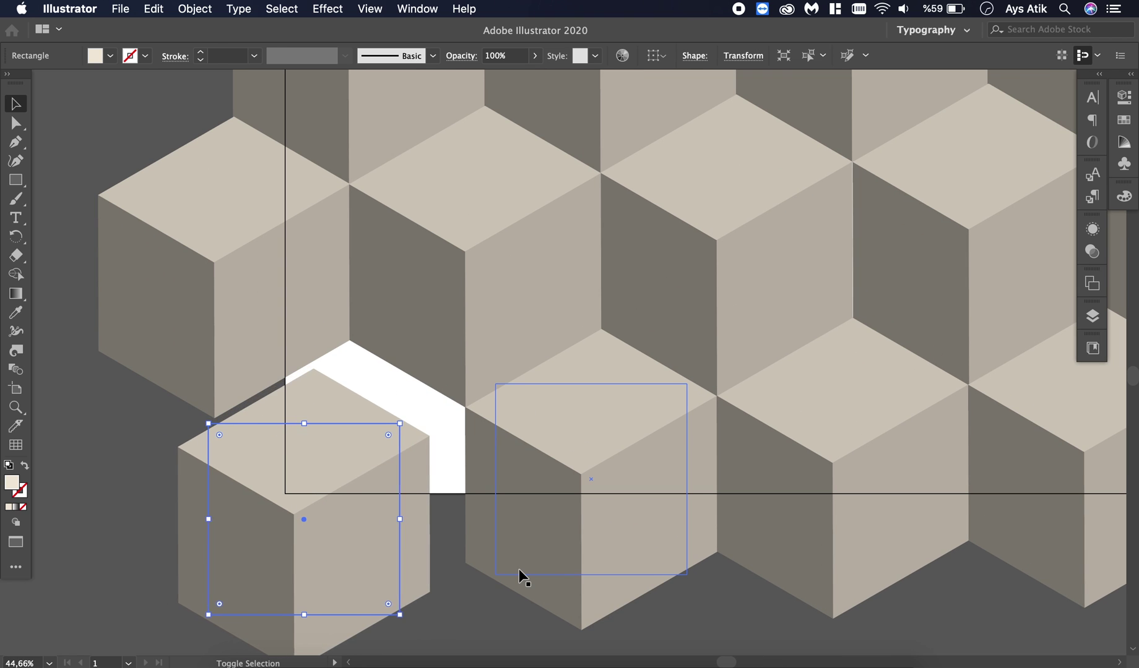
key(shift+Up)
key(shift+Up)
key(shift+Up)
key(shift+Right)
key(shift+Right)
key(shift+Right)
key(shift+Up)
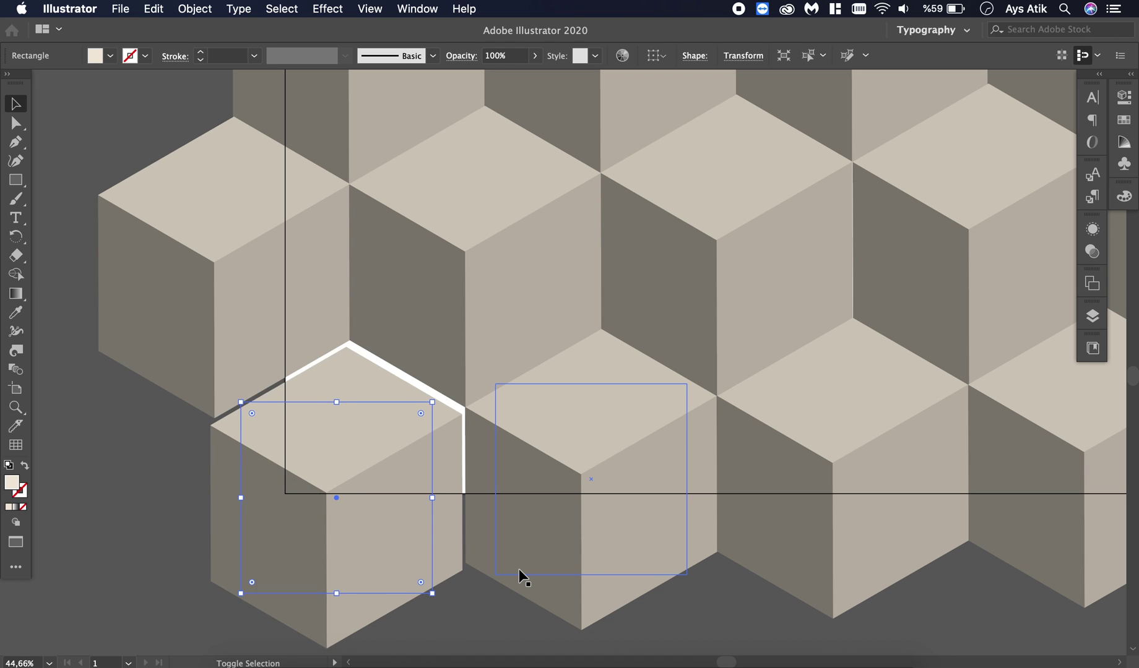
key(shift+Up)
key(shift+Right)
key(Left)
key(Left)
key(Up)
key(Up)
scroll(518, 568, down, 5)
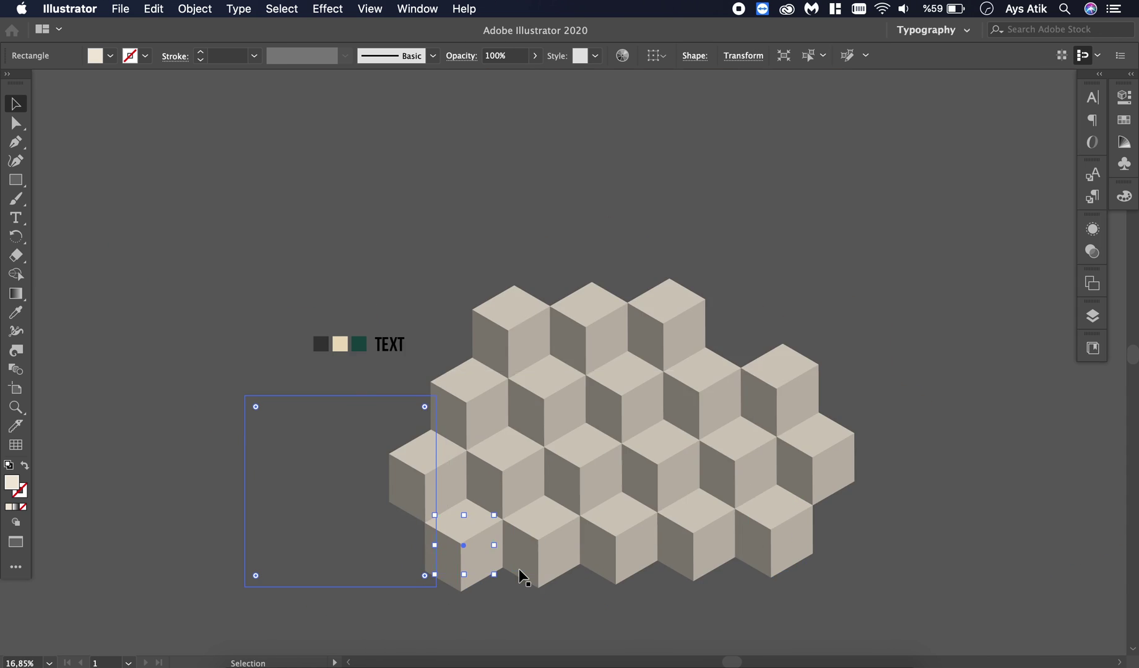
scroll(672, 495, up, 4)
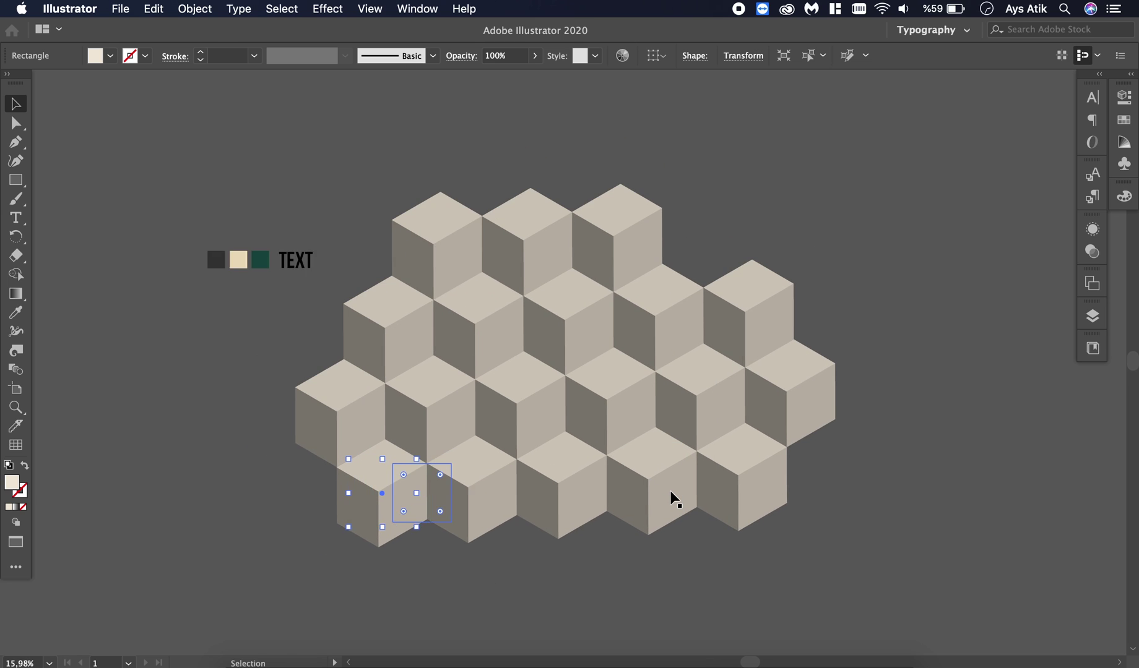
scroll(673, 495, up, 2)
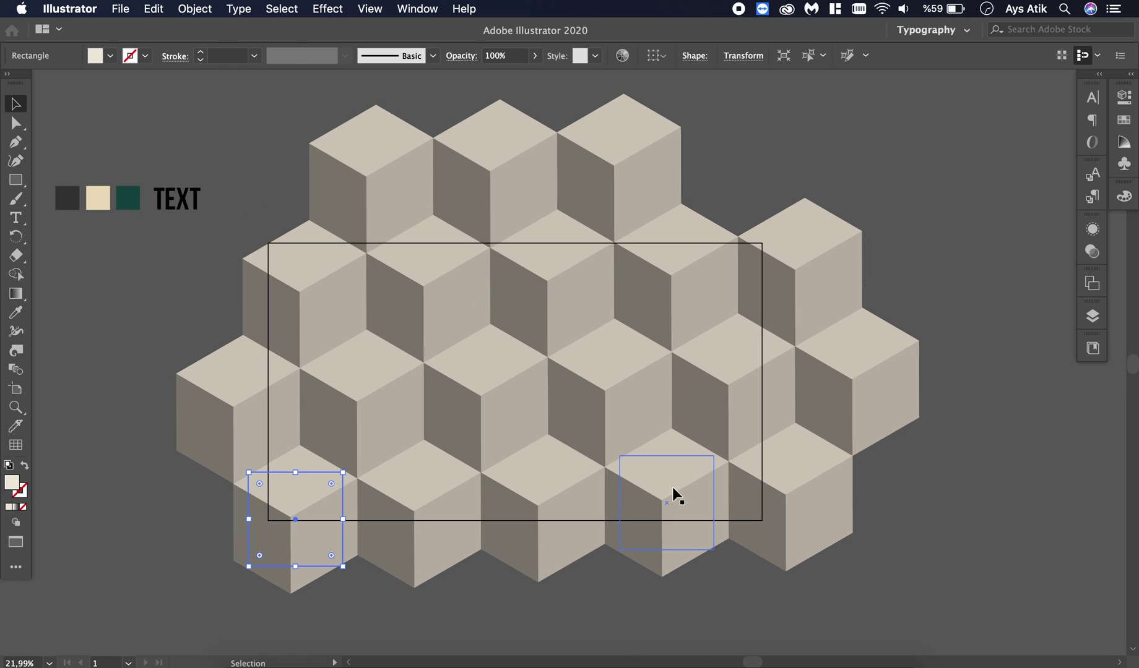
Try the green swatch's colour on a single cube in the third row, and undo it
click(621, 419)
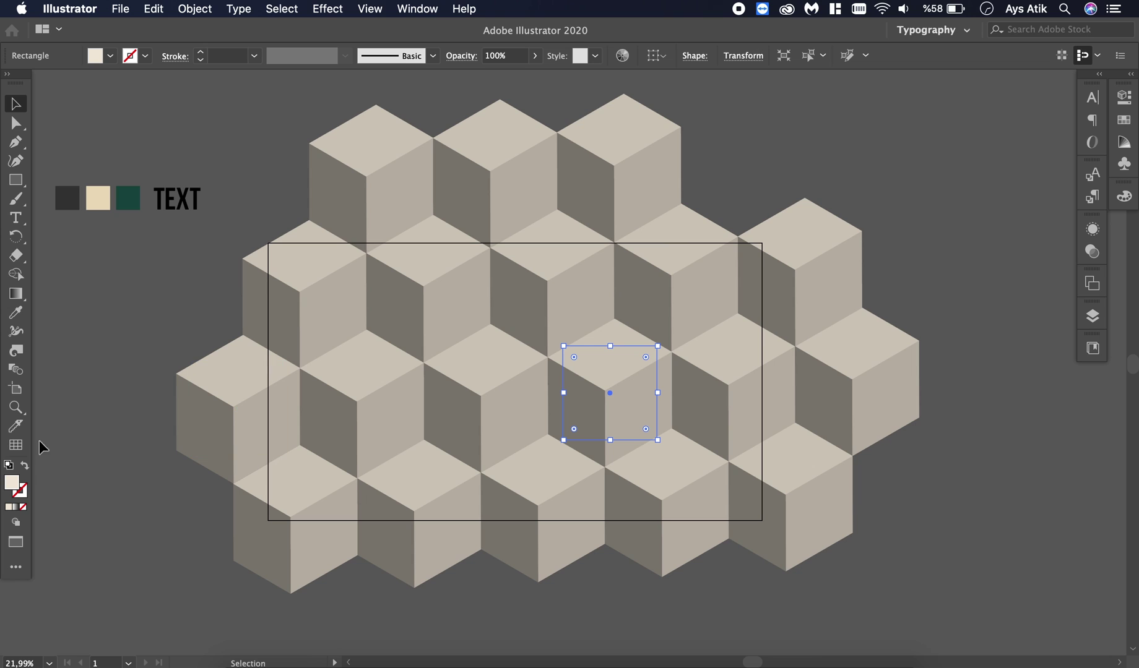
key(i)
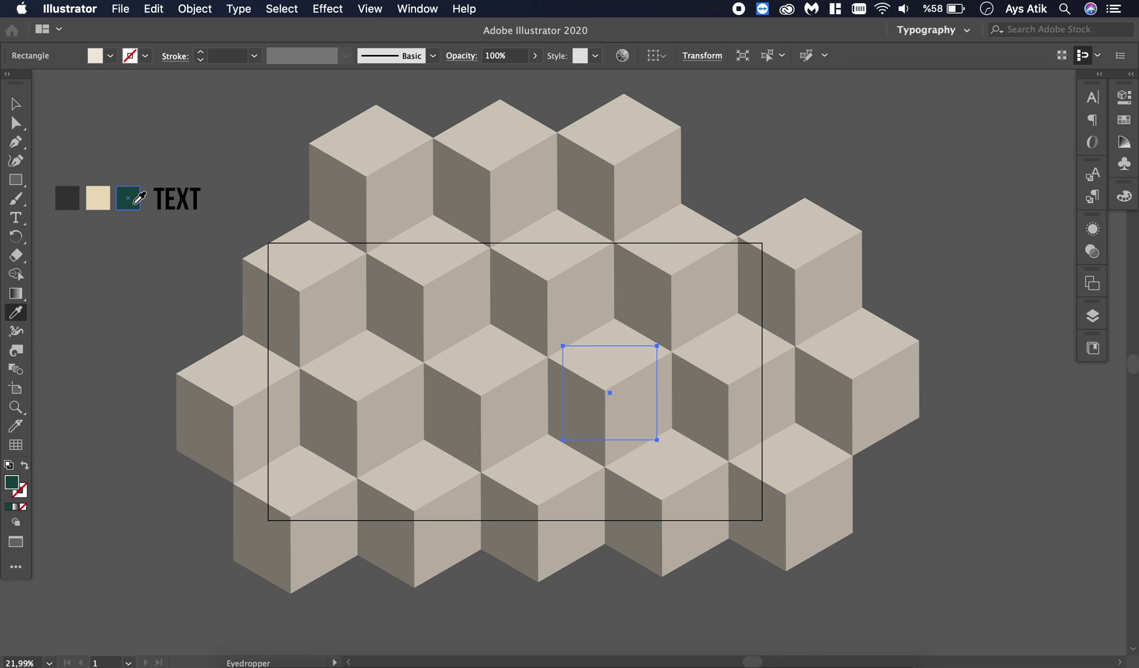
click(134, 203)
key(super+z)
Recolour all the cubes with the fill sampled from the green swatch, and deselect them
key(v)
key(super+a)
key(i)
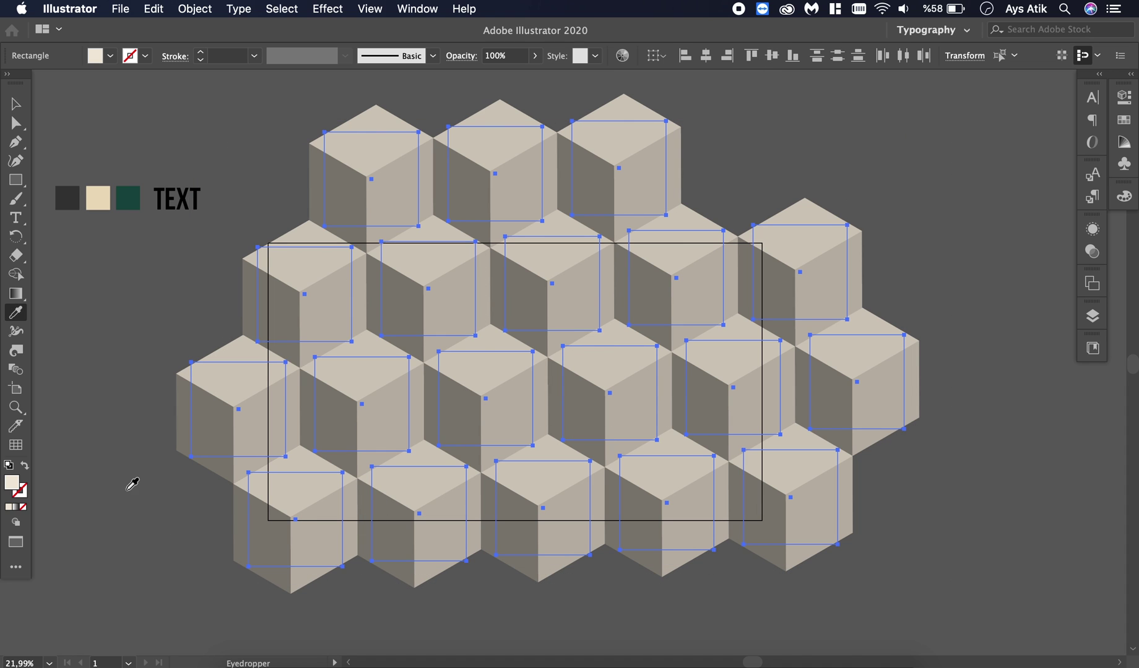
click(126, 203)
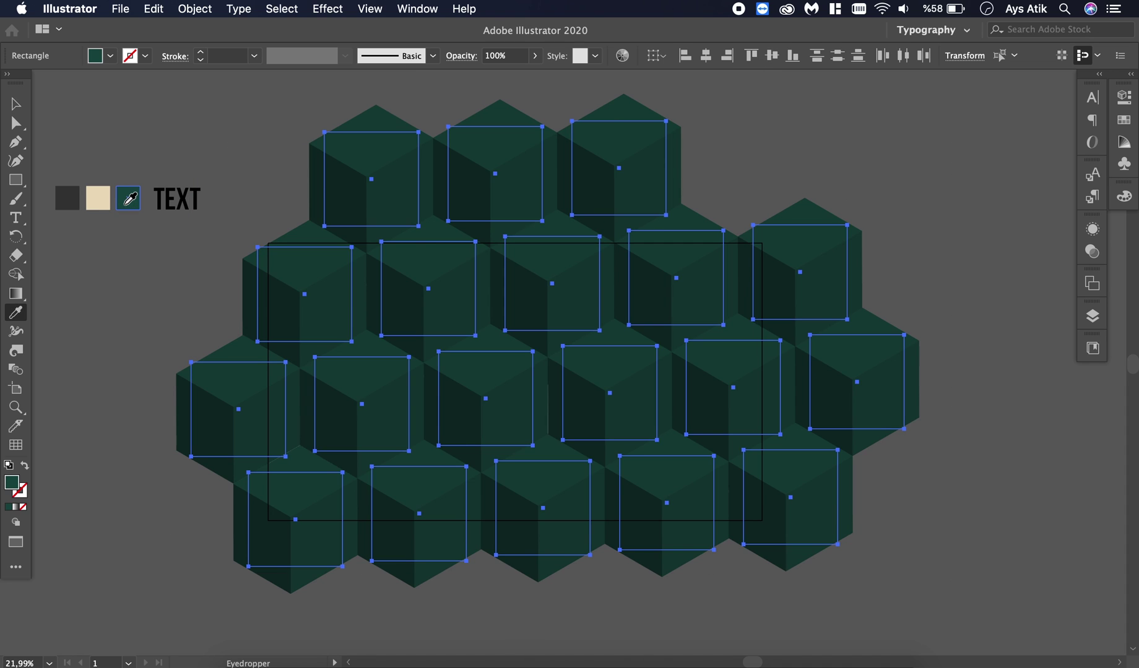
key(v)
click(126, 297)
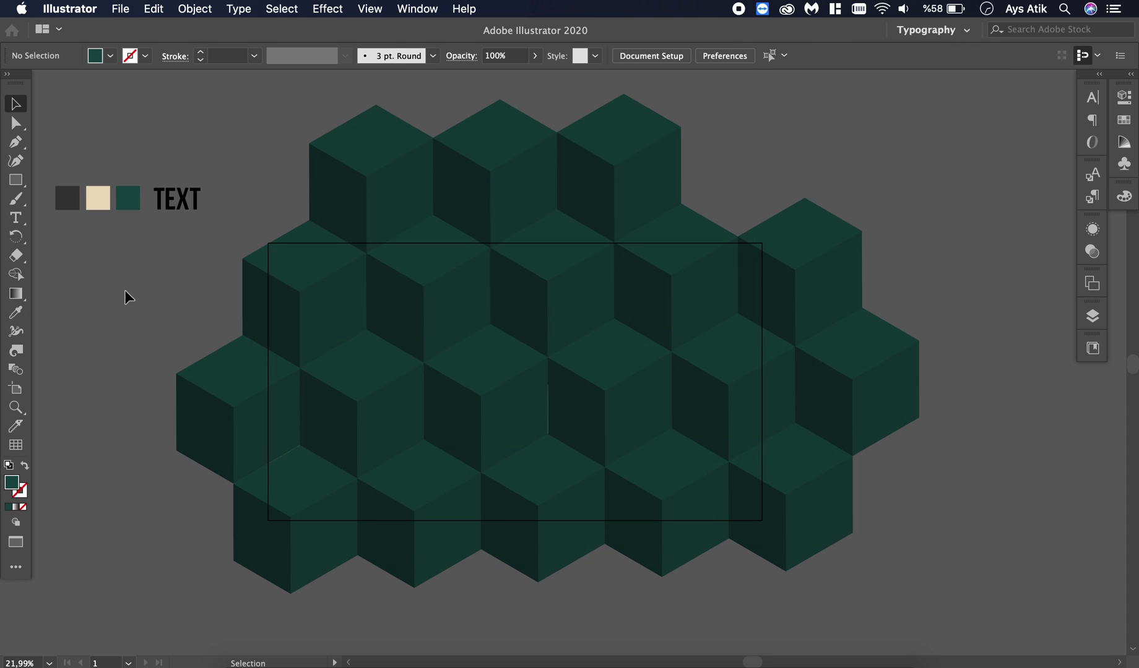
click(630, 409)
scroll(740, 441, up, 2)
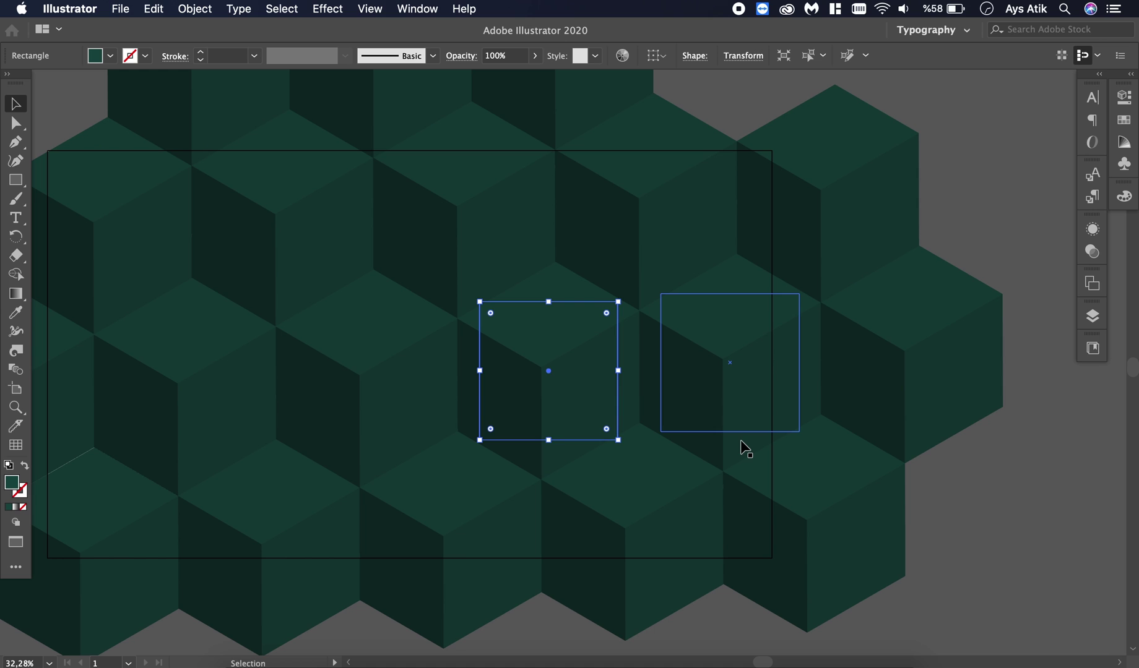
scroll(741, 440, down, 2)
click(969, 500)
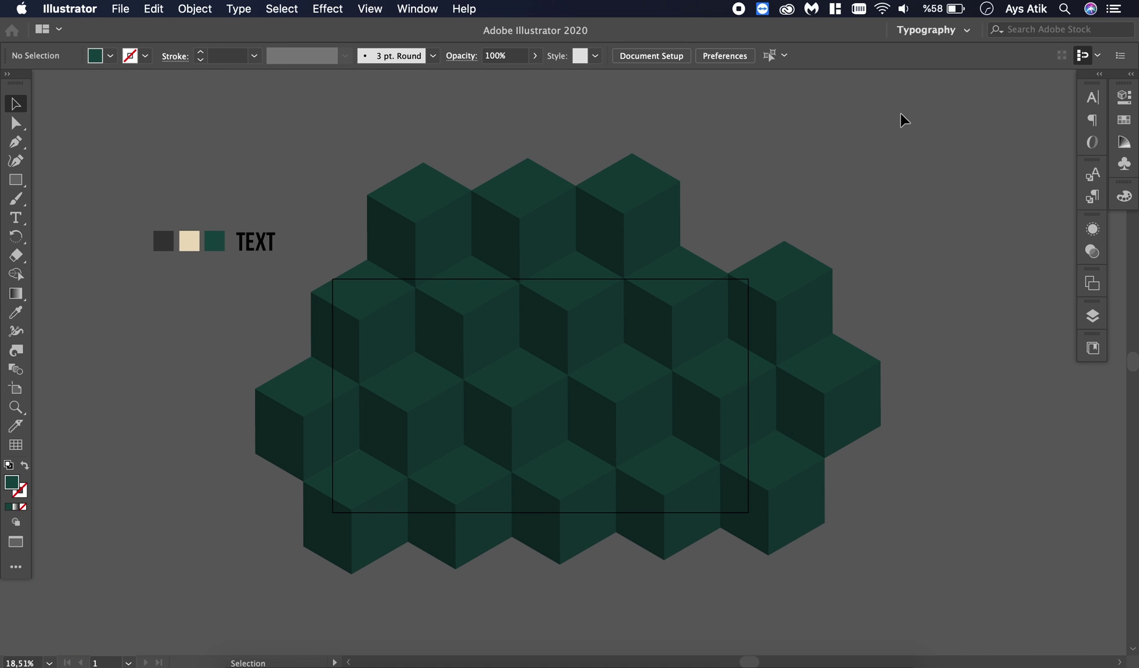
Recolour all the cubes with the fill sampled from the dark grey swatch, and deselect them
key(super+a)
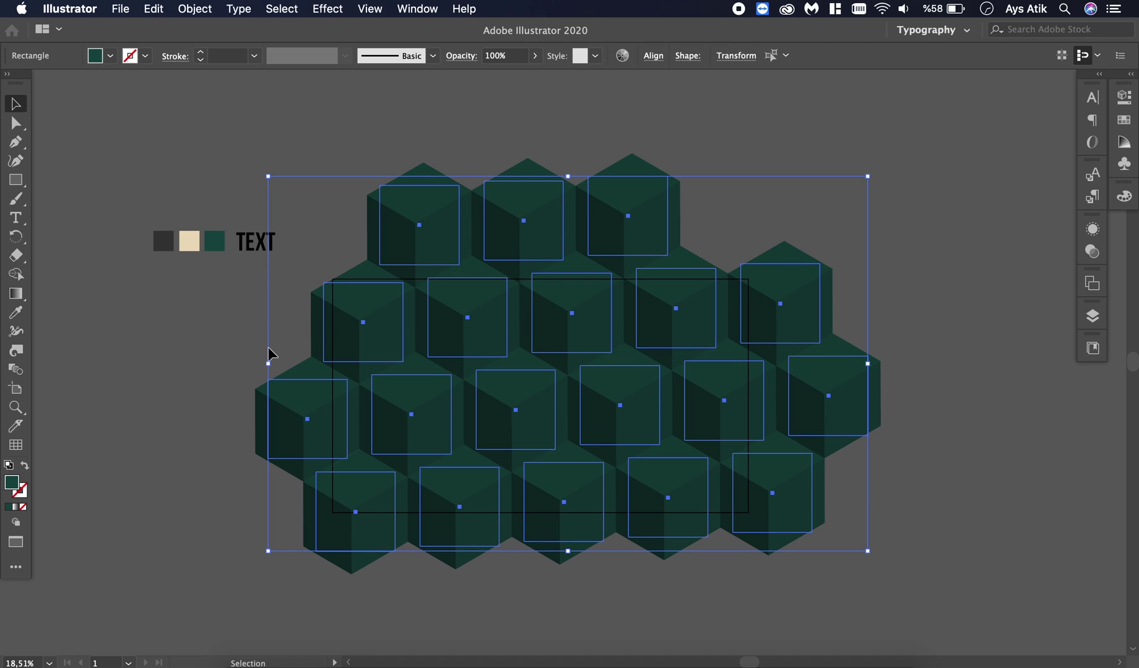
key(i)
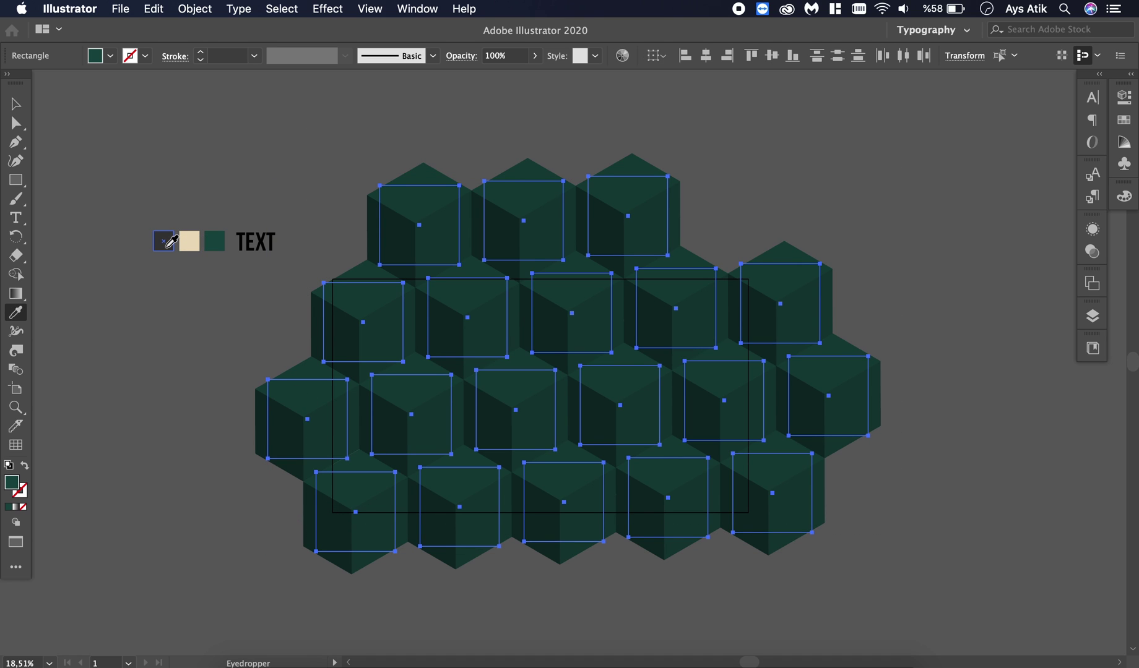
click(170, 241)
key(v)
click(168, 423)
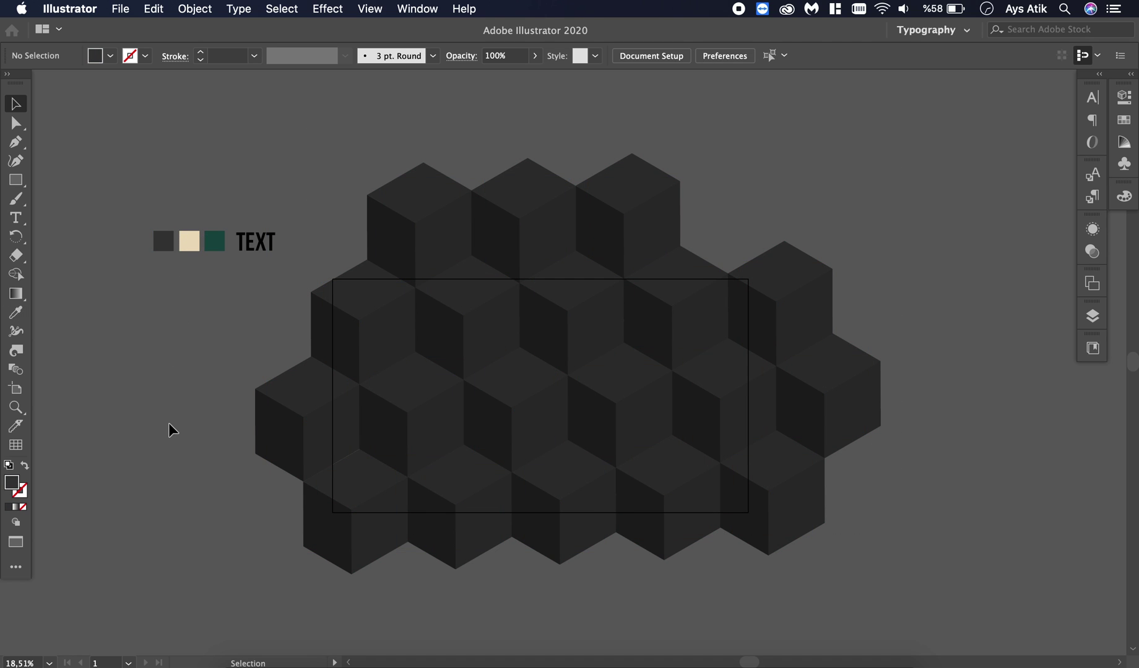
Try duplicating the artboard with its cubes to the right of the original, and undo the duplication
scroll(169, 422, up, 4)
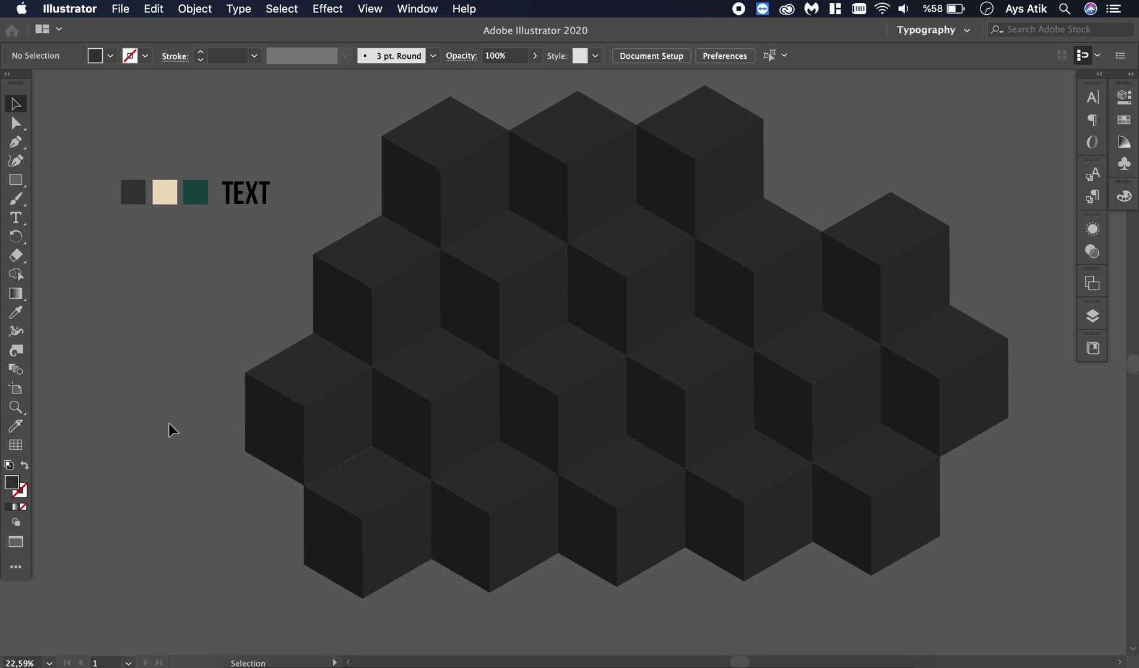
scroll(168, 423, right, 3)
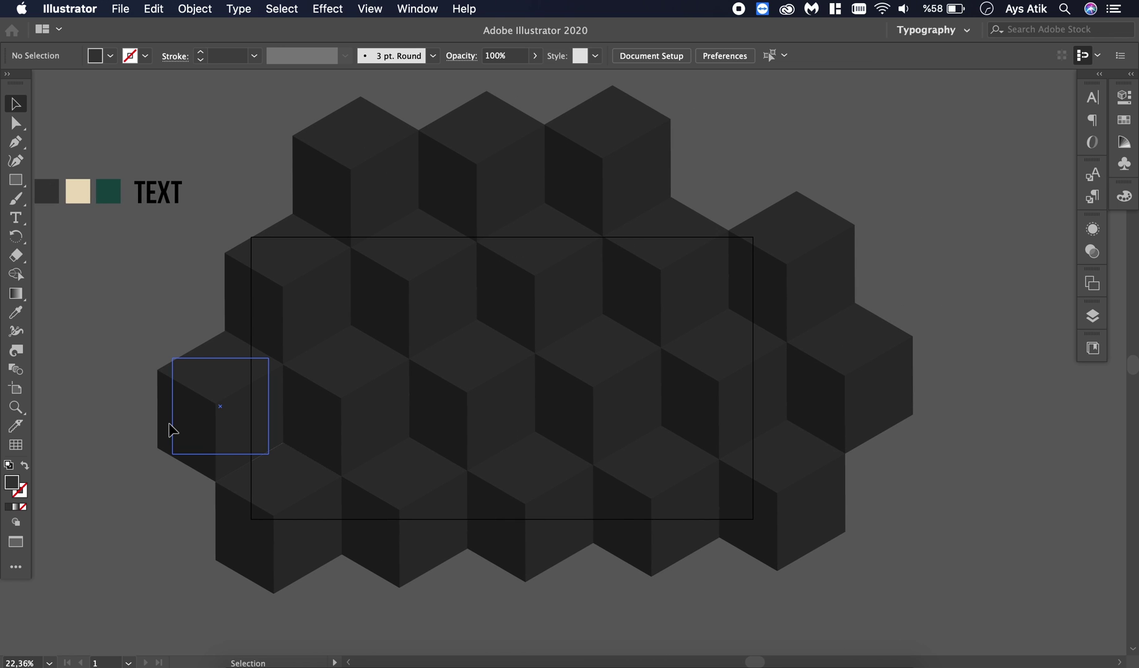
scroll(172, 430, down, 4)
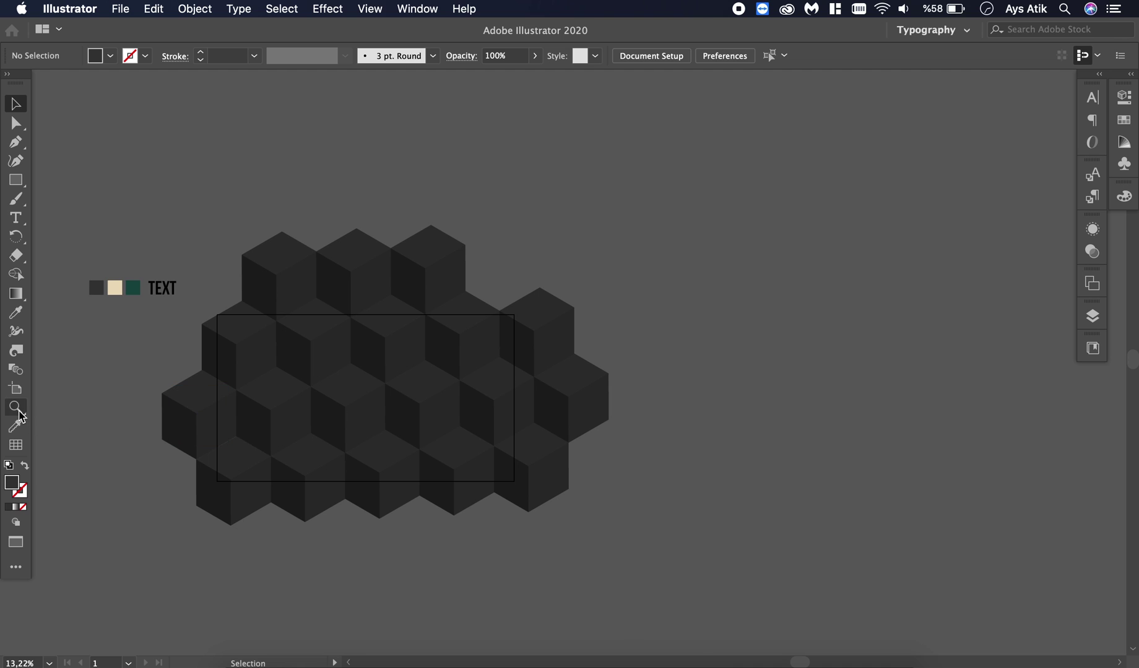
click(16, 389)
drag(338, 403, 808, 398)
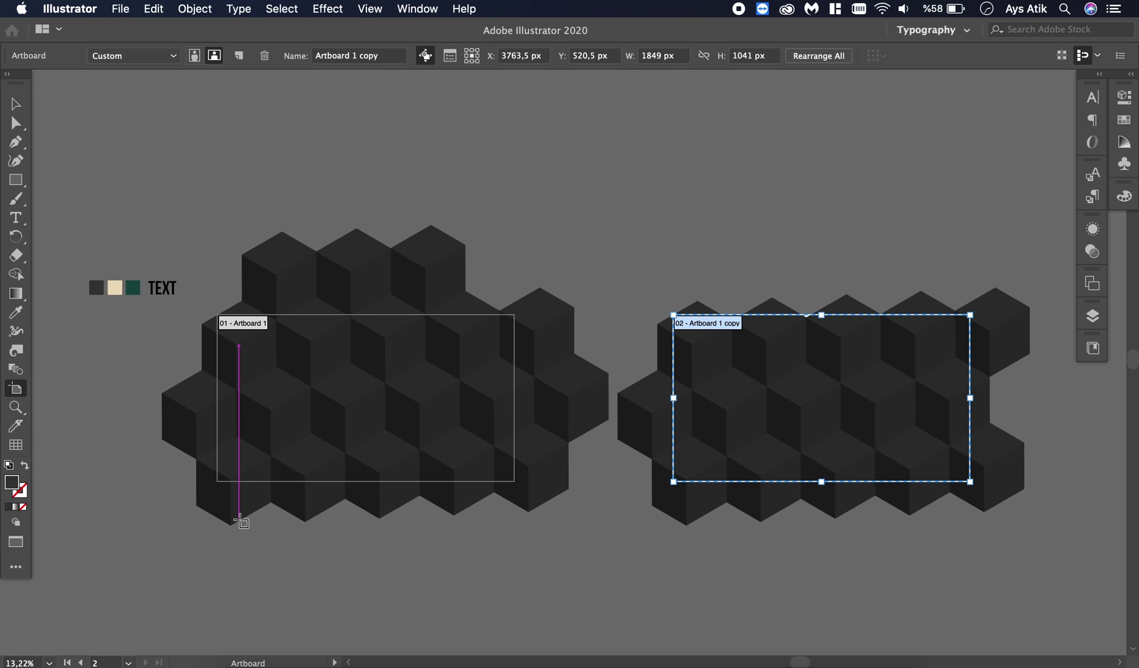
key(Escape)
drag(1051, 269, 664, 523)
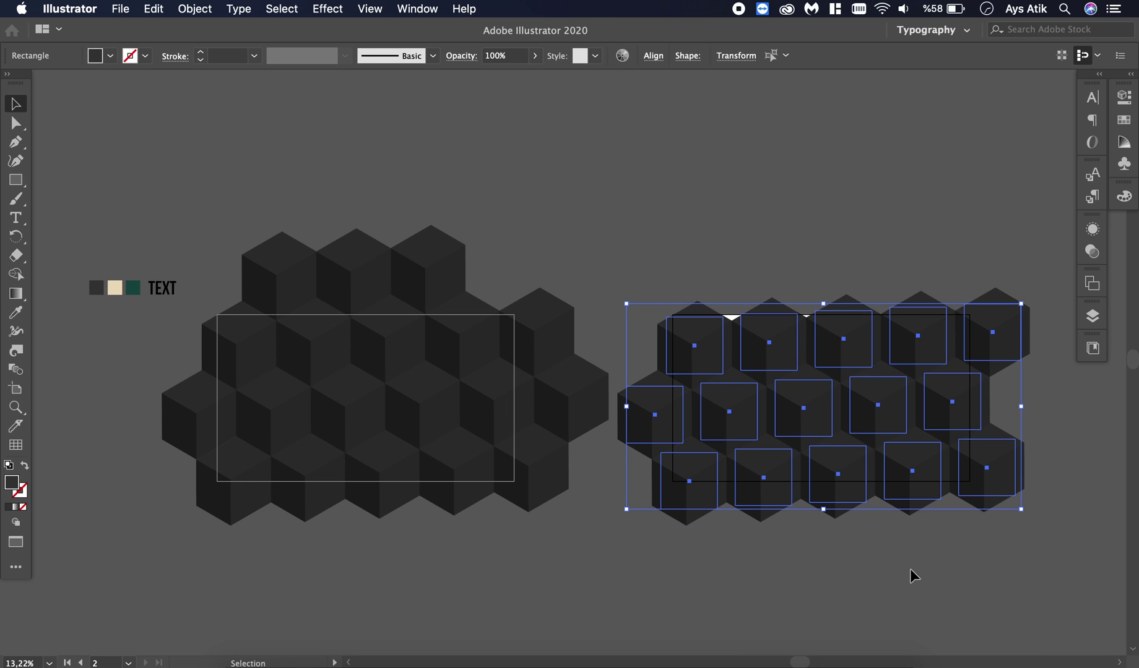
click(547, 220)
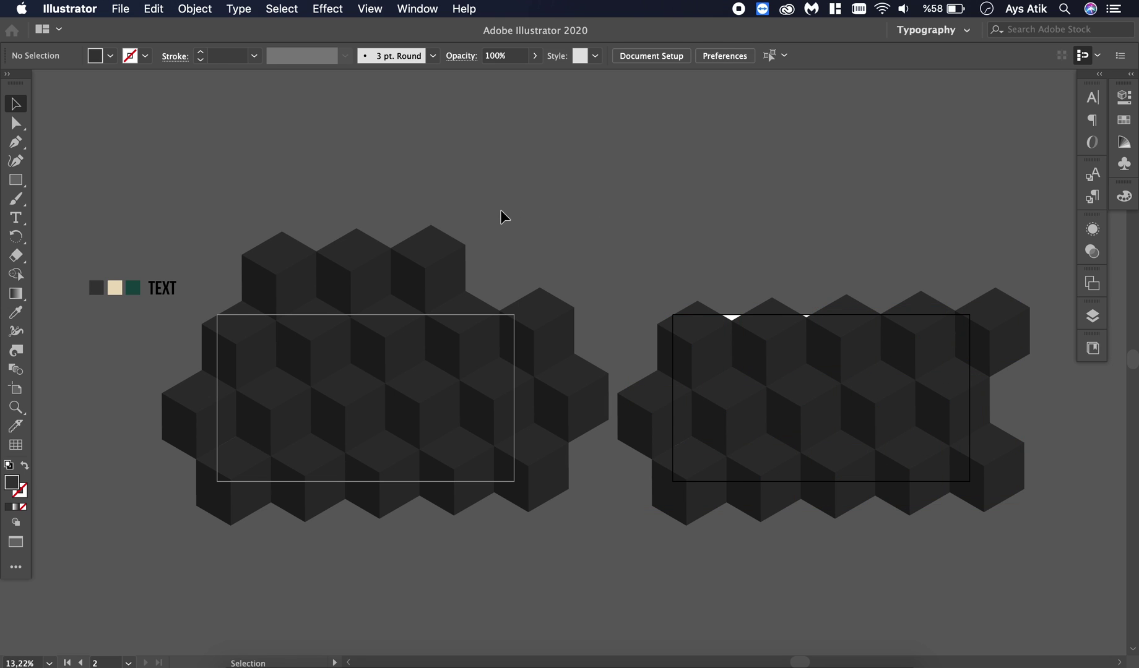
key(super+z)
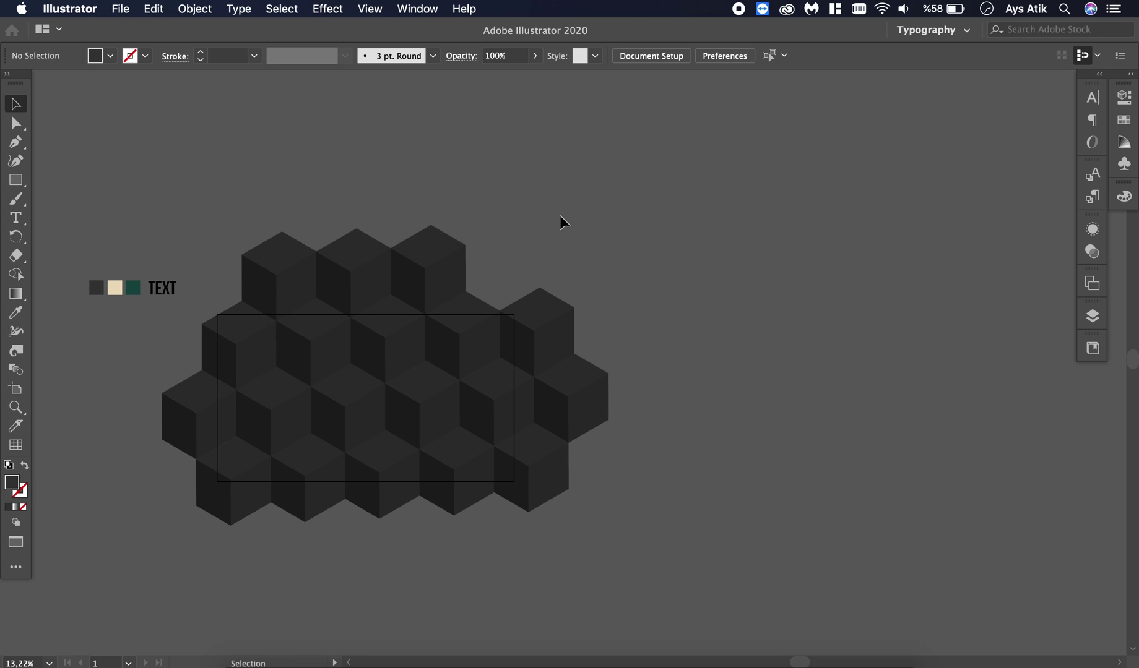
Duplicate the whole dark grey cube pattern to the right of the original and recolour the copy with the green swatch's fill
drag(207, 521, 843, 463)
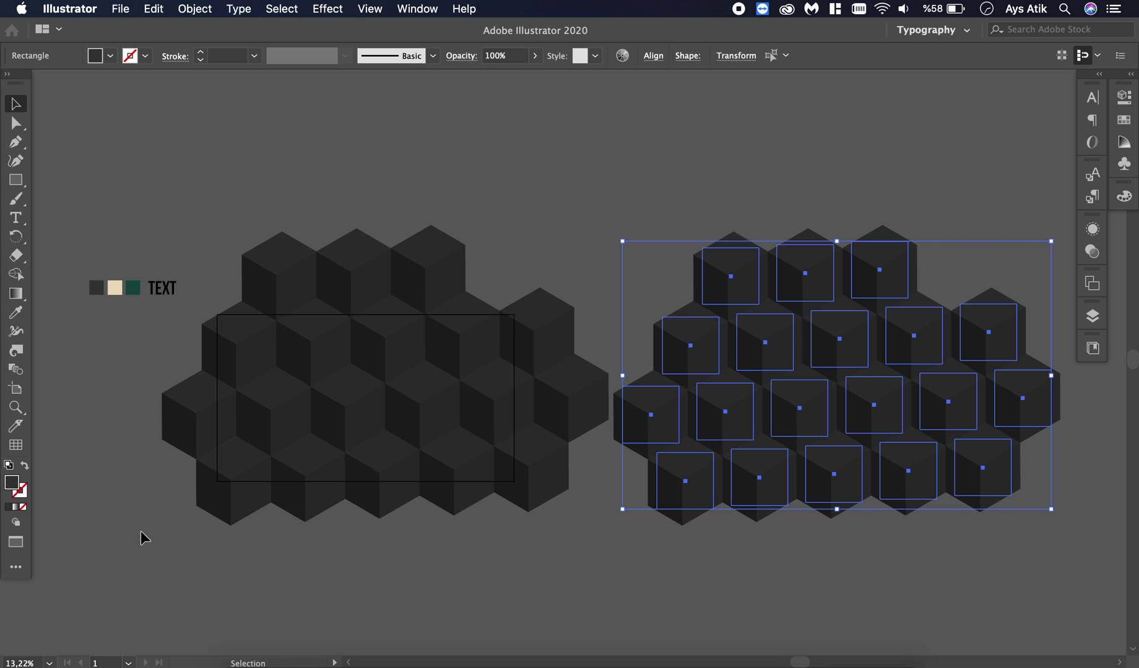
click(596, 618)
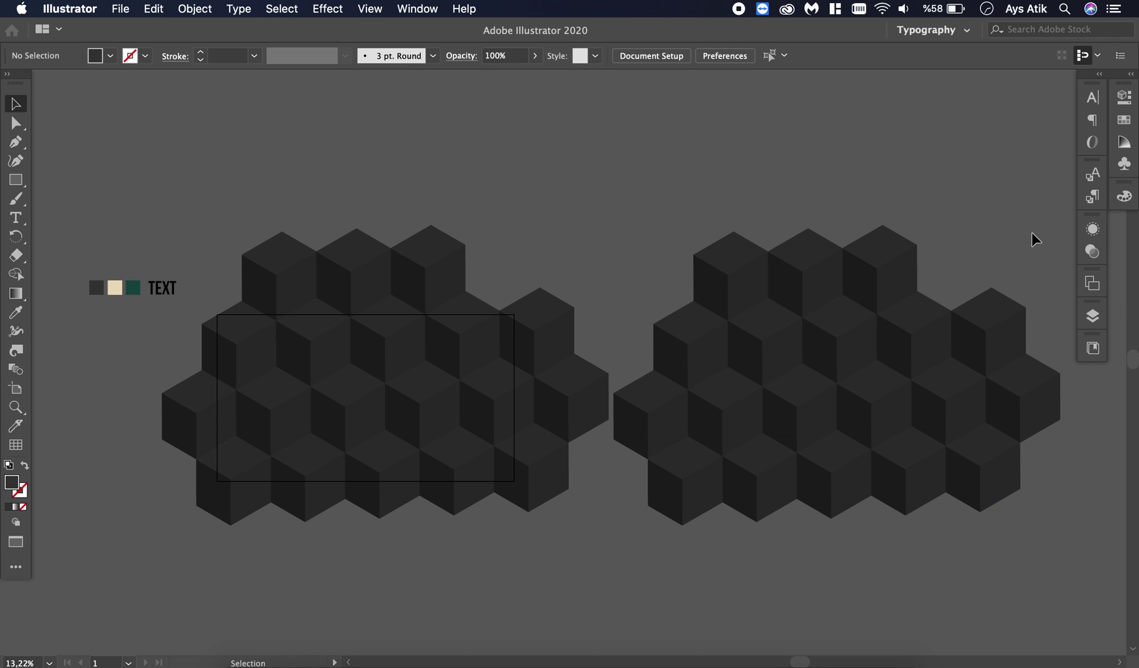
key(super+a)
key(i)
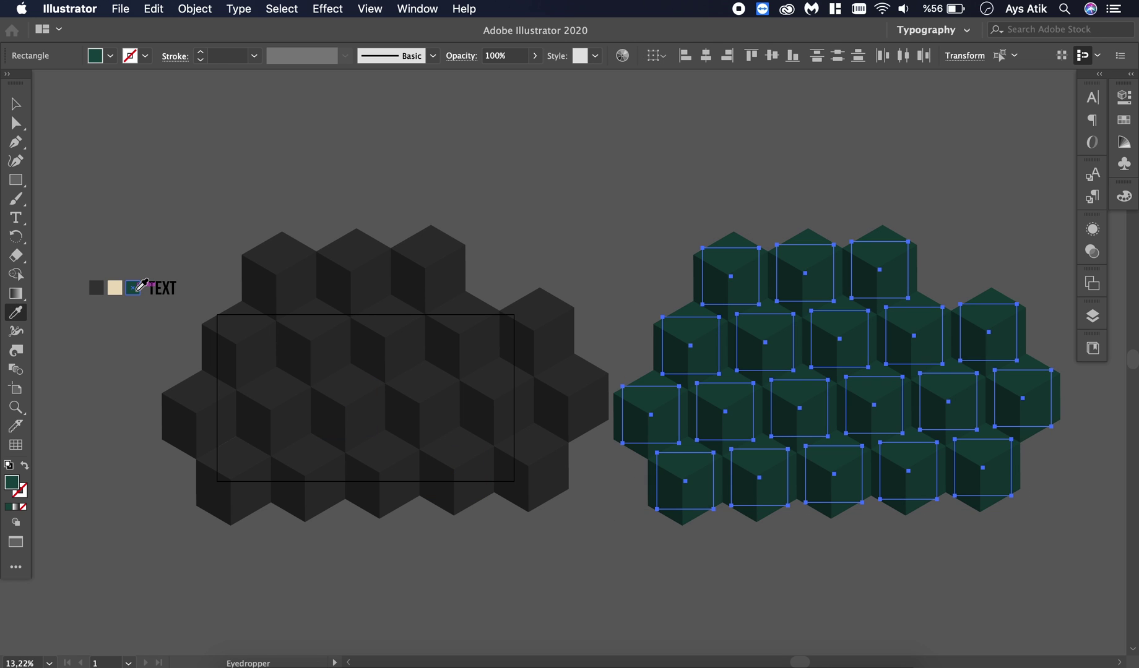
scroll(404, 574, down, 5)
scroll(404, 574, right, 1)
key(v)
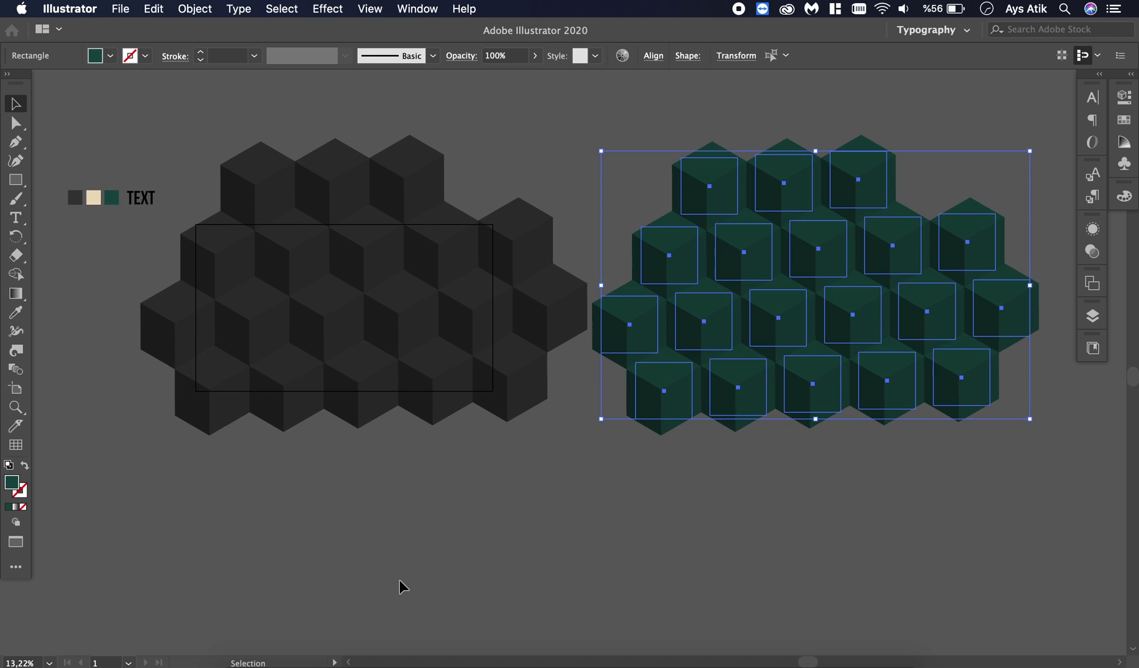
Duplicate the green cube pattern straight below itself and recolour the copy with the beige swatch's fill
alt+scroll(390, 593, down, 1)
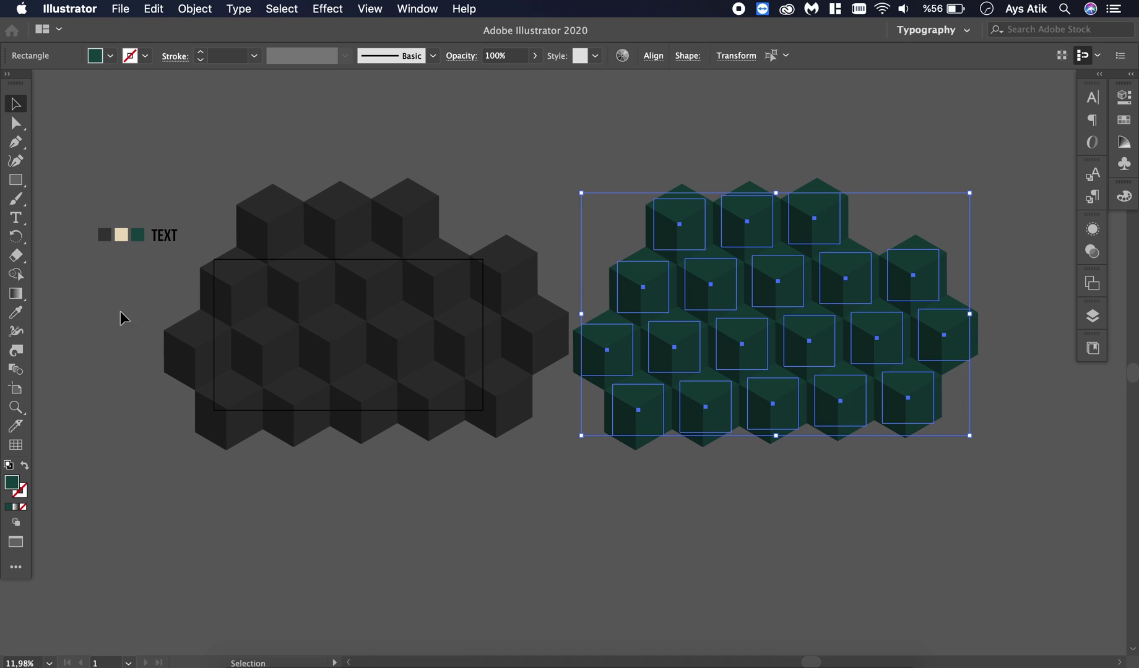
alt+drag(808, 317, 807, 600)
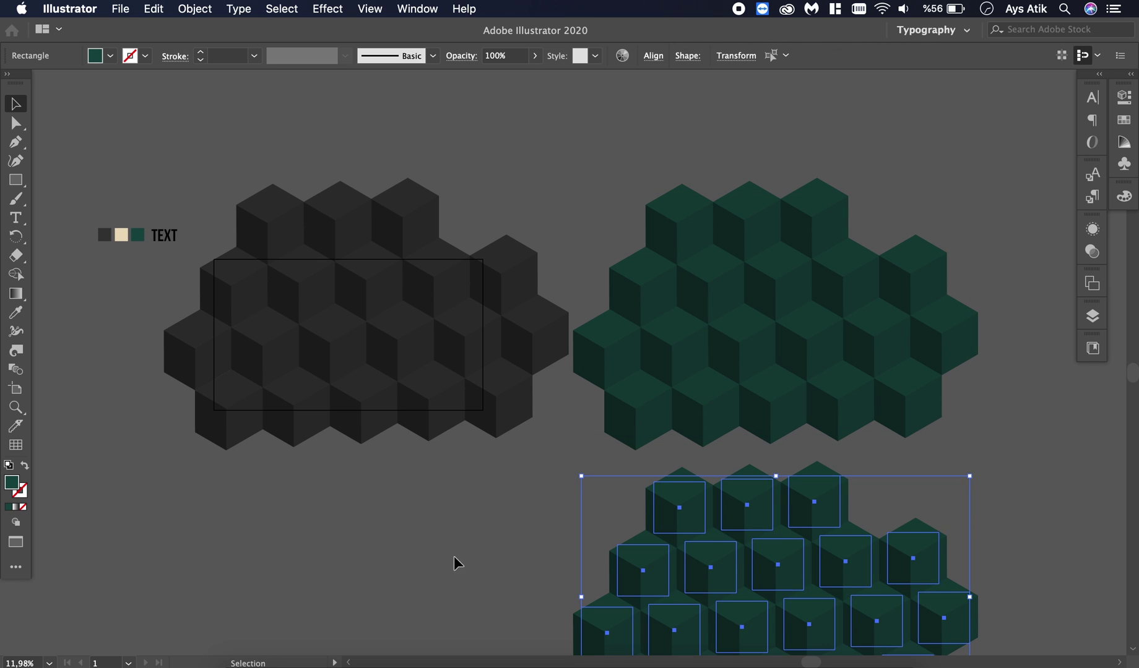
key(i)
click(123, 231)
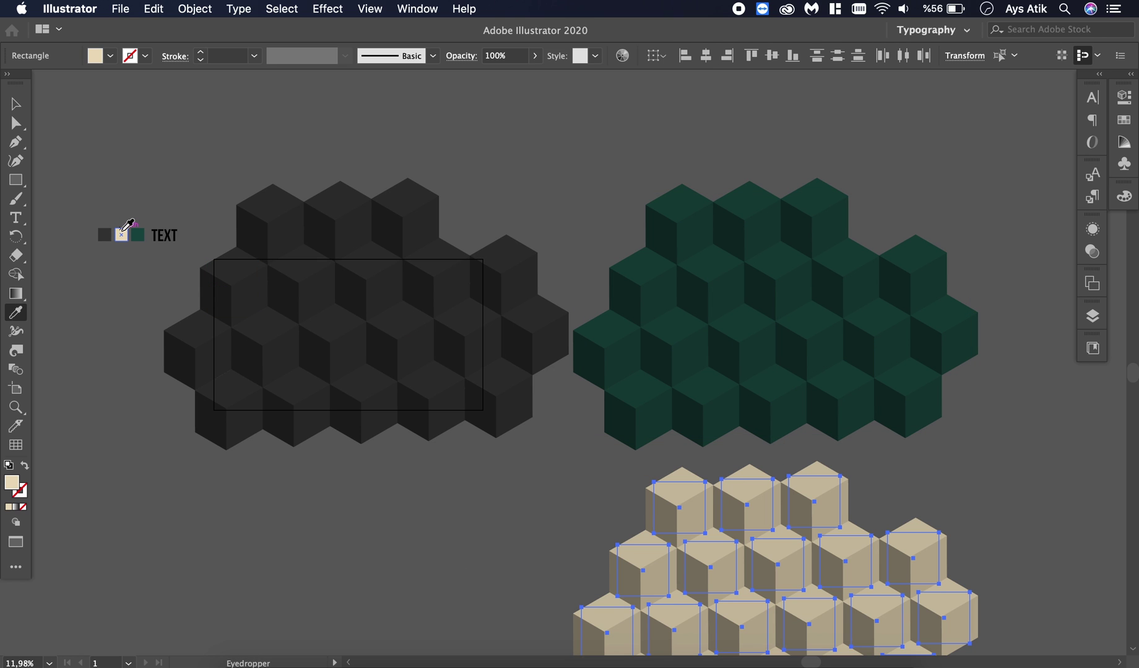
key(v)
click(450, 570)
scroll(846, 419, down, 3)
scroll(846, 419, right, 1)
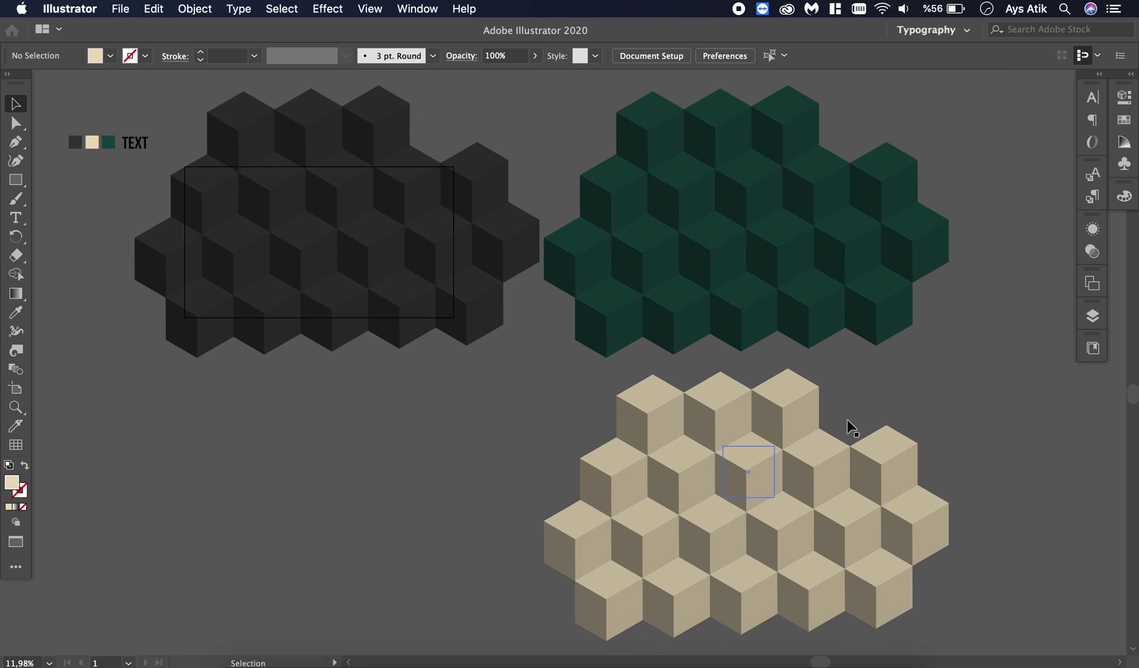
Change the fill of the lower cube pattern to the lightest grey swatch, and deselect it
click(571, 610)
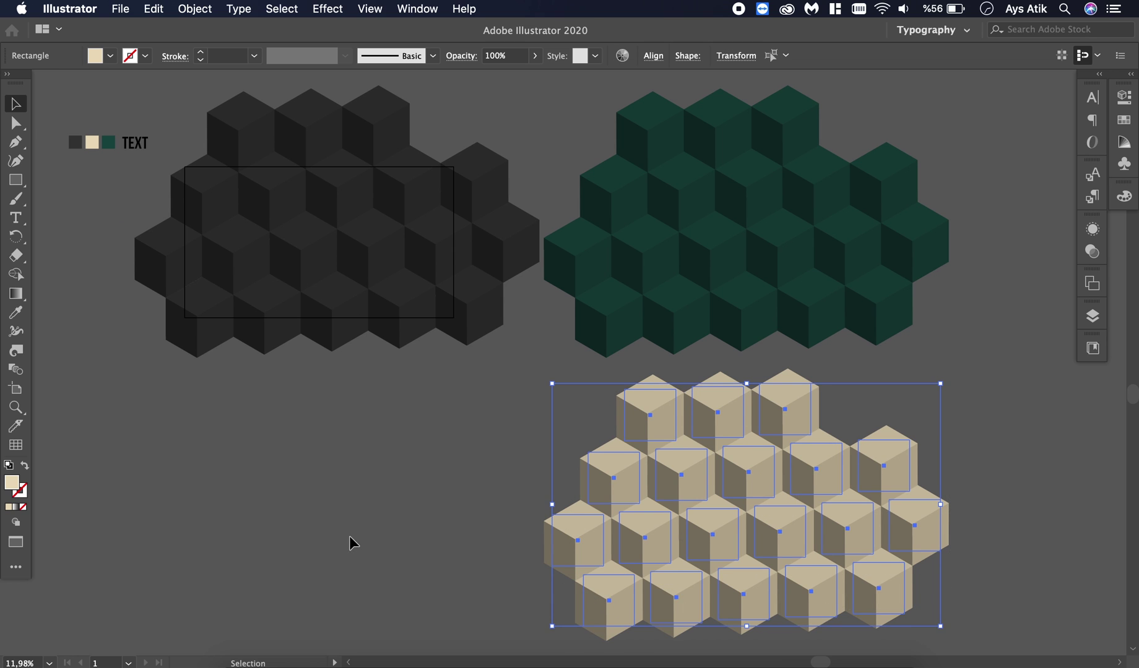
scroll(347, 538, right, 2)
scroll(347, 539, down, 1)
click(110, 55)
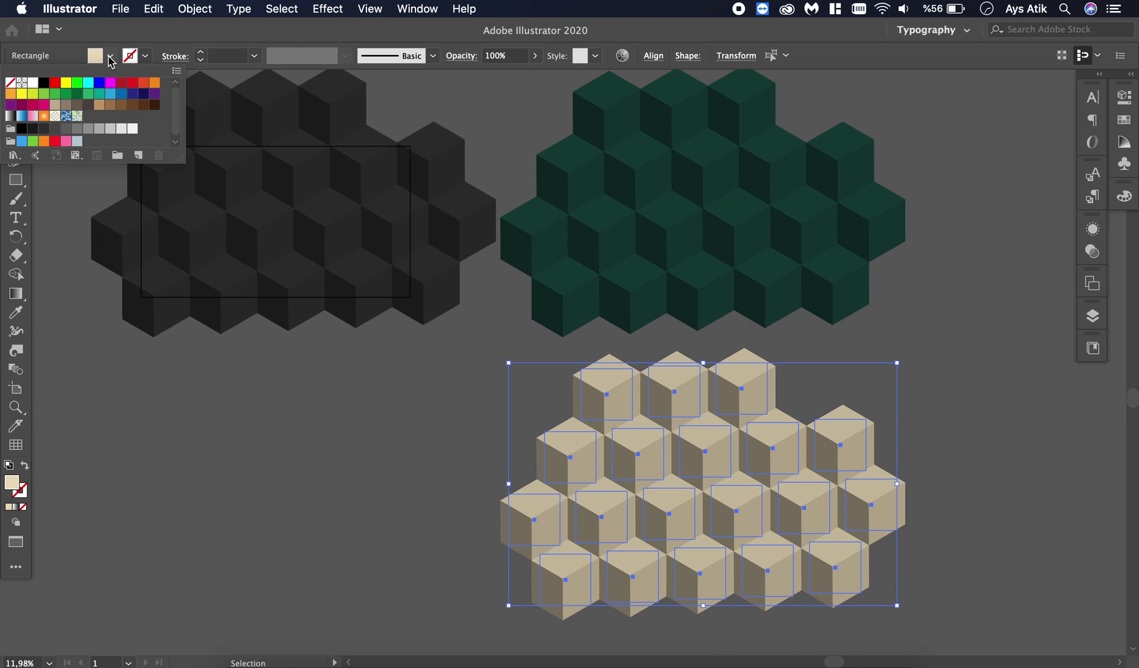
click(133, 129)
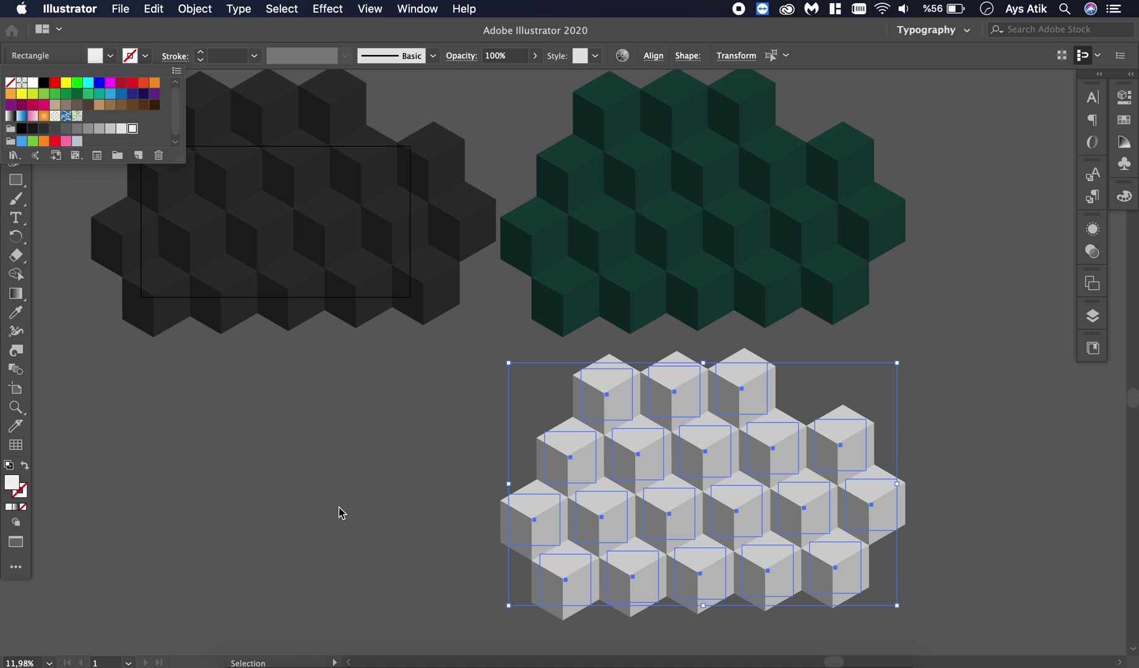
click(390, 533)
scroll(788, 559, up, 4)
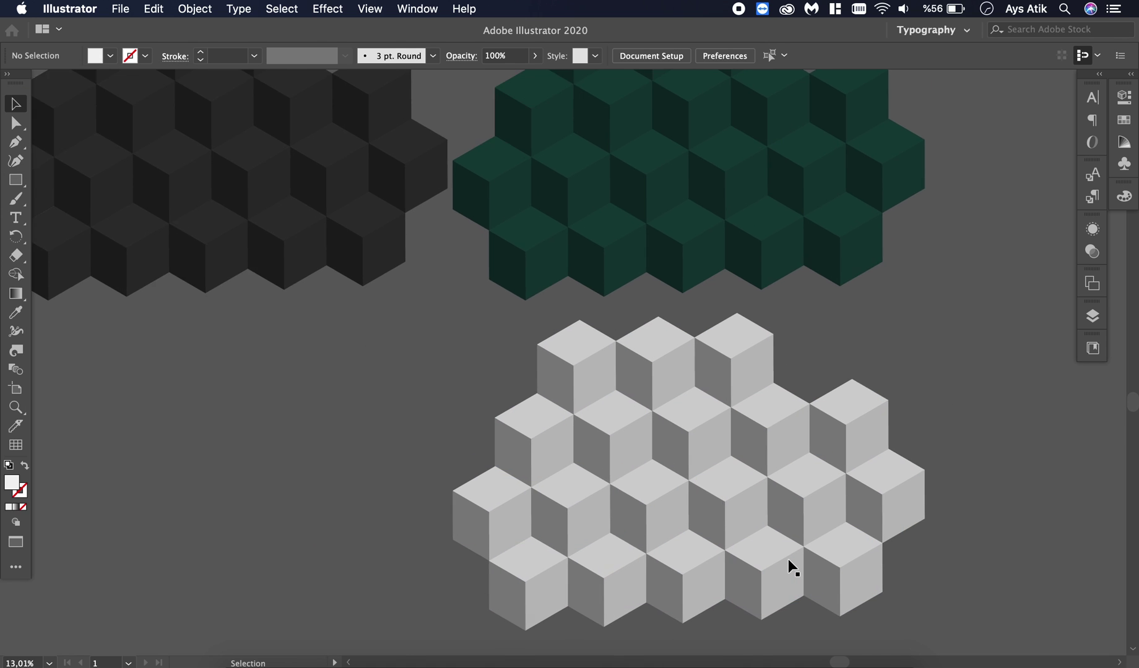
Duplicate the TEXT label to the lower left of the dark grey cube pattern and change the copy's wording to THINK
scroll(788, 559, down, 4)
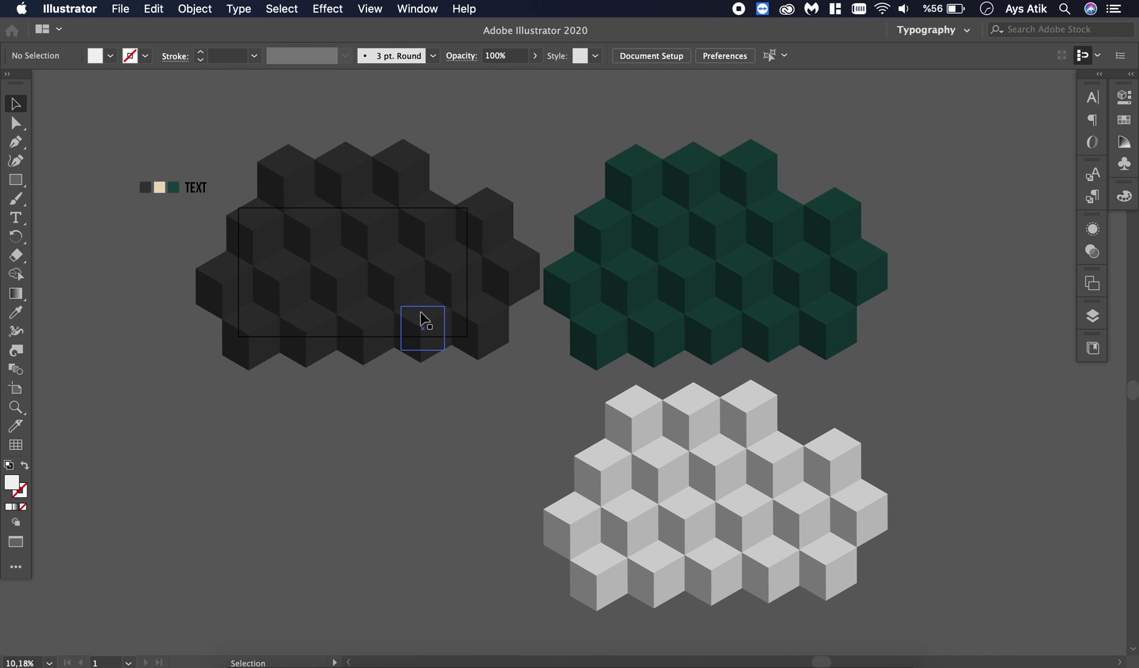
scroll(416, 320, up, 3)
scroll(378, 291, up, 4)
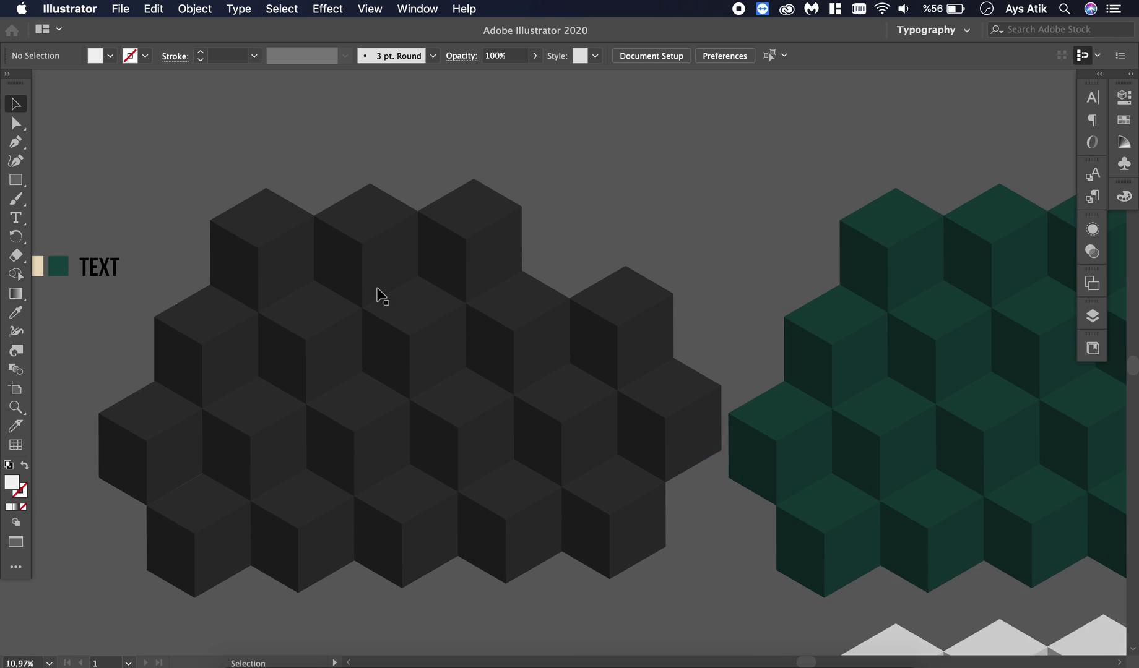
scroll(379, 296, left, 2)
scroll(379, 296, down, 1)
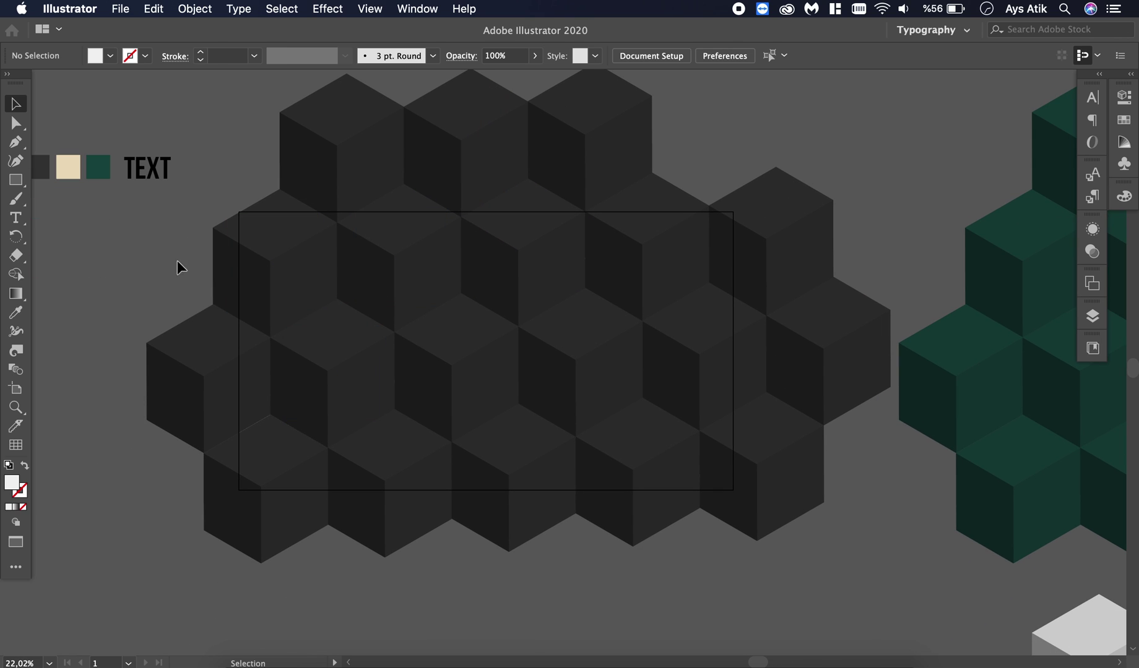
click(140, 168)
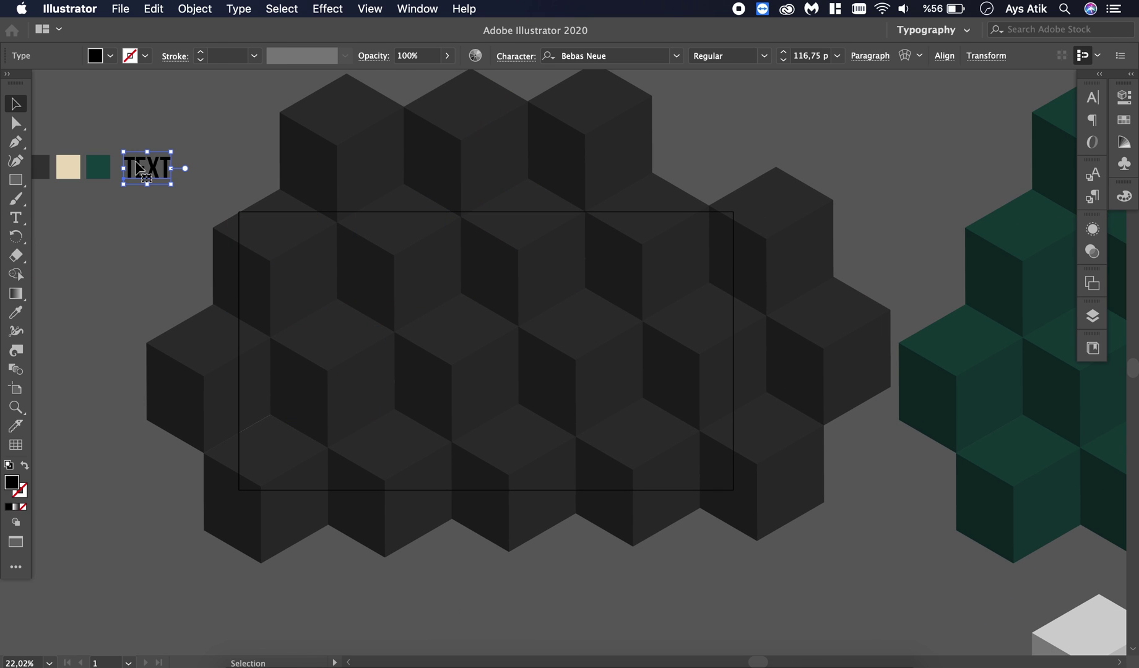
drag(139, 169, 111, 514)
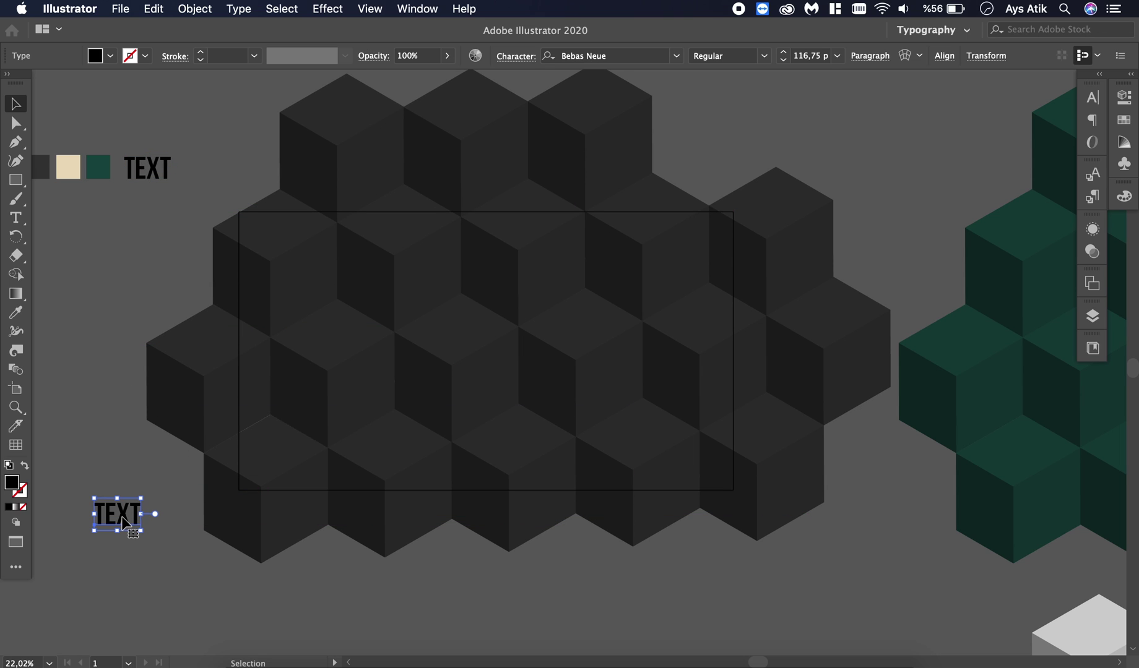
double_click(123, 518)
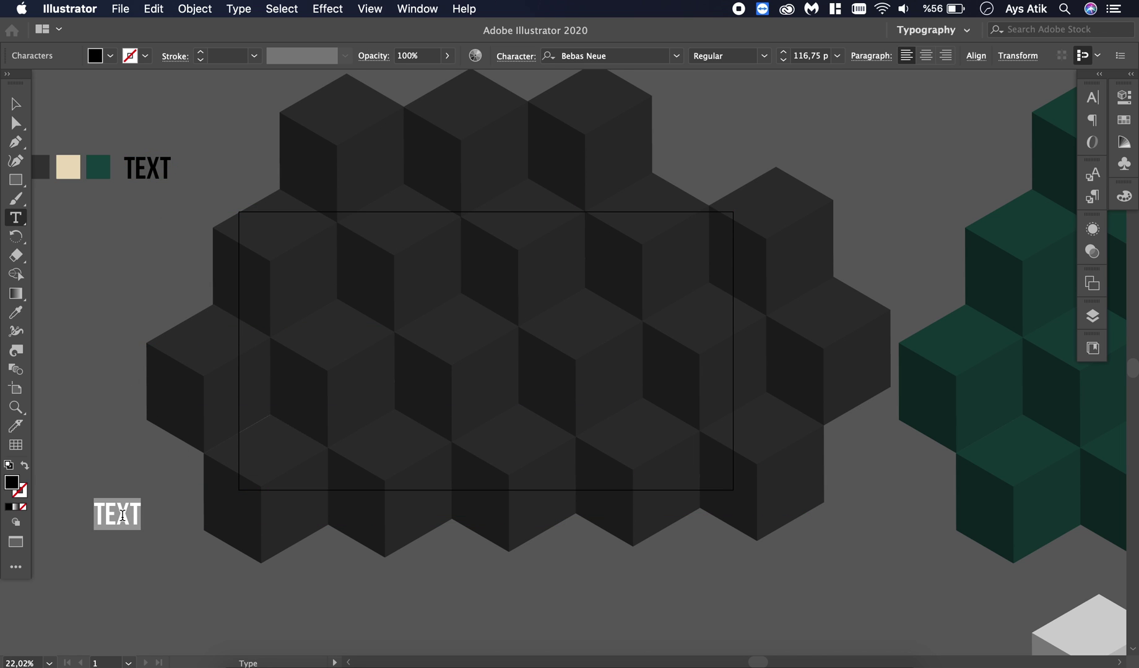
text(THINK)
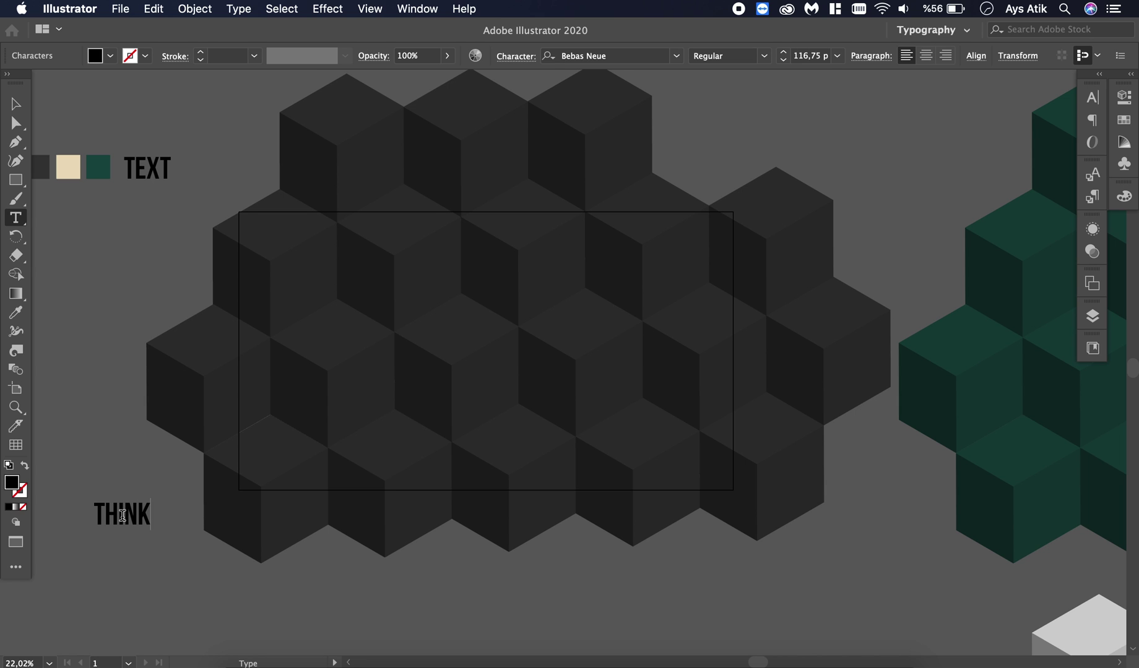
Finish editing the THINK text and move it beside the lower left of the light grey cube pattern
scroll(122, 516, down, 5)
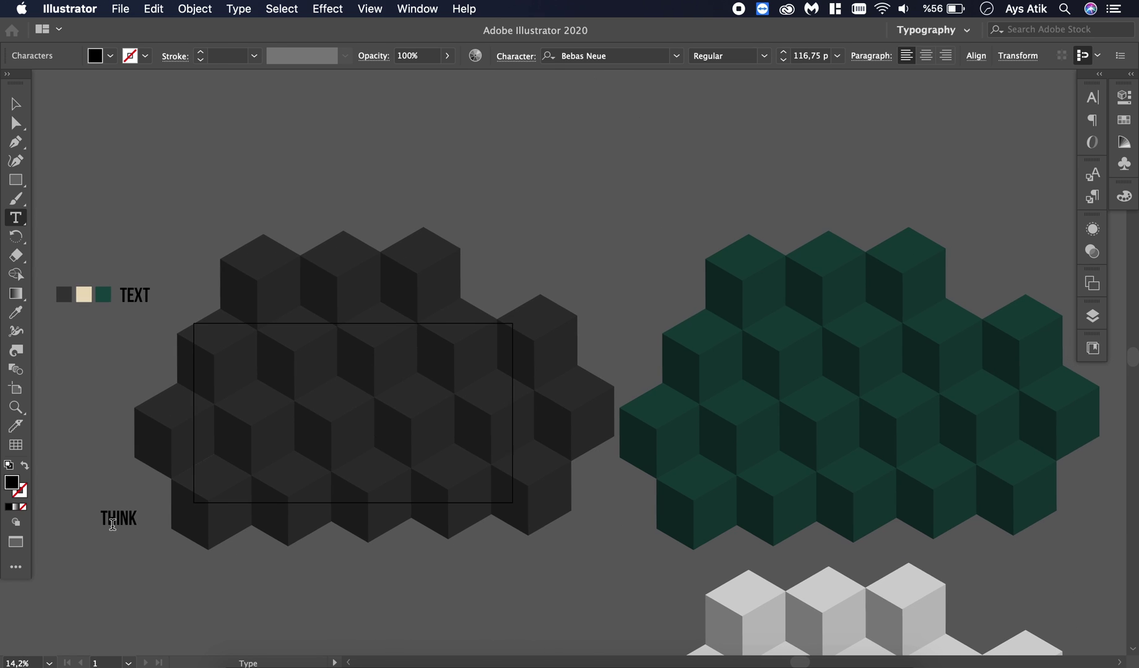
scroll(112, 524, down, 3)
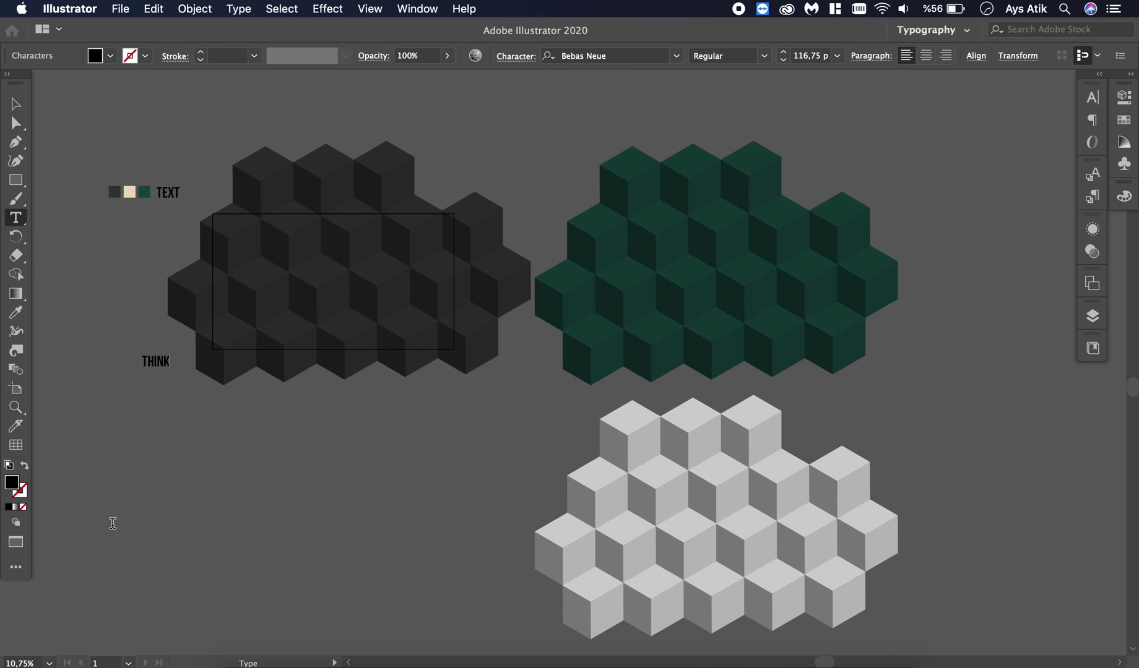
click(15, 104)
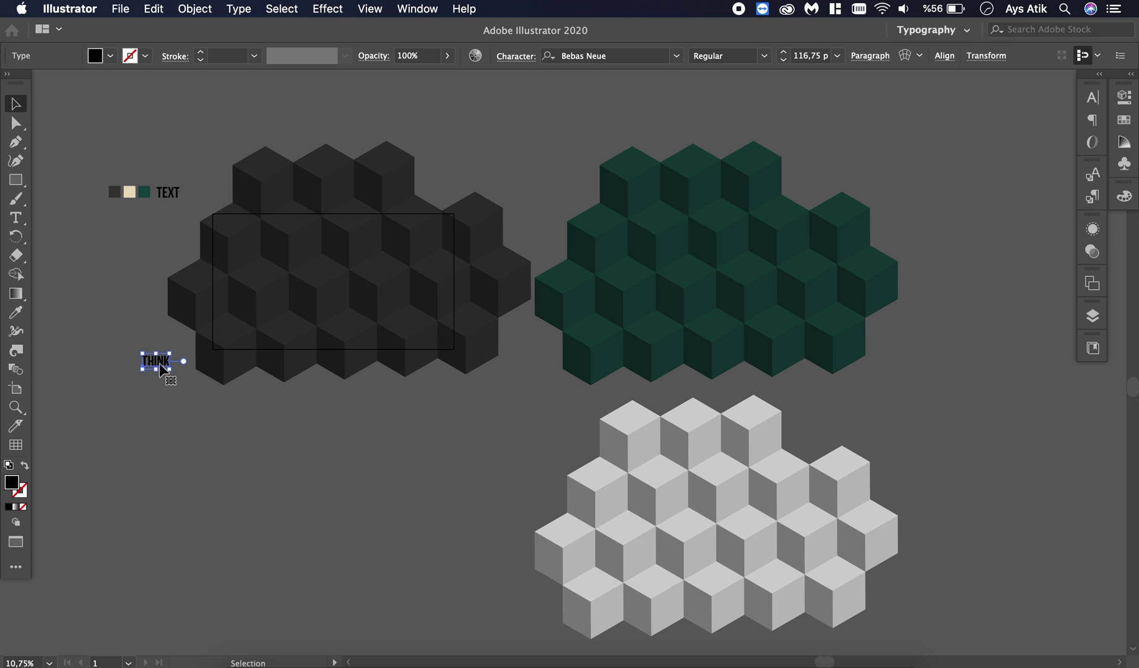
drag(154, 360, 475, 591)
Try drawing a black rectangle about 1893 by 1119 px over the light grey cube pattern, and undo it
scroll(756, 585, right, 8)
scroll(755, 585, down, 3)
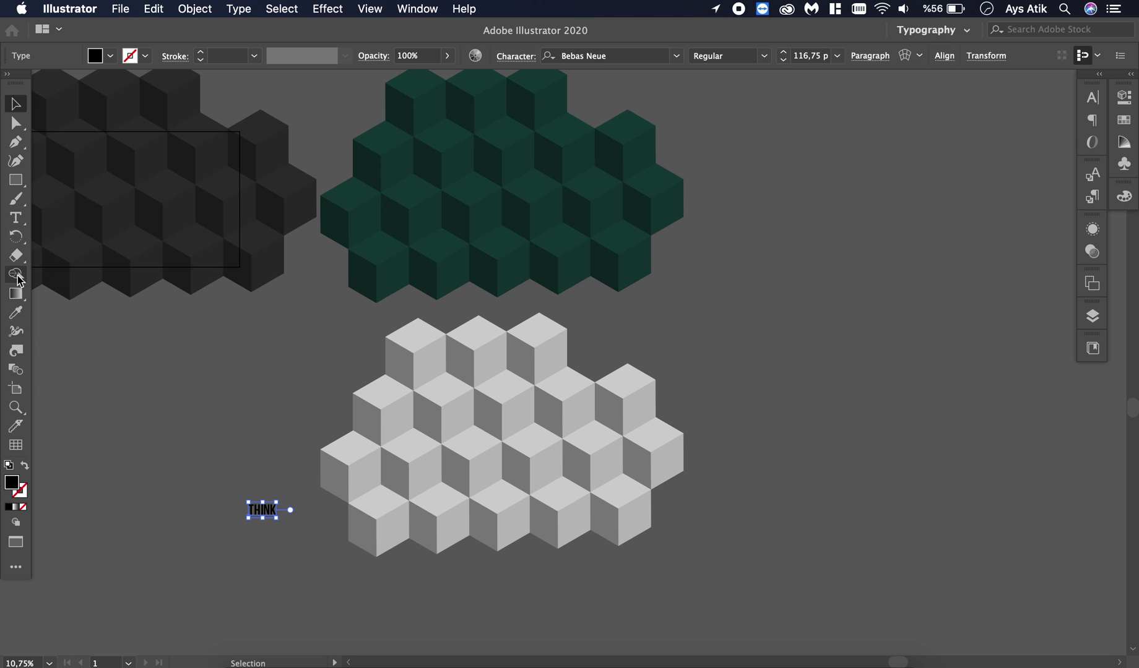
scroll(28, 277, left, 3)
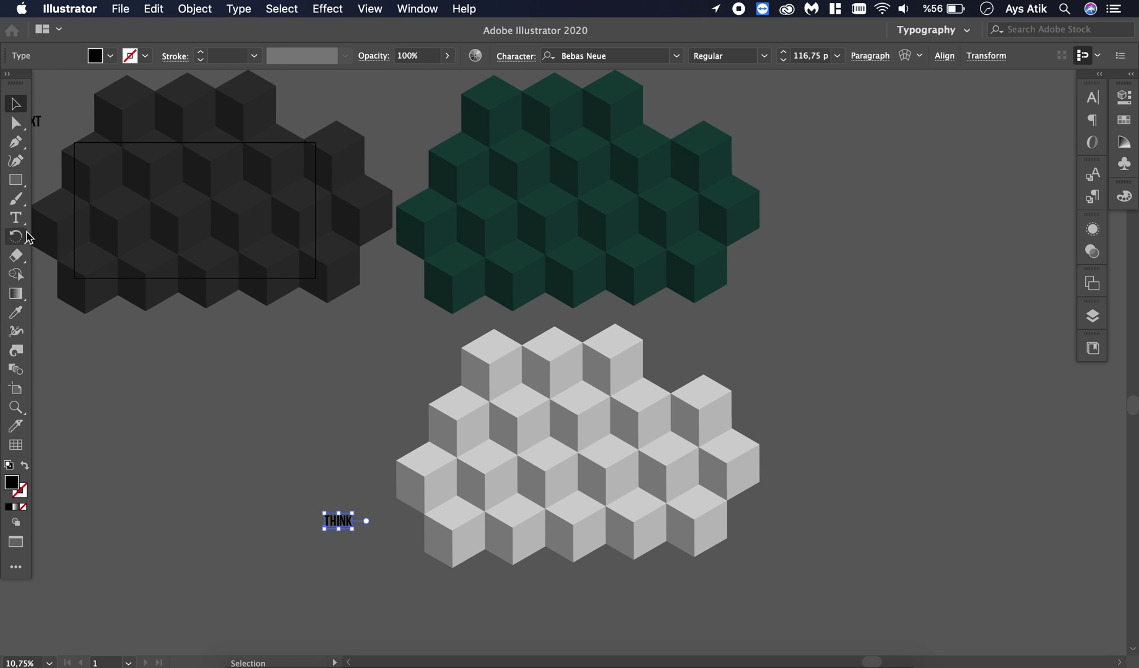
click(19, 185)
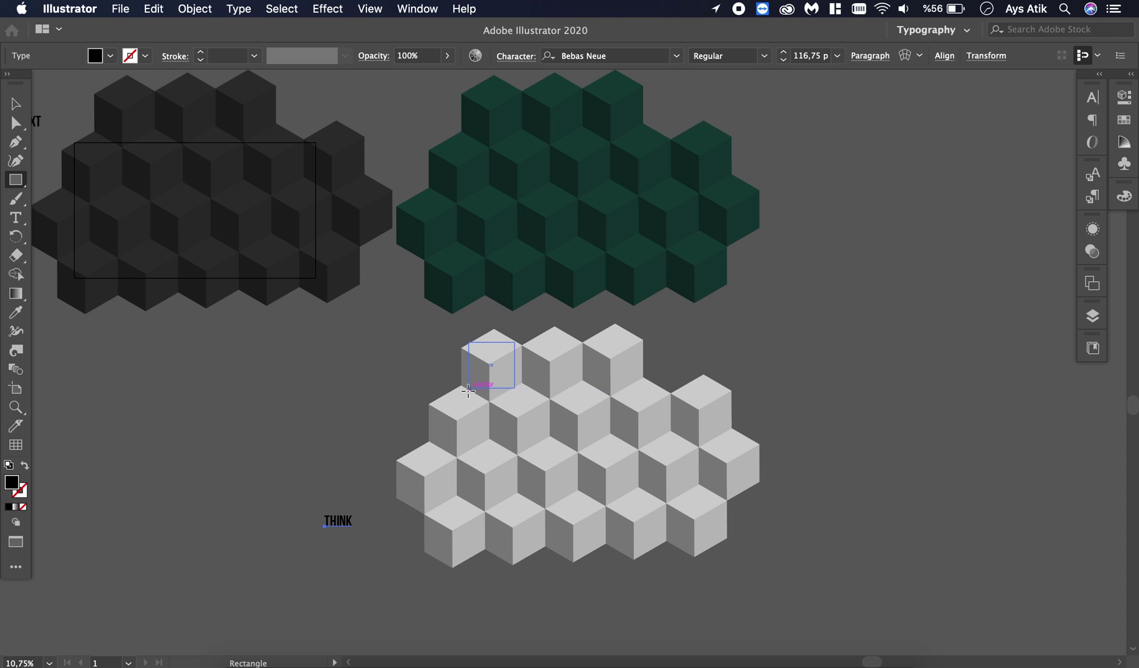
drag(461, 386, 706, 531)
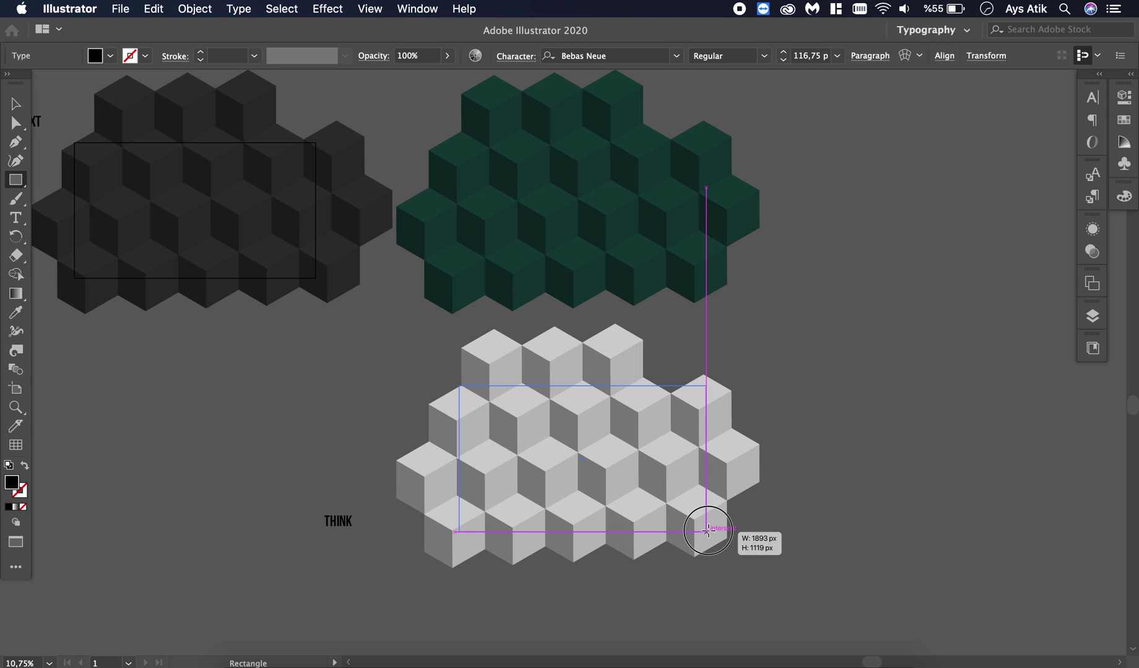
drag(707, 530, 706, 531)
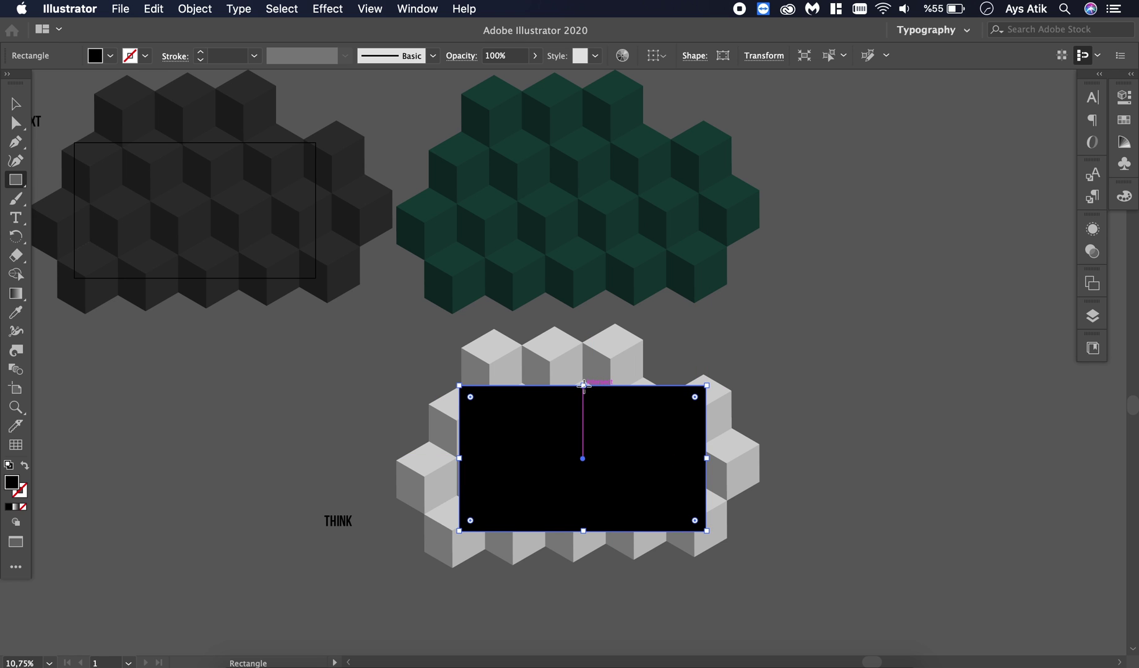
scroll(583, 385, up, 2)
key(super+z)
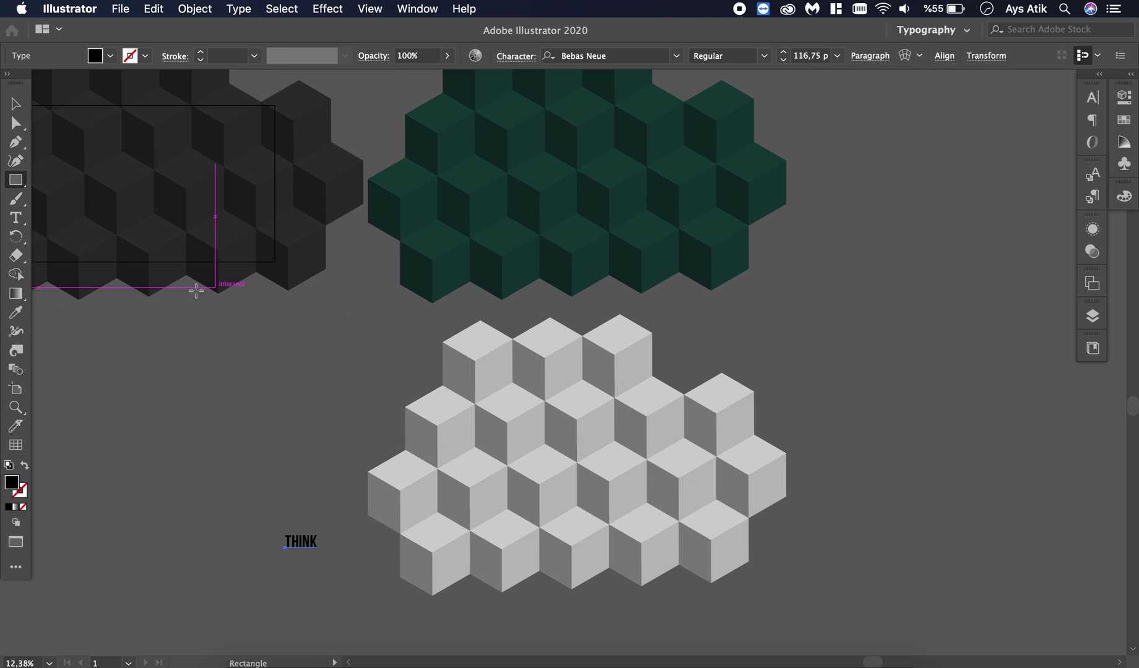
Try duplicating the artboard with its artwork onto the light grey cube pattern and shifting the copy, and undo these changes
click(16, 389)
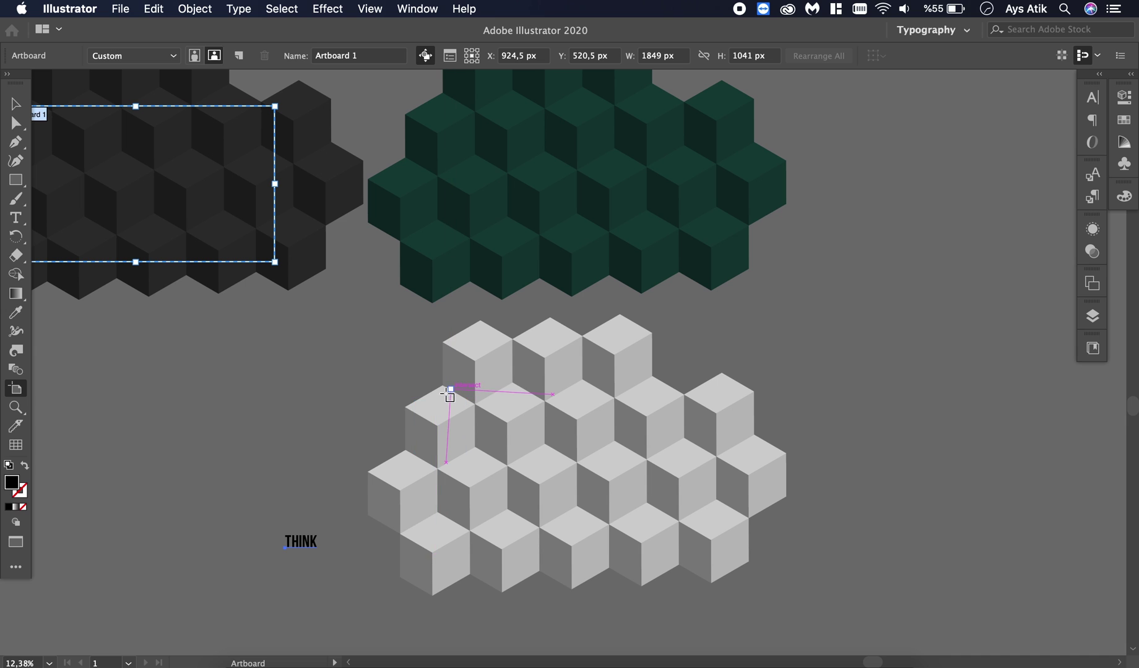
drag(197, 218, 641, 499)
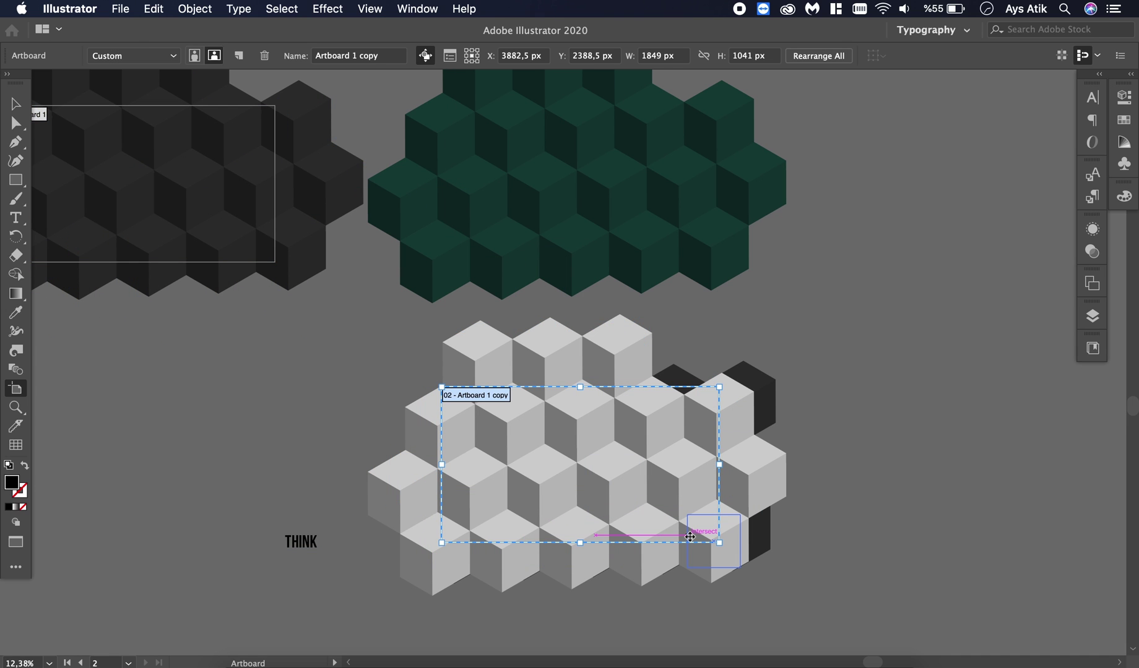
mouse_move(656, 482)
mouse_down()
mouse_move(623, 468)
mouse_move(662, 491)
mouse_up()
drag(657, 500, 646, 539)
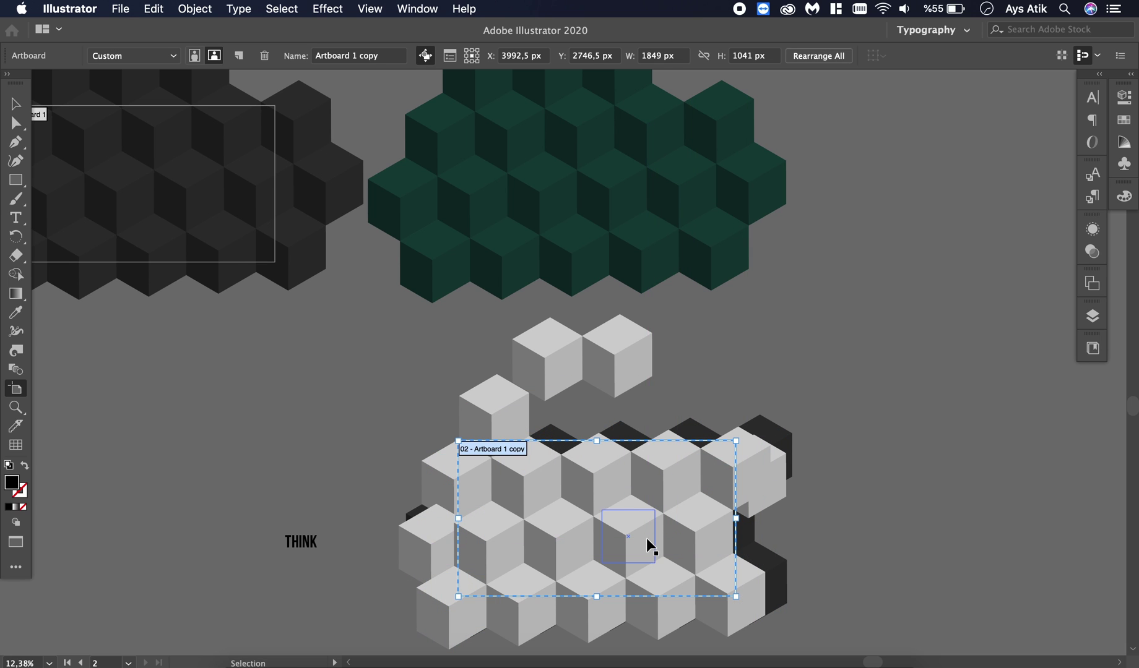
key(super+z)
key(super+z)
key(super+z)
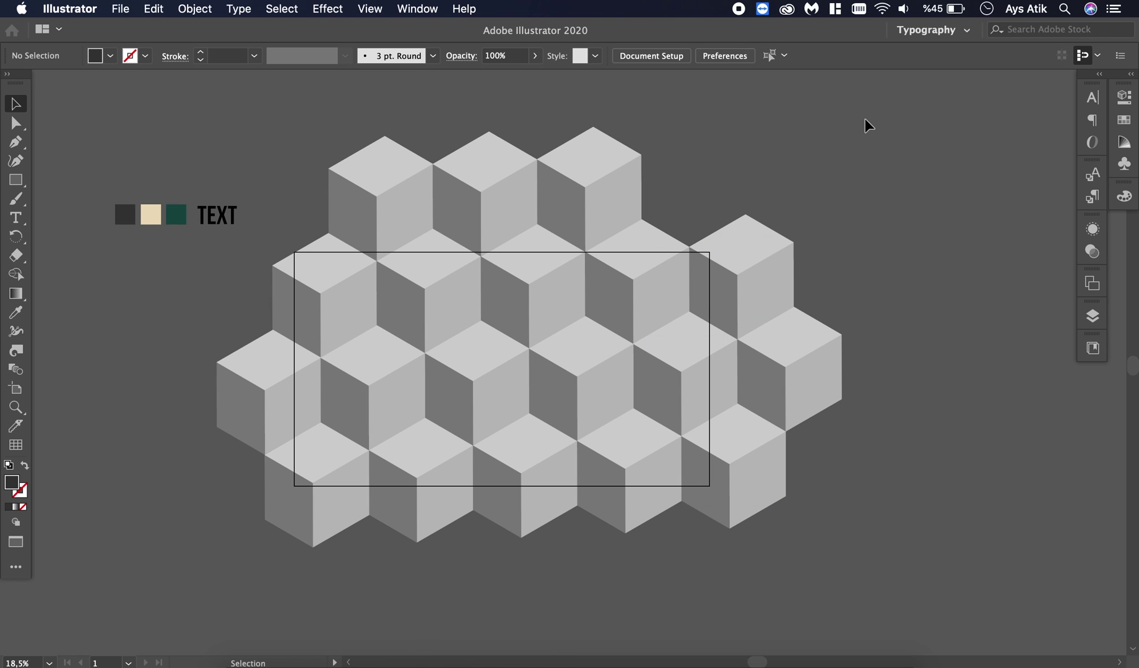
Recolour all cubes of the light grey pattern with the dark grey swatch's fill, and deselect them
drag(865, 120, 298, 525)
key(i)
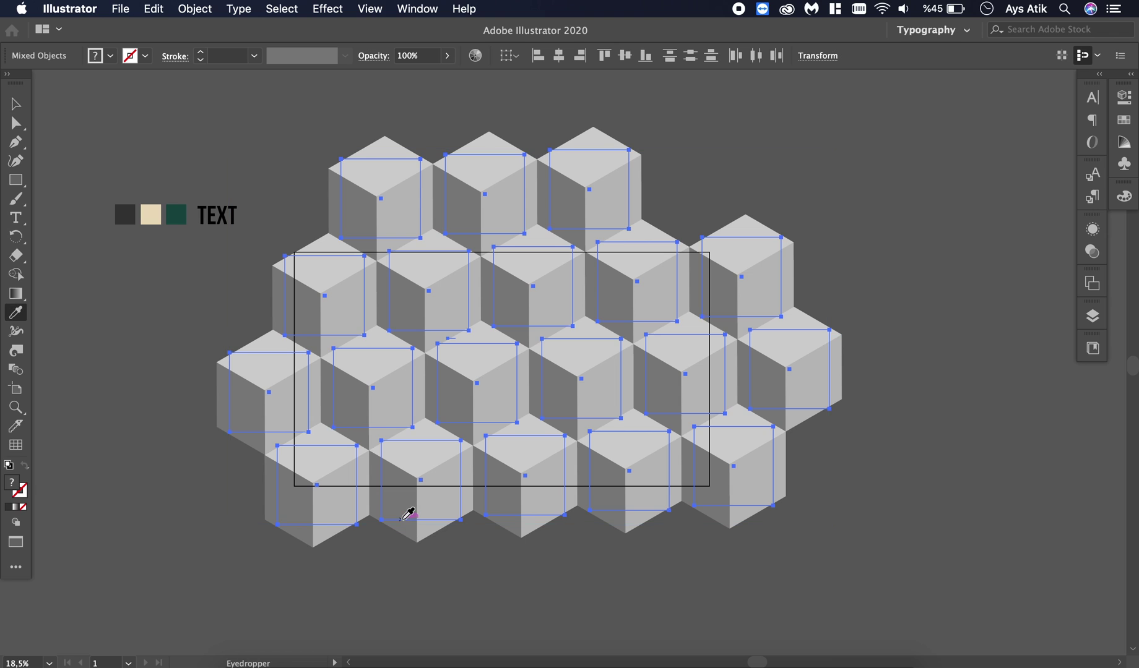
click(132, 219)
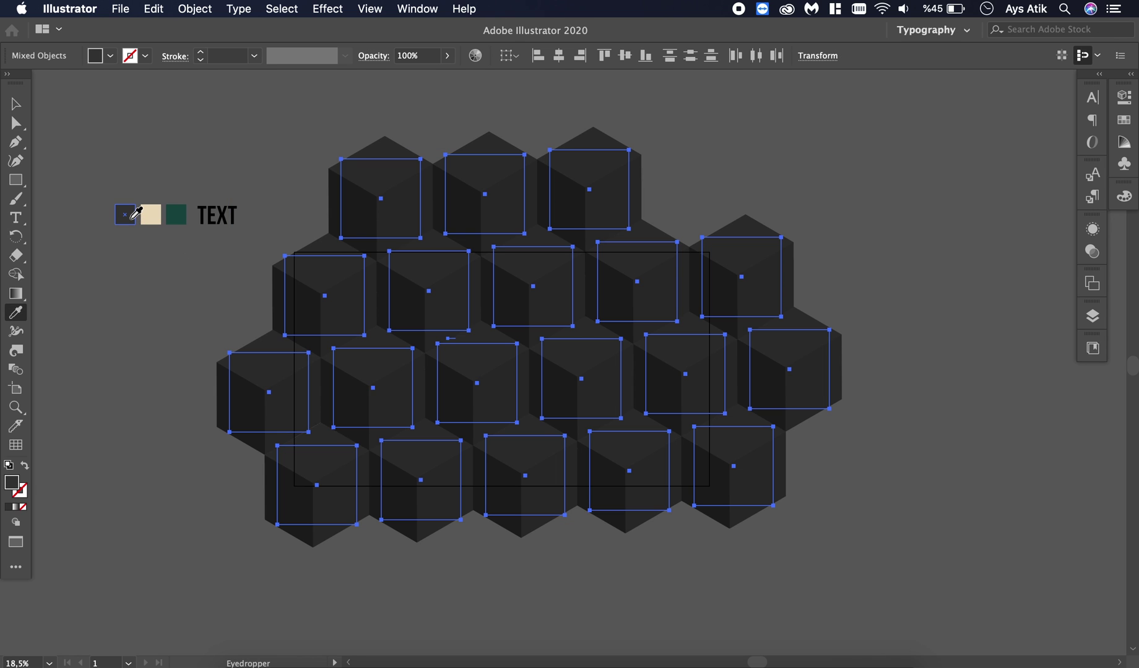
click(16, 104)
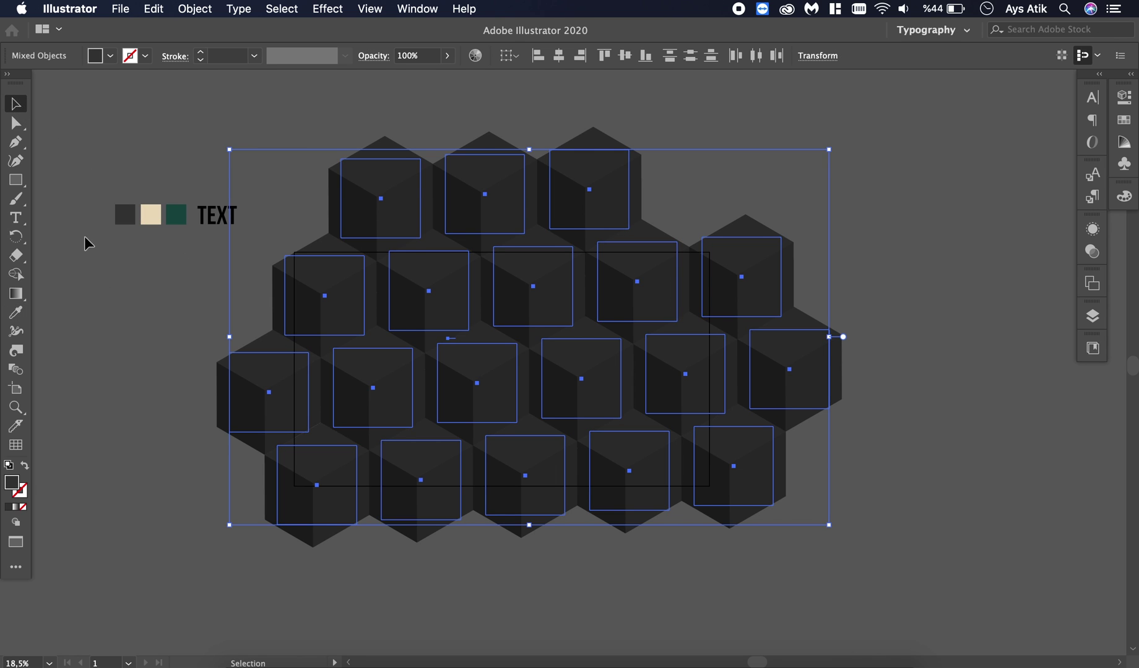
click(108, 299)
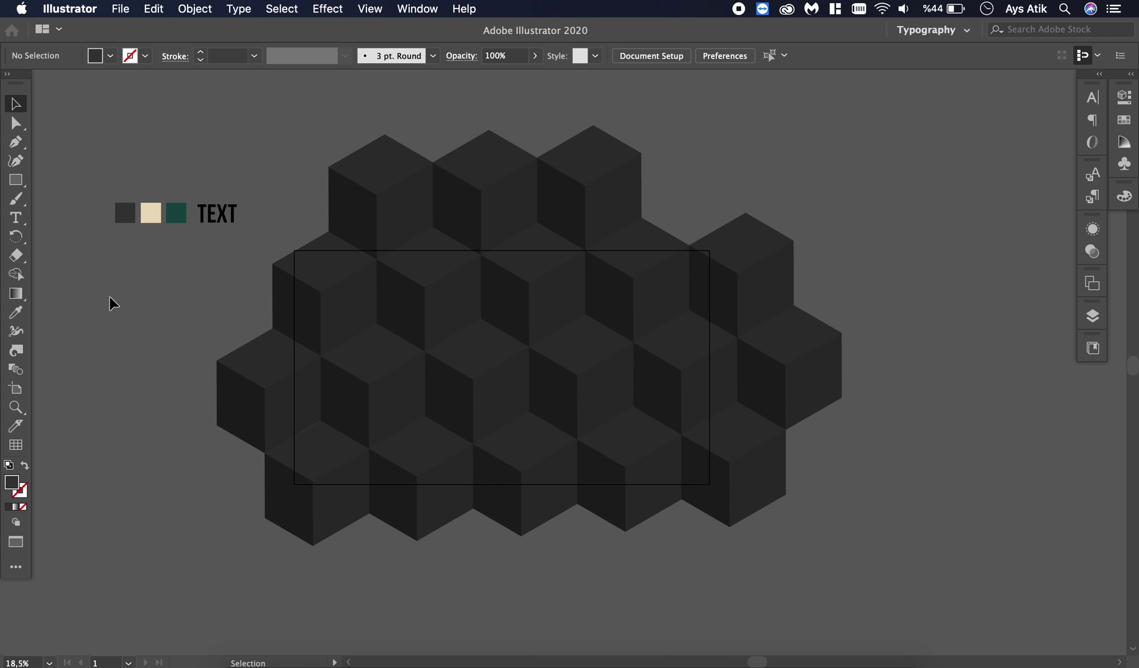
Duplicate the TEXT label below the colour swatches and change the copy's wording to THINK
scroll(110, 297, up, 2)
scroll(109, 296, down, 1)
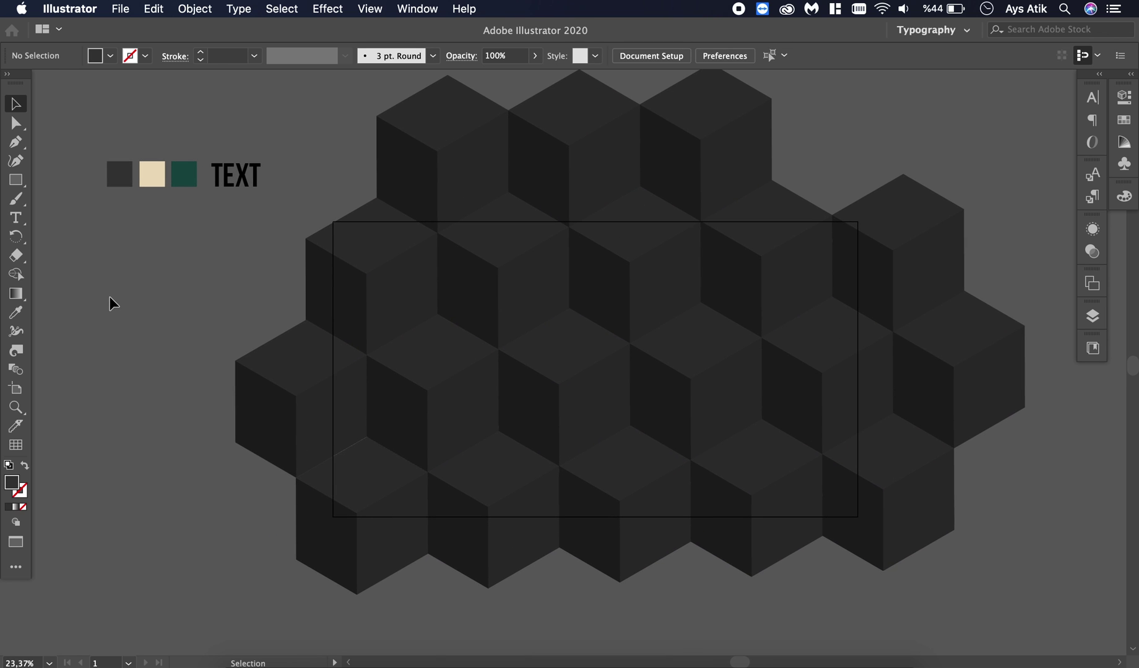
scroll(109, 297, down, 2)
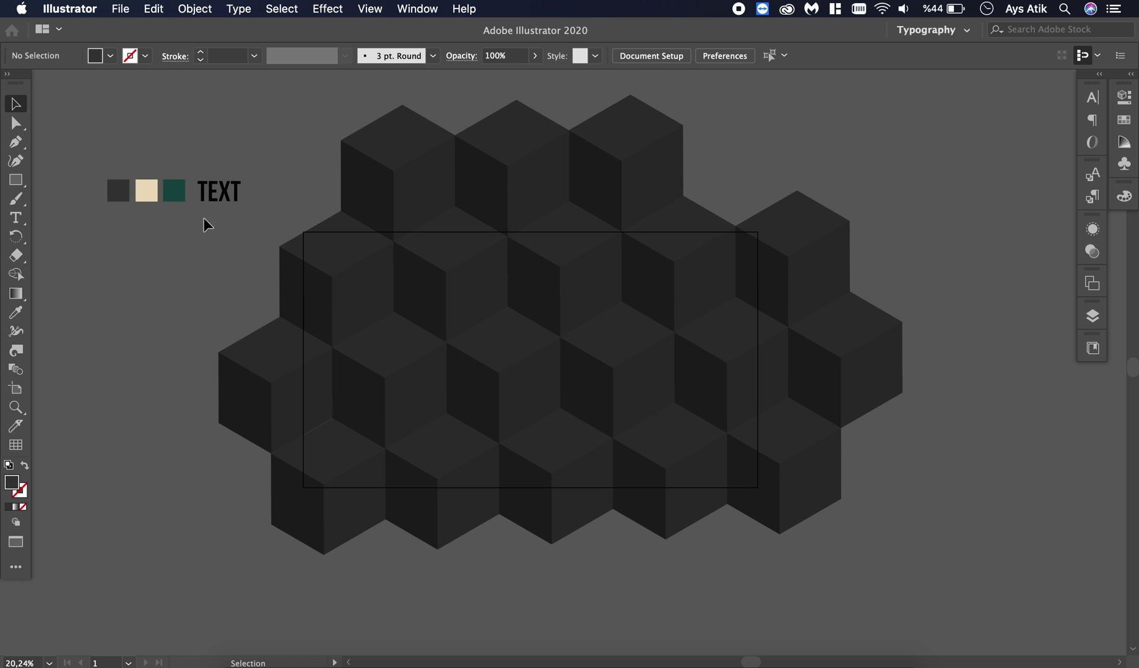
click(219, 193)
drag(219, 194, 154, 282)
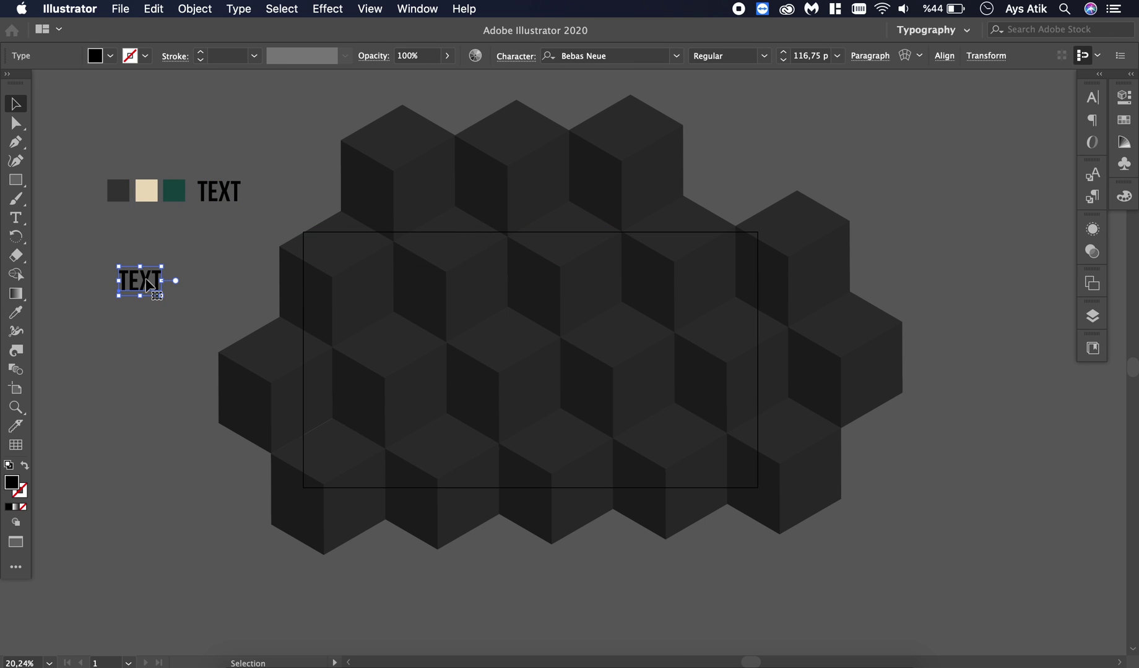
double_click(146, 278)
double_click(146, 278)
text(THI)
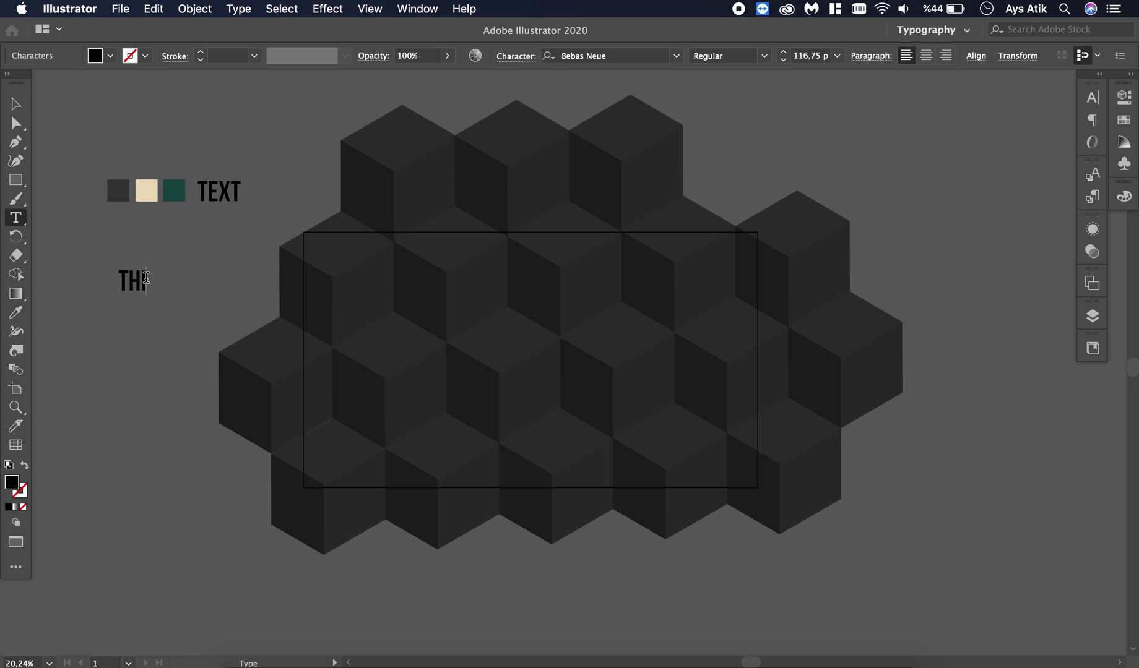
text(NK)
click(15, 107)
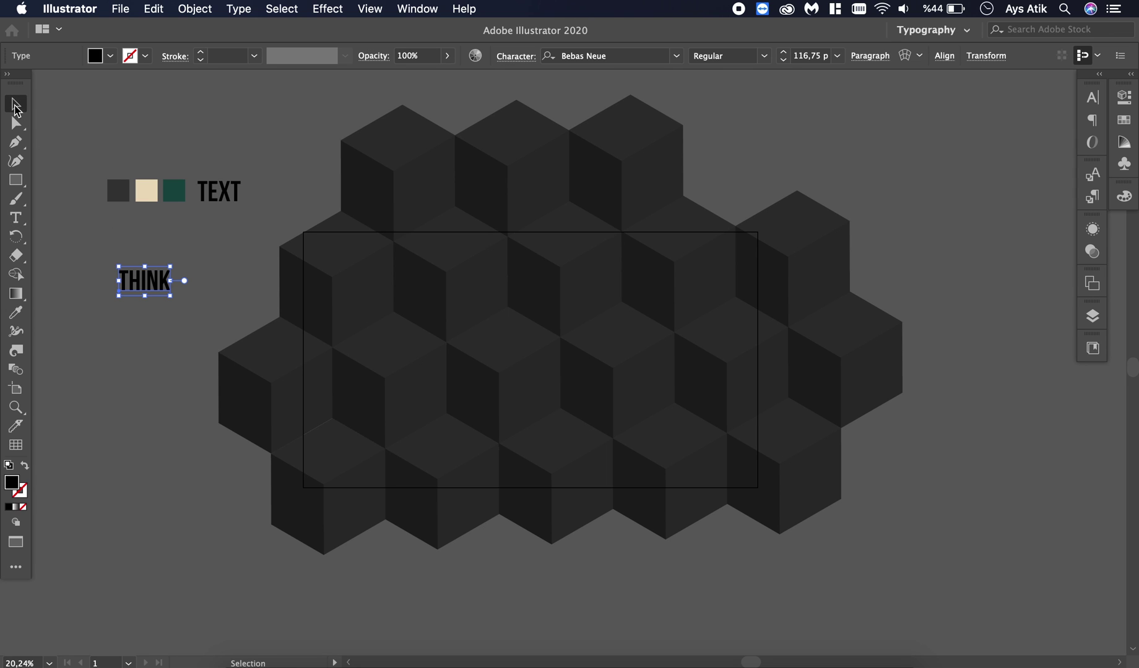
Duplicate the THINK text straight below itself and change the copy's wording to OUT
drag(147, 289, 154, 322)
double_click(155, 322)
double_click(151, 317)
text(OUT)
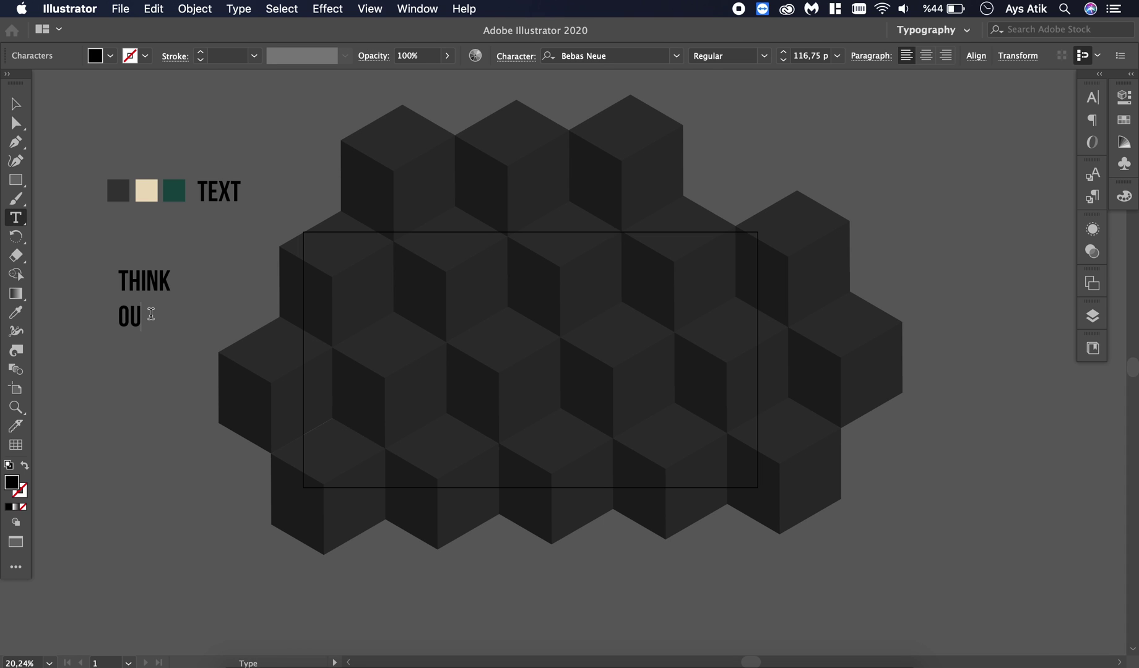
click(15, 104)
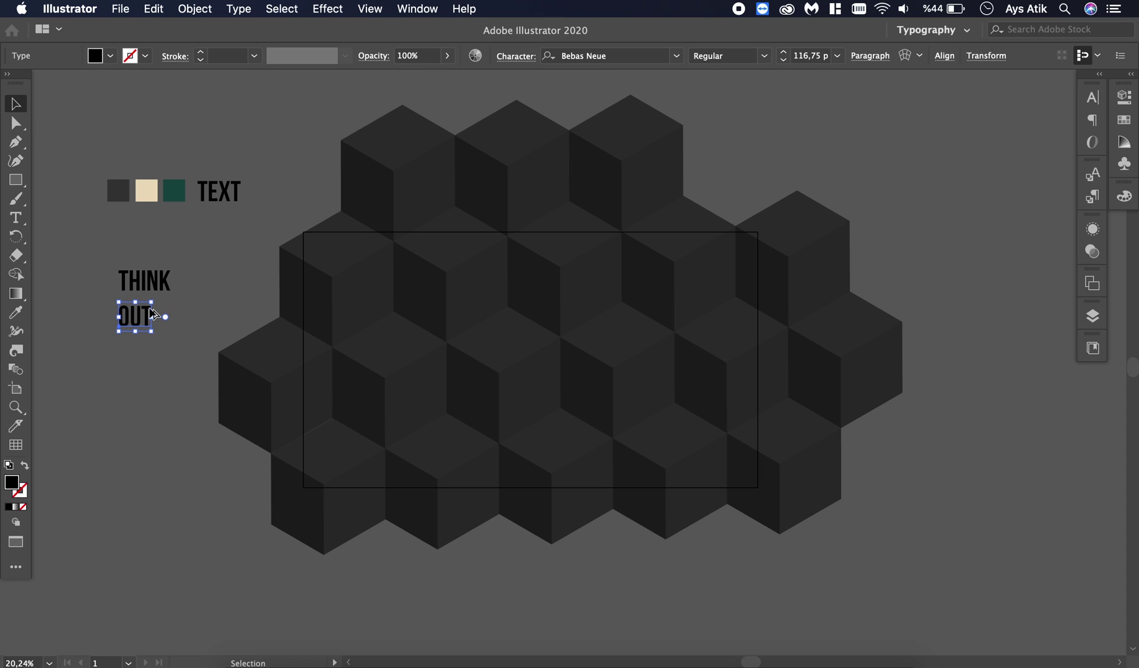
Duplicate the OUT text straight below itself and change the copy's wording to SIDE
drag(147, 320, 144, 354)
double_click(135, 349)
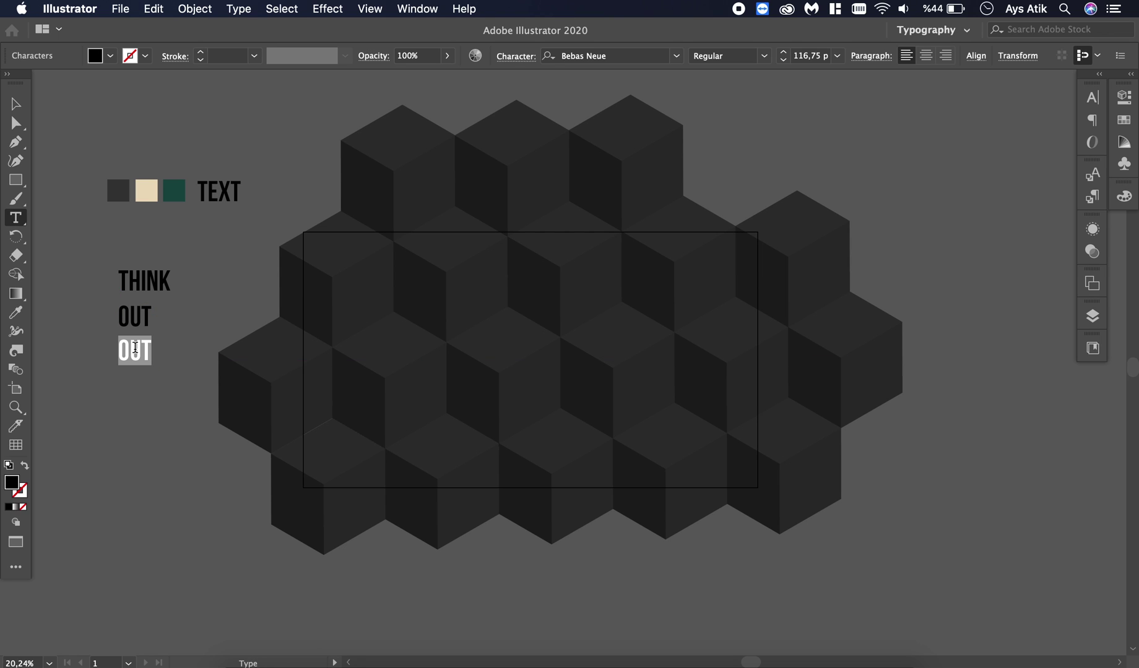
text(SIDE)
click(13, 109)
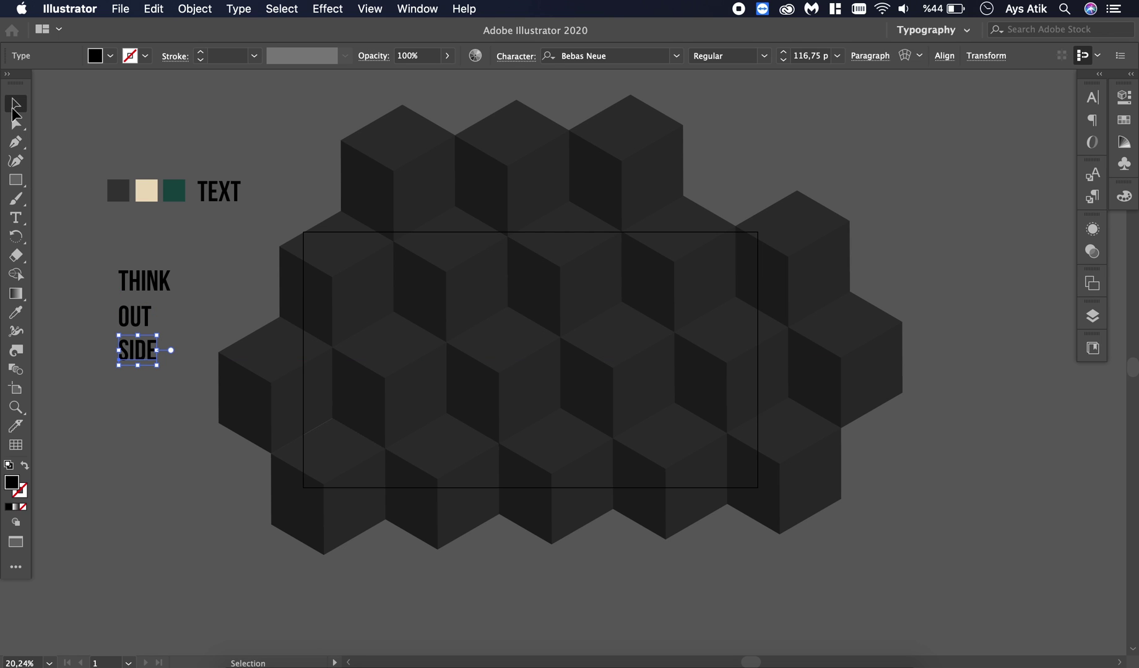
Duplicate the SIDE text straight below itself and change the copy's wording to THE
drag(138, 351, 138, 386)
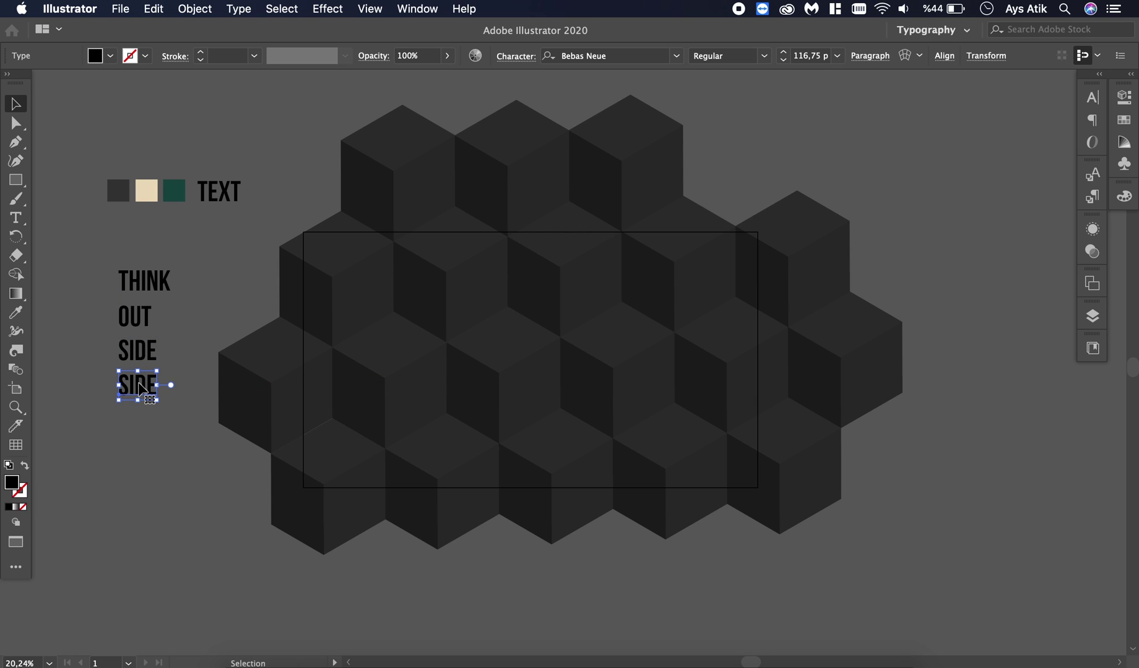
double_click(138, 385)
text(THE)
click(16, 104)
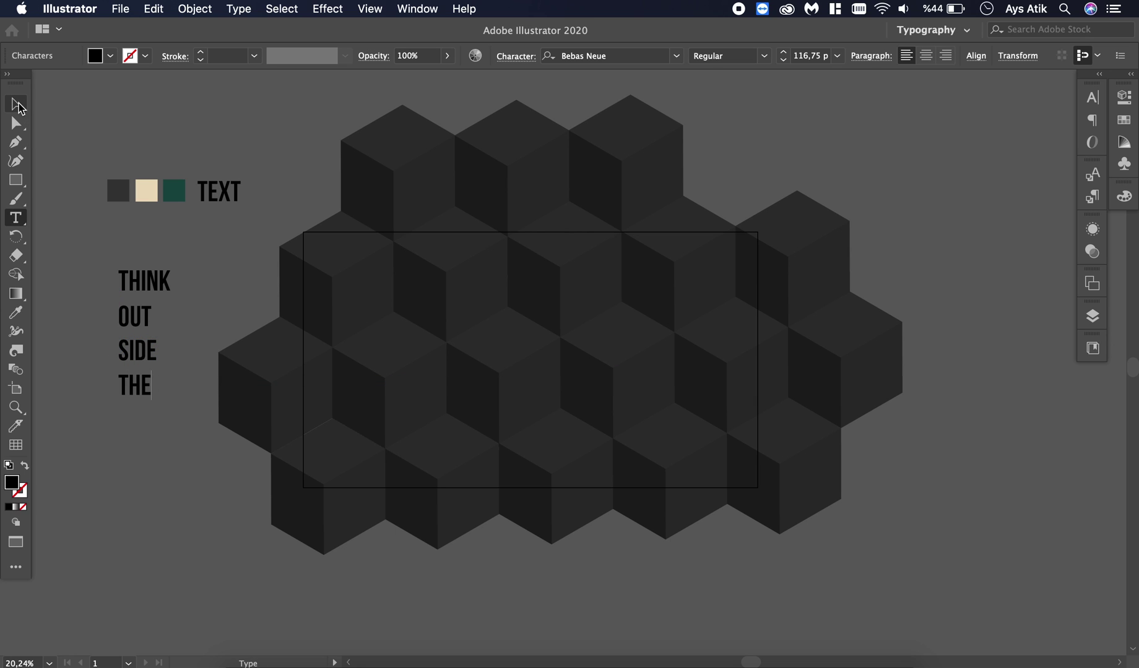
Duplicate the THE text straight below itself and change the copy's wording to BOX
drag(143, 386, 143, 421)
double_click(143, 421)
text(BOX)
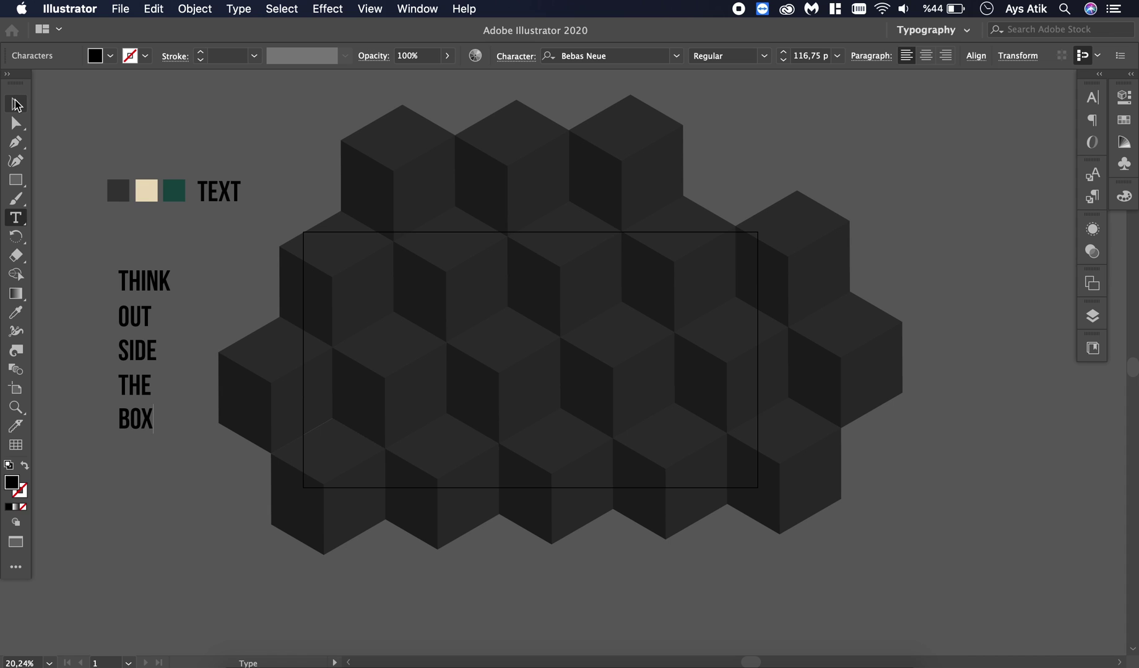
Recolour the five stacked words with the beige swatch's colour and duplicate the whole column beside itself, away from the cube pattern
click(16, 106)
drag(110, 455, 147, 265)
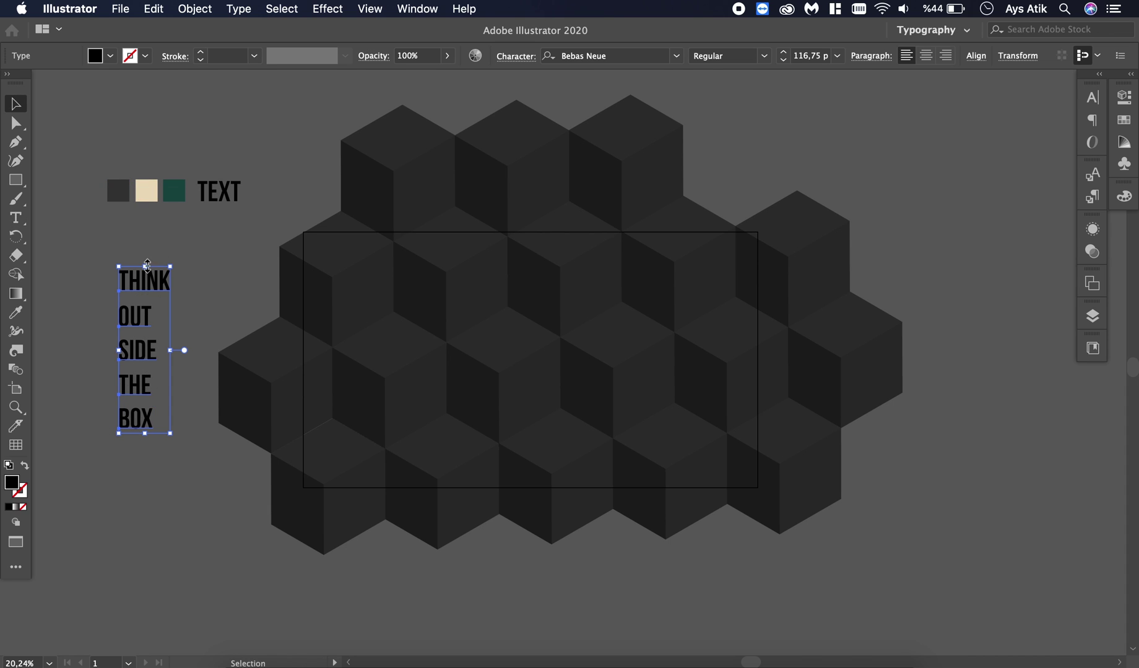
key(i)
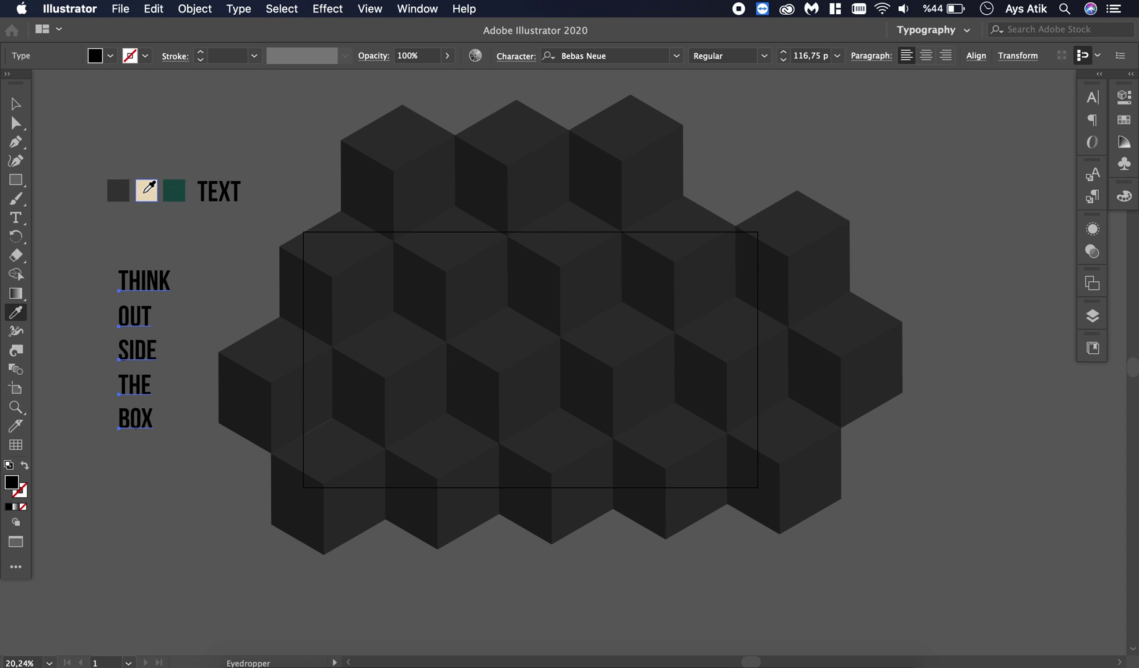
click(144, 196)
key(v)
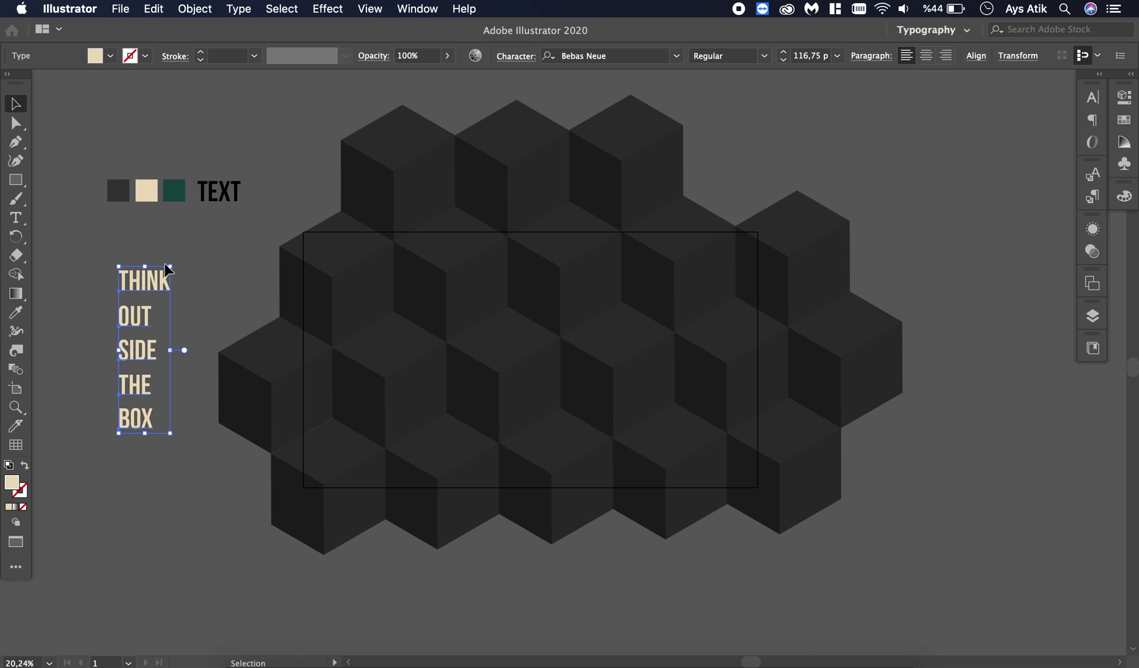
drag(159, 274, 79, 275)
click(187, 248)
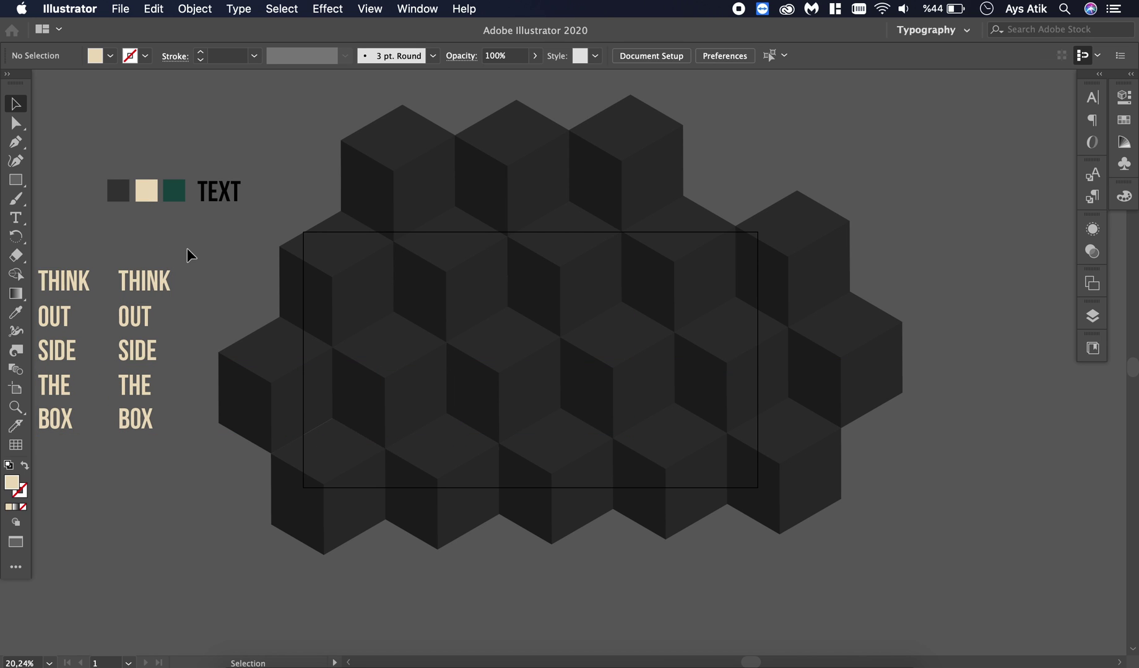
Start a previewed 3D Extrude & Bevel effect on the THINK text nearest the cubes with an extrude depth of 0 pt
click(148, 284)
scroll(148, 284, up, 3)
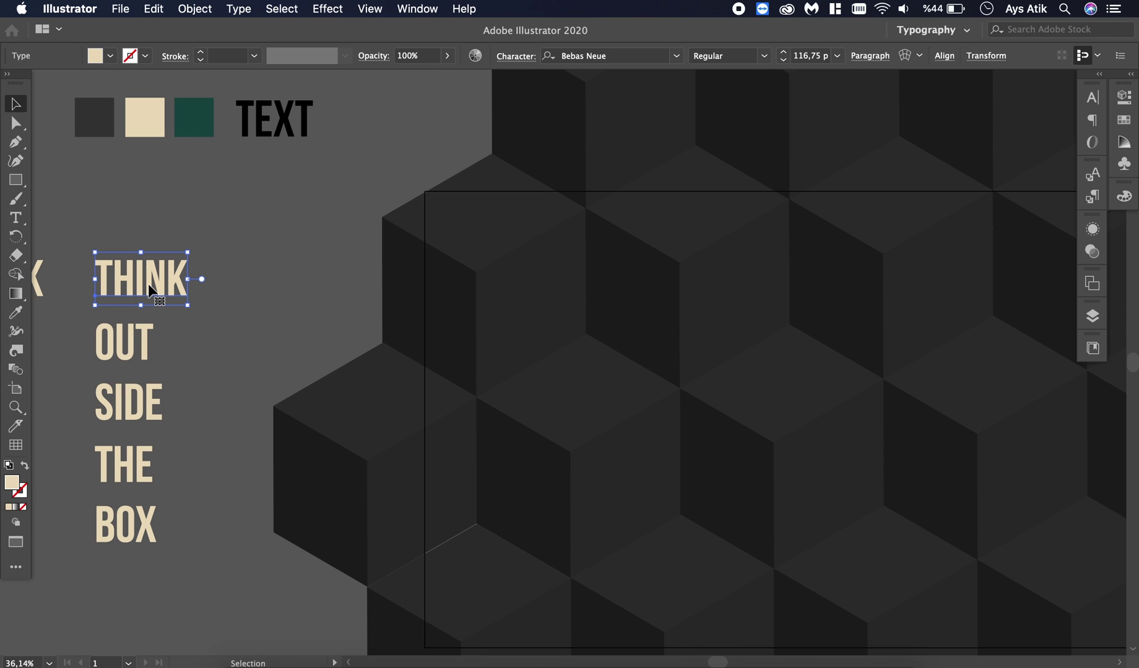
scroll(148, 284, down, 2)
scroll(148, 284, right, 1)
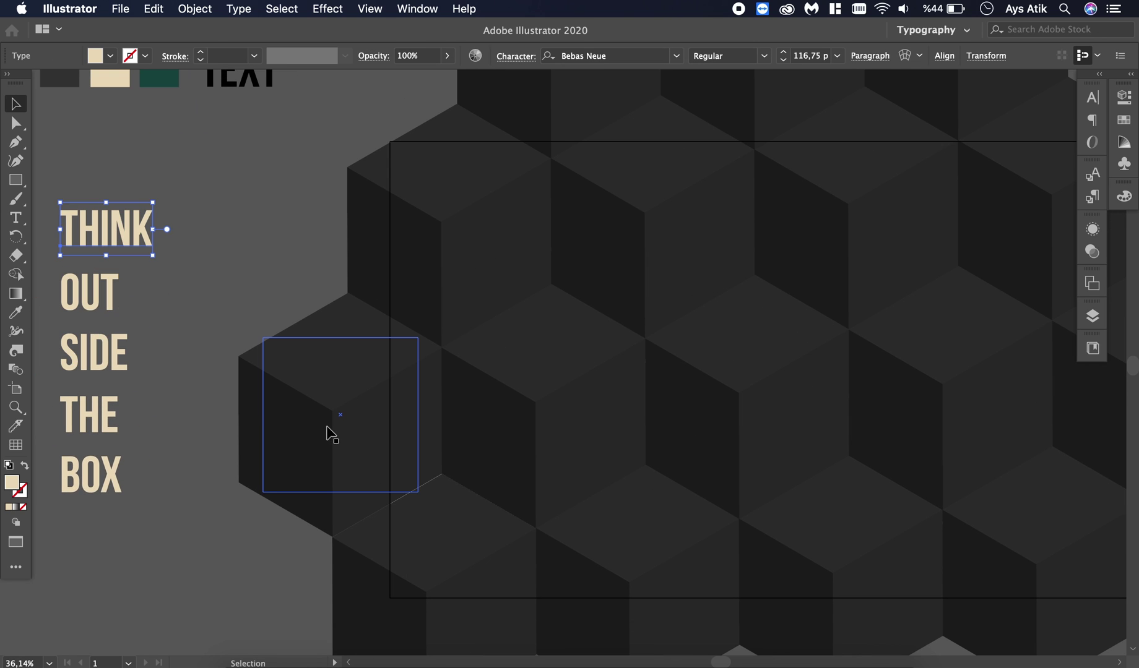
click(330, 432)
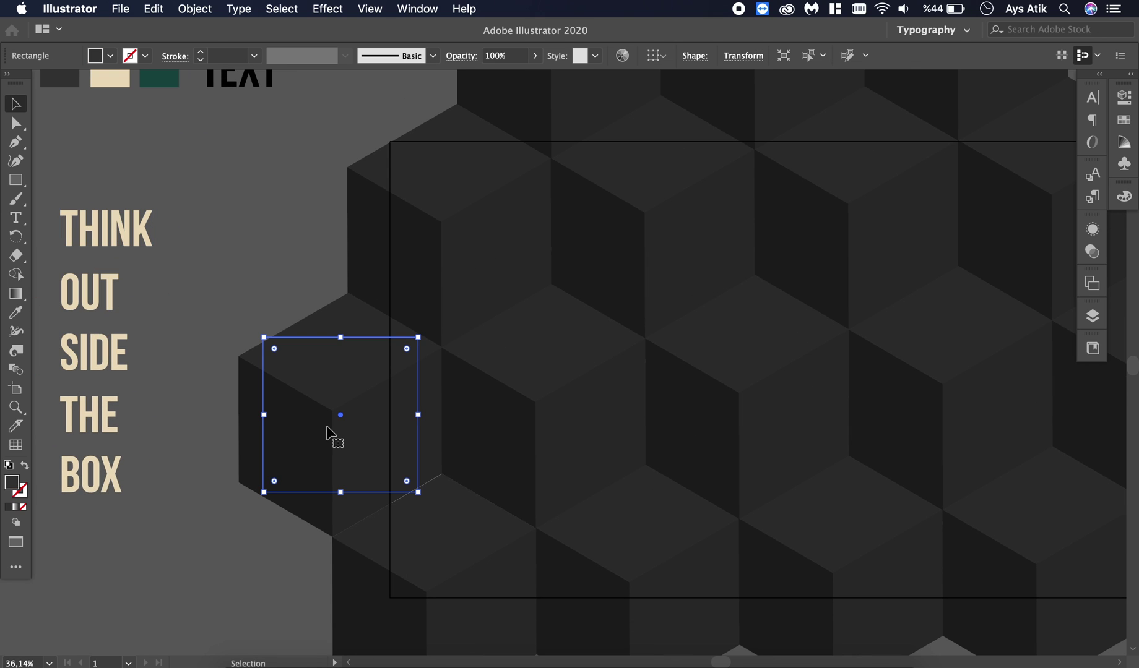
click(259, 319)
click(134, 215)
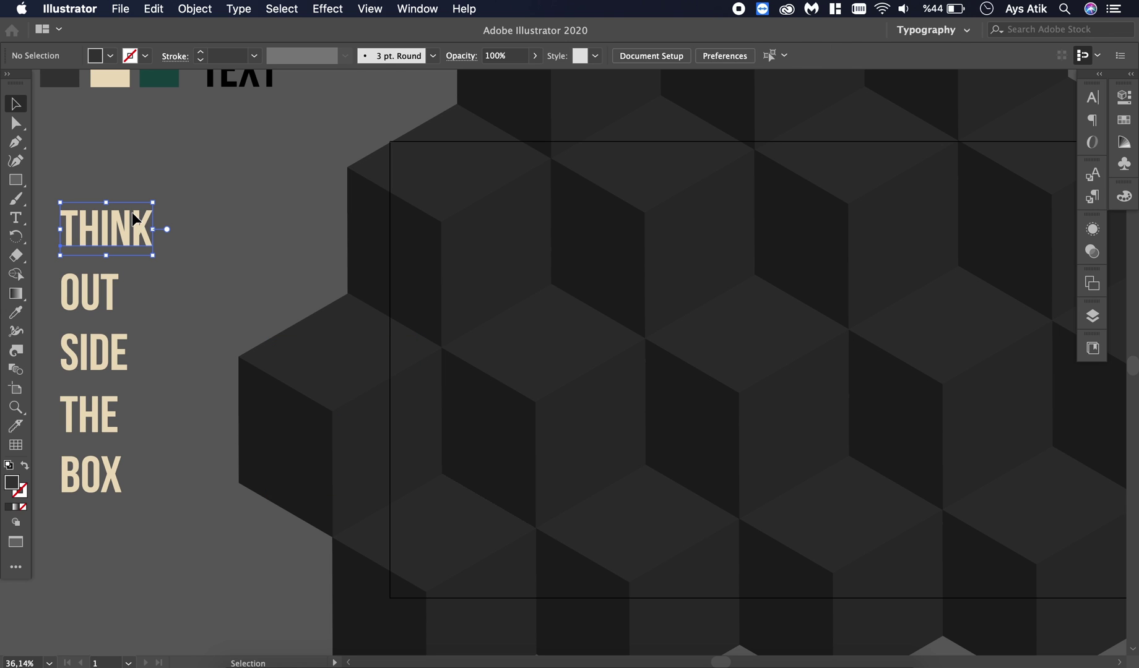
click(329, 9)
mouse_move(395, 110)
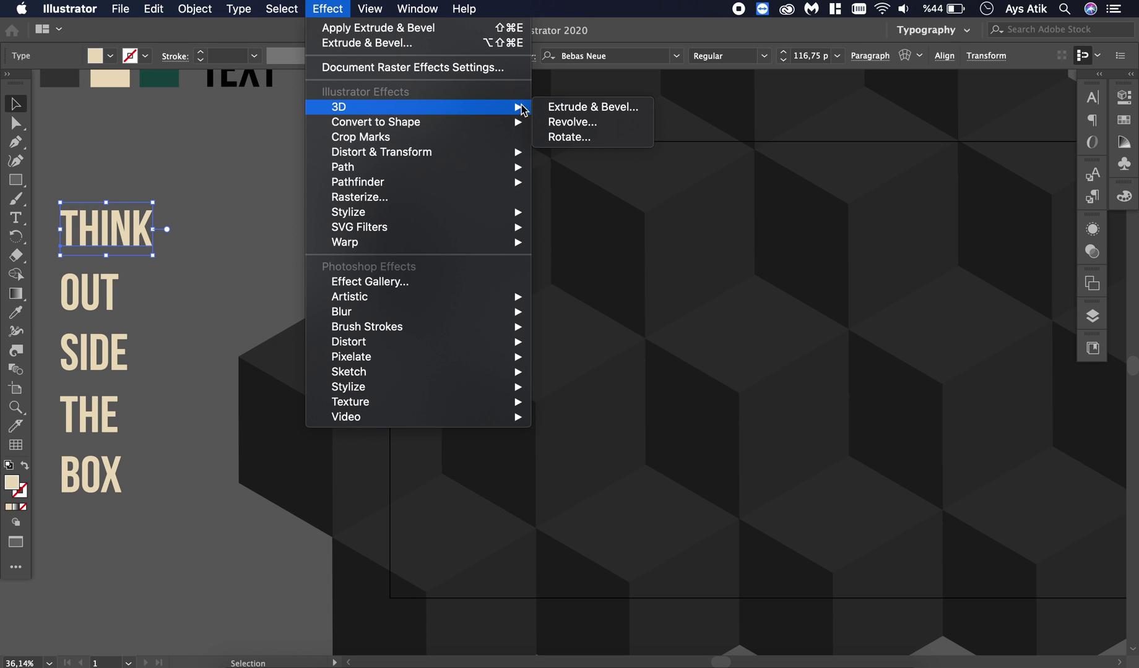
click(553, 106)
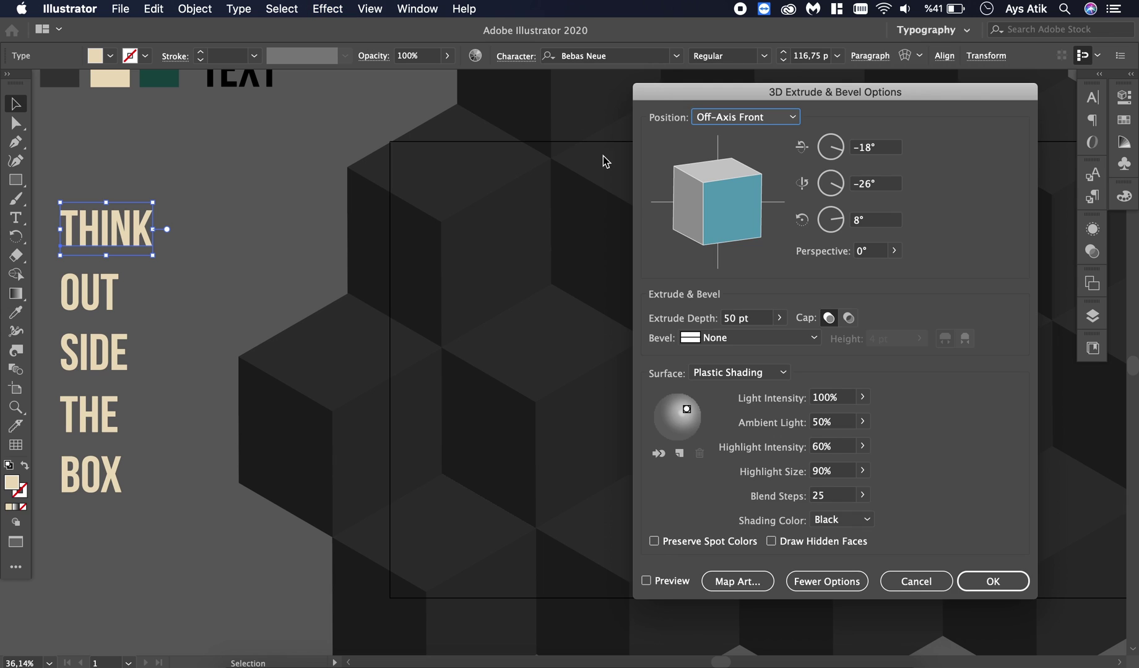
click(646, 581)
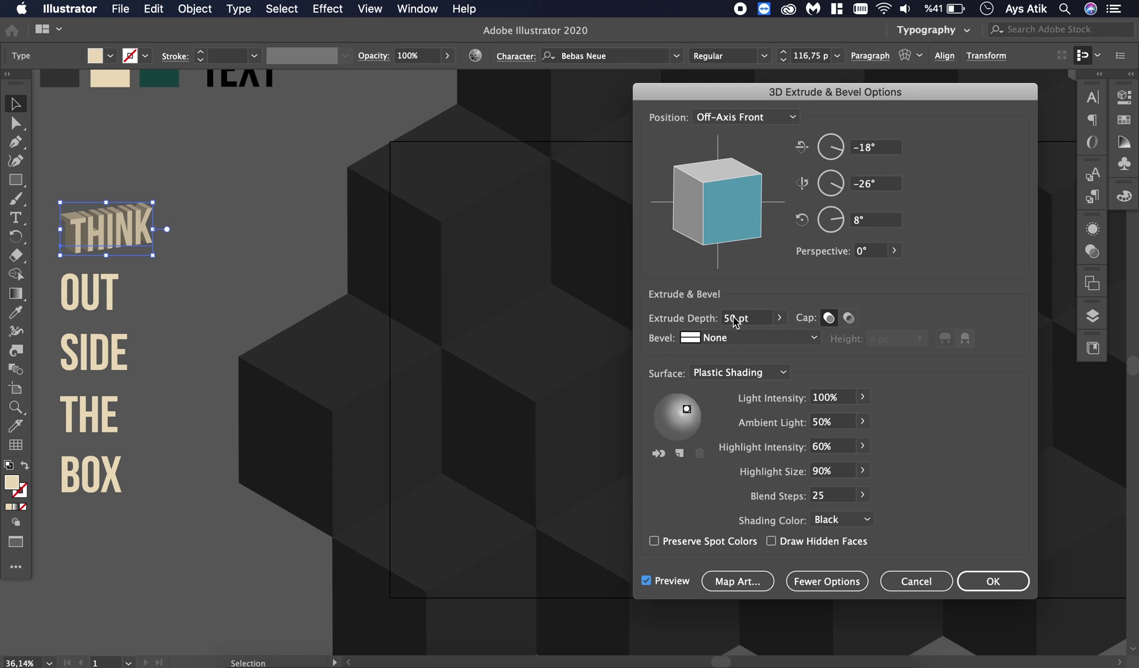
click(779, 318)
drag(723, 338, 713, 338)
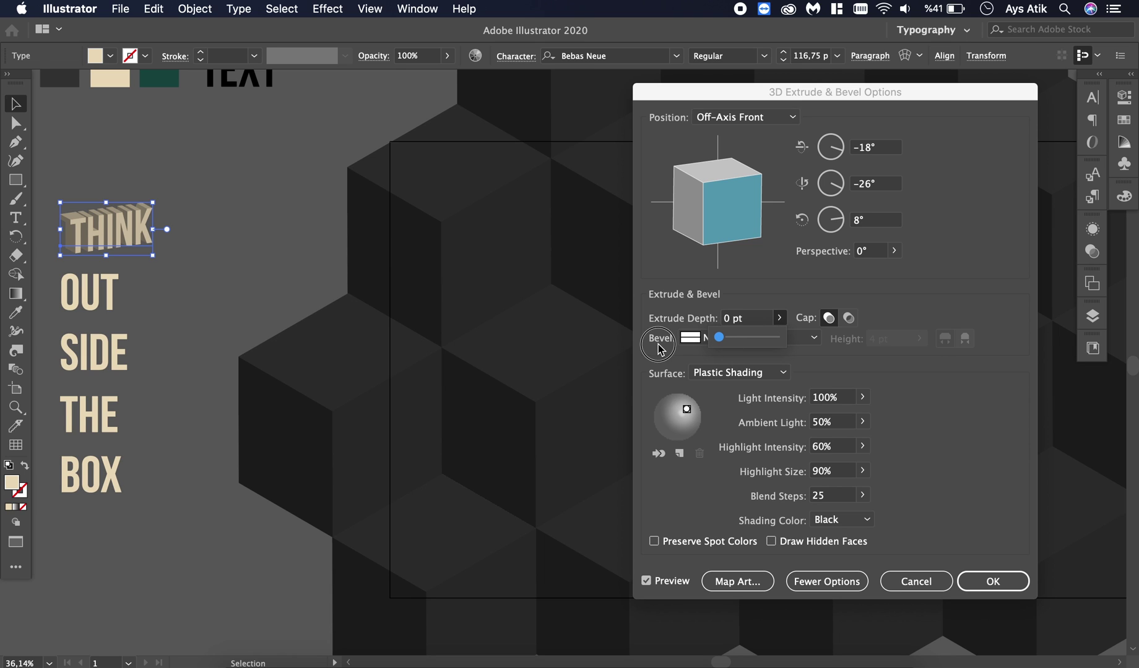
Set the THINK text's 3D position to Isometric Right and apply the effect
click(791, 119)
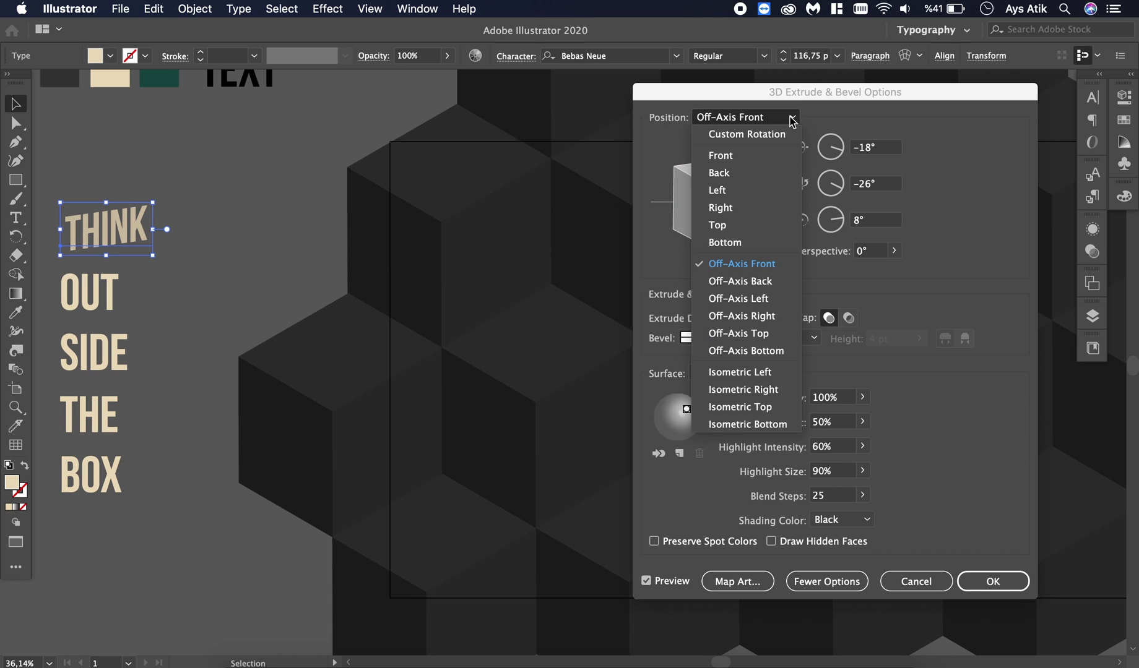
click(772, 394)
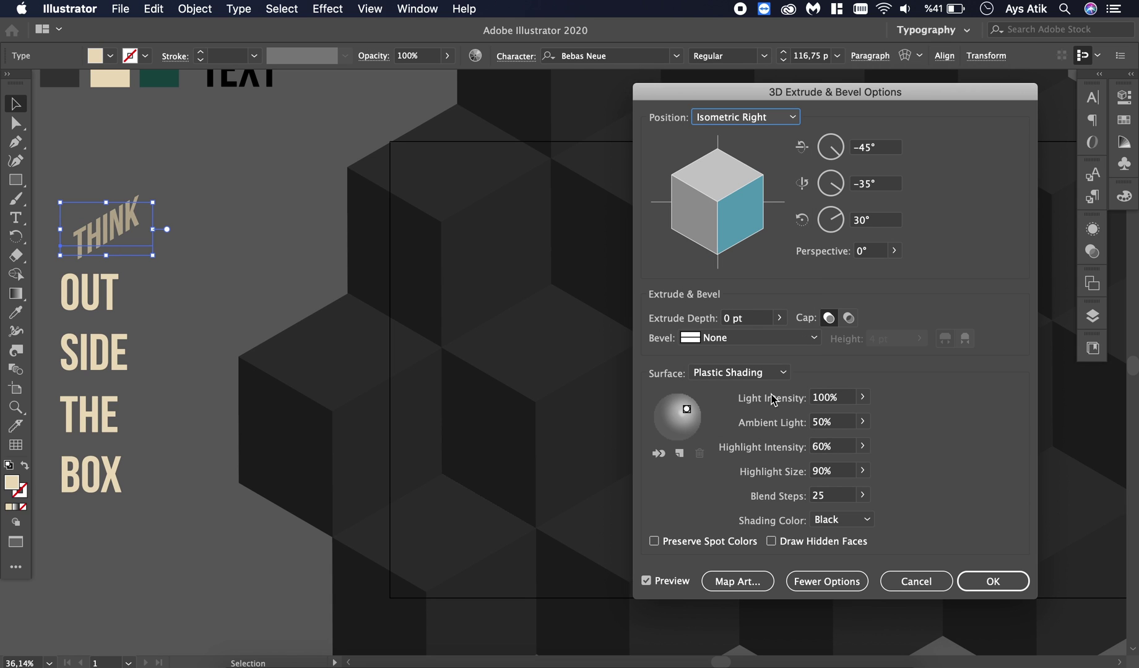
click(973, 581)
click(229, 237)
Bring the column of five words nearest the cubes to the front of the stacking order
scroll(229, 237, down, 3)
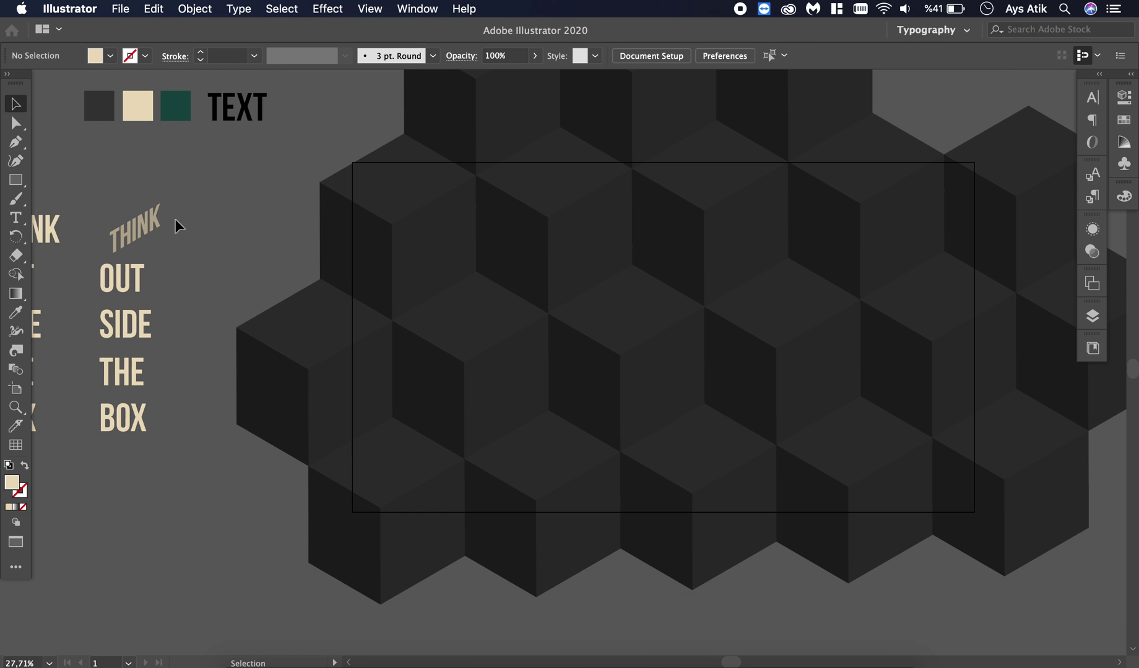
scroll(159, 227, down, 1)
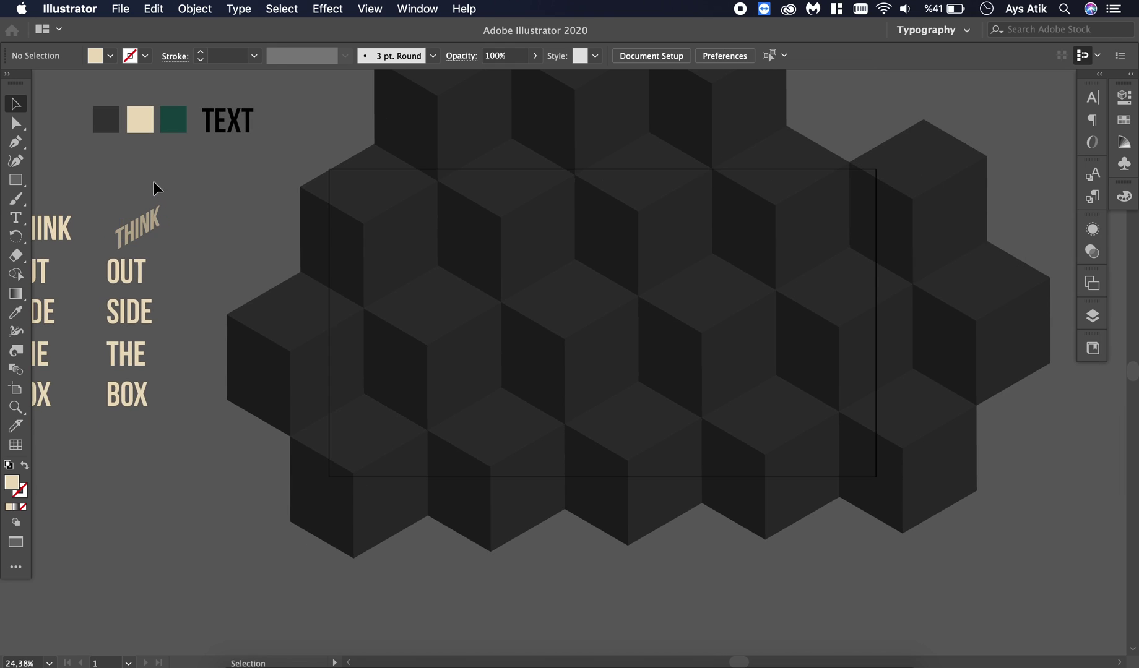
click(127, 354)
right_click(127, 354)
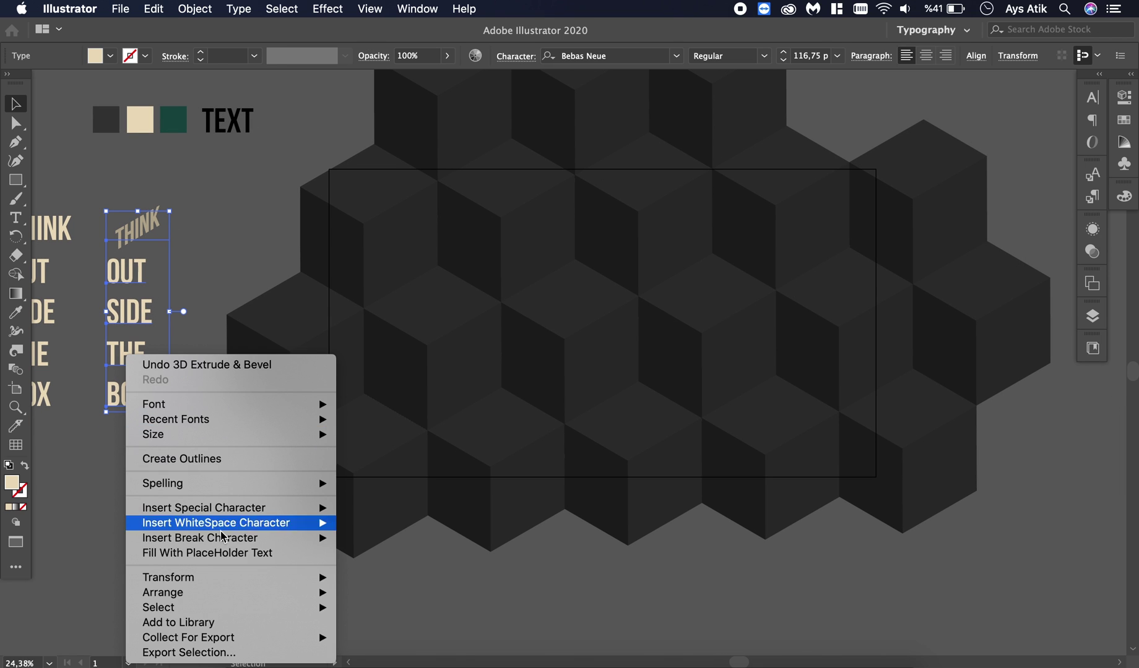
mouse_move(307, 593)
click(356, 584)
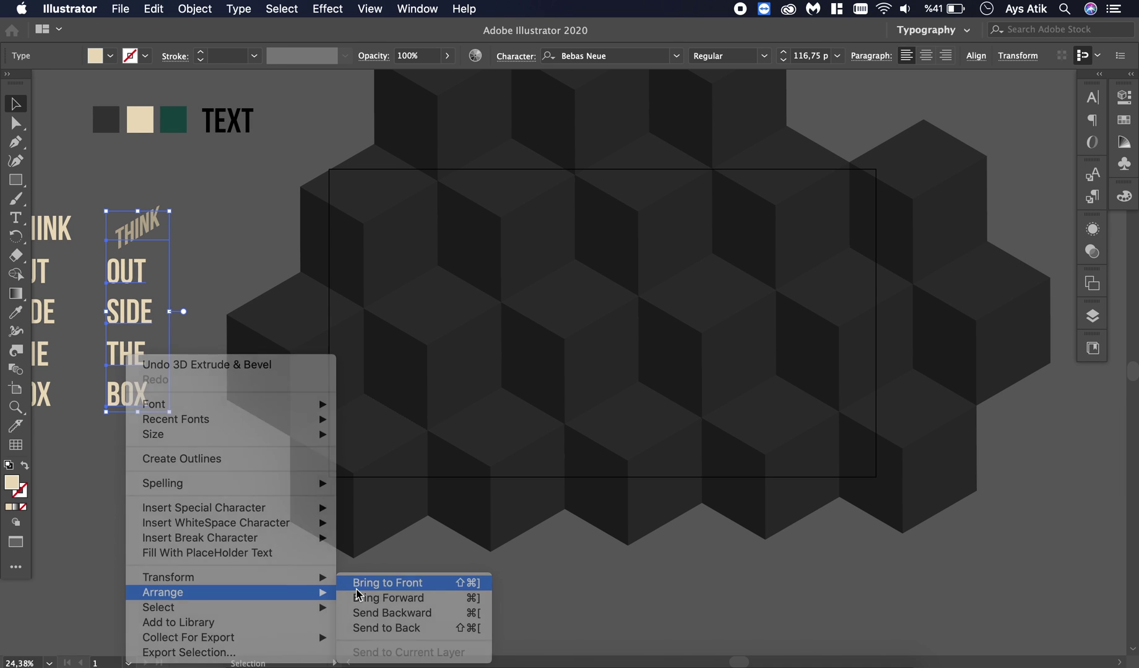
click(214, 510)
Move the isometric THINK text onto the right face of the second cube in the artboard's upper row
drag(146, 222, 544, 222)
click(569, 622)
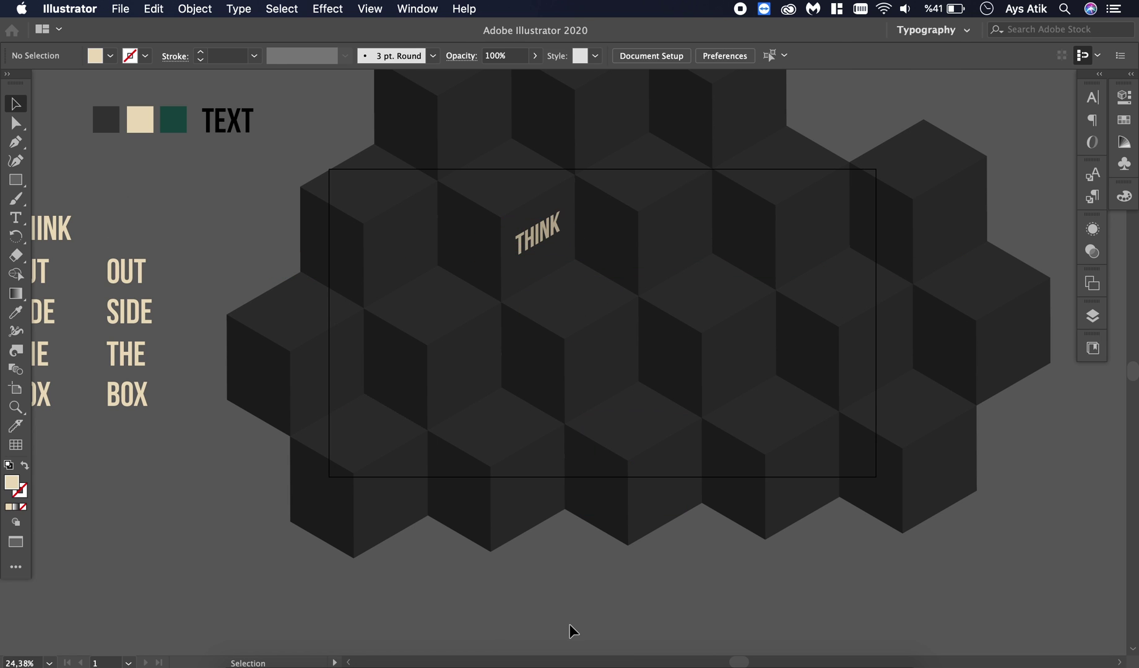
scroll(630, 225, up, 3)
scroll(630, 224, up, 5)
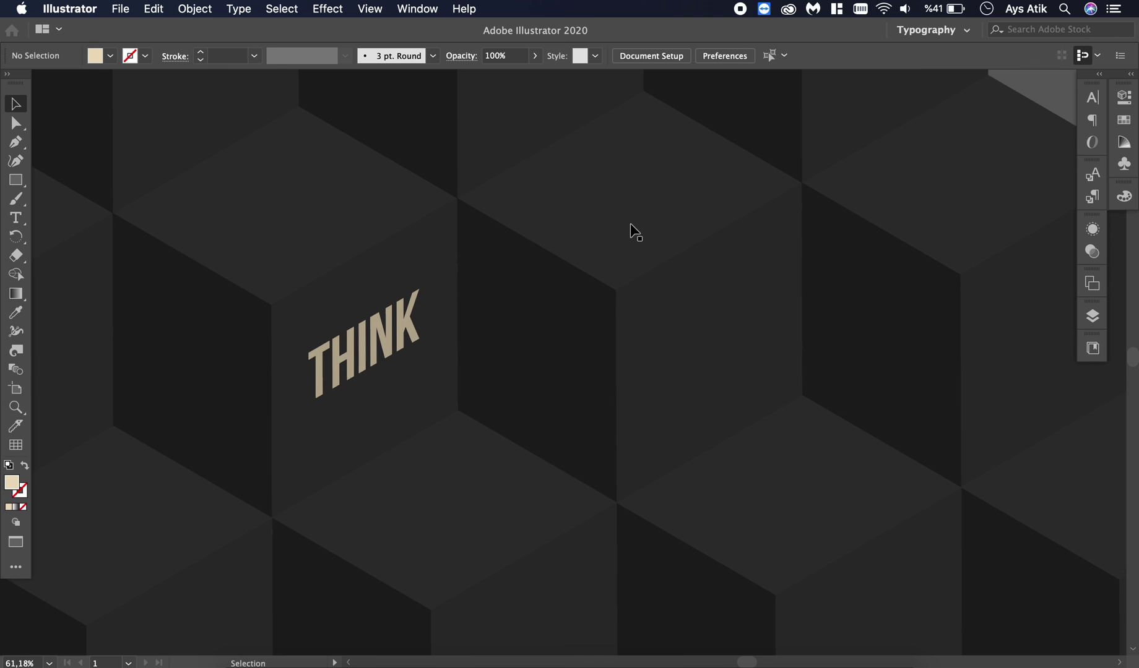
scroll(631, 223, down, 5)
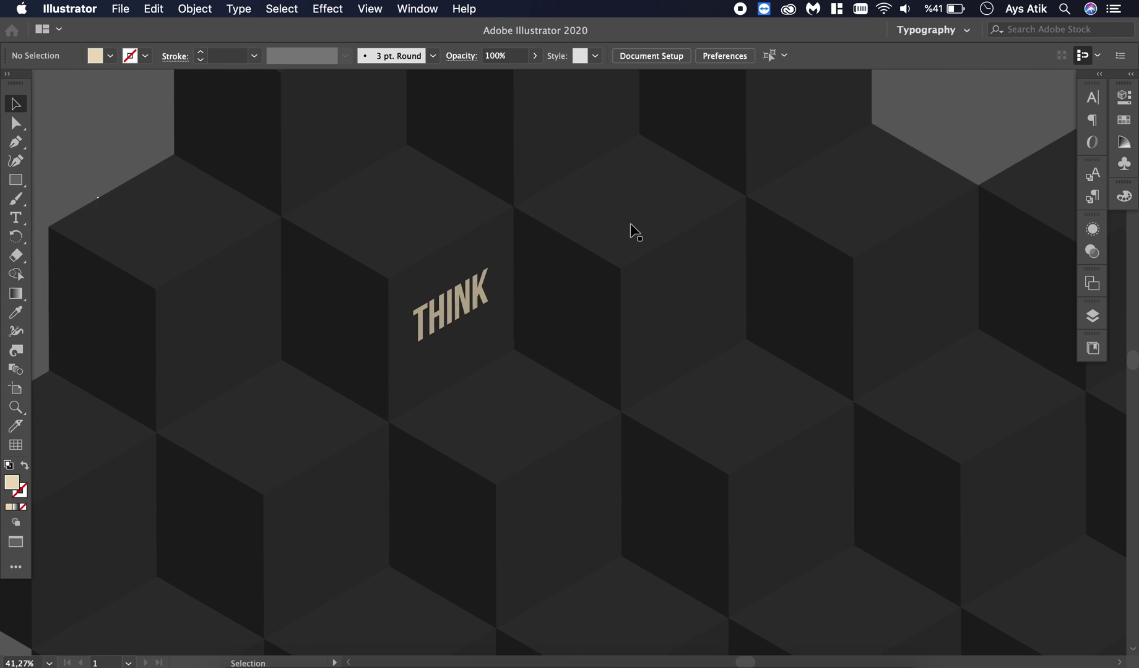
Move the OUT text onto the left face of the cube just right of the THINK cube
scroll(630, 223, right, 3)
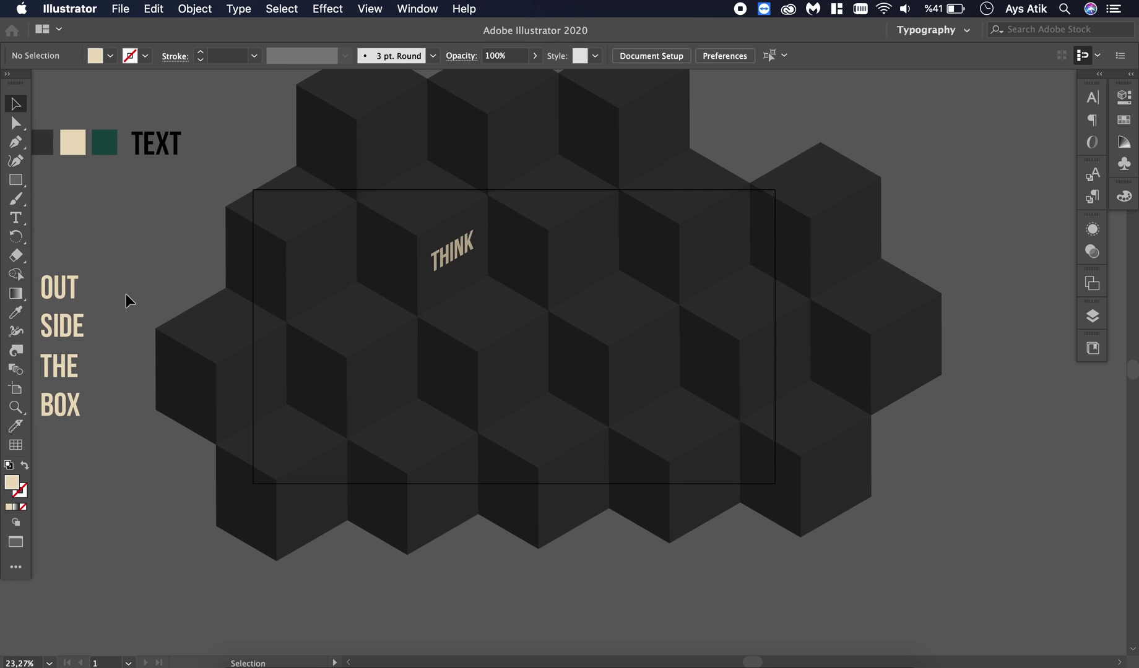
drag(73, 289, 557, 273)
scroll(558, 272, up, 1)
scroll(558, 273, up, 5)
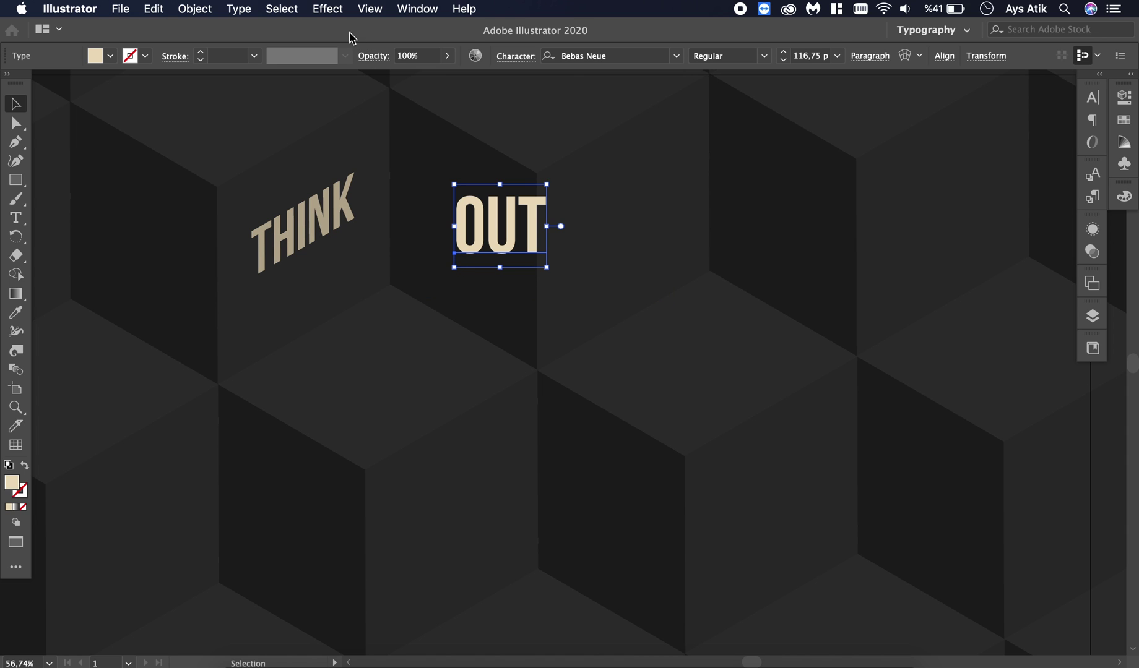
scroll(528, 204, right, 5)
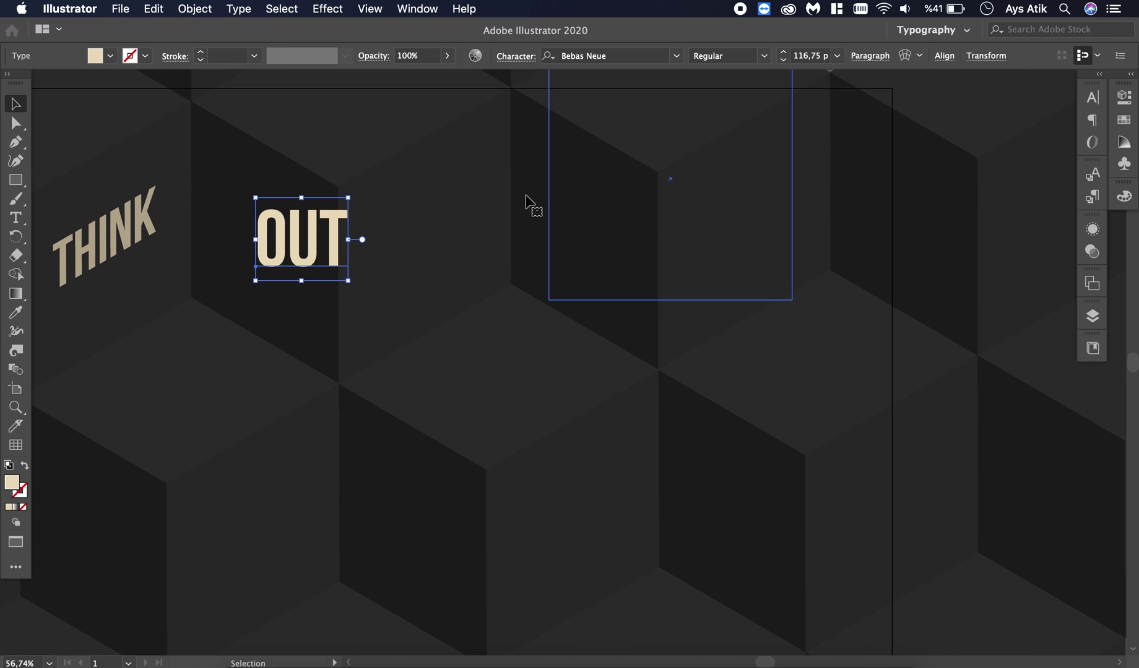
Apply a 3D Extrude & Bevel effect to OUT with 0 pt extrude depth and the Isometric Left position
click(330, 10)
mouse_move(413, 109)
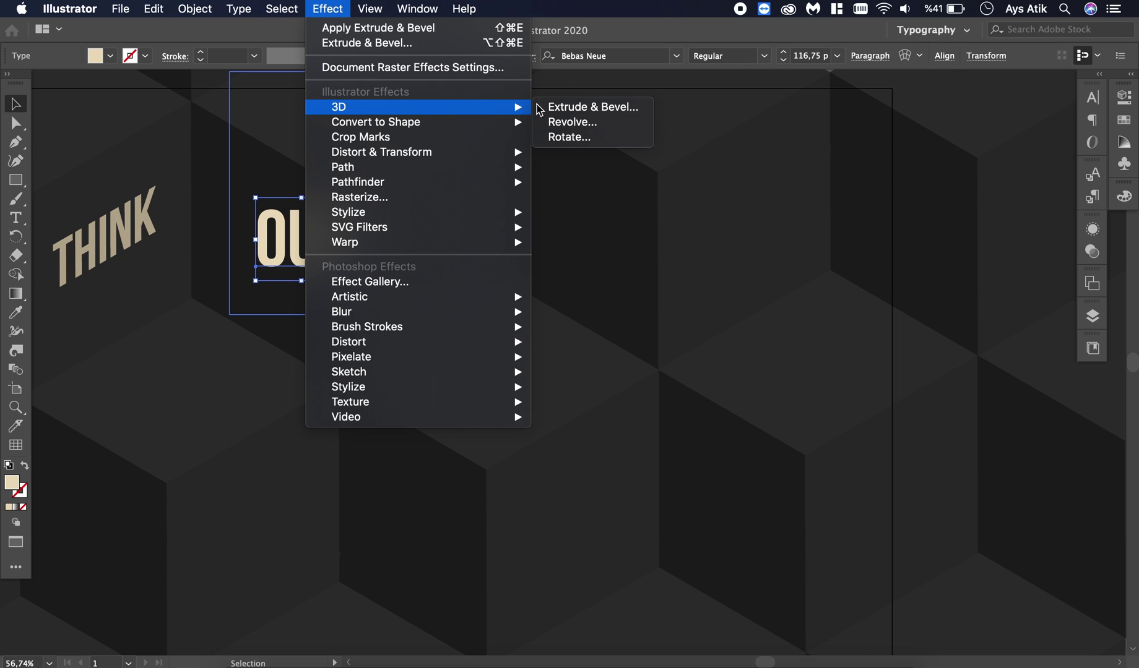
click(574, 107)
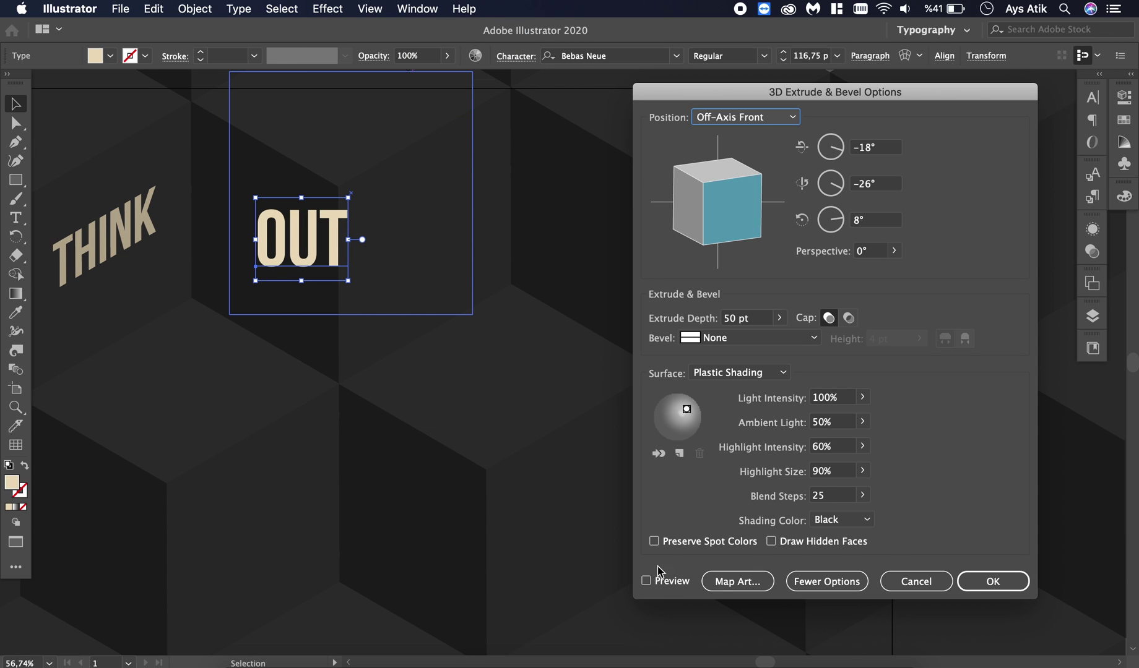
click(657, 585)
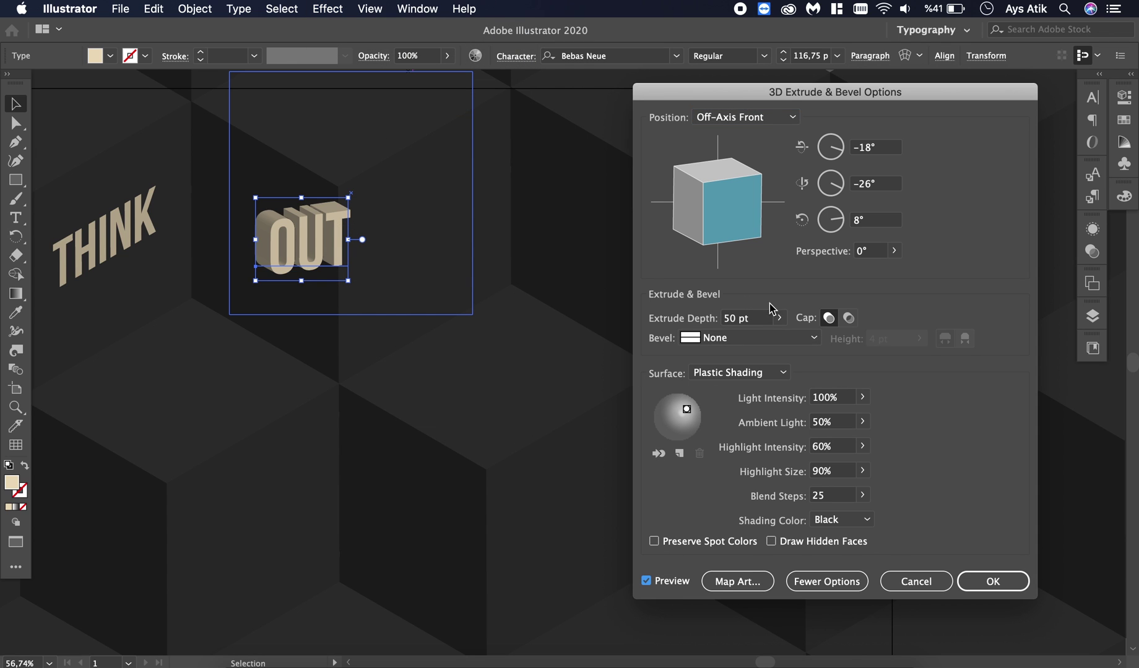
click(781, 318)
drag(721, 340, 684, 338)
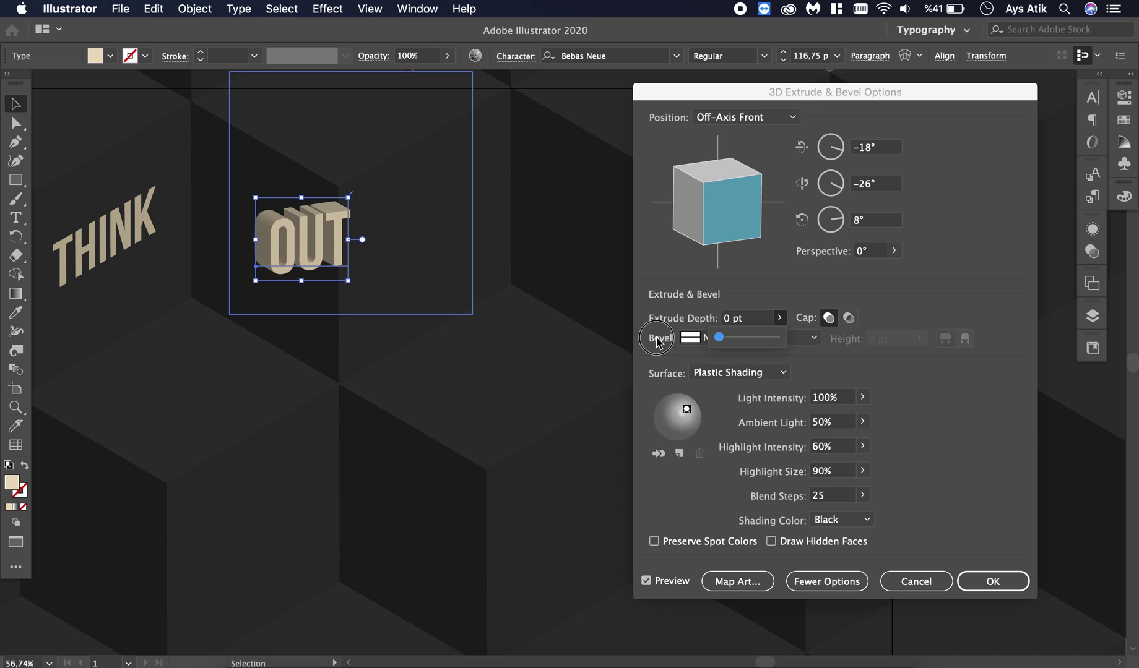
click(790, 117)
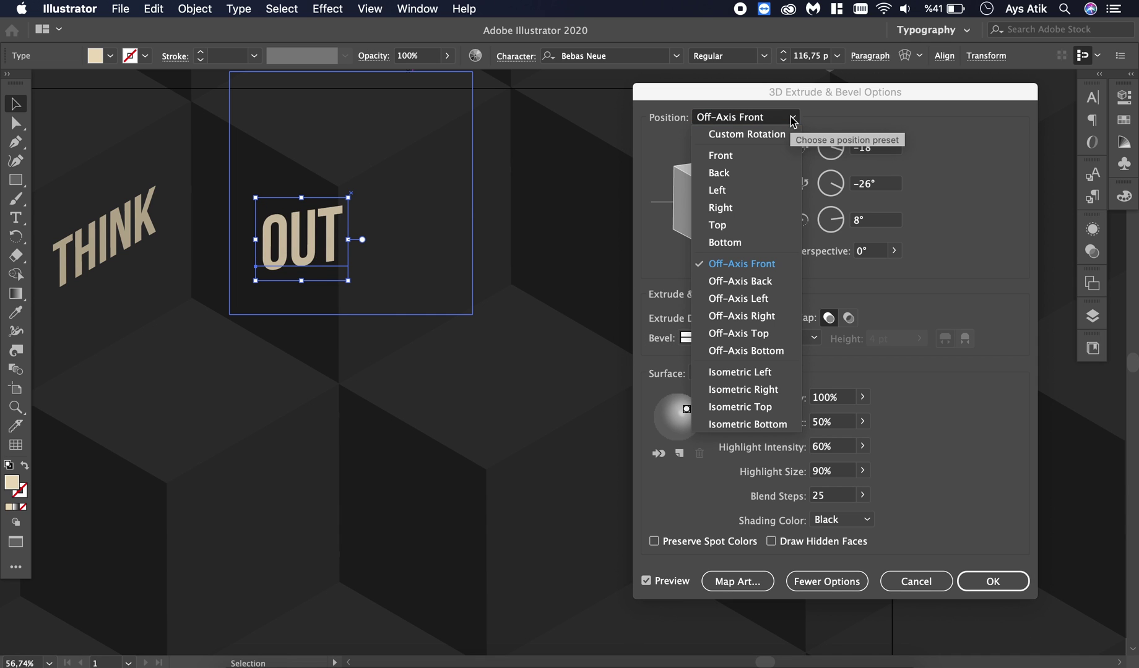
click(778, 378)
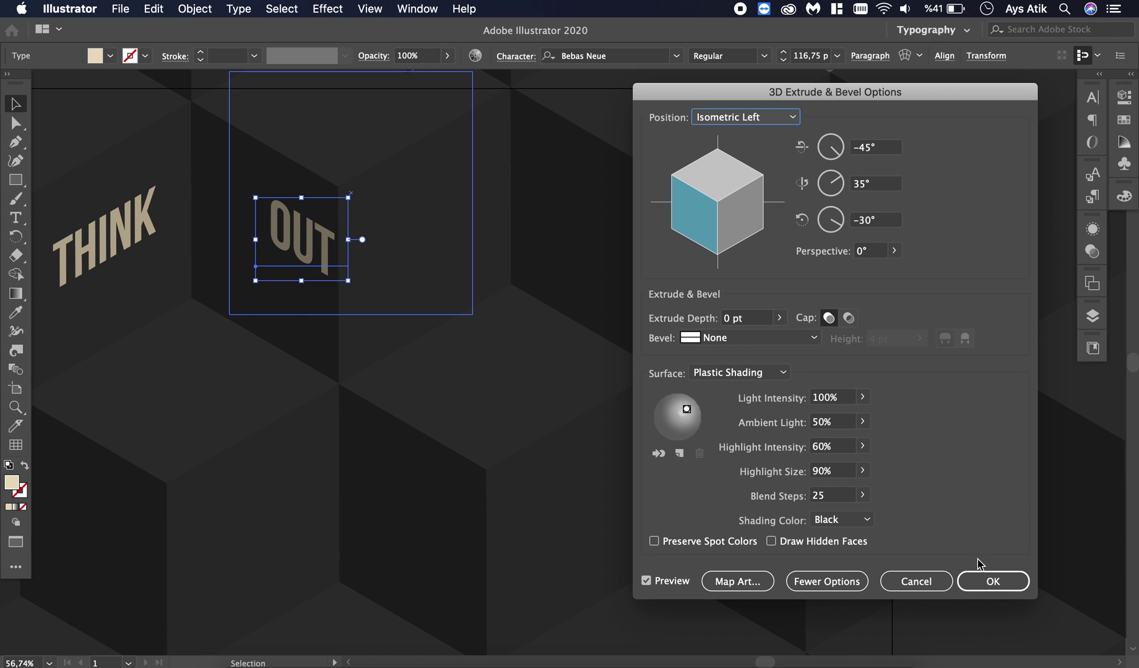
click(992, 581)
Nudge the isometric OUT text slightly left and down on its cube's left face
scroll(445, 287, up, 6)
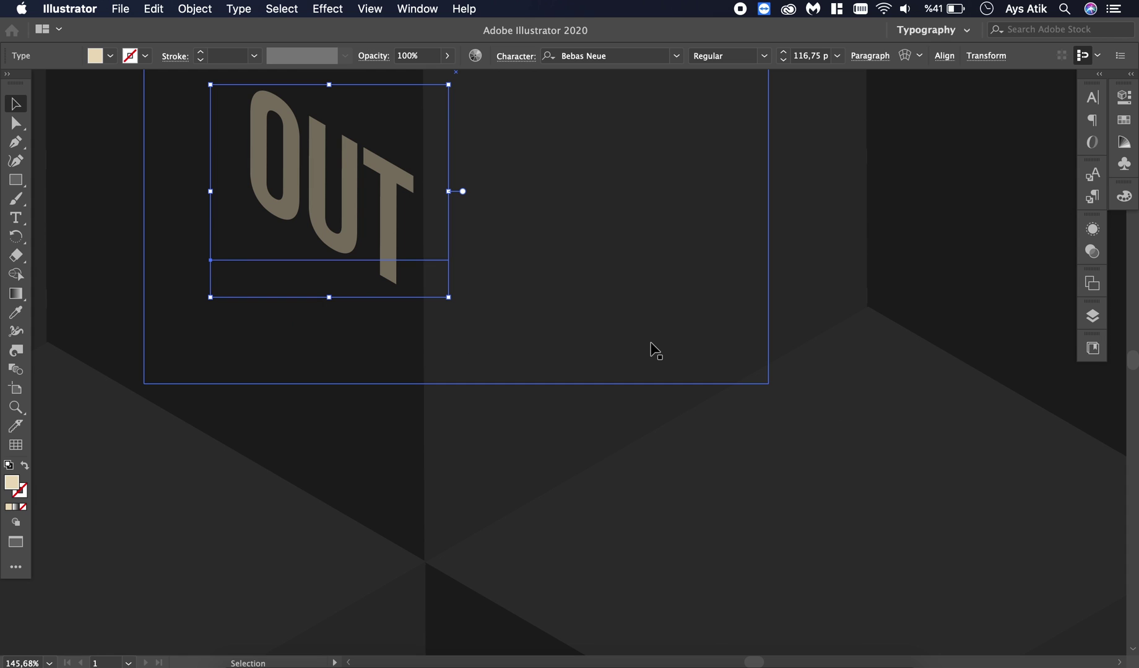
key(shift)
key(shift+Right)
key(shift+Left)
key(Left)
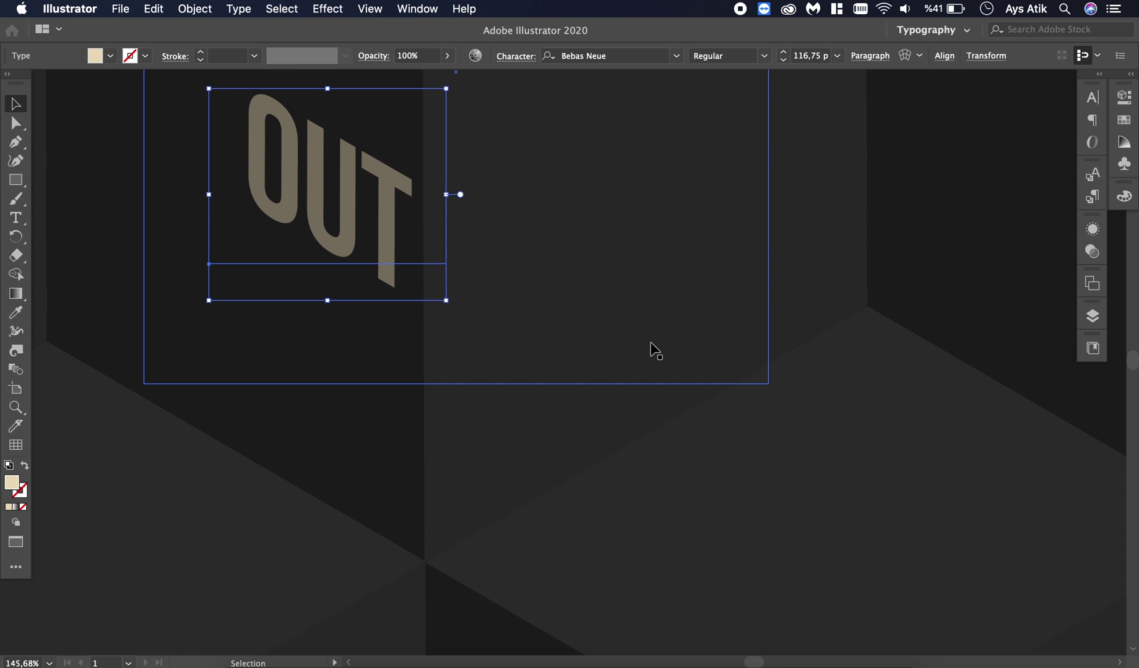
scroll(655, 351, down, 5)
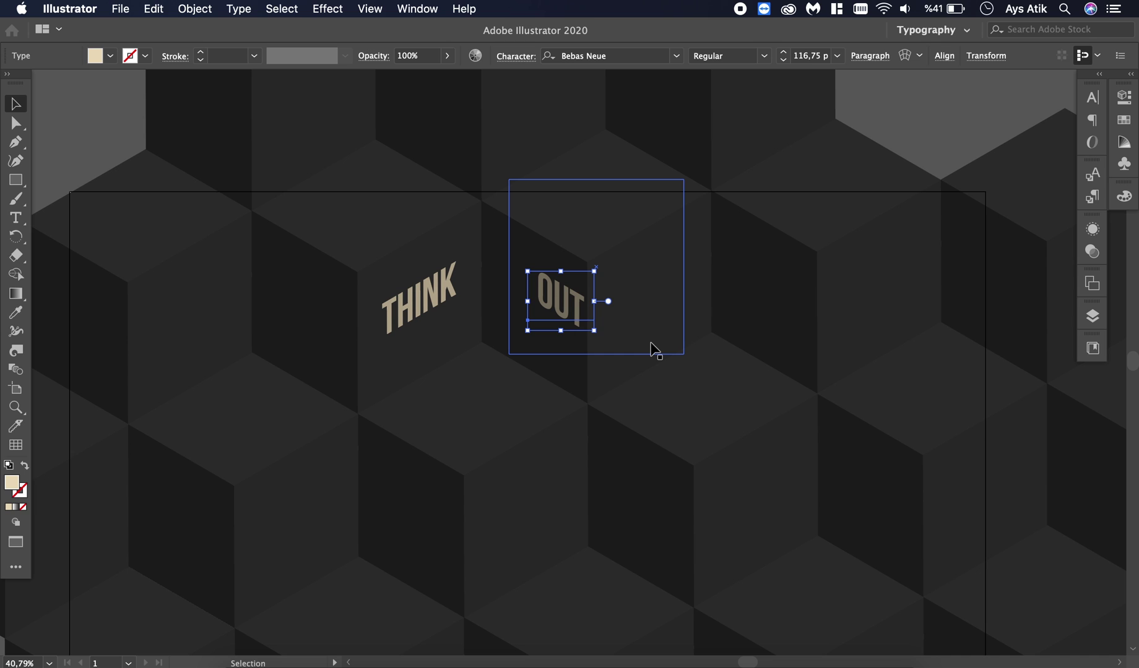
key(shift+Down)
key(shift+Down)
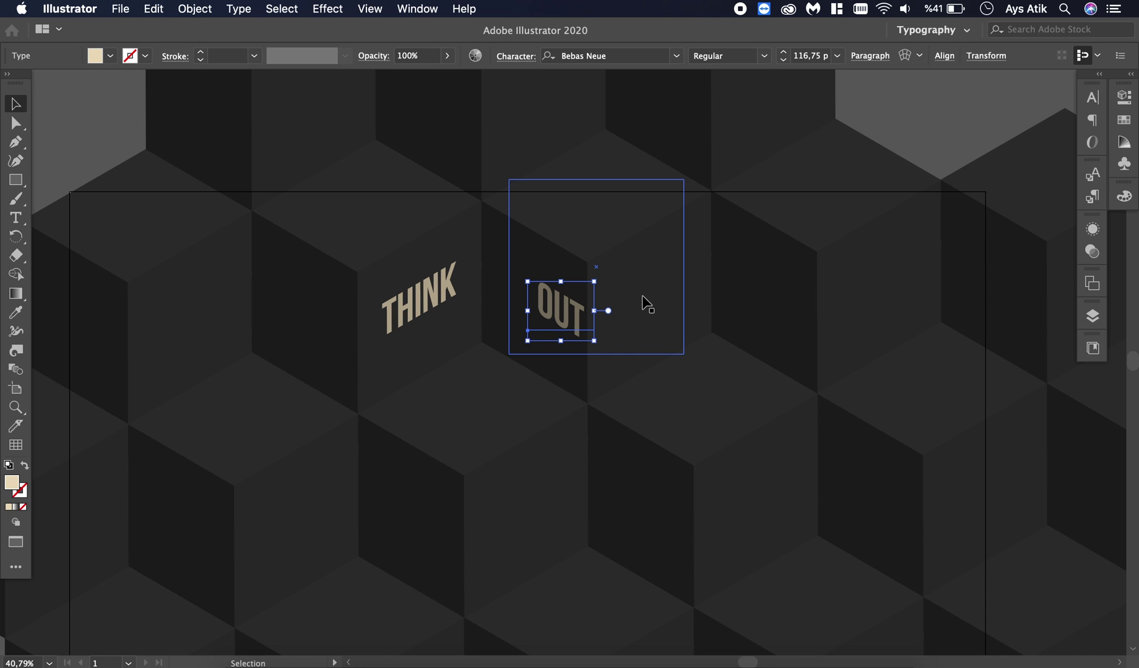
Move the SIDE text onto the right face of the cube that carries OUT
scroll(642, 297, down, 3)
click(236, 490)
drag(169, 372, 654, 314)
Apply a 3D Extrude & Bevel effect to SIDE with 0 pt extrude depth and the Isometric Right position
scroll(640, 285, up, 4)
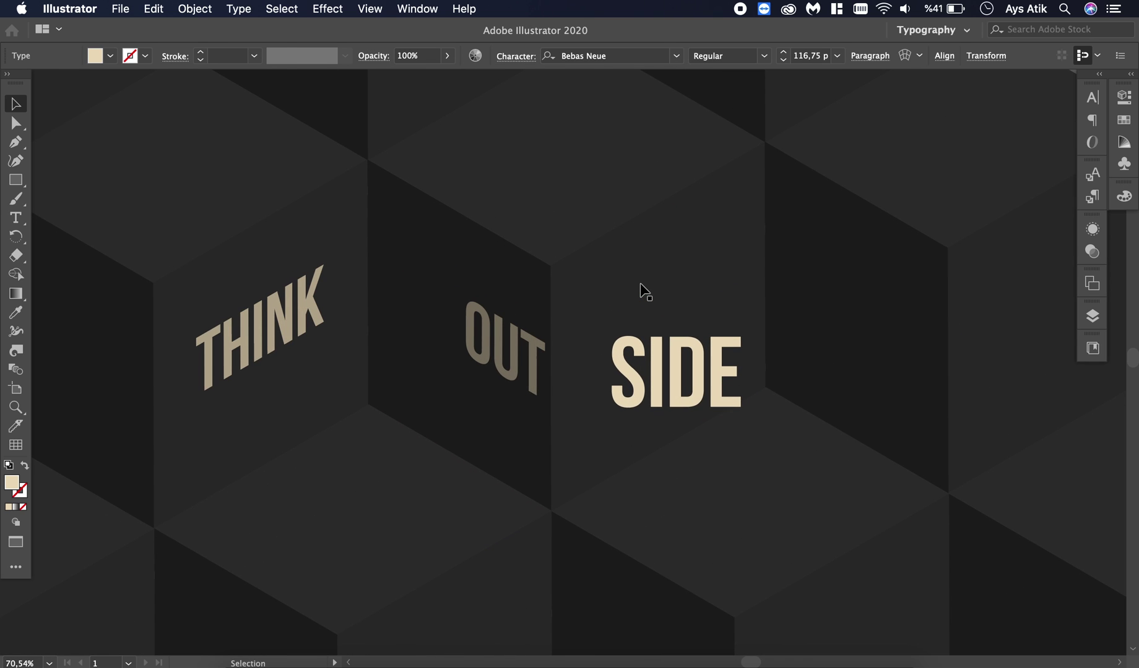
scroll(640, 283, right, 5)
scroll(640, 283, down, 2)
click(340, 7)
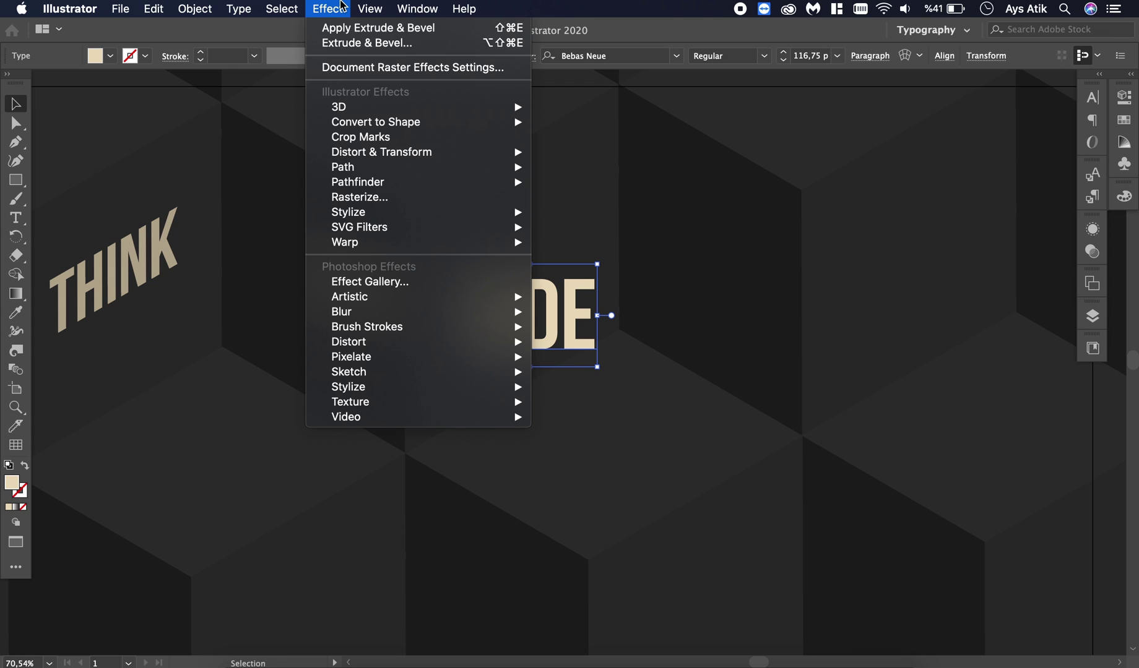
mouse_move(375, 105)
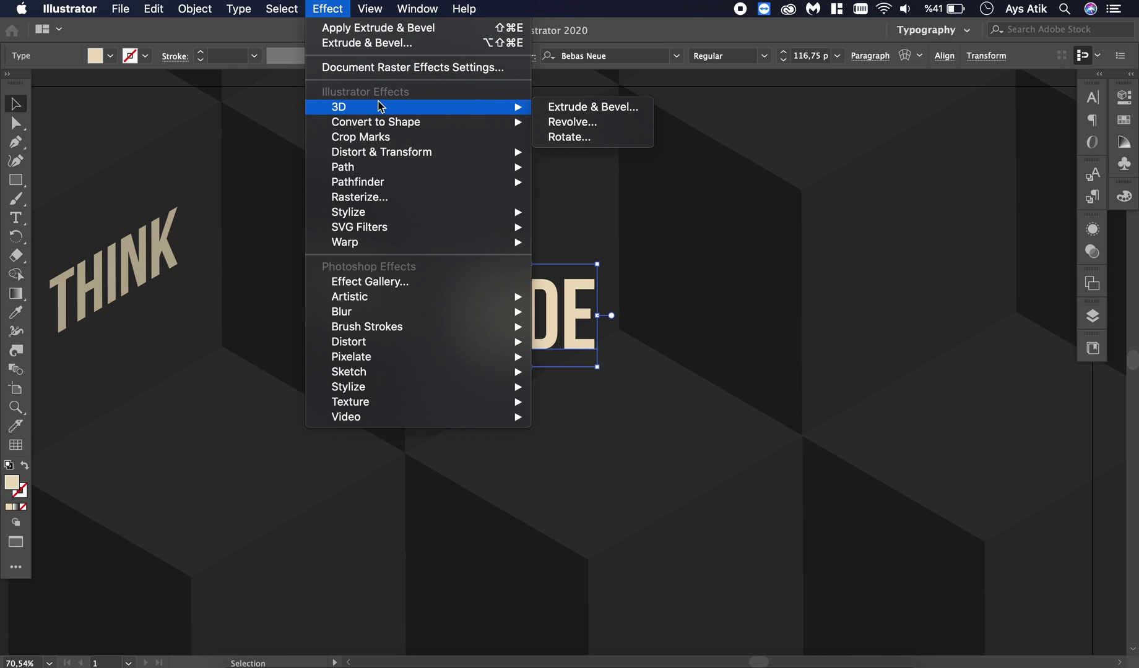
click(577, 108)
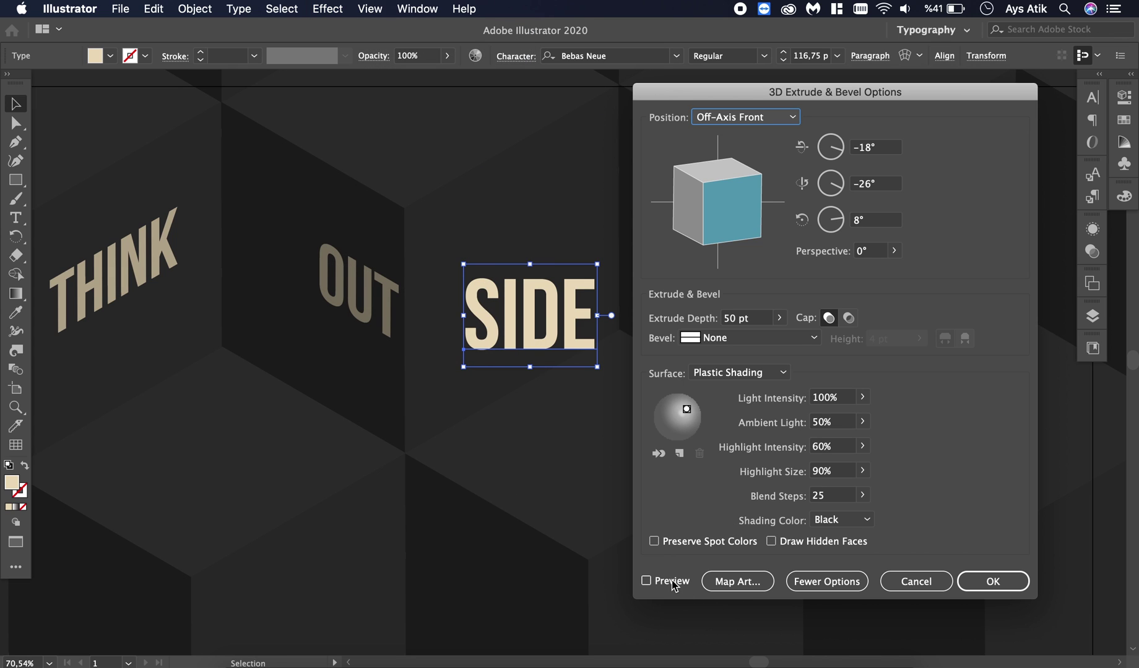
click(673, 583)
click(779, 317)
drag(722, 340, 641, 331)
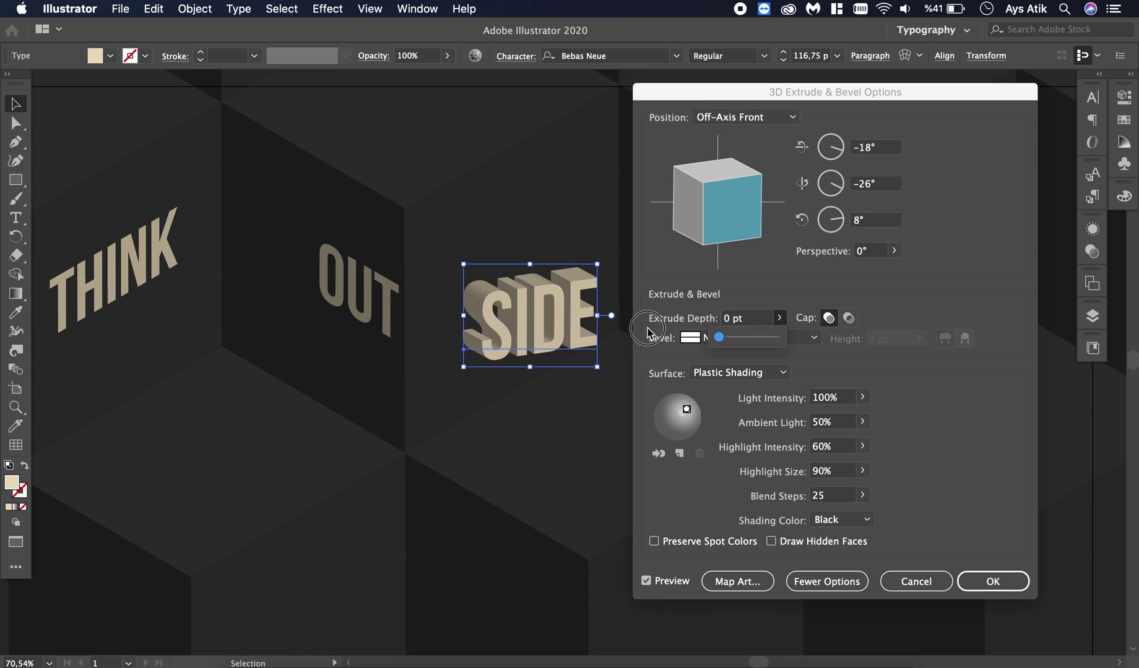
click(791, 120)
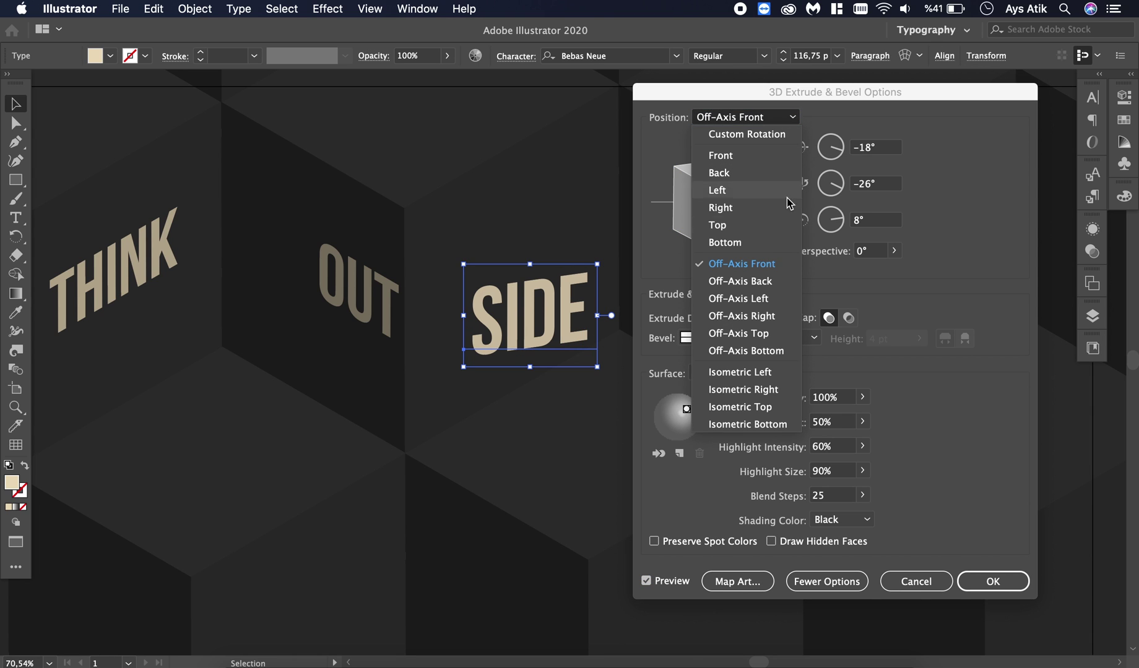
click(774, 390)
click(993, 581)
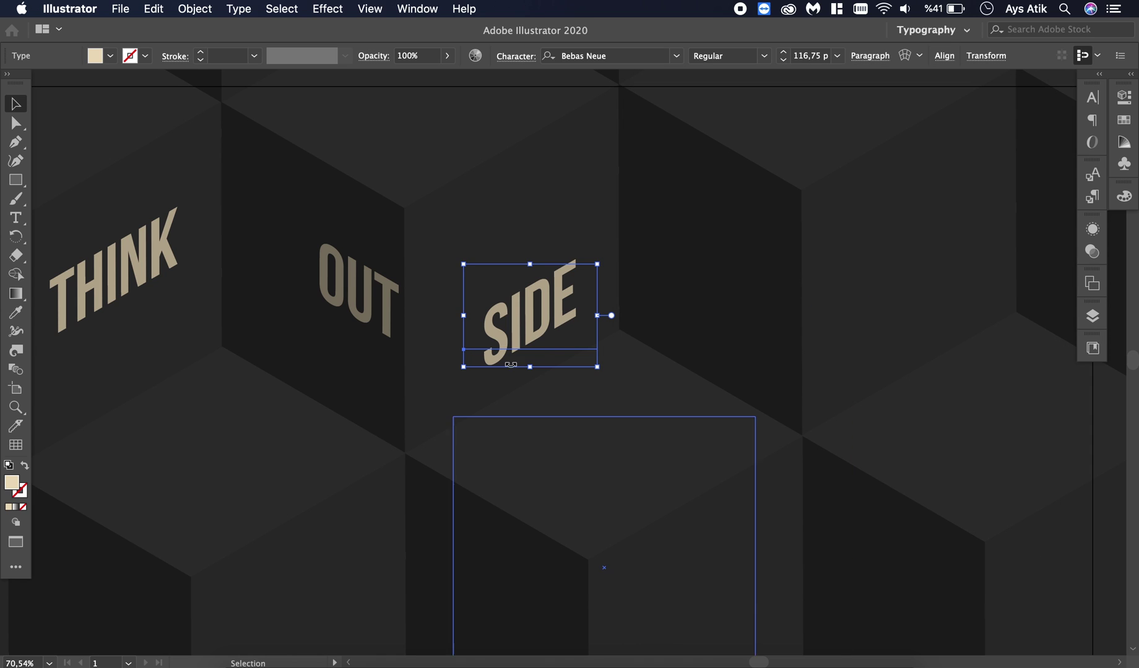
Nudge the isometric SIDE text left and slightly up so it sits right beside OUT across the cube's vertical edge
scroll(447, 306, up, 2)
click(513, 377)
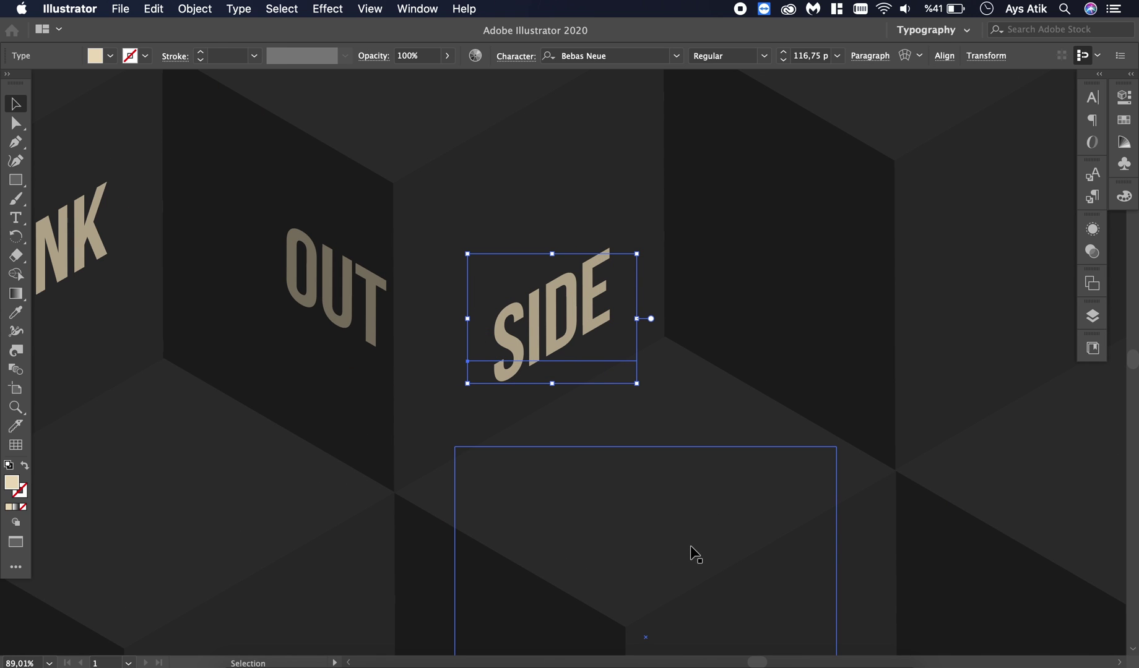
key(shift+Left)
key(shift+Left)
key(shift+Left)
key(shift+Up)
key(shift+Up)
key(shift+Left)
key(shift+Left)
key(shift+Left)
key(shift+Left)
key(shift+Up)
key(shift+Down)
key(Right)
key(Up)
key(Right)
key(Right)
key(Down)
key(Down)
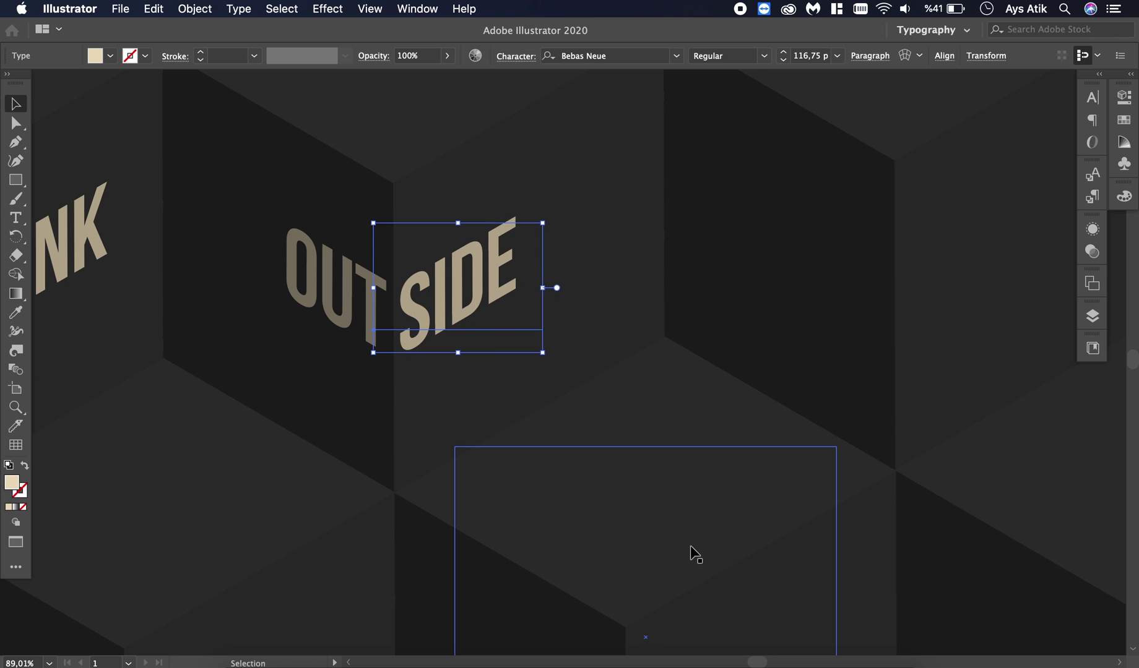
Fine-tune the horizontal gap between SIDE and OUT with small nudges of the SIDE text
scroll(696, 555, down, 5)
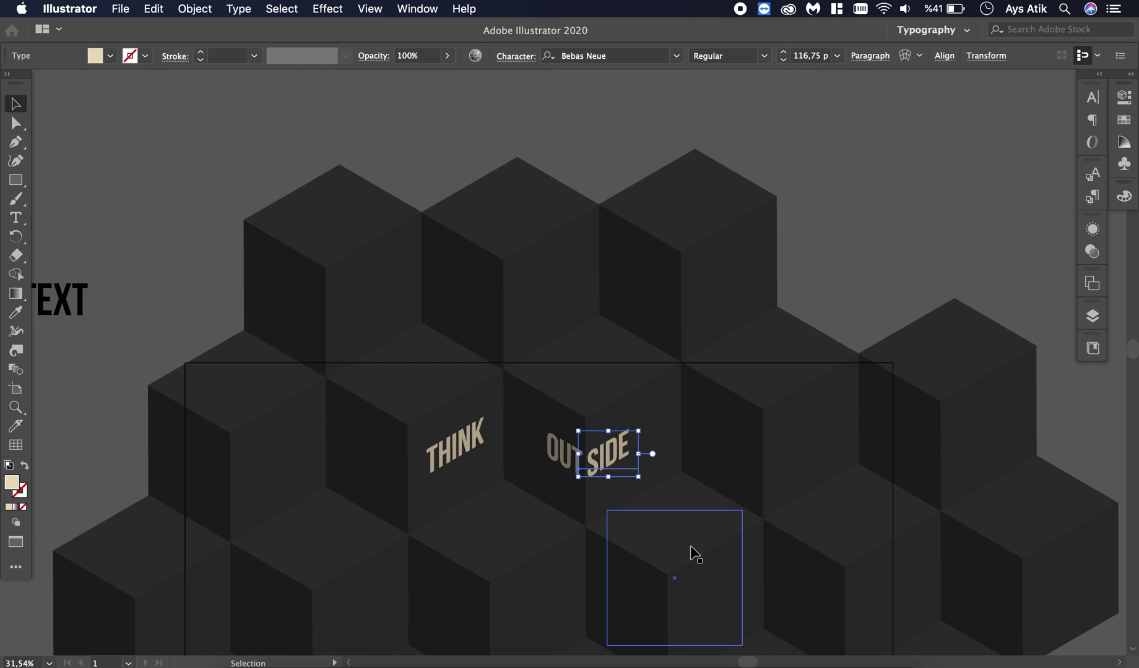
click(937, 197)
scroll(937, 197, down, 5)
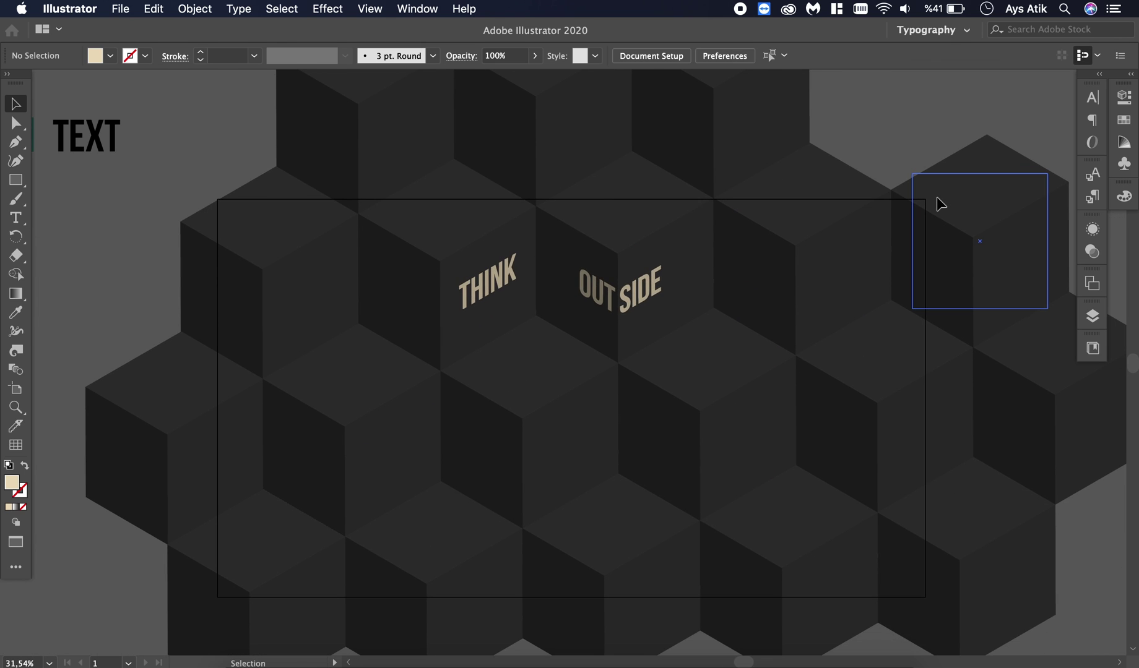
click(642, 286)
key(Right)
key(Right)
key(Right)
key(Right)
key(Right)
key(Right)
key(Right)
key(Right)
key(Right)
key(Right)
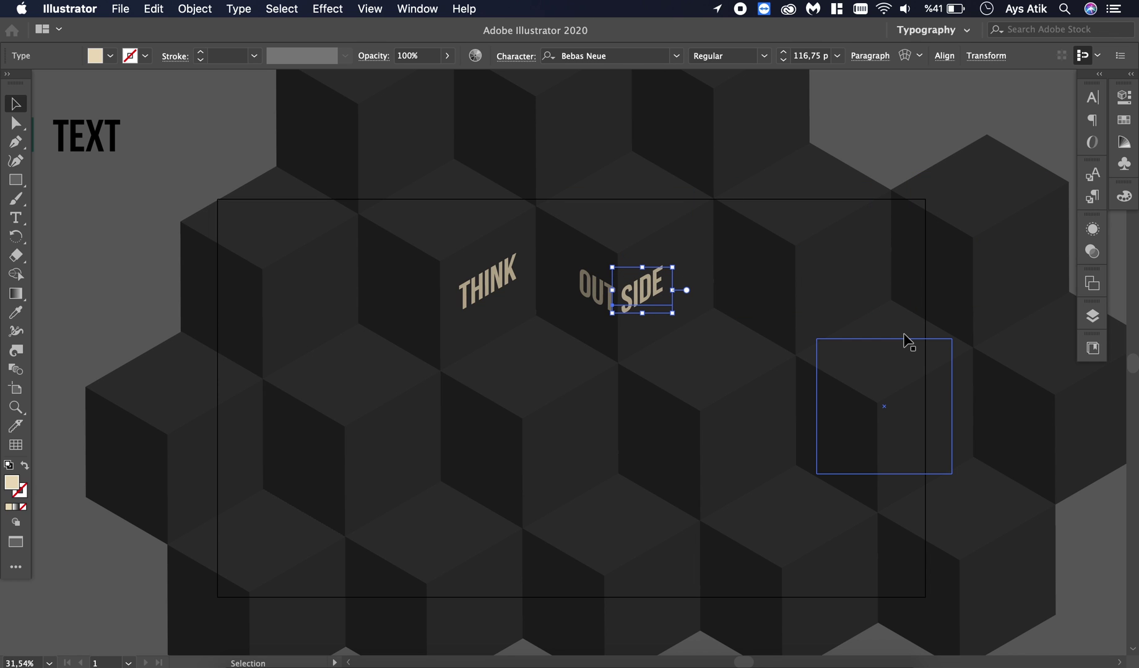
click(901, 163)
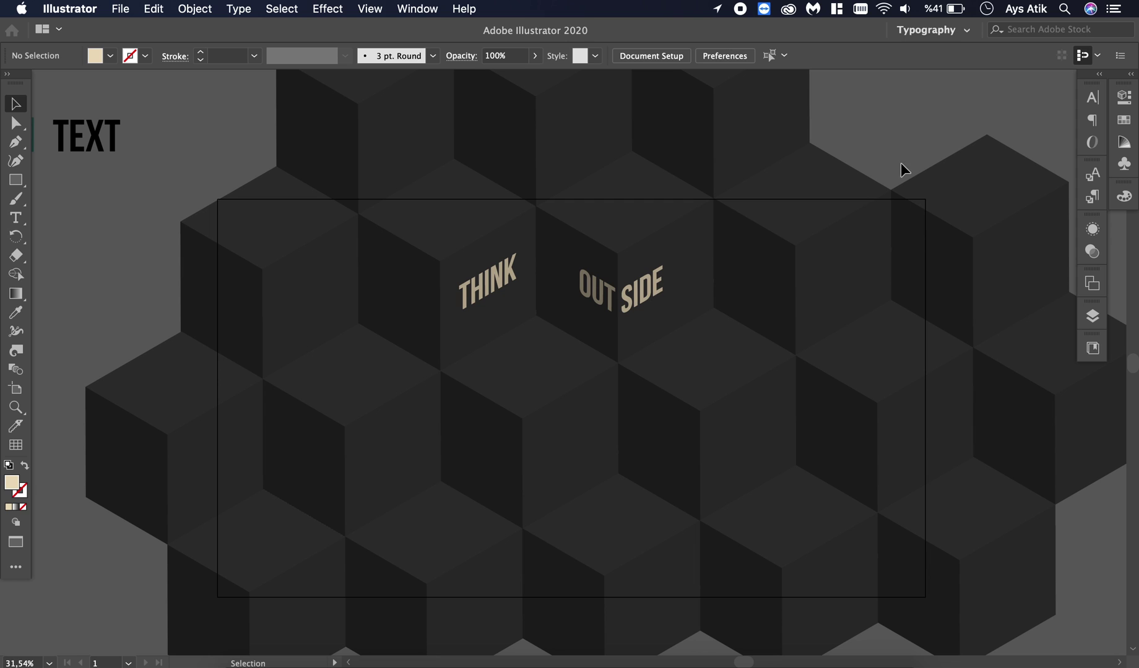
click(633, 303)
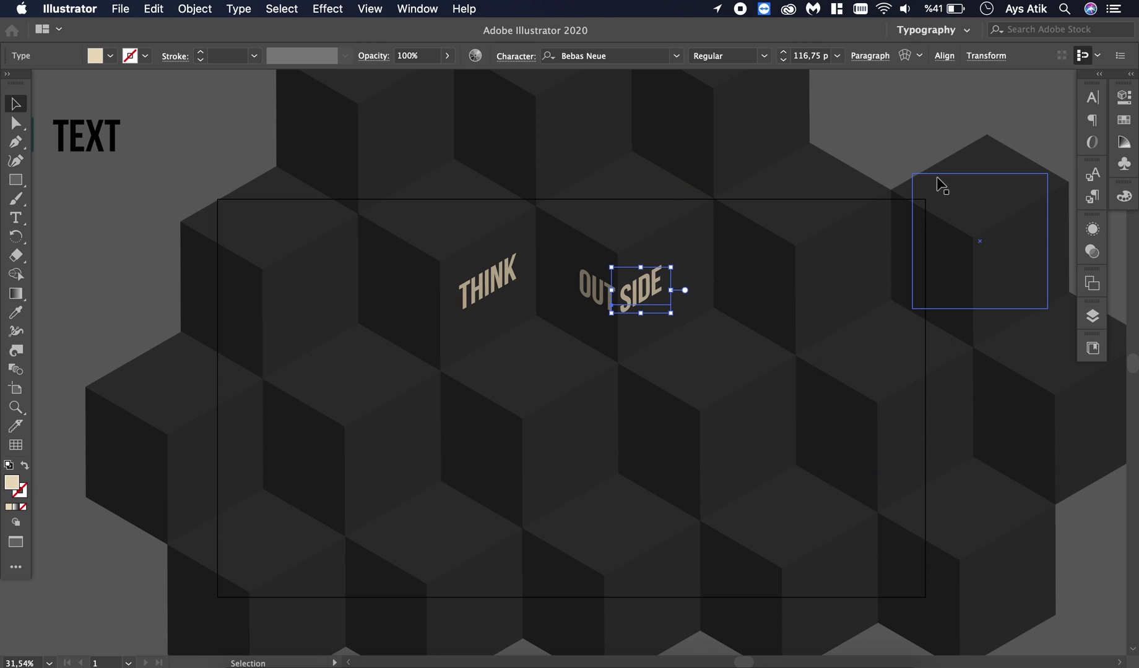
click(898, 142)
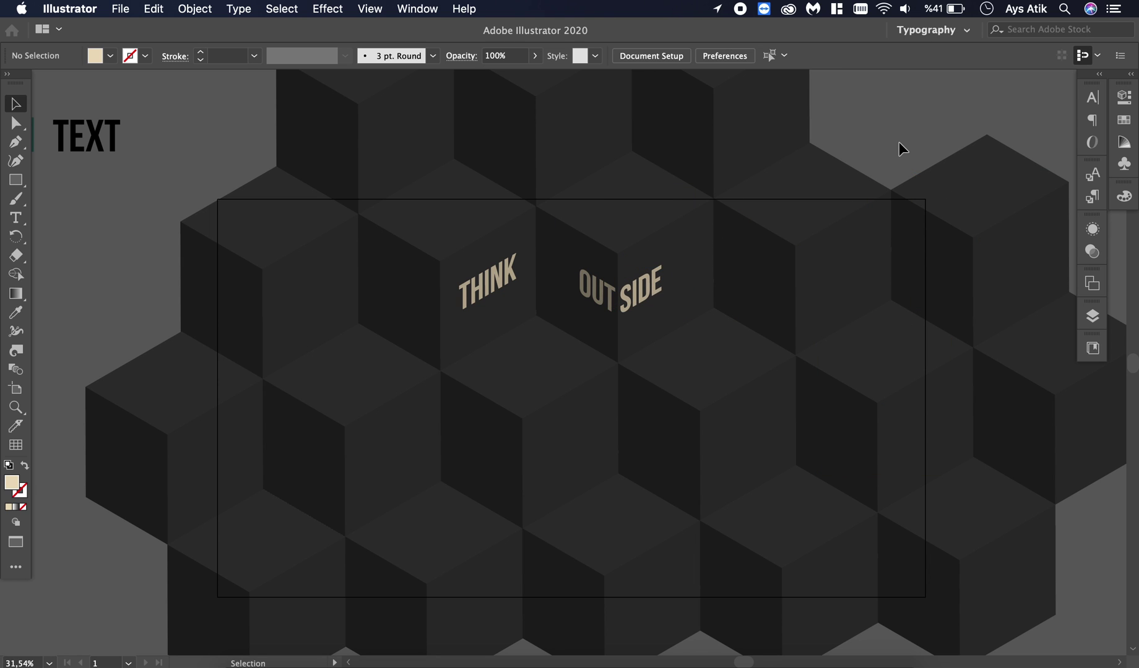
click(646, 304)
click(138, 214)
Move the THE text onto the top face of the cube just below THINK and OUT
scroll(138, 215, down, 2)
scroll(138, 215, left, 3)
scroll(138, 214, up, 1)
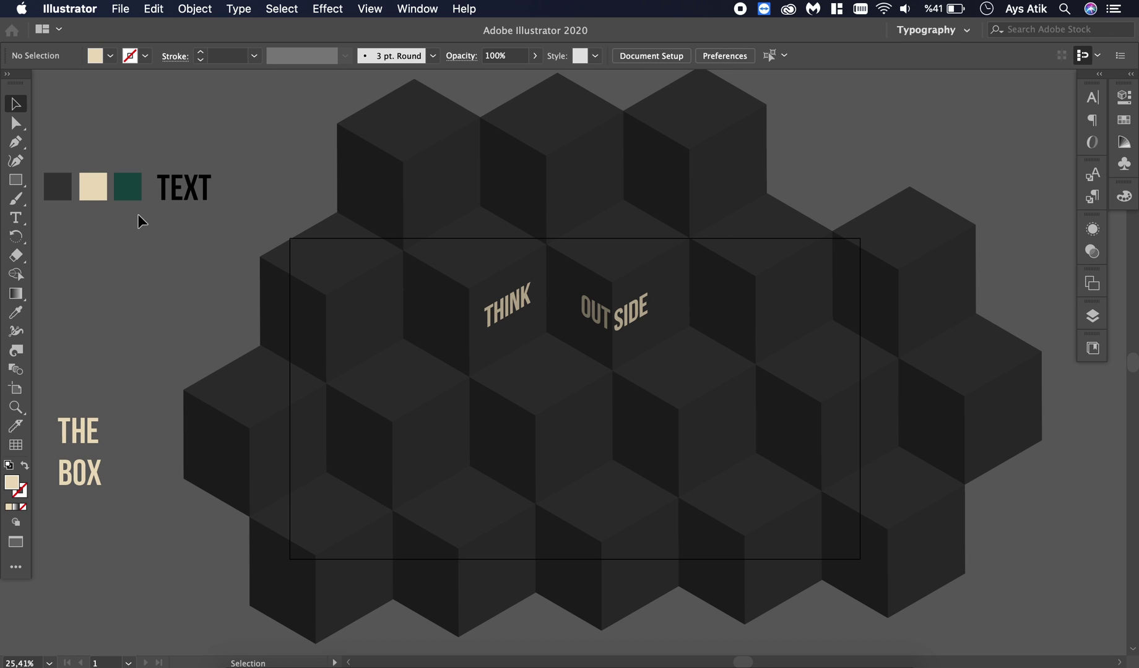
drag(99, 431, 560, 379)
drag(560, 379, 560, 379)
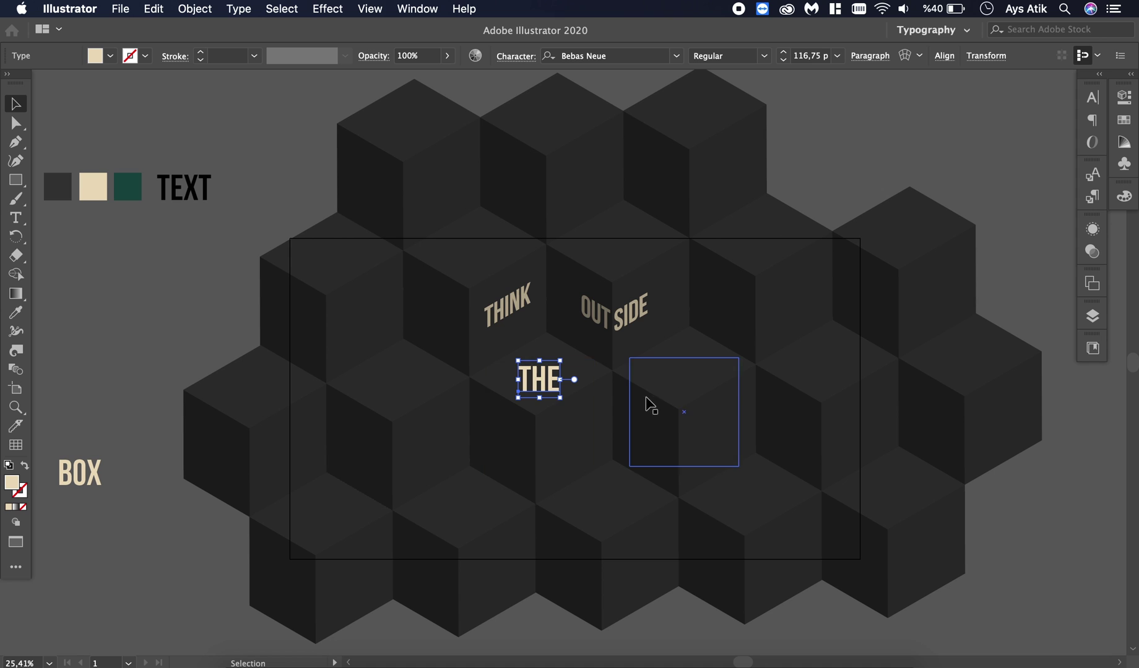
Apply a 3D Extrude & Bevel effect to THE with 0 pt extrude depth and the Isometric Top position
click(328, 9)
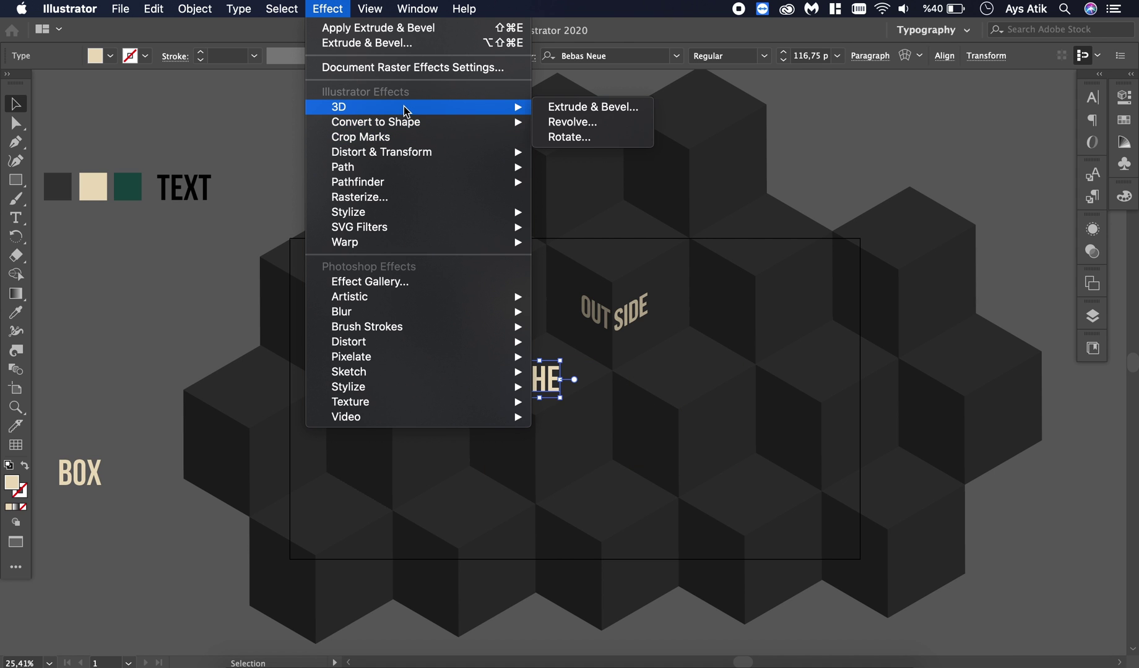
click(192, 284)
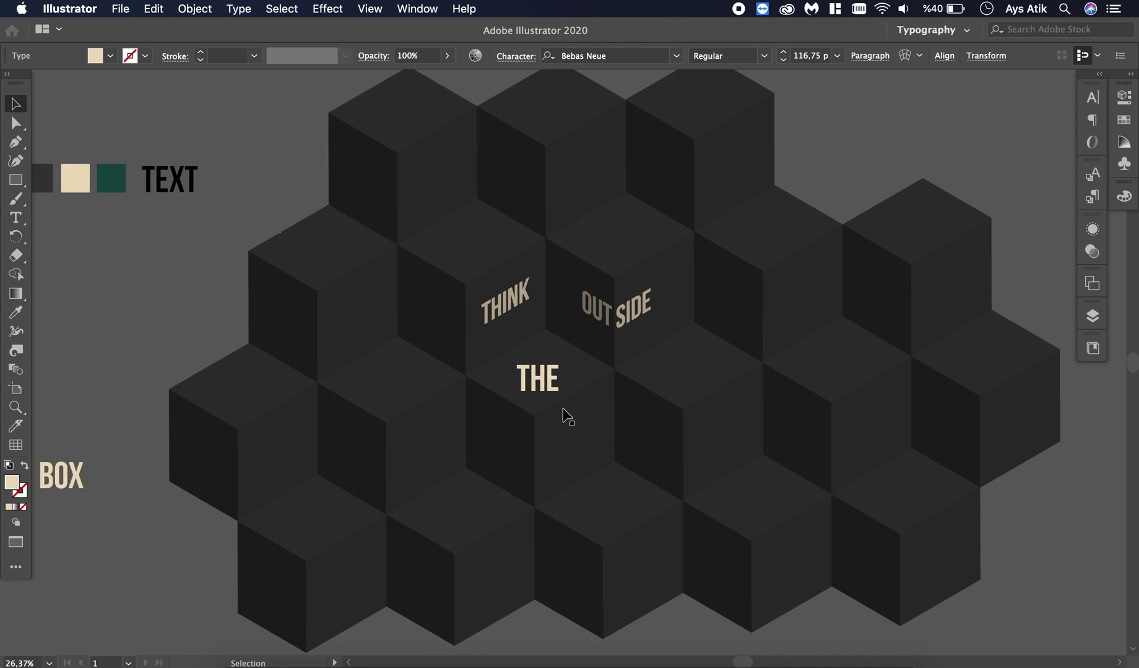
scroll(562, 407, up, 5)
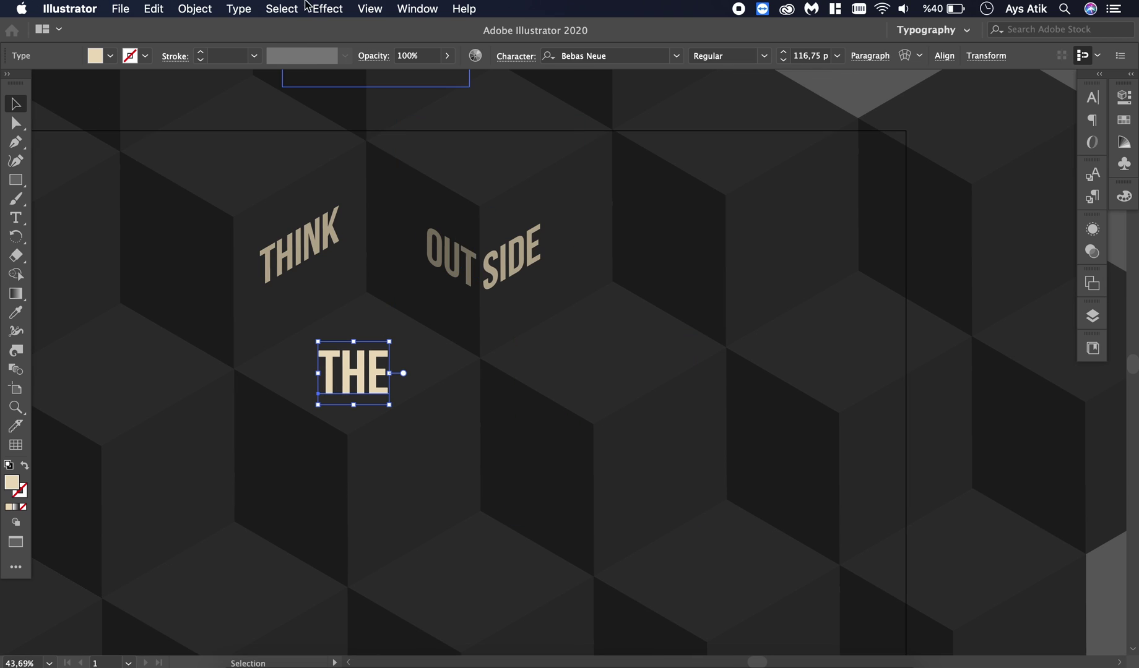
click(284, 9)
mouse_move(327, 9)
mouse_move(417, 106)
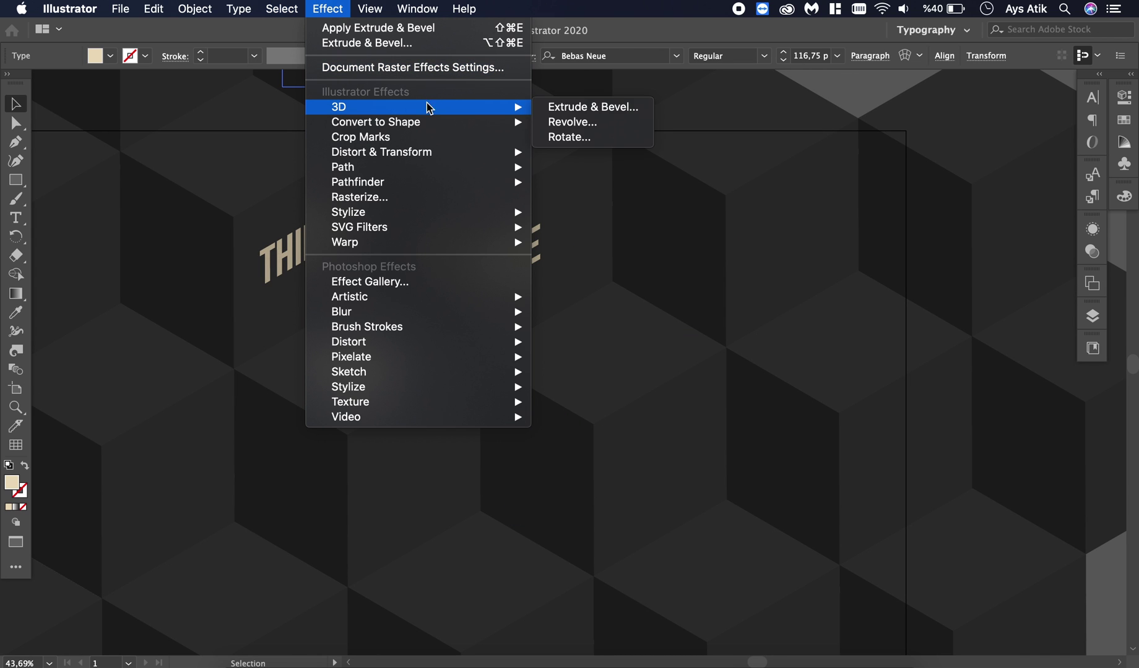
click(594, 106)
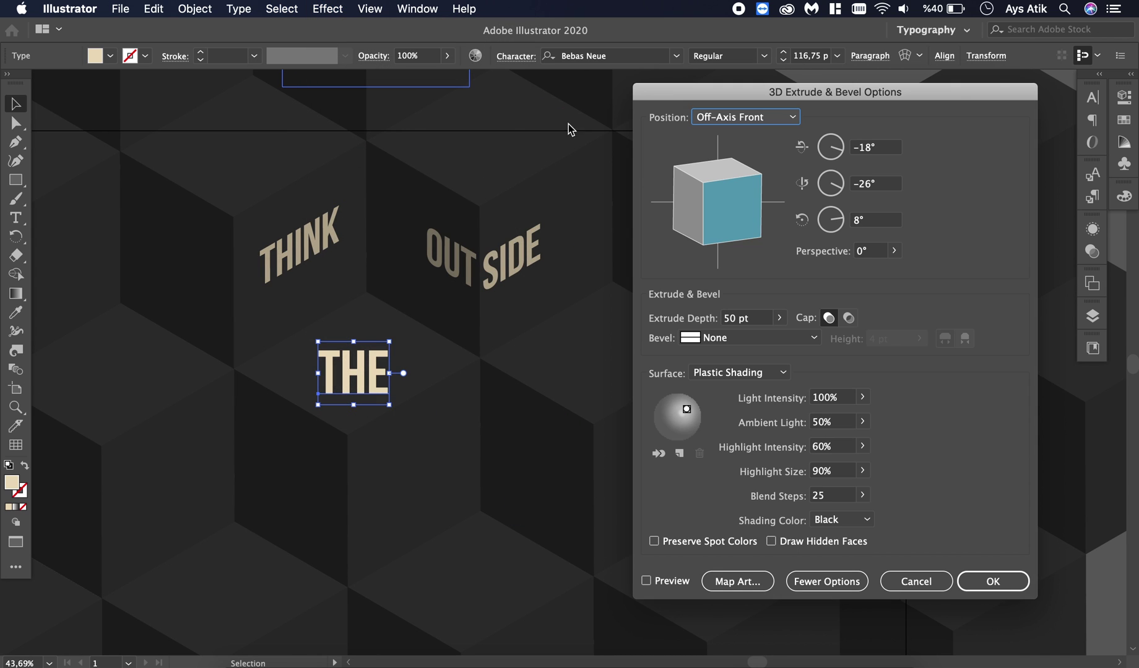
click(647, 581)
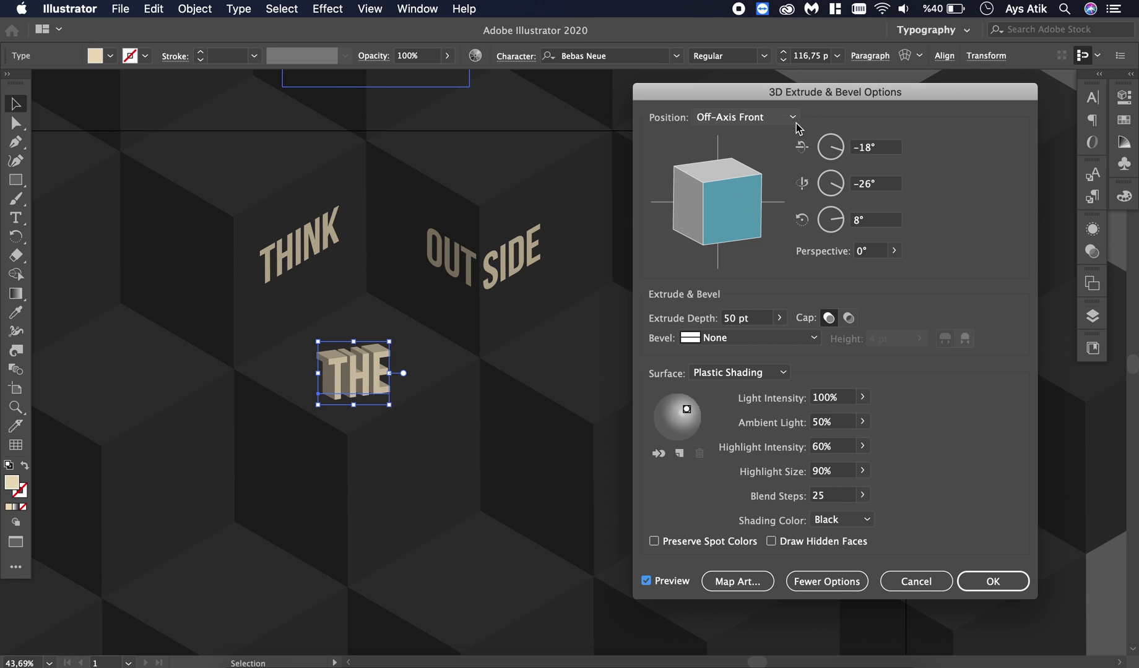
click(780, 318)
drag(721, 338, 717, 338)
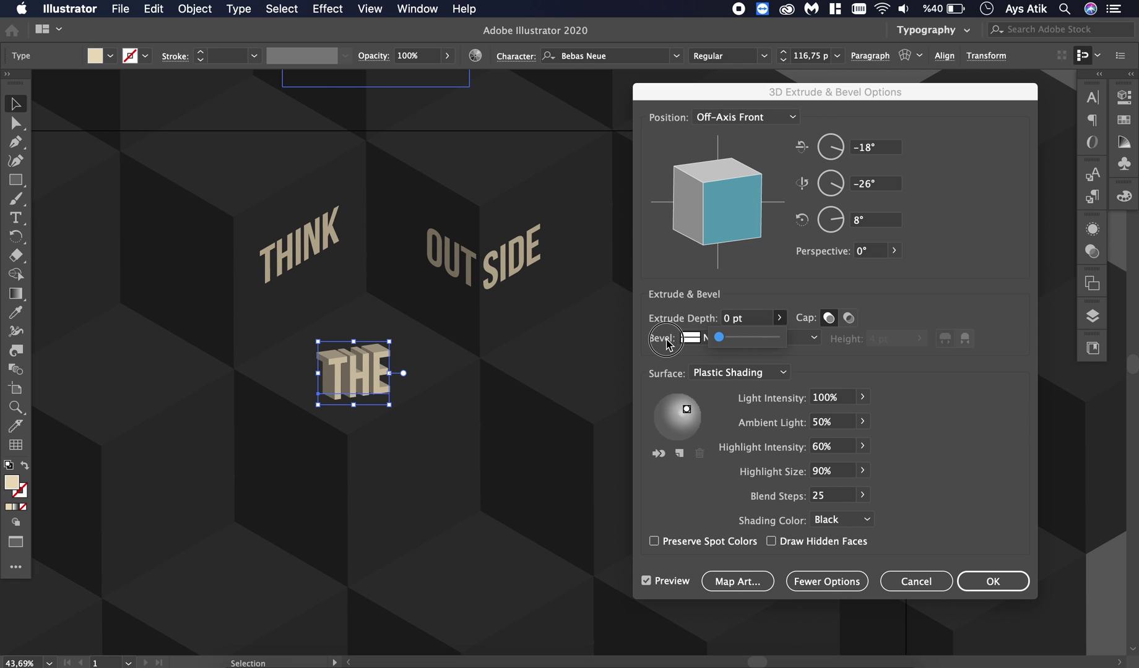
click(792, 117)
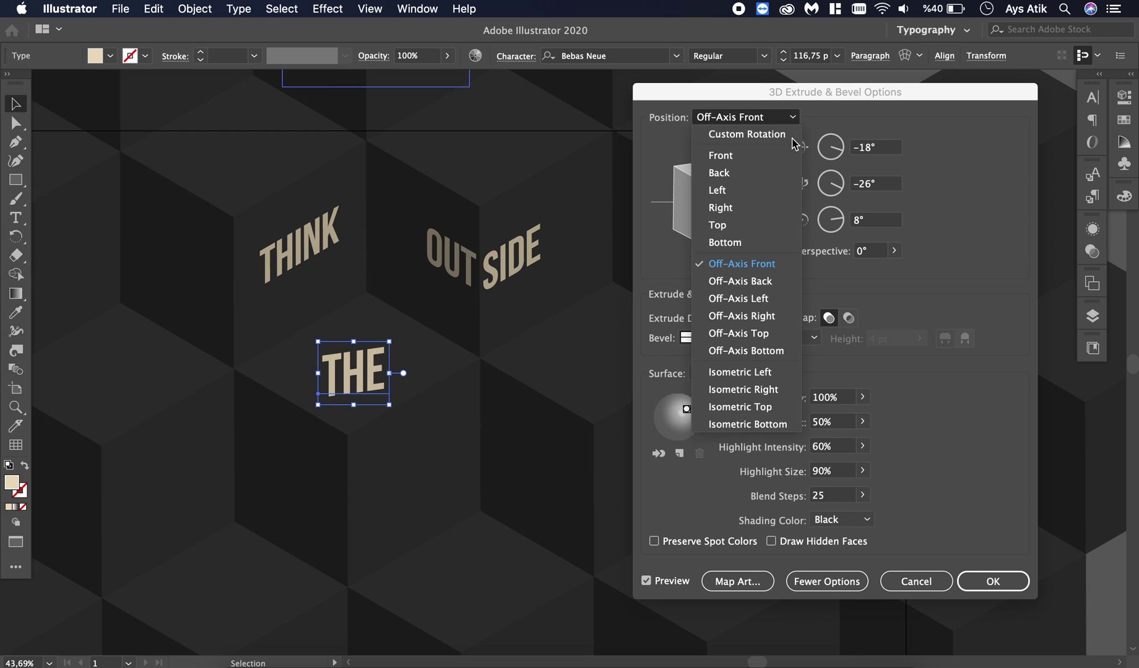
click(769, 425)
click(795, 117)
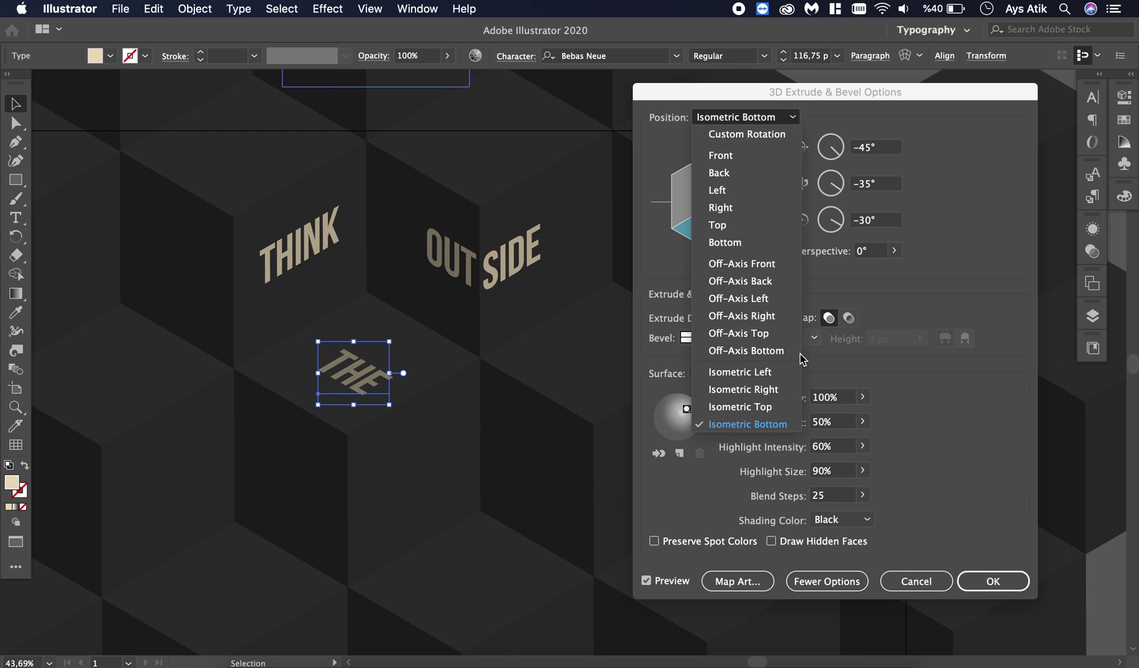
click(782, 406)
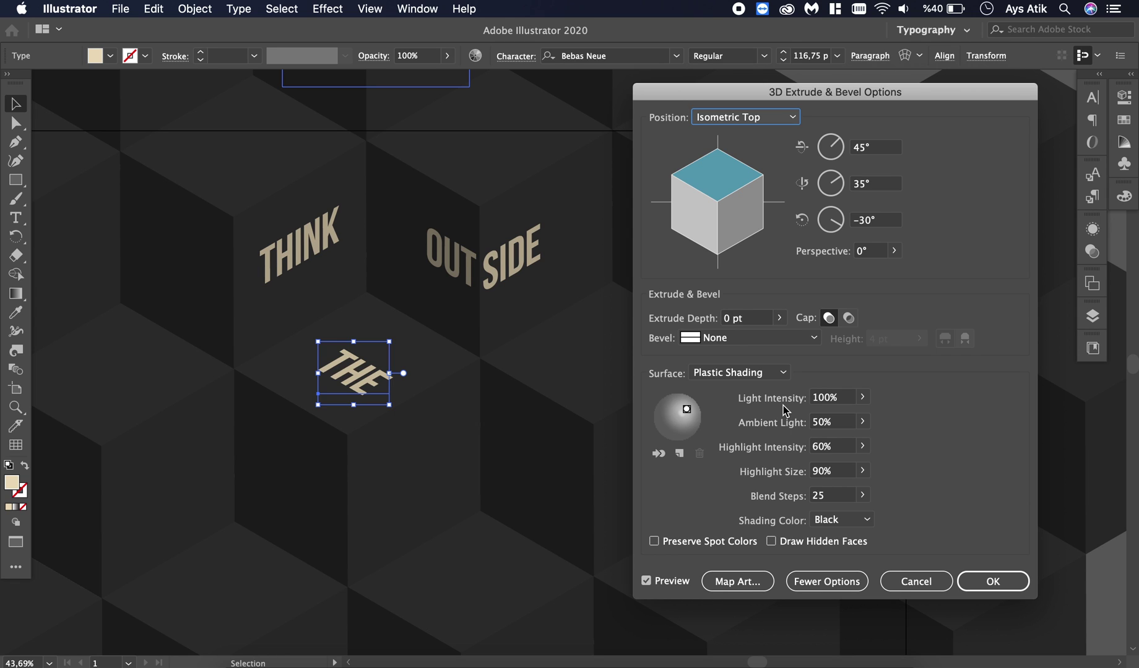
click(972, 582)
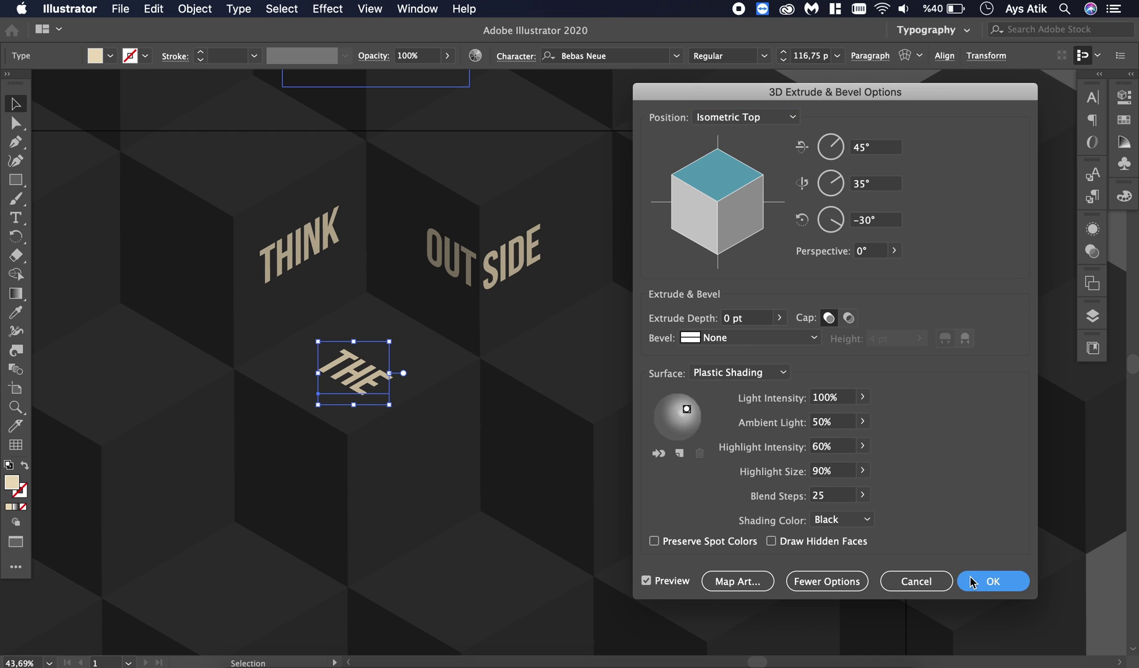
Shift the isometric THE text slightly right and up to center it on its cube's top face
drag(362, 377, 372, 368)
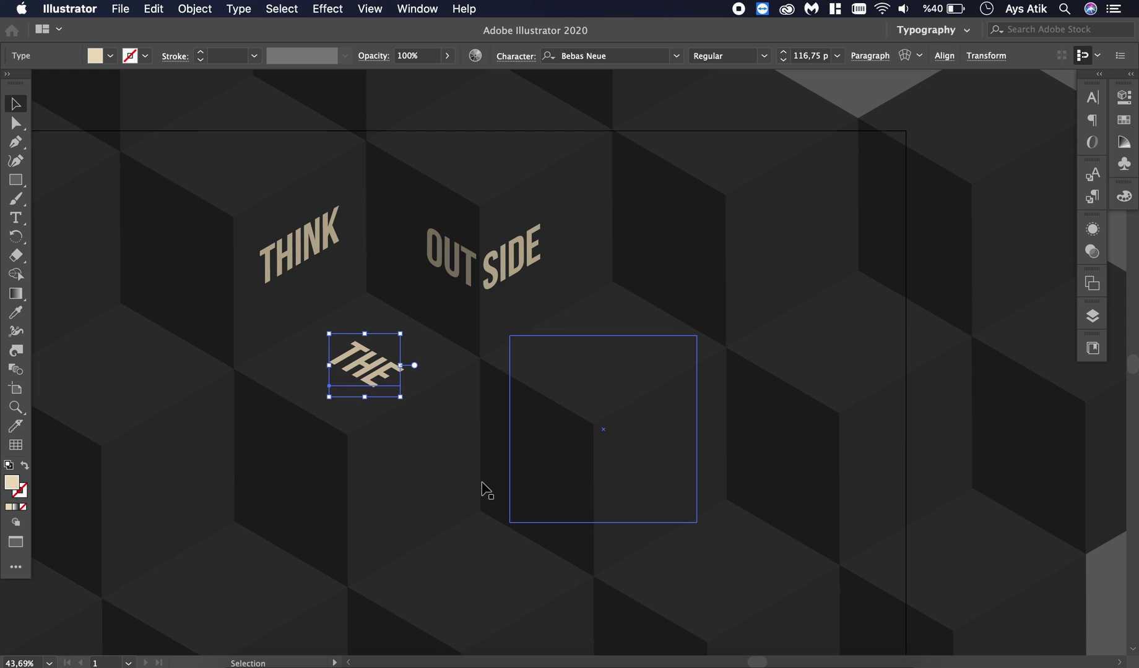
scroll(482, 482, down, 2)
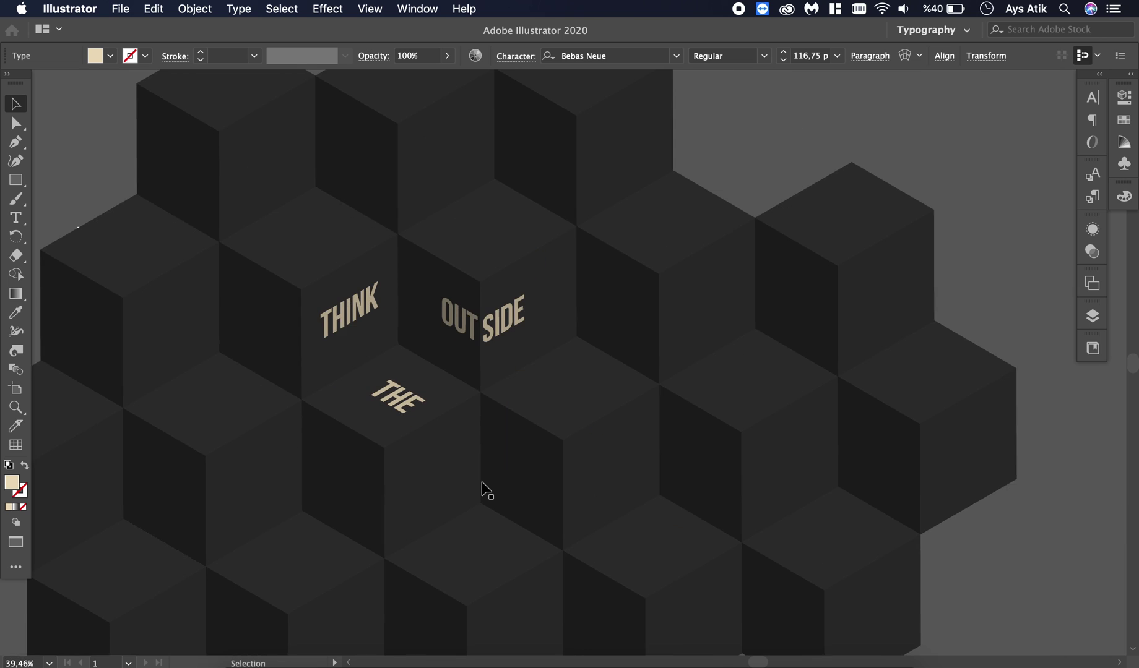
click(745, 166)
Move the BOX text onto the left face of the cube just right of the one carrying THE
scroll(647, 281, left, 3)
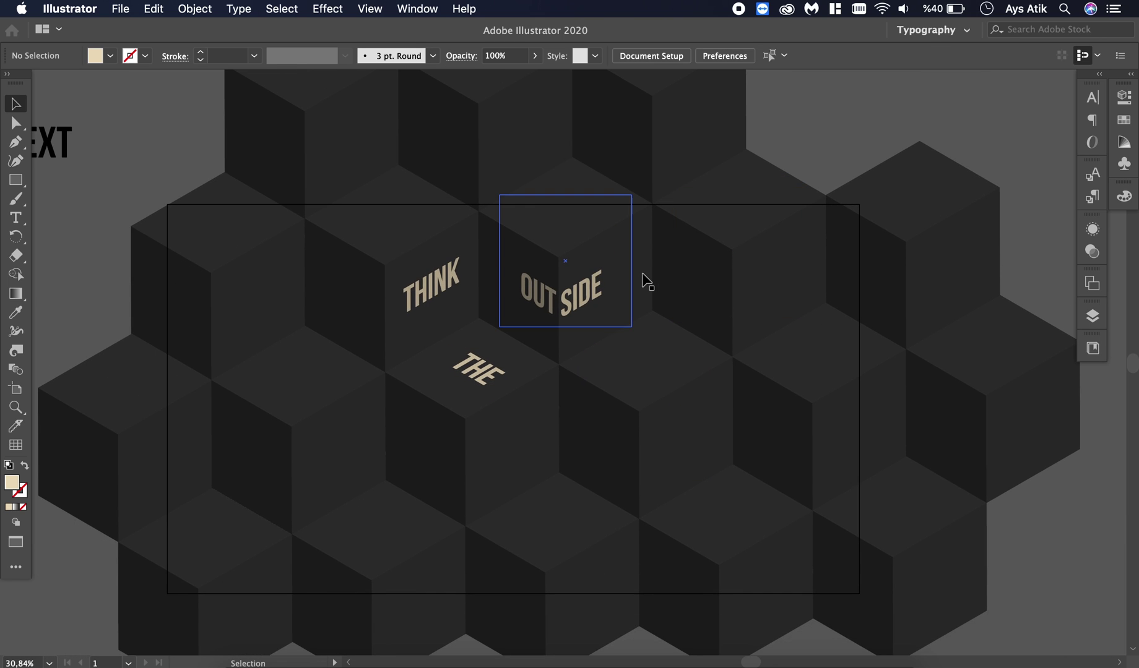
scroll(647, 282, left, 4)
scroll(647, 281, down, 2)
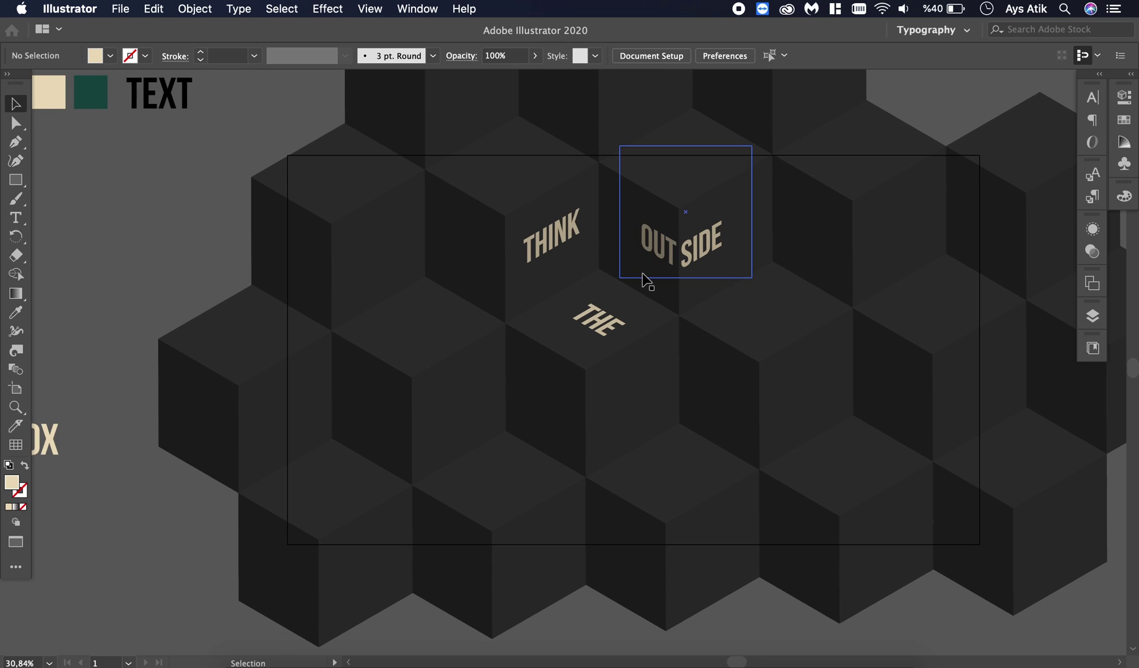
drag(50, 445, 761, 404)
Start a 3D Extrude & Bevel effect on the BOX text with preview enabled and 0 pt extrude depth
scroll(764, 408, up, 3)
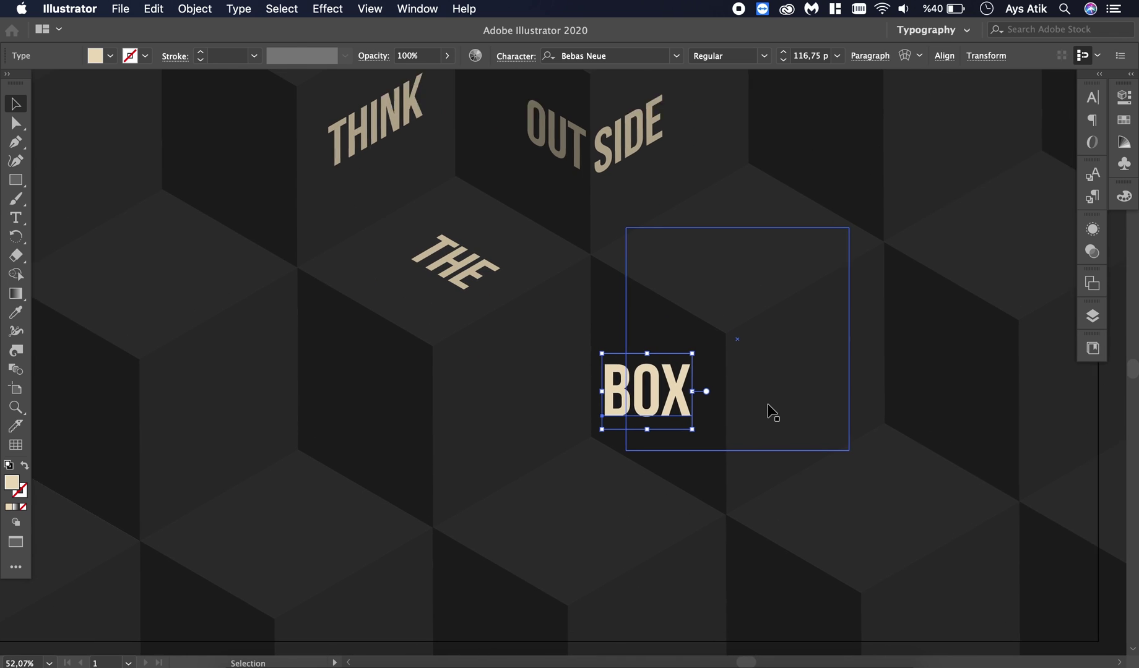
scroll(767, 412, right, 2)
click(327, 9)
mouse_move(370, 111)
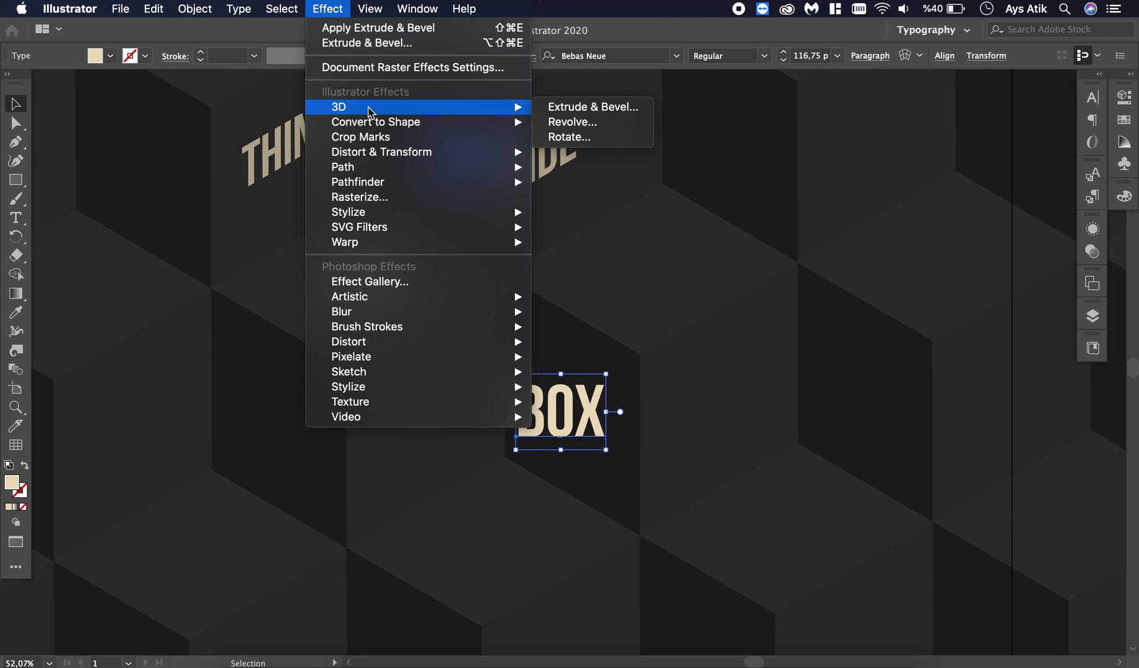
click(575, 107)
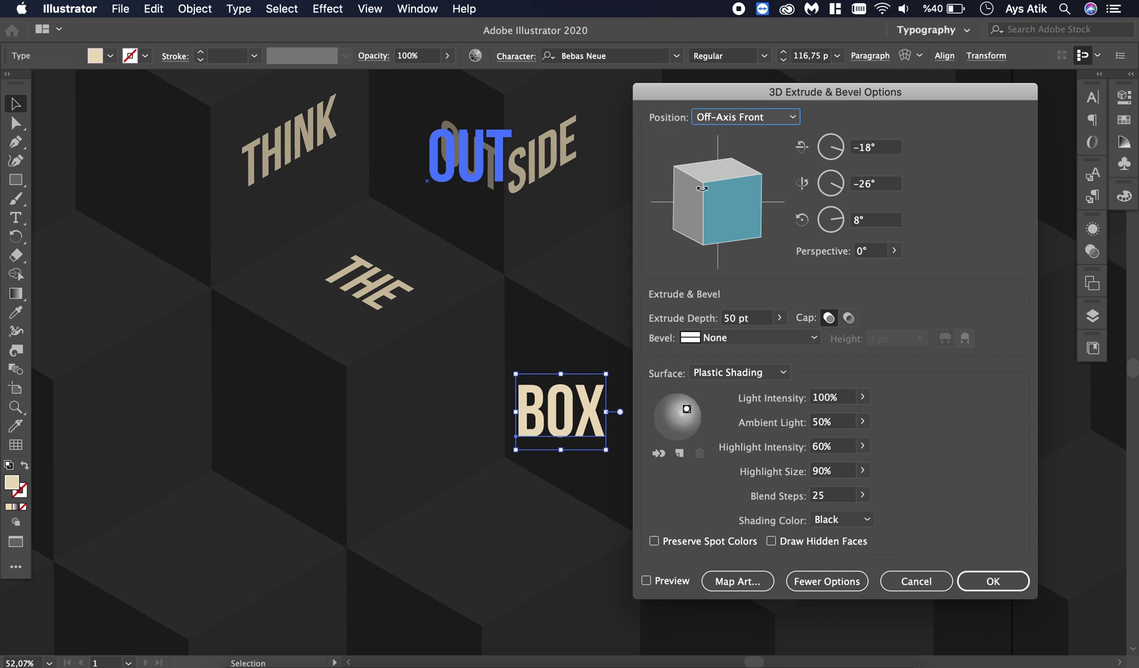
click(678, 581)
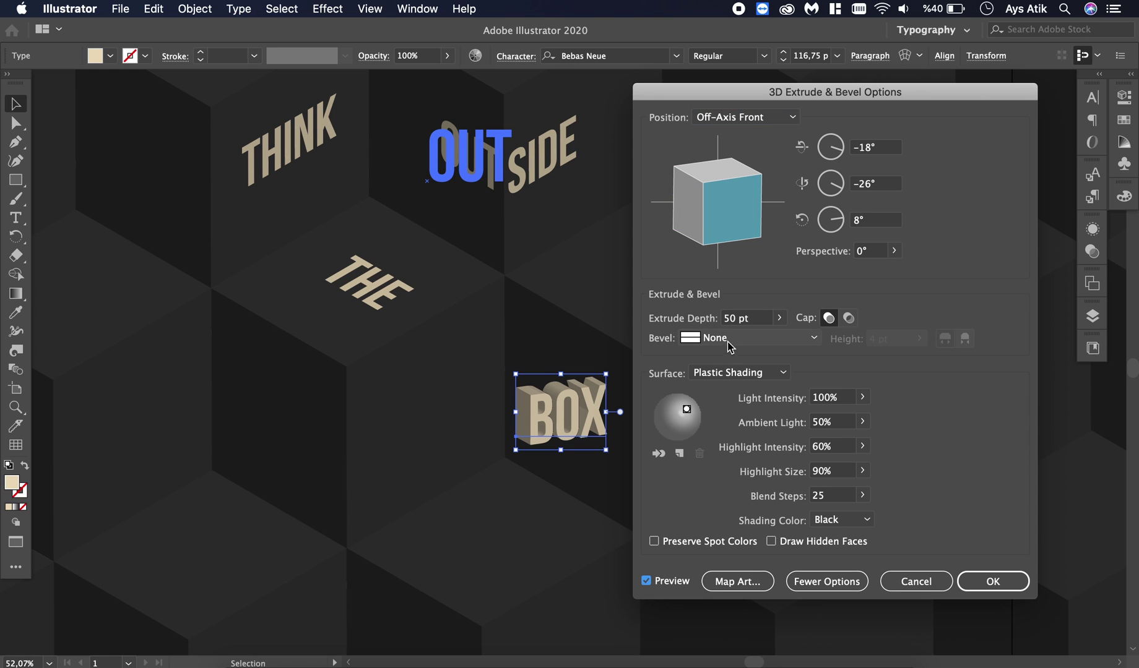
click(780, 318)
drag(724, 342, 721, 342)
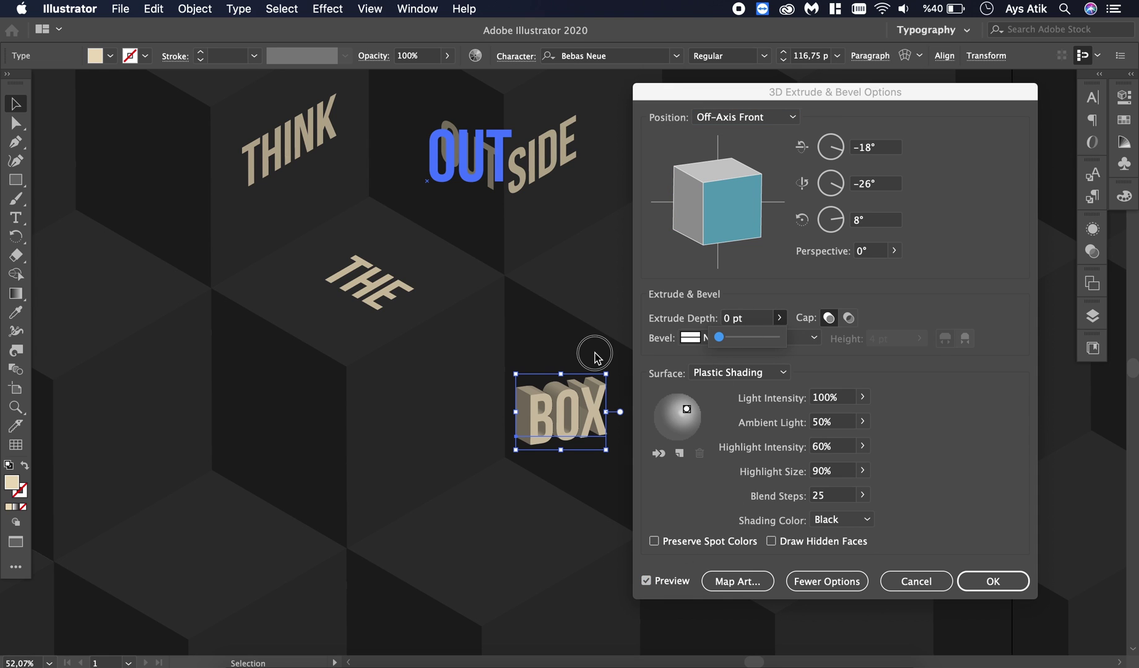
Set the BOX effect's position to Isometric Left and apply it
click(794, 120)
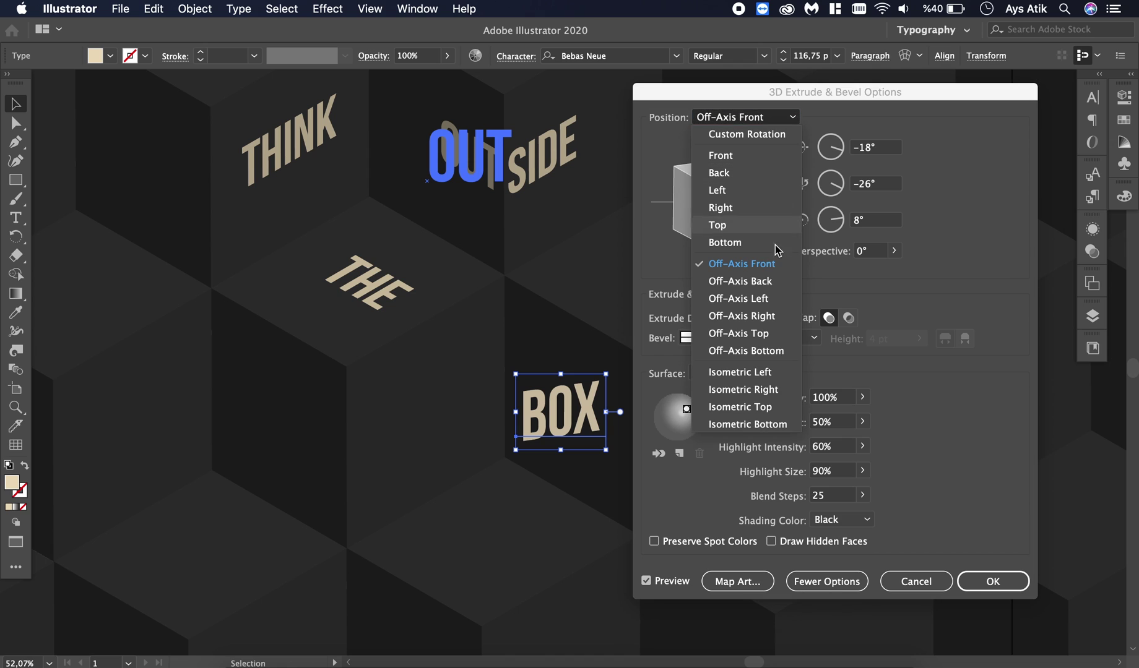
click(768, 391)
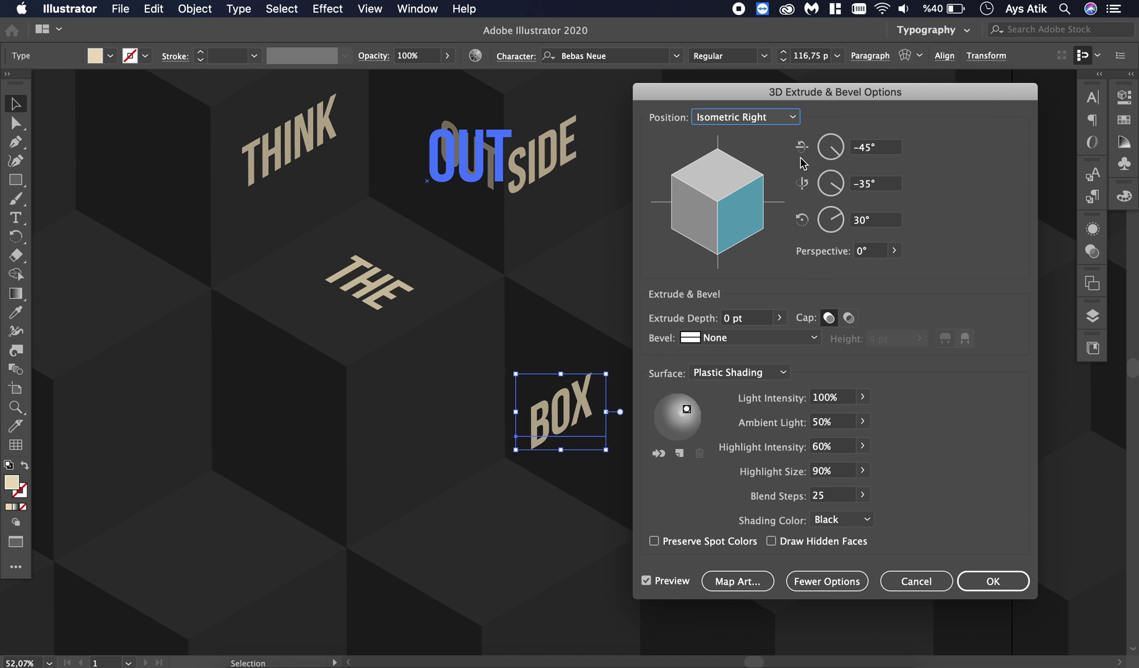
click(796, 118)
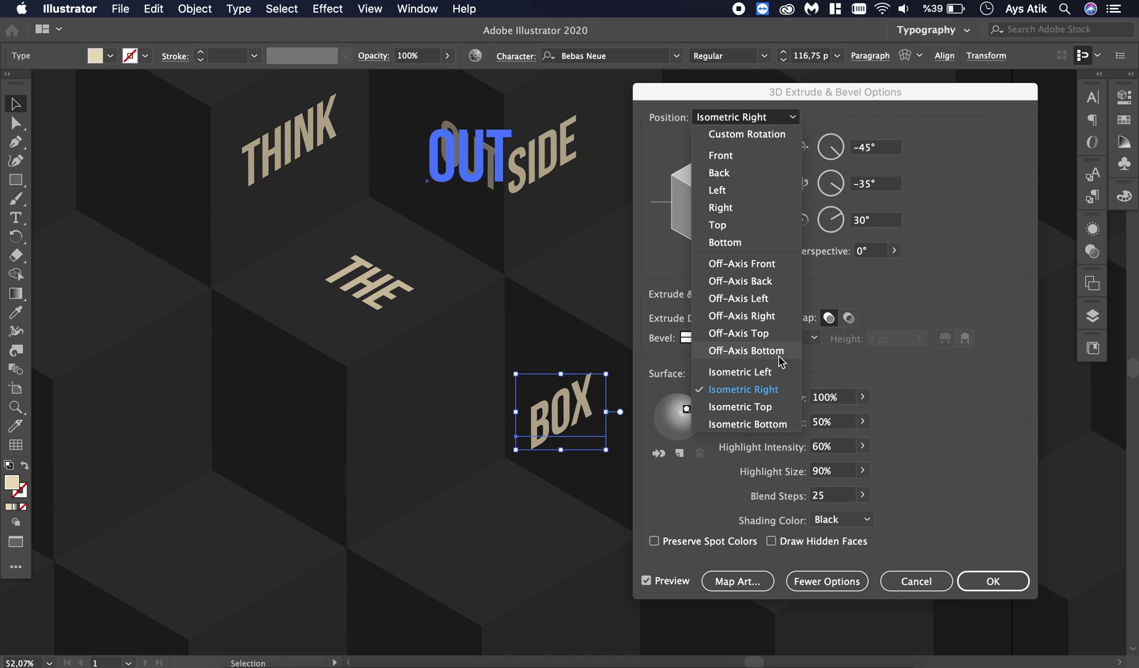
click(770, 388)
click(795, 119)
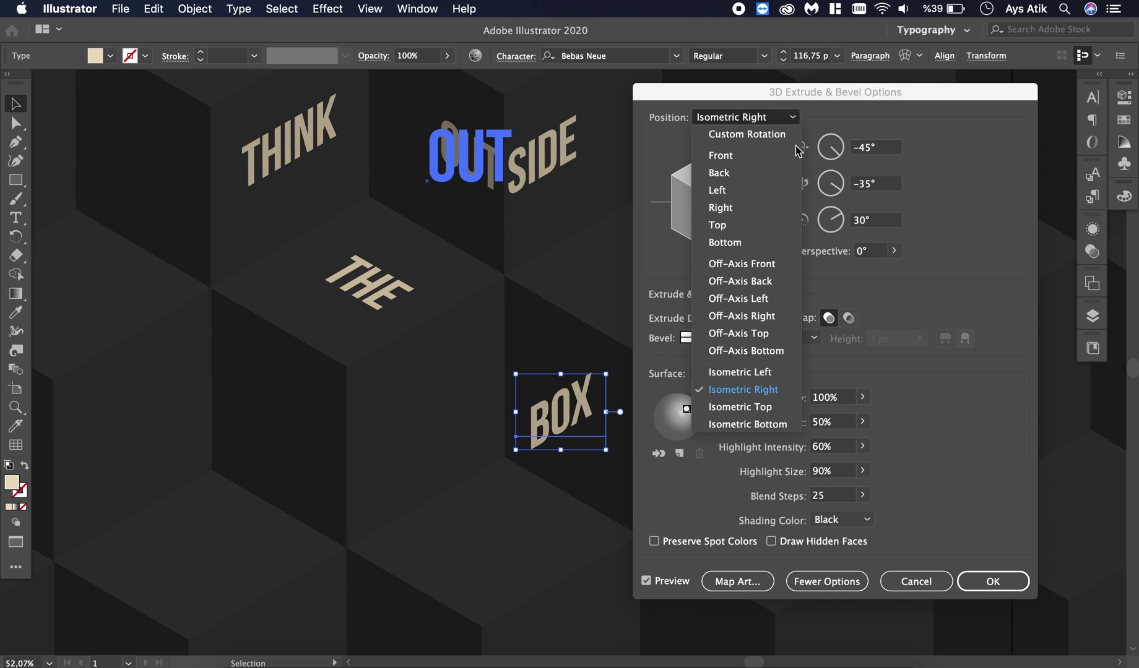
click(772, 370)
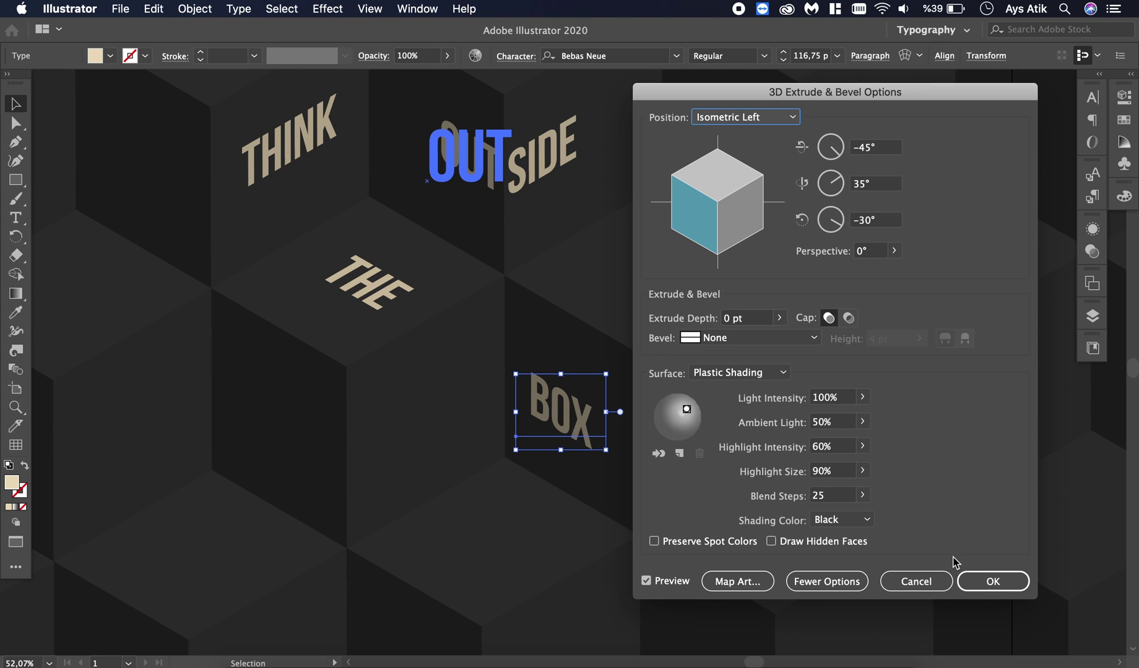
click(969, 581)
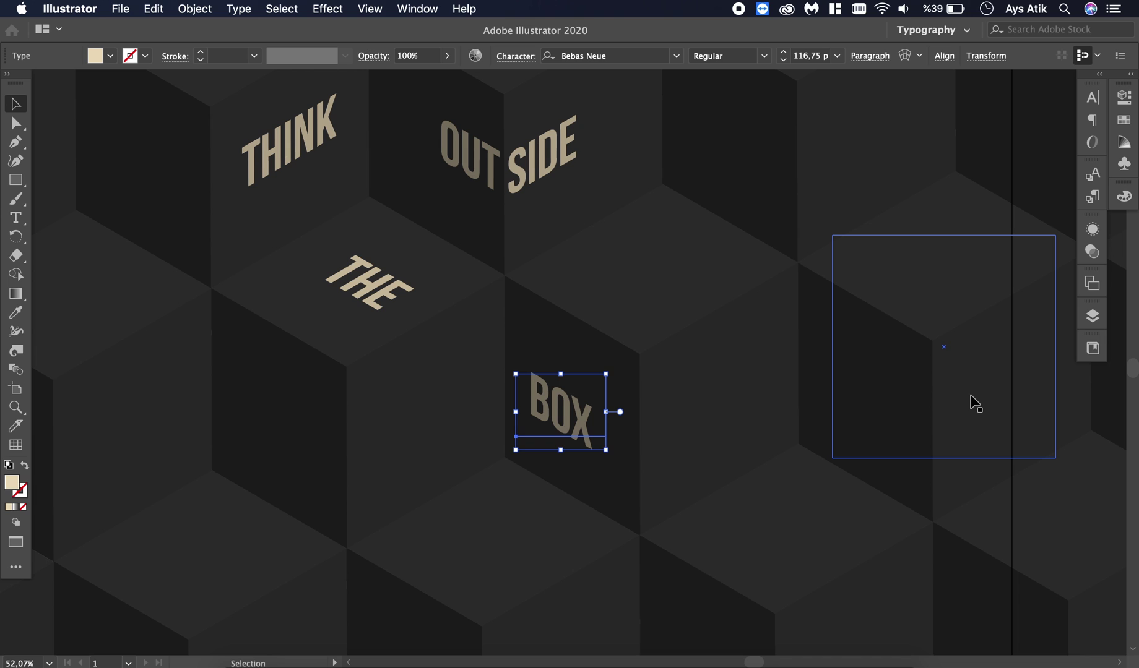
Nudge BOX slightly right and up to center it on its cube face, and nudge THINK slightly down
key(shift+Right)
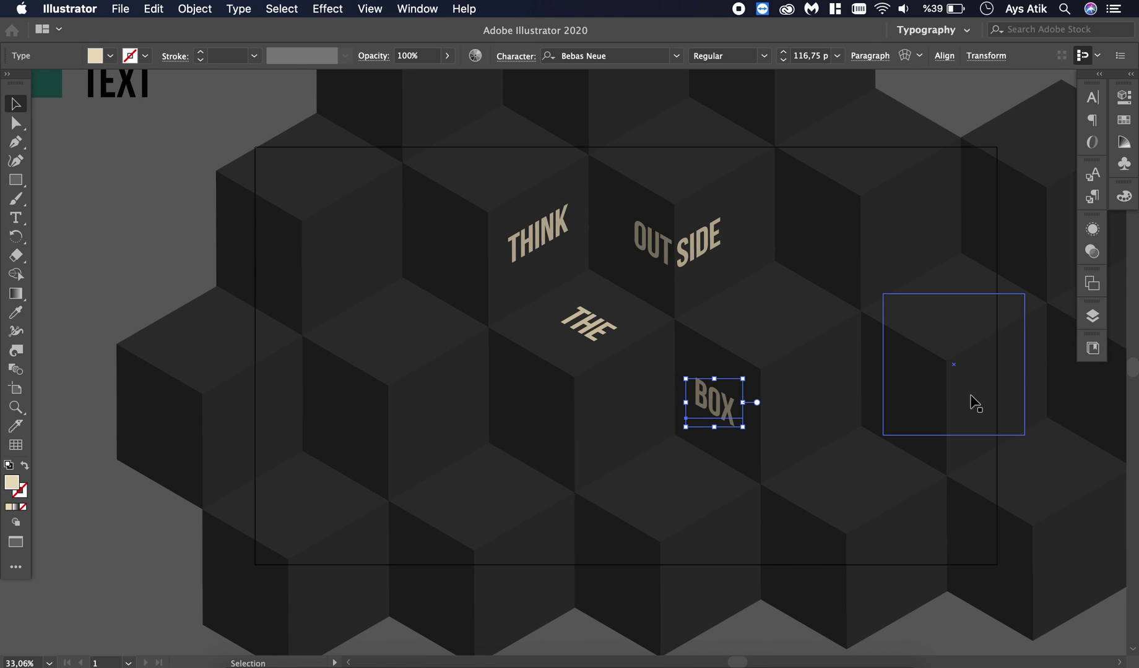
click(541, 232)
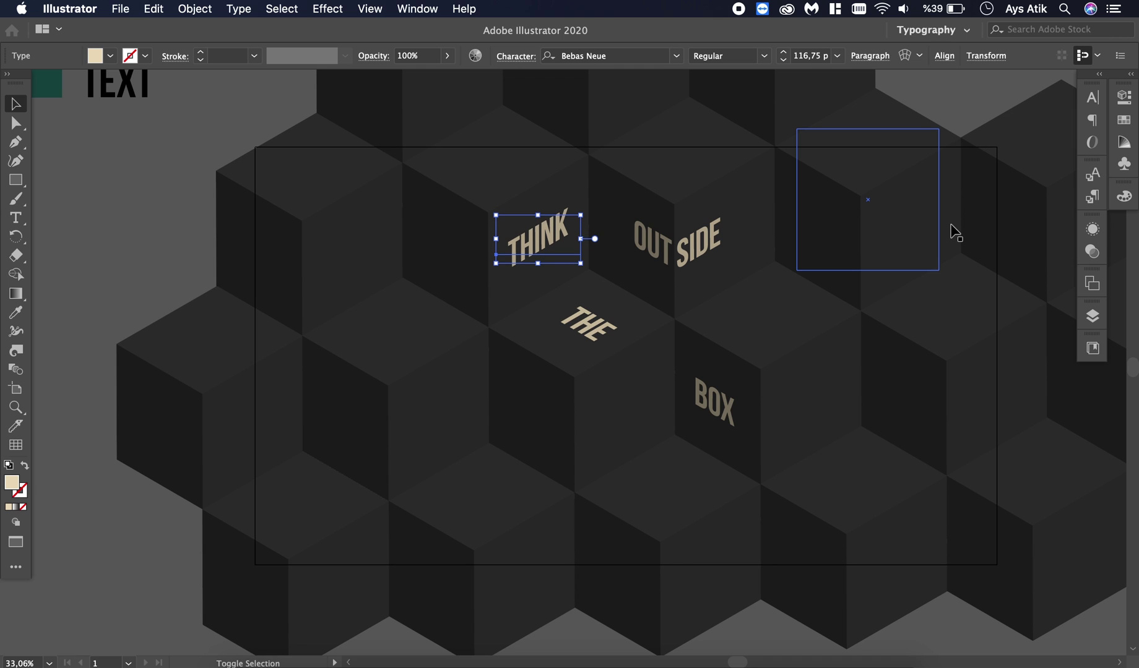
scroll(953, 232, down, 3)
scroll(959, 372, right, 3)
scroll(959, 371, up, 1)
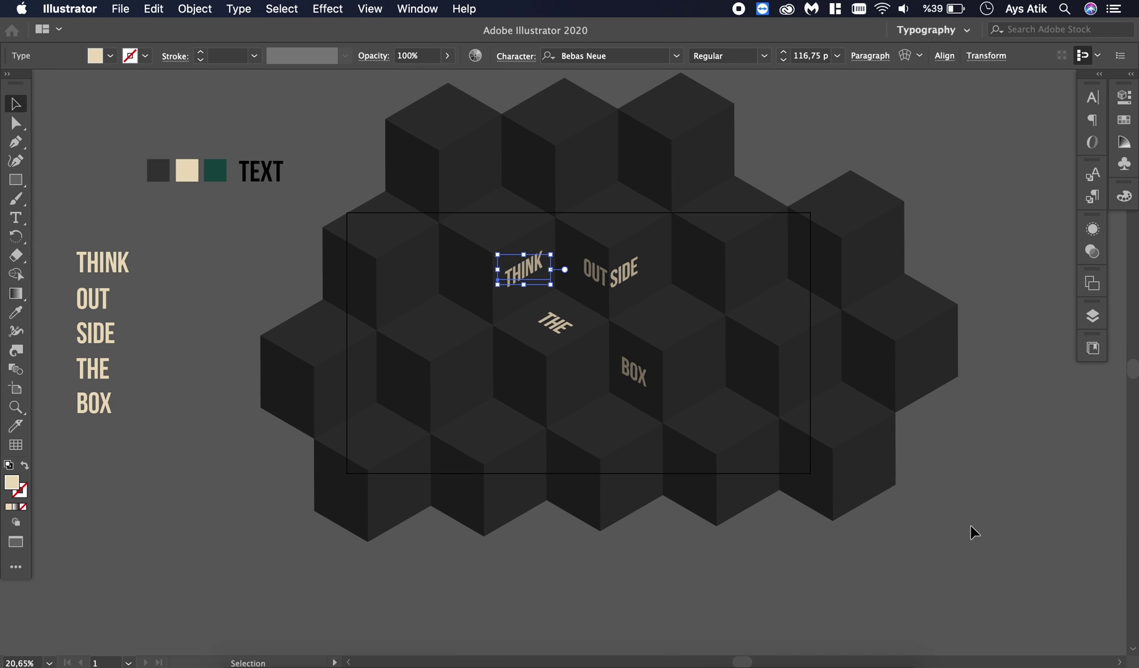
click(972, 530)
Place a copy of the rightmost cube in the uppermost row to its right
scroll(939, 487, up, 2)
scroll(939, 486, left, 2)
scroll(938, 487, up, 2)
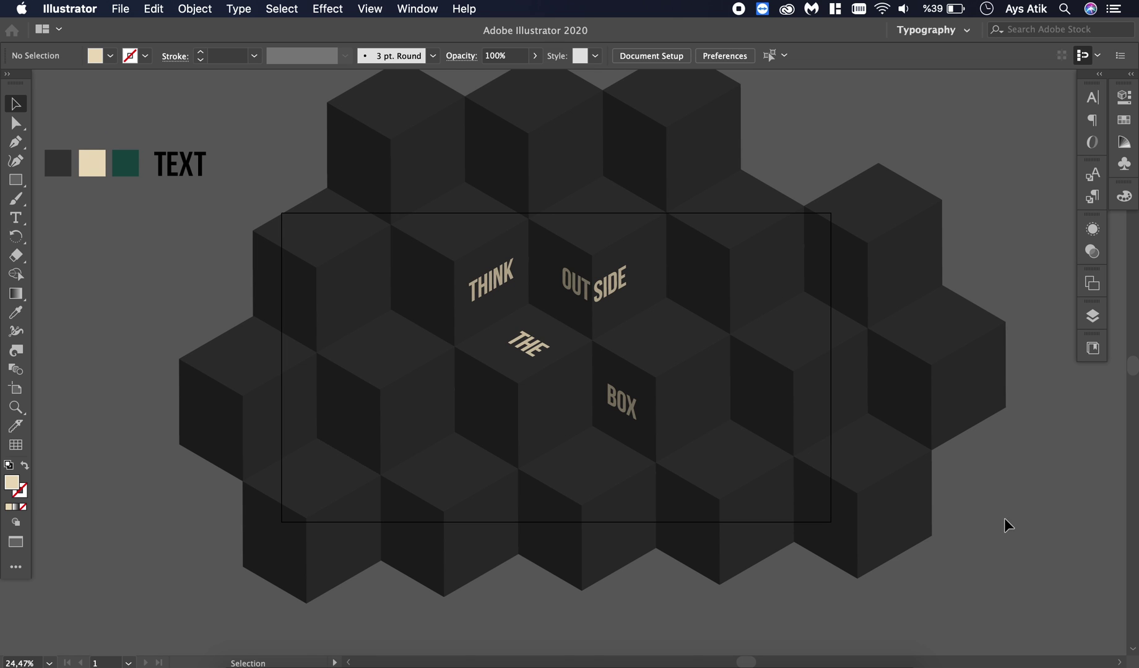
scroll(938, 147, up, 2)
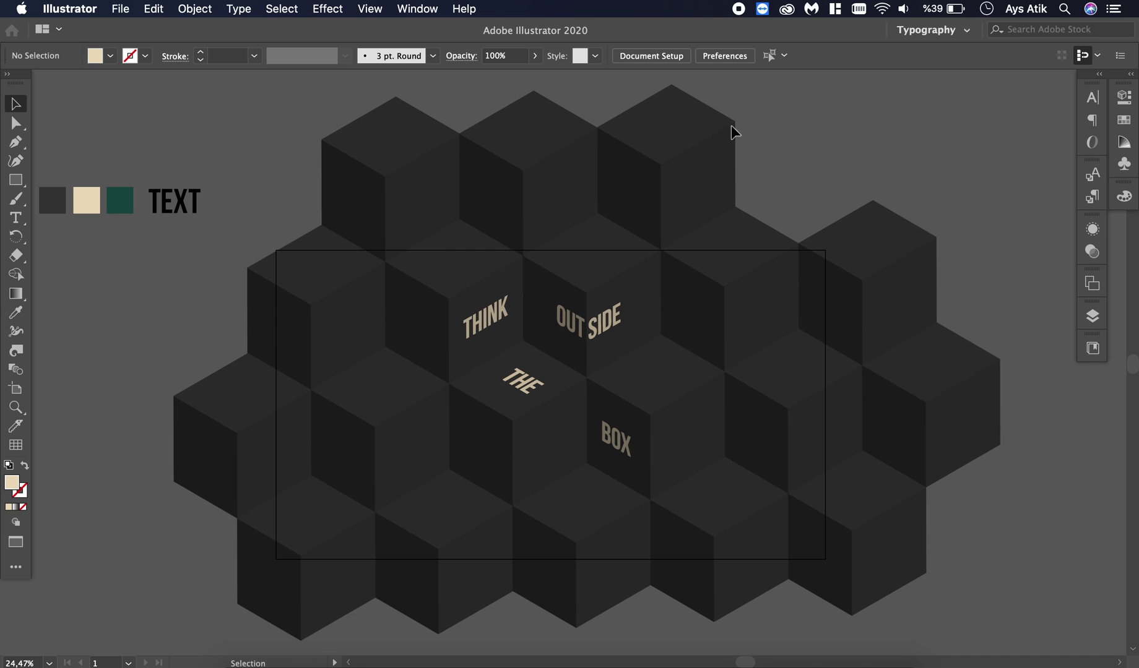
click(676, 160)
drag(679, 161, 799, 158)
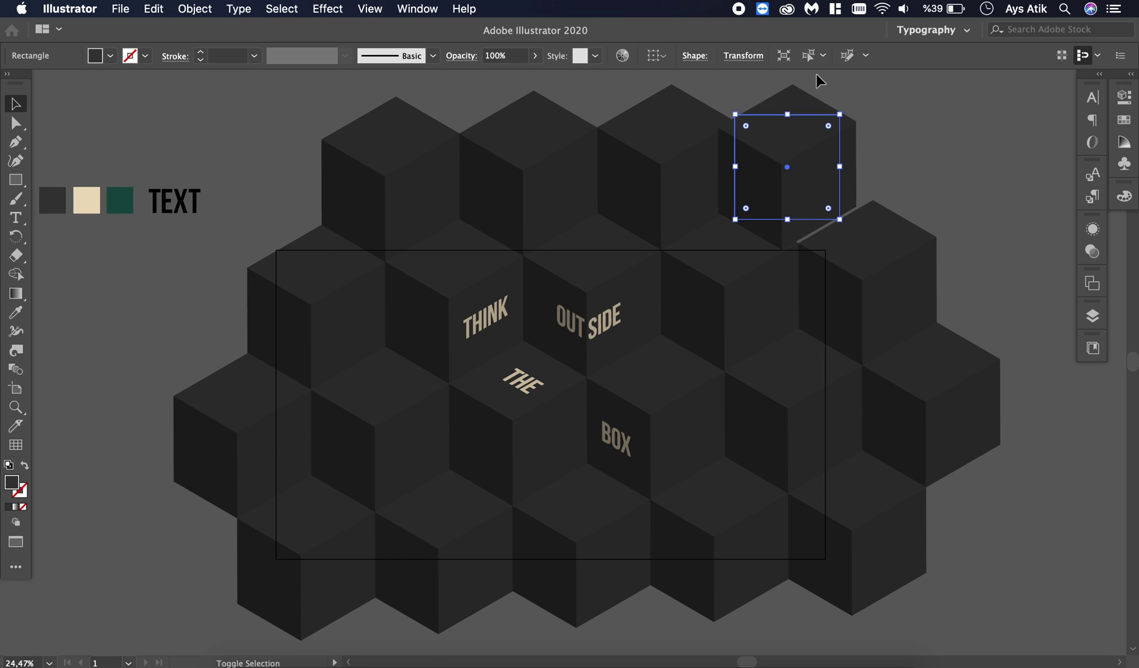
Nudge the copied cube right and up until its edges meet the neighbouring cubes without gaps
scroll(820, 127, up, 3)
key(Right)
key(Right)
key(Right)
key(Right)
key(Right)
key(Right)
key(Right)
key(Right)
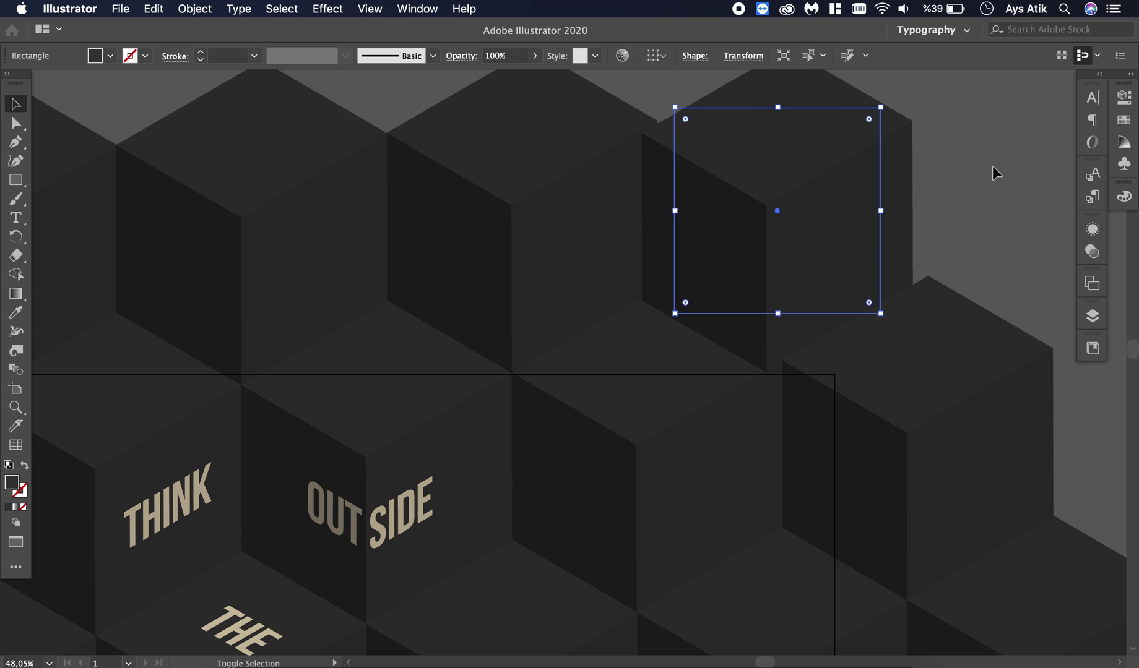
key(Up)
key(Up)
key(Up)
key(Right)
key(Right)
key(Right)
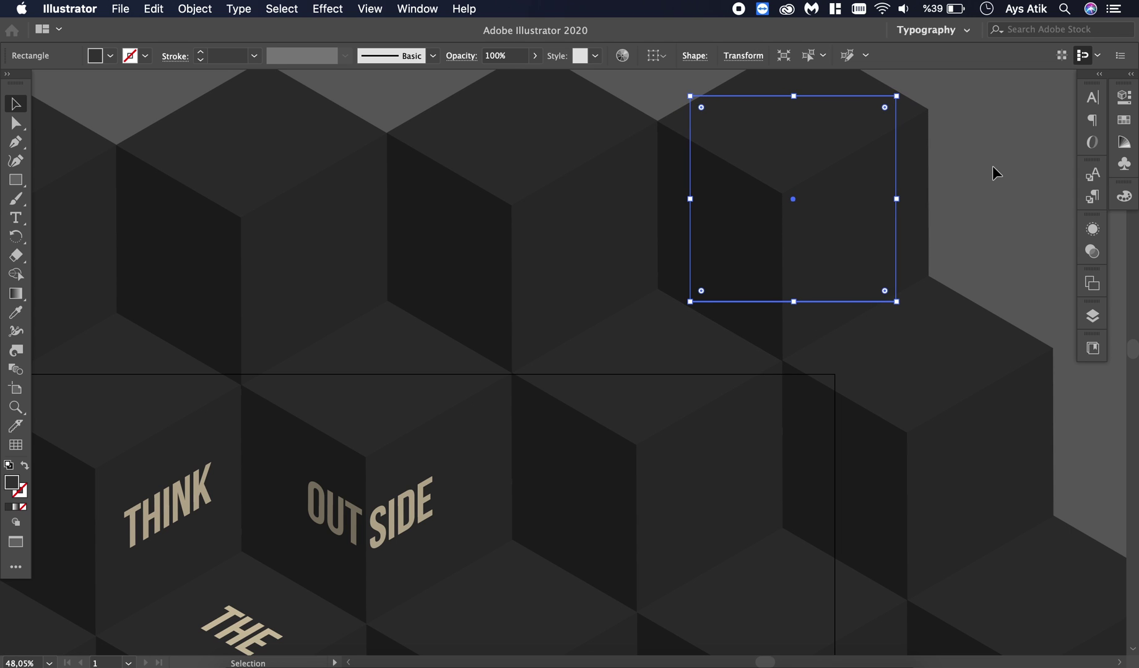
Place a copy of the leftmost cube in the uppermost row to its left
scroll(992, 165, down, 3)
scroll(804, 210, left, 3)
scroll(805, 211, up, 1)
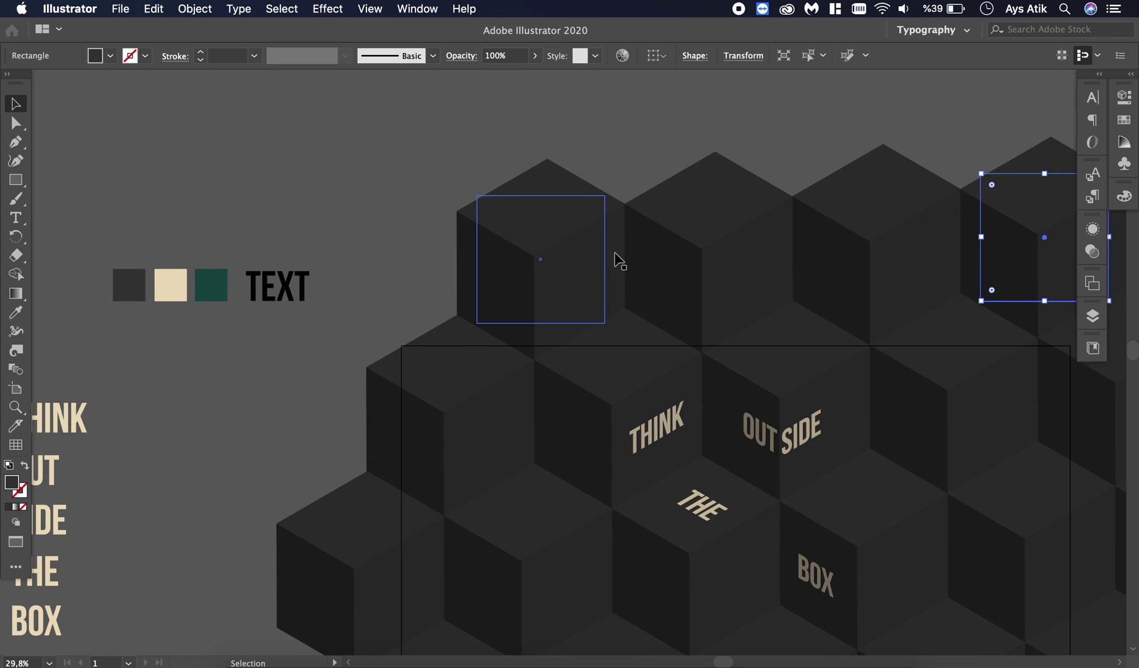
scroll(614, 255, up, 3)
click(613, 257)
drag(616, 258, 326, 259)
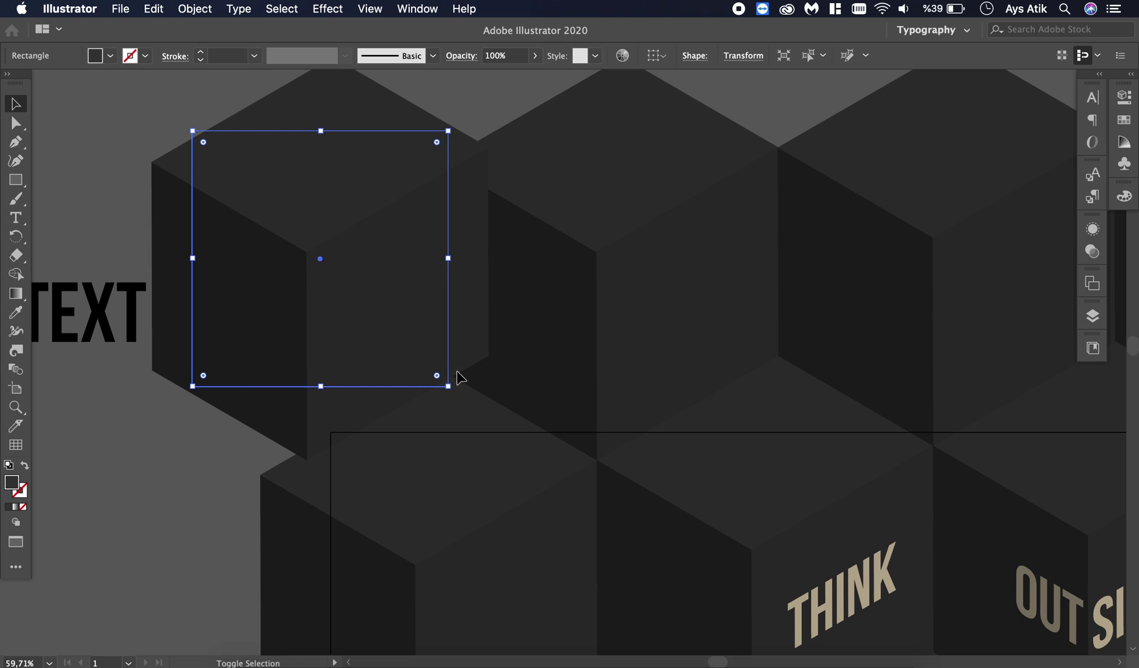
Nudge the new leftmost cube left and down until its edges line up with the neighbouring cubes
key(shift+Left)
key(shift+Left)
key(shift+Left)
key(shift+Left)
key(shift+Left)
key(shift+Left)
key(shift+Left)
key(shift+Left)
key(shift+Left)
key(shift+Down)
key(shift+Down)
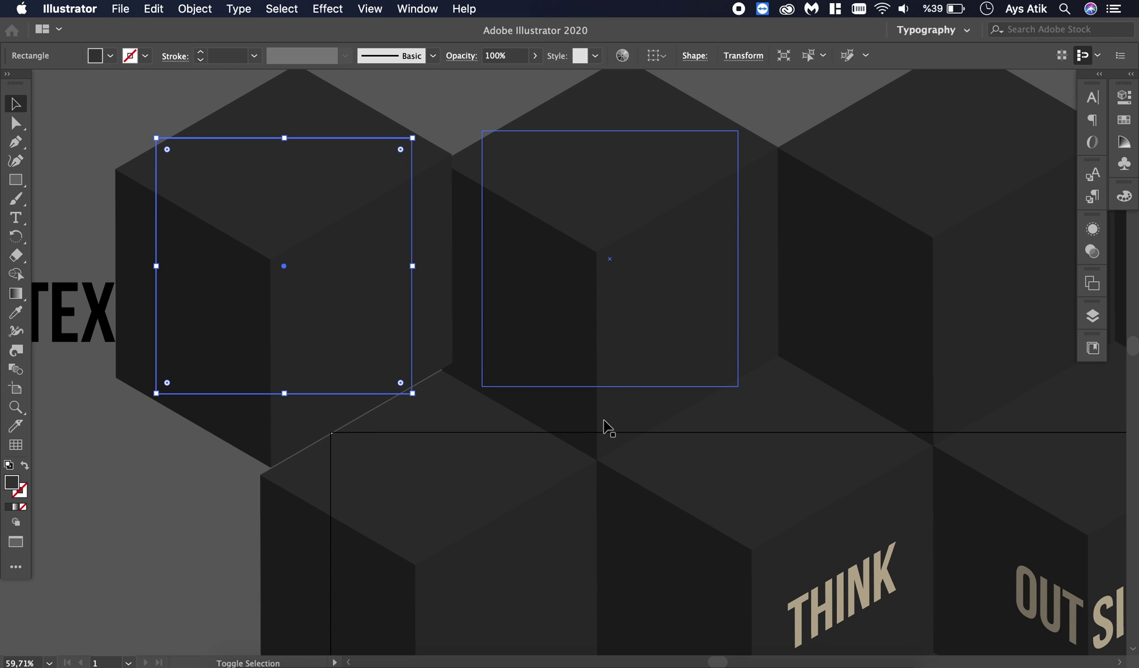
key(shift+Left)
key(shift+Left)
key(shift+Down)
key(shift+Down)
key(shift+Left)
key(shift+Left)
key(shift+Right)
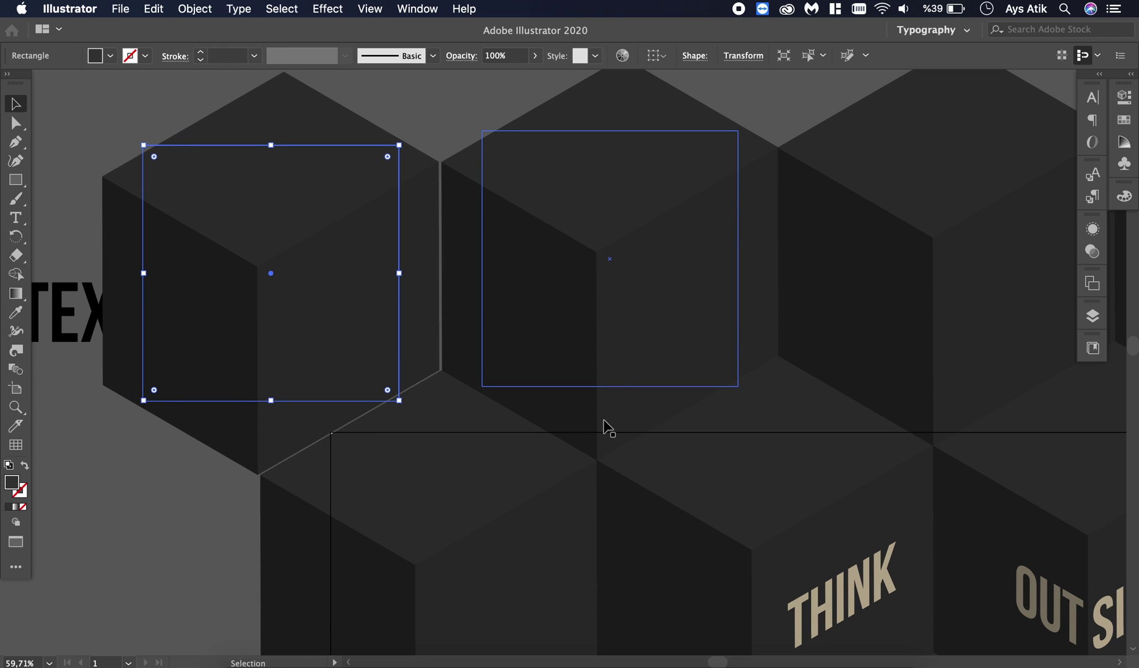
key(Right)
key(Up)
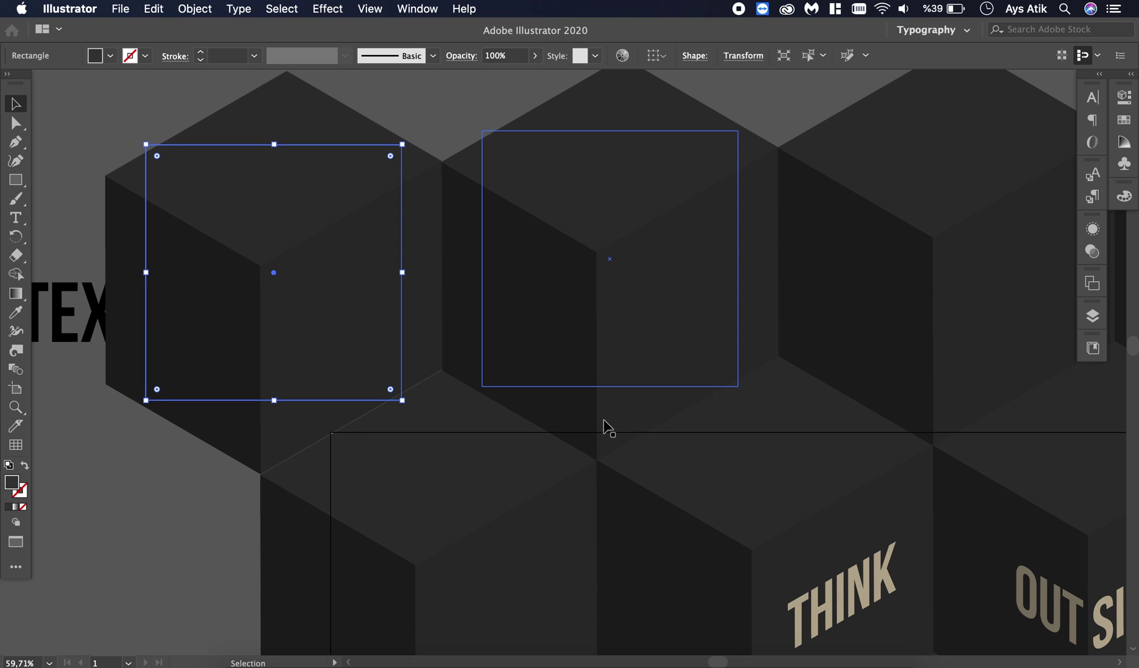
Select all cubes with their isometric words and shift them down over the artboard
scroll(604, 423, down, 6)
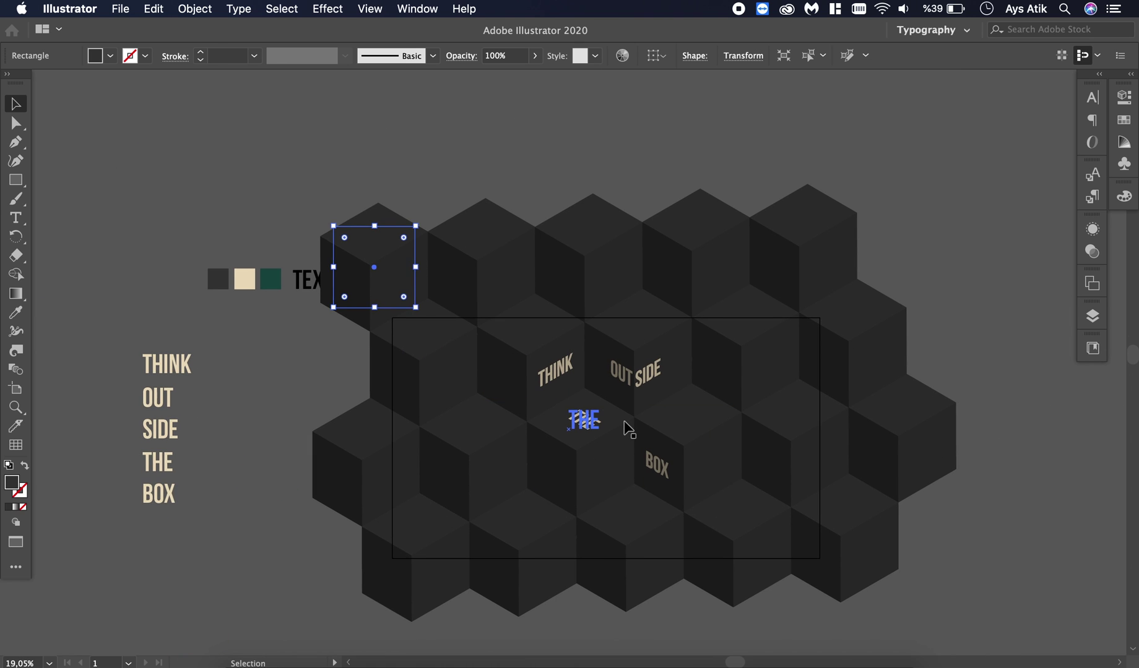
click(981, 549)
scroll(996, 543, up, 2)
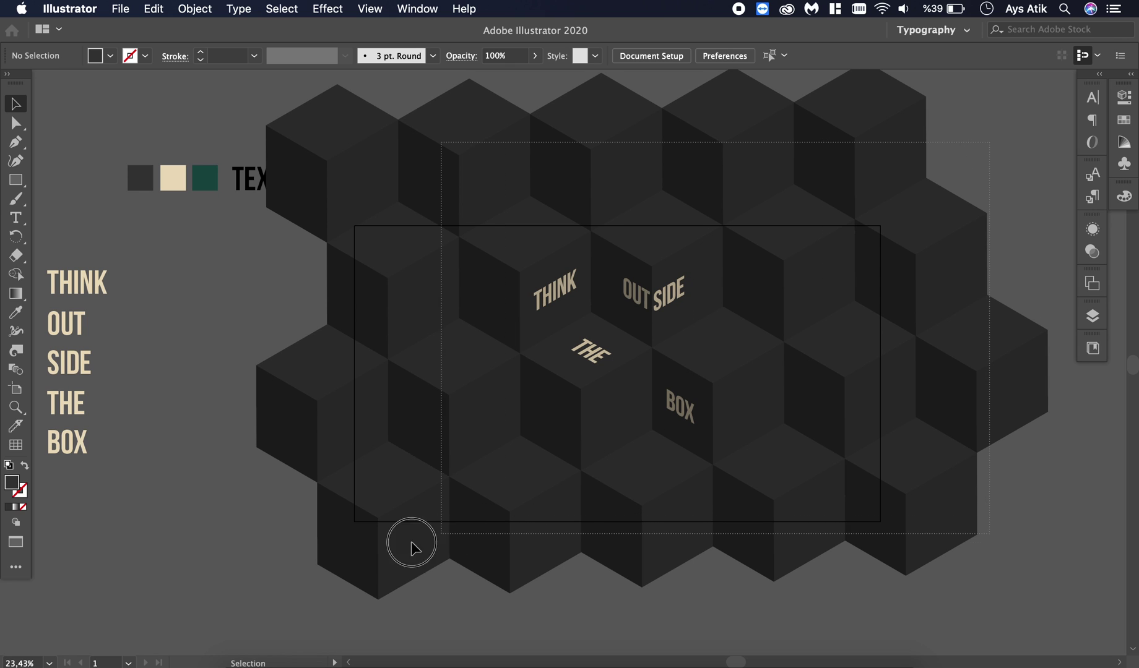
click(351, 559)
key(shift+Down)
key(shift+Down)
key(shift+Down)
key(shift+Down)
key(shift+Down)
key(shift+Down)
key(shift+Down)
key(shift+Down)
key(shift+Down)
key(shift+Down)
key(shift+Down)
key(shift+Down)
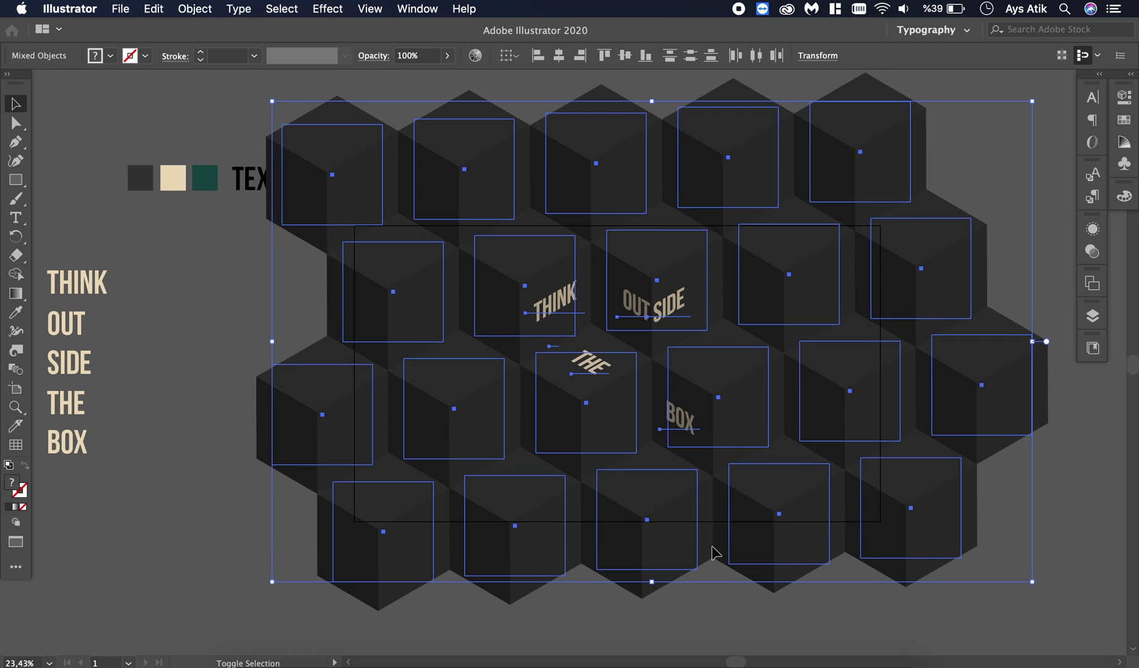
Try enlarging the selected cubes and words proportionally from their center, and undo the scaling
scroll(718, 554, right, 3)
scroll(718, 554, down, 2)
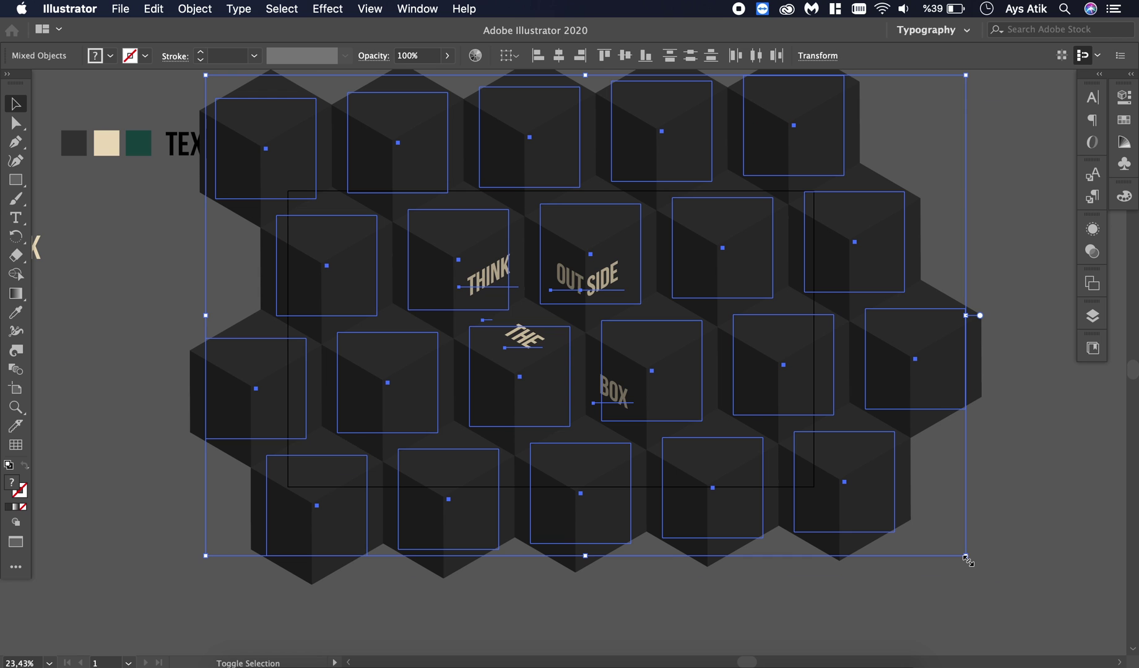
drag(965, 556, 1008, 595)
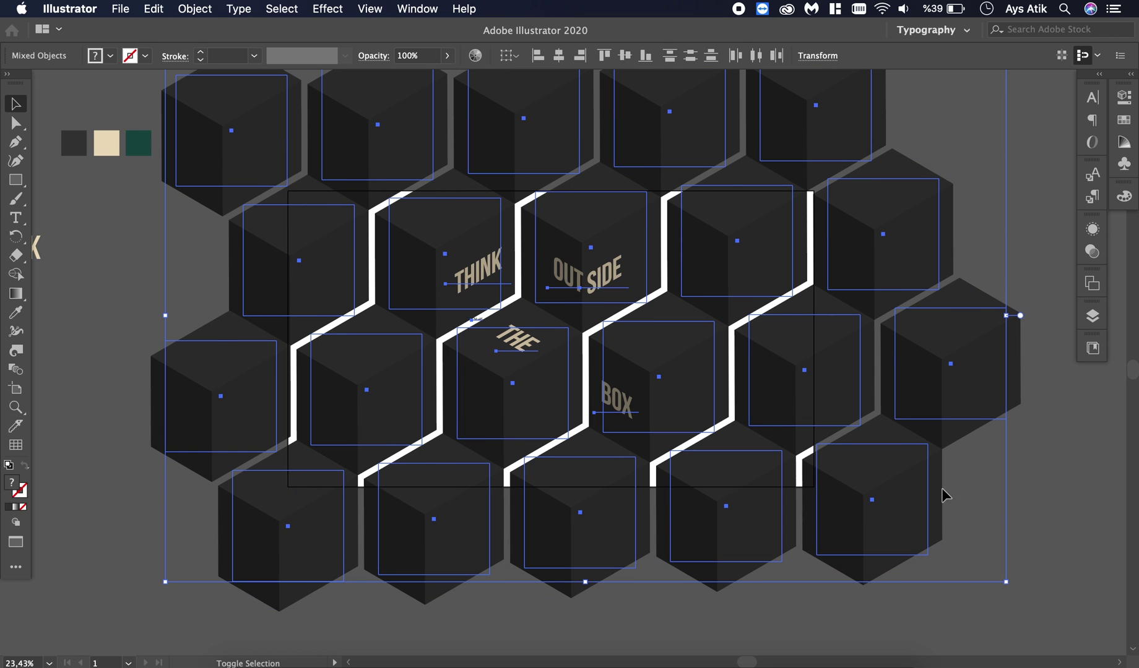
click(1030, 518)
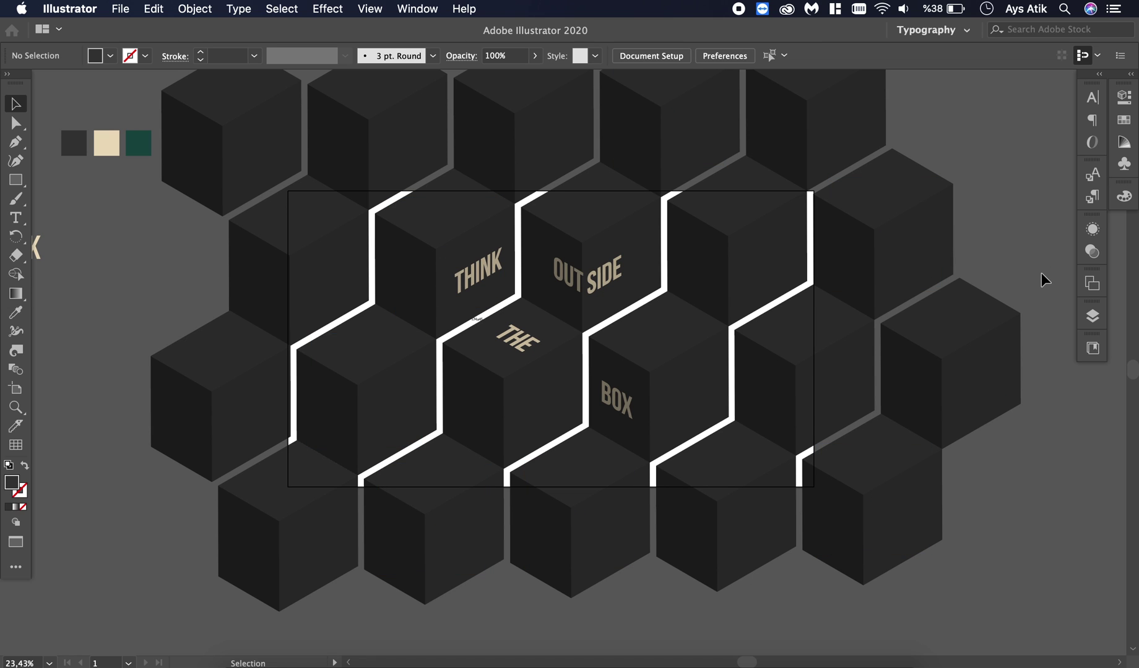
key(super+z)
key(super+z)
key(super+z)
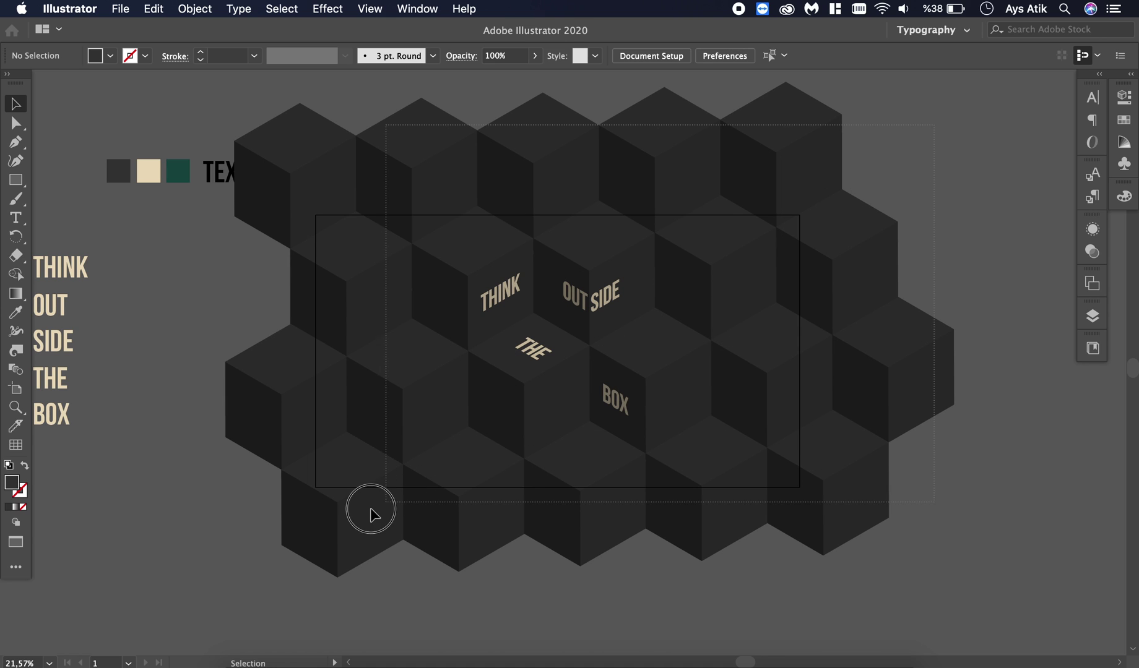
Select all cubes with their isometric words and expand their appearance into editable shapes
key(super+a)
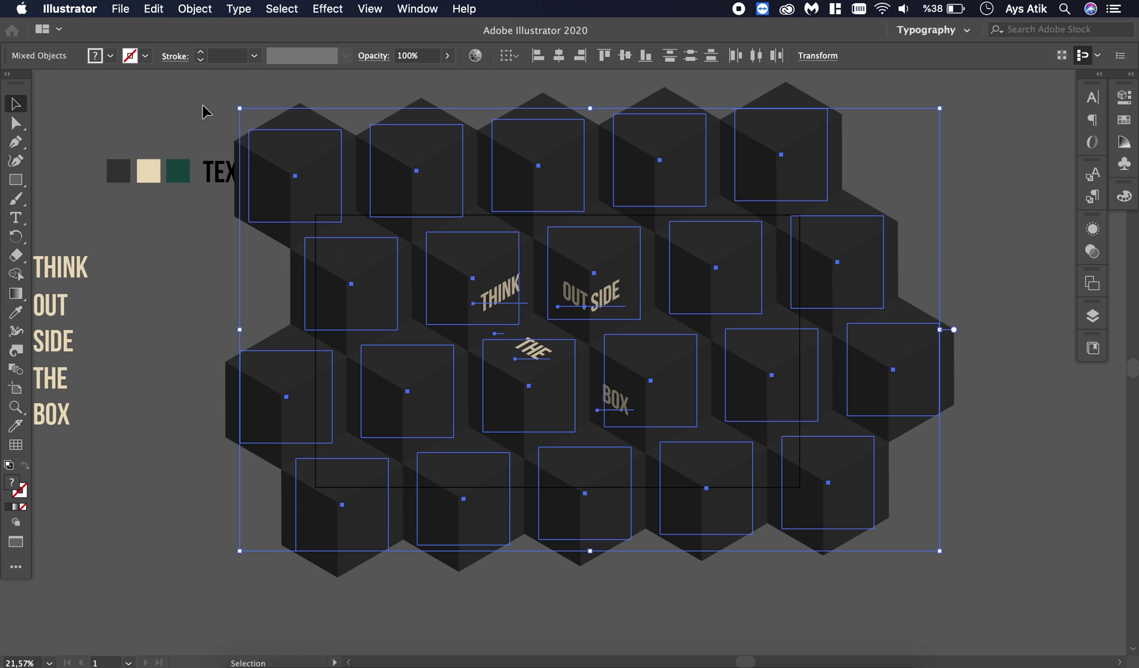
click(183, 9)
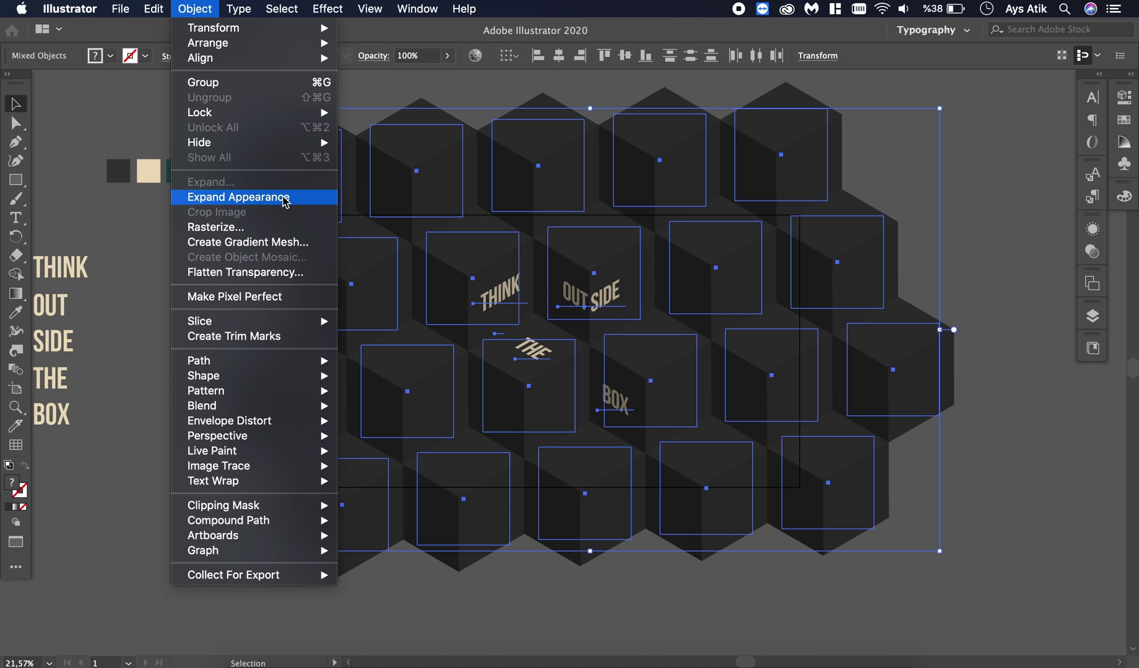
click(317, 205)
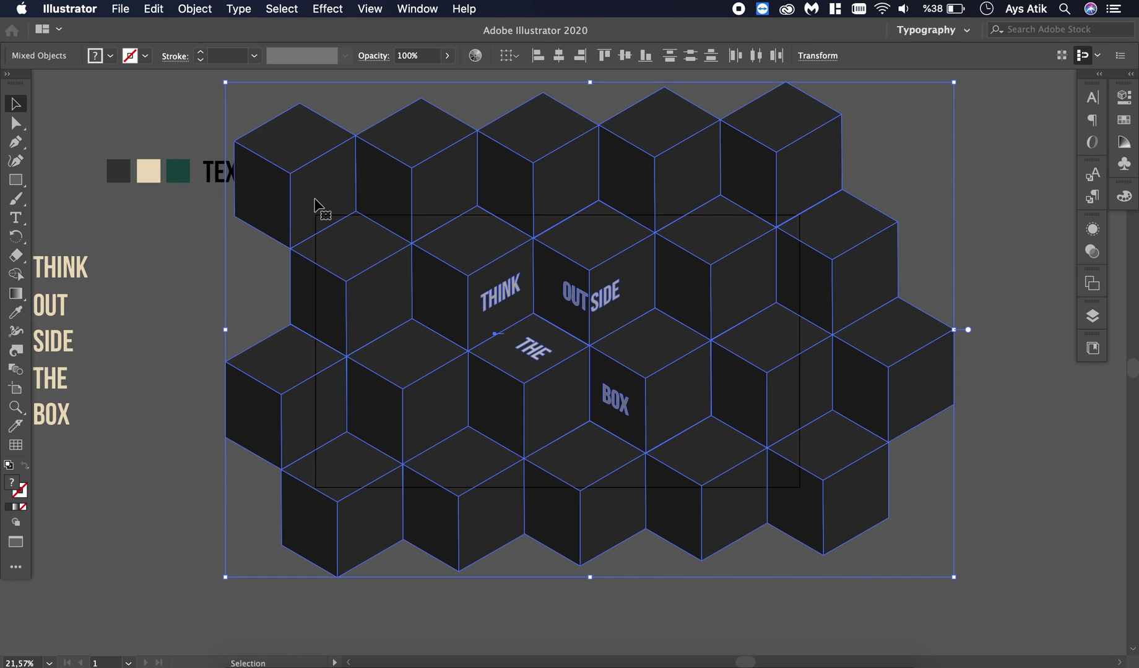
click(175, 370)
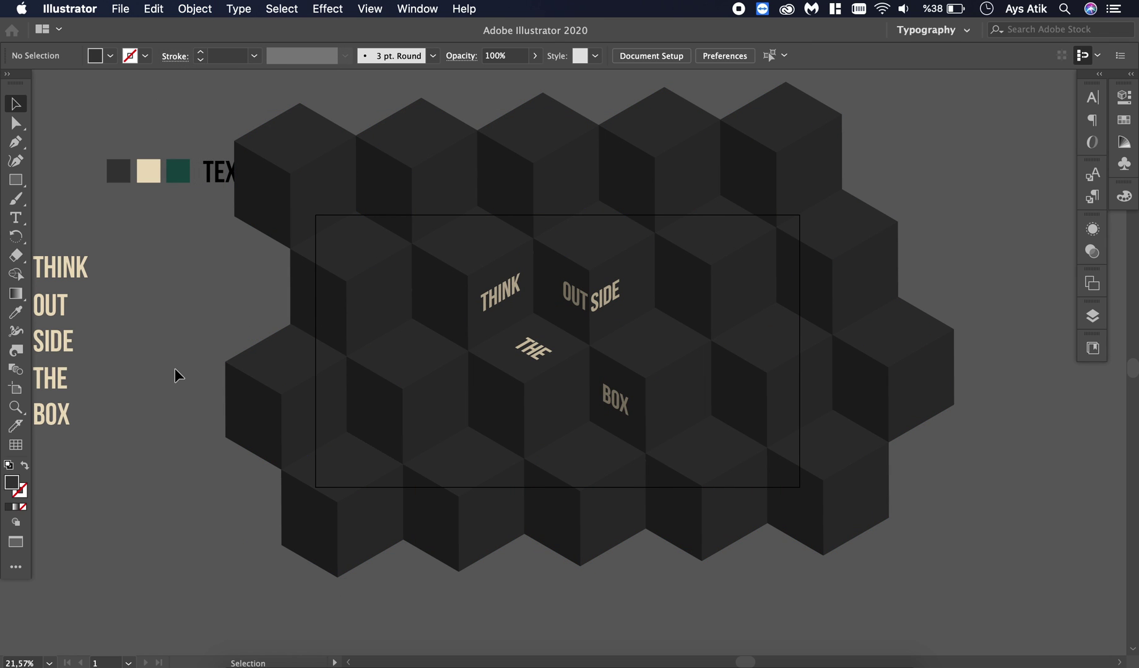
Delete the leftover TEXT object, the three color swatches and the flat THINK OUT SIDE THE BOX words beside the artboard
click(206, 175)
key(Delete)
scroll(331, 135, left, 5)
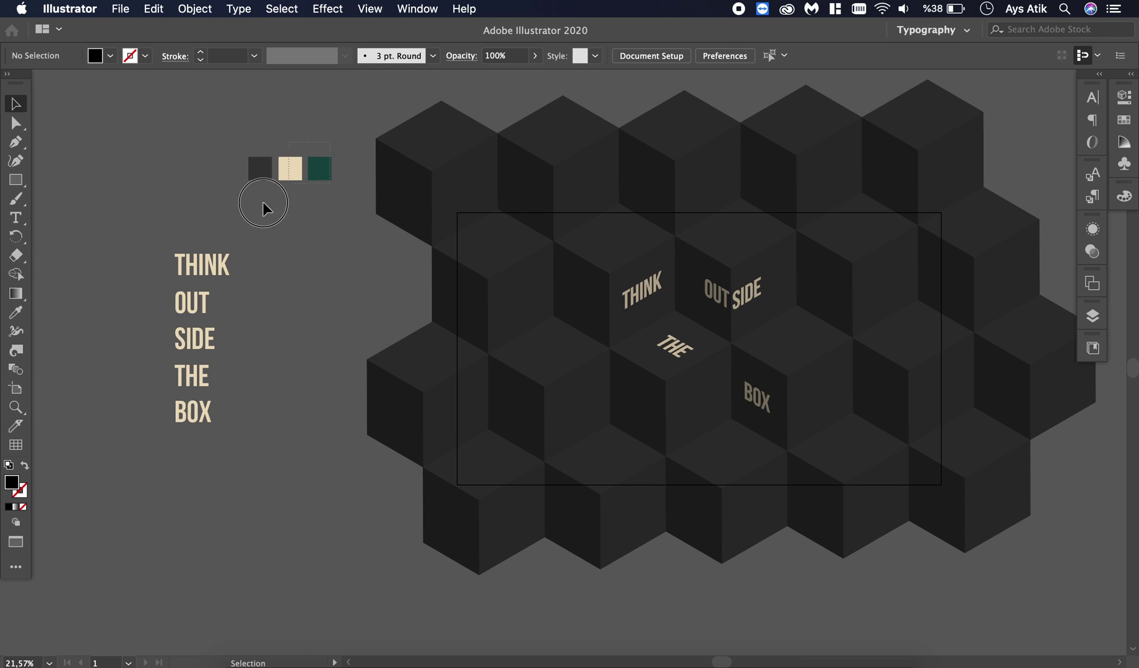
drag(121, 432, 156, 415)
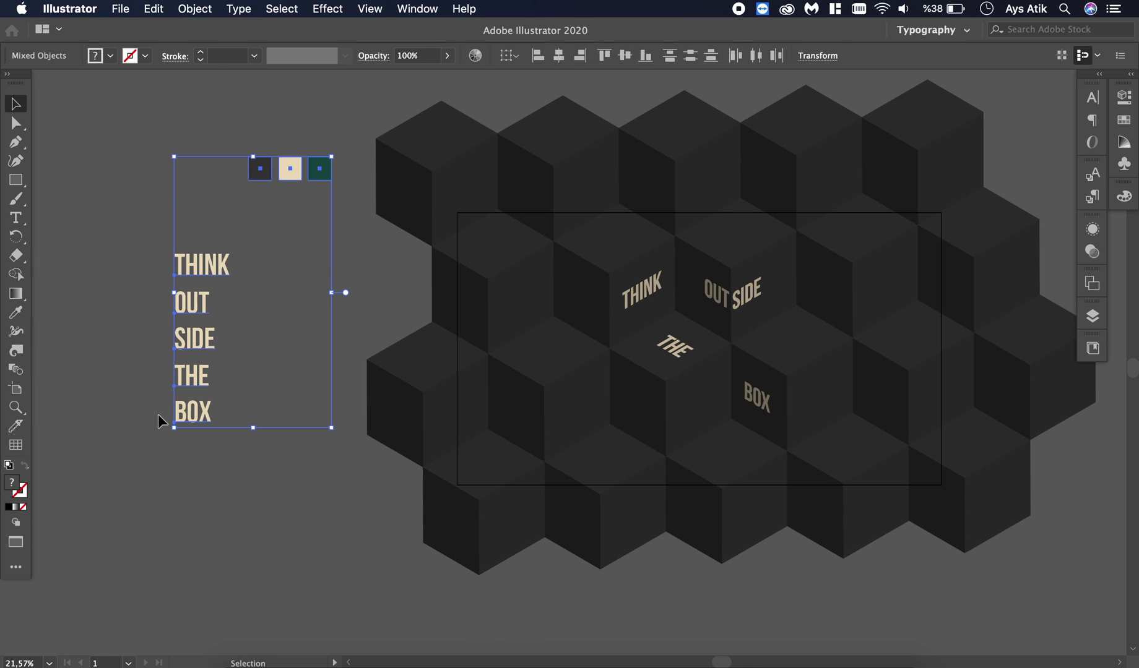
key(Delete)
Select all cubes with their isometric words and enlarge them proportionally from their center
scroll(161, 418, right, 5)
drag(990, 93, 587, 537)
scroll(811, 549, right, 3)
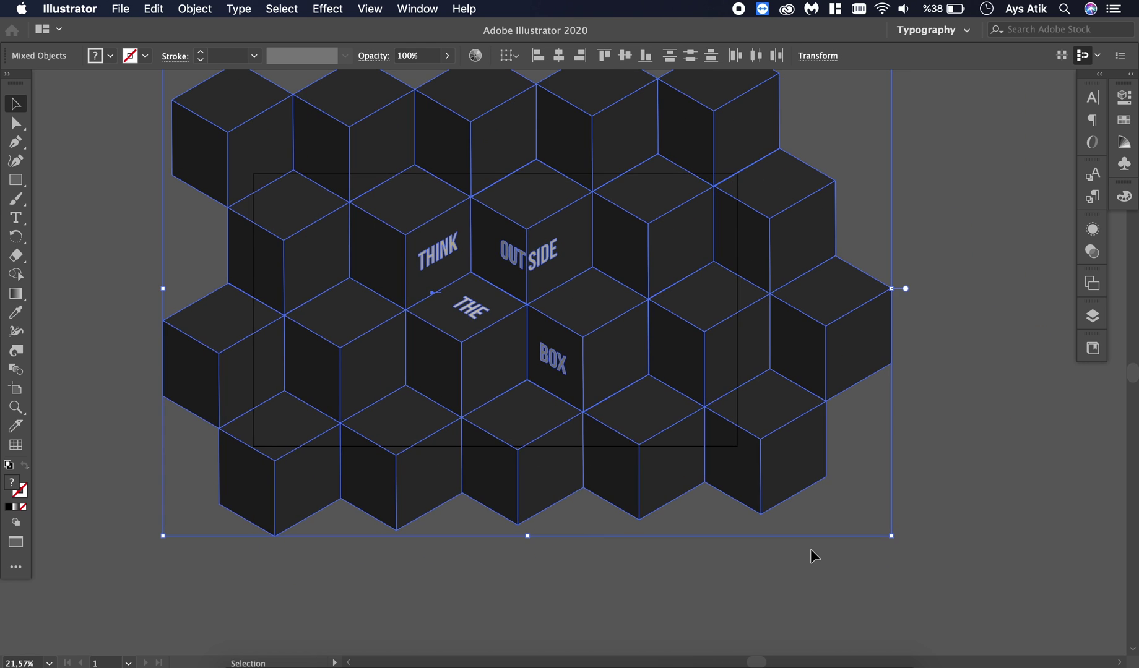
scroll(811, 549, down, 3)
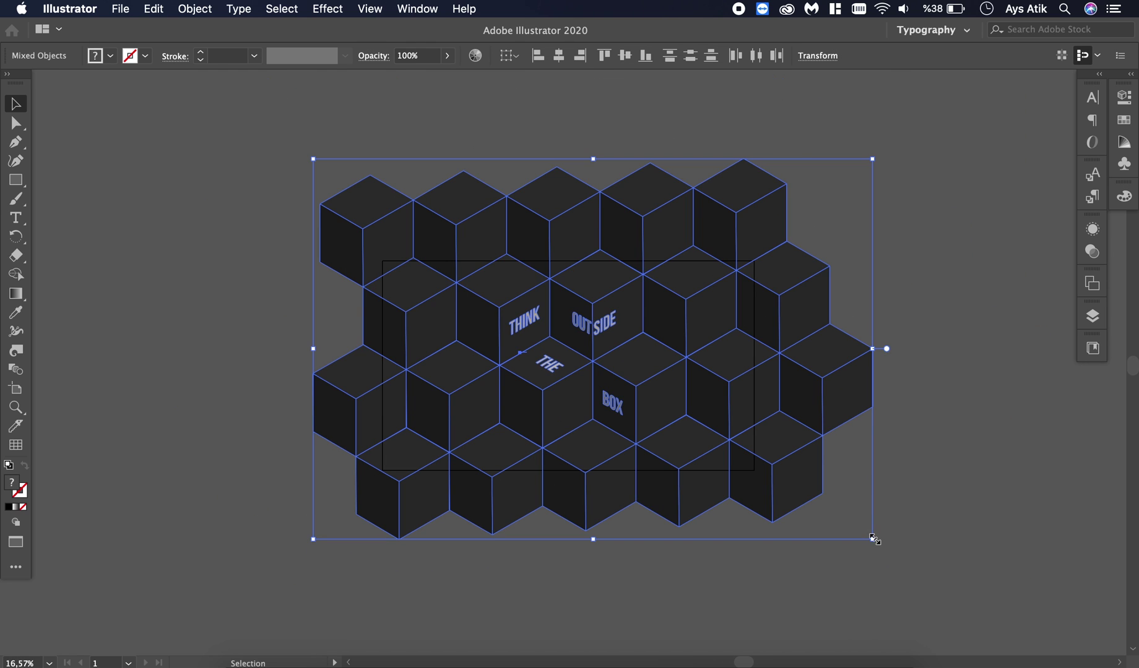
drag(874, 539, 904, 560)
Nudge the selected cubes and words down over the artboard, then deselect them
key(Down)
key(Down)
key(Down)
key(Down)
key(Down)
key(Down)
key(Down)
key(Down)
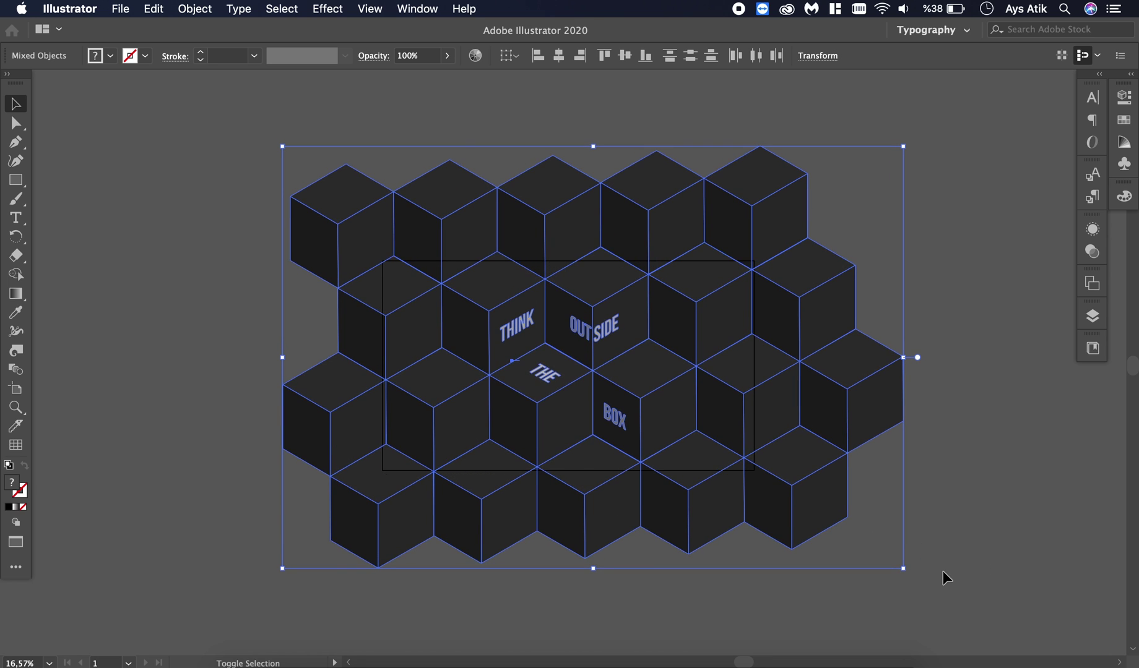
key(Down)
key(Down)
key(Down)
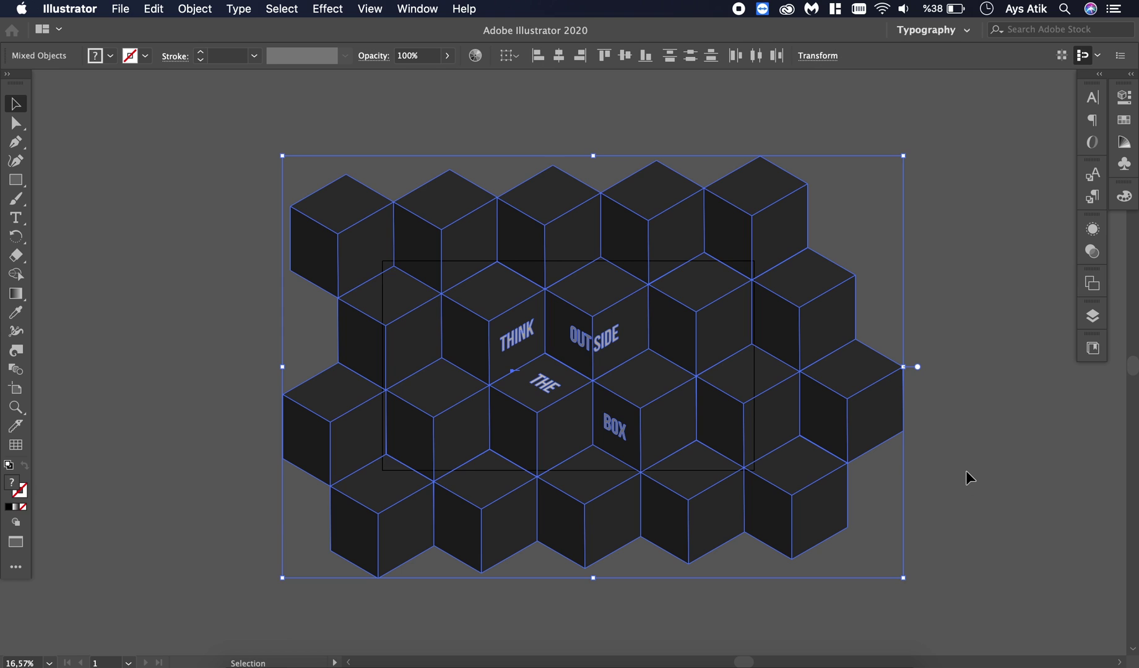
click(968, 479)
scroll(965, 471, up, 1)
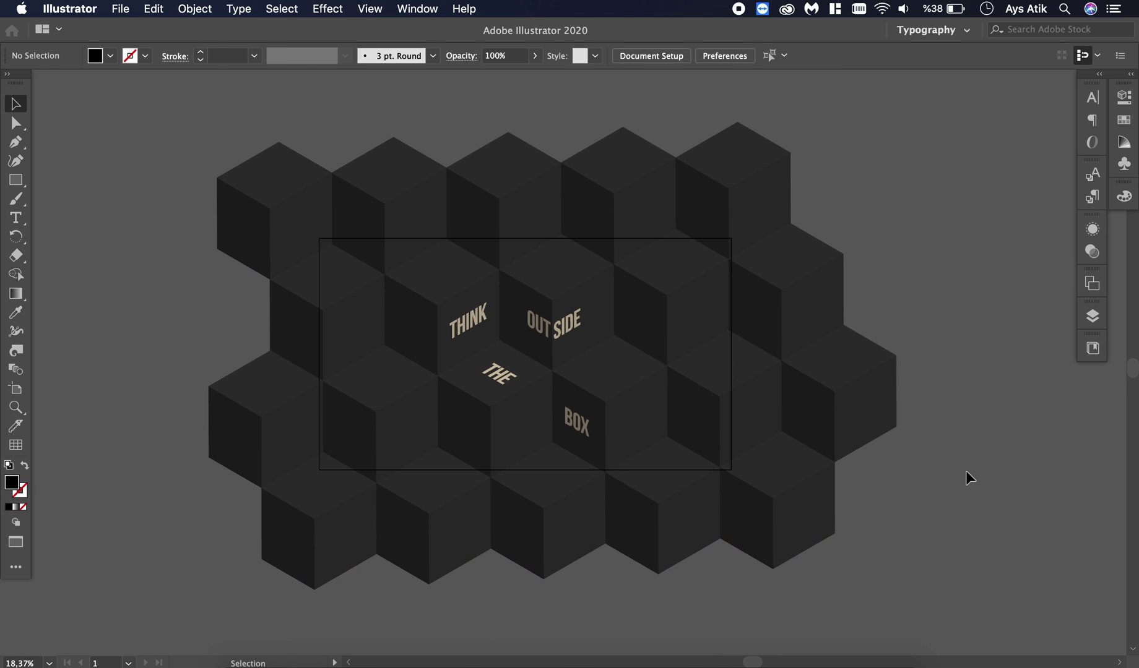
Select all cubes and words and scale them down slightly and proportionally from their center, still covering the artboard
scroll(965, 471, right, 3)
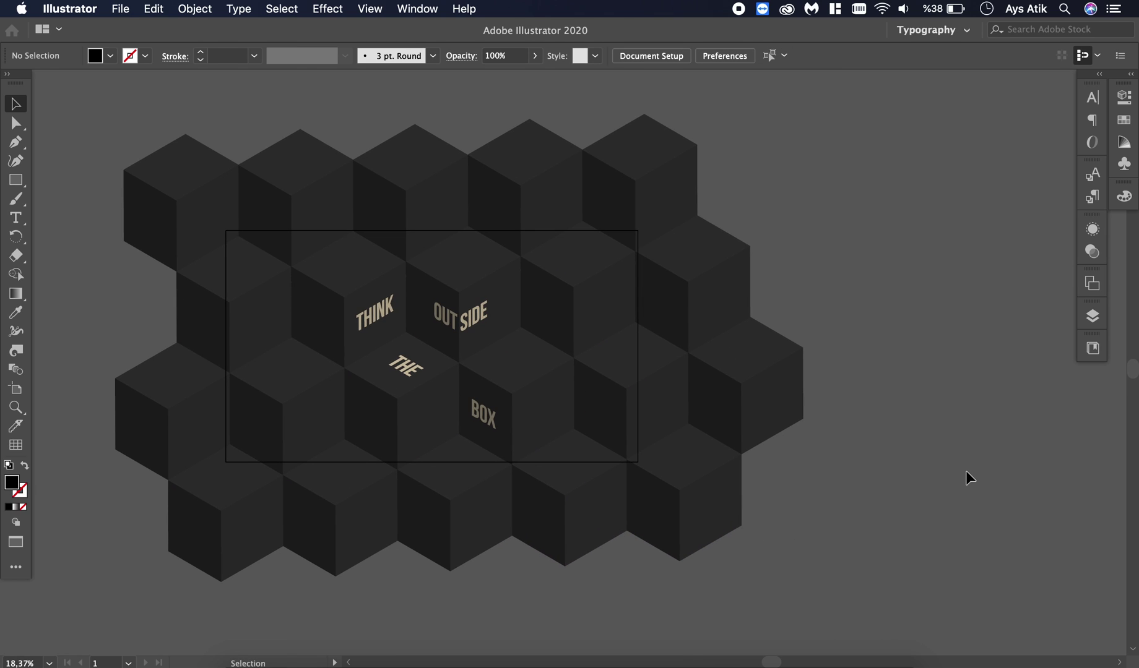
scroll(791, 383, down, 1)
scroll(792, 388, up, 2)
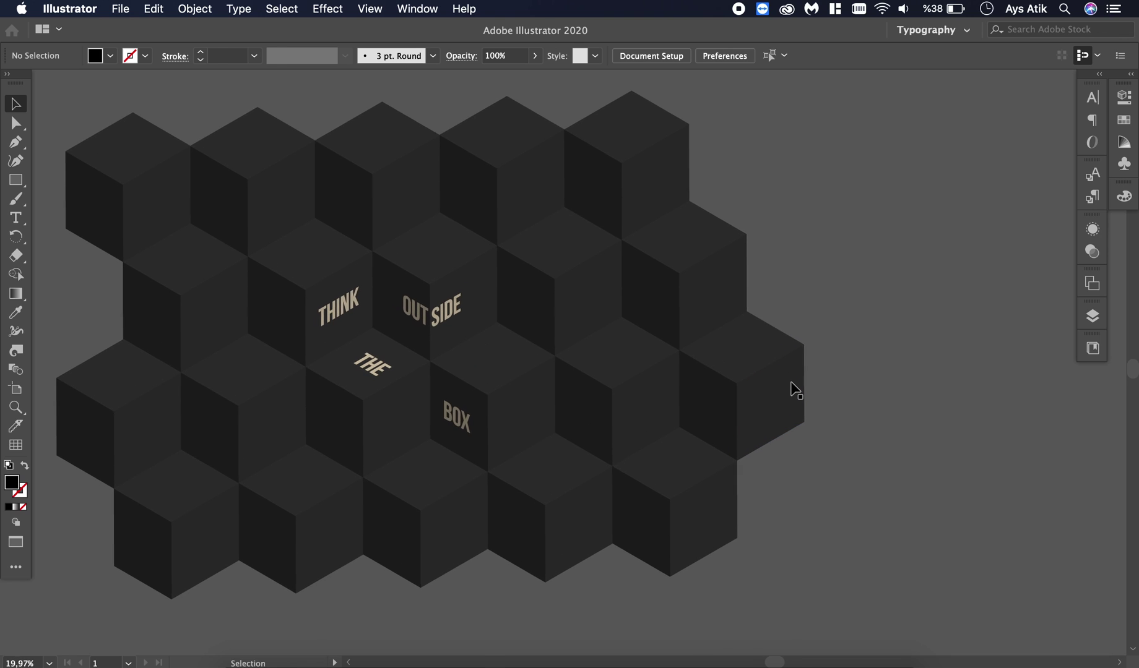
click(139, 563)
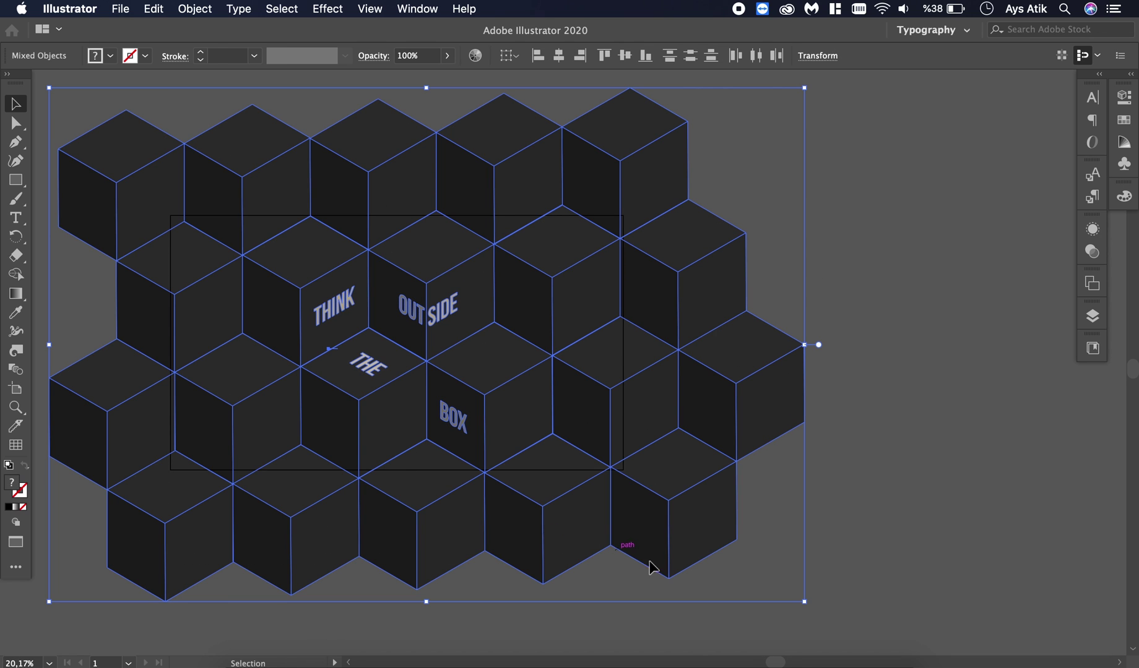
drag(805, 606, 779, 597)
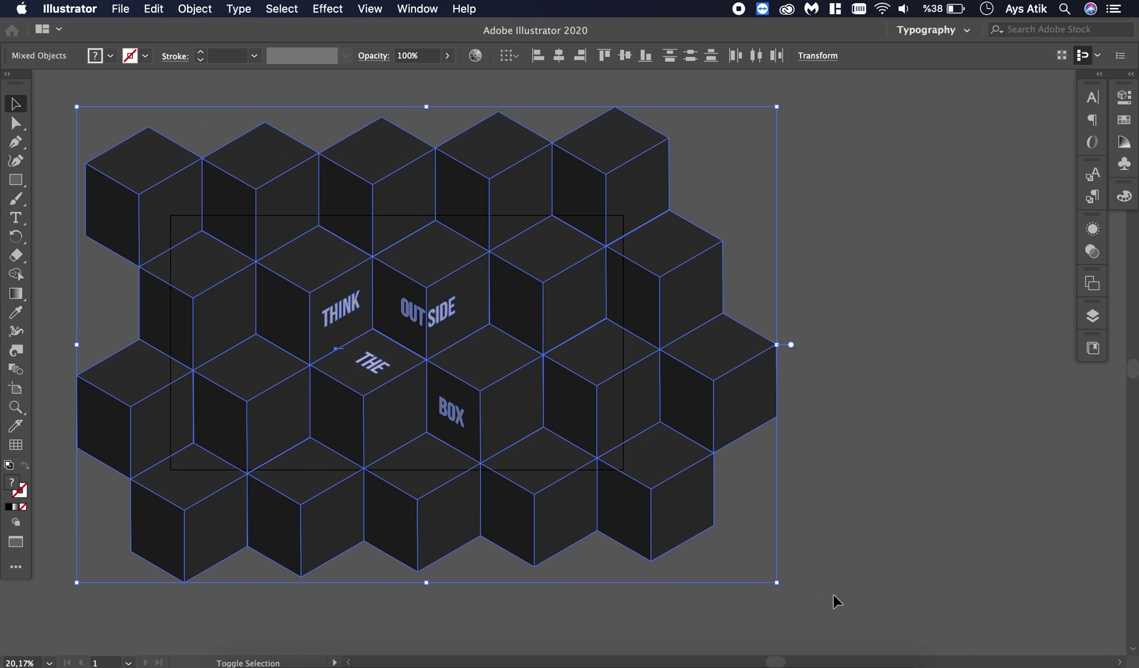
click(863, 570)
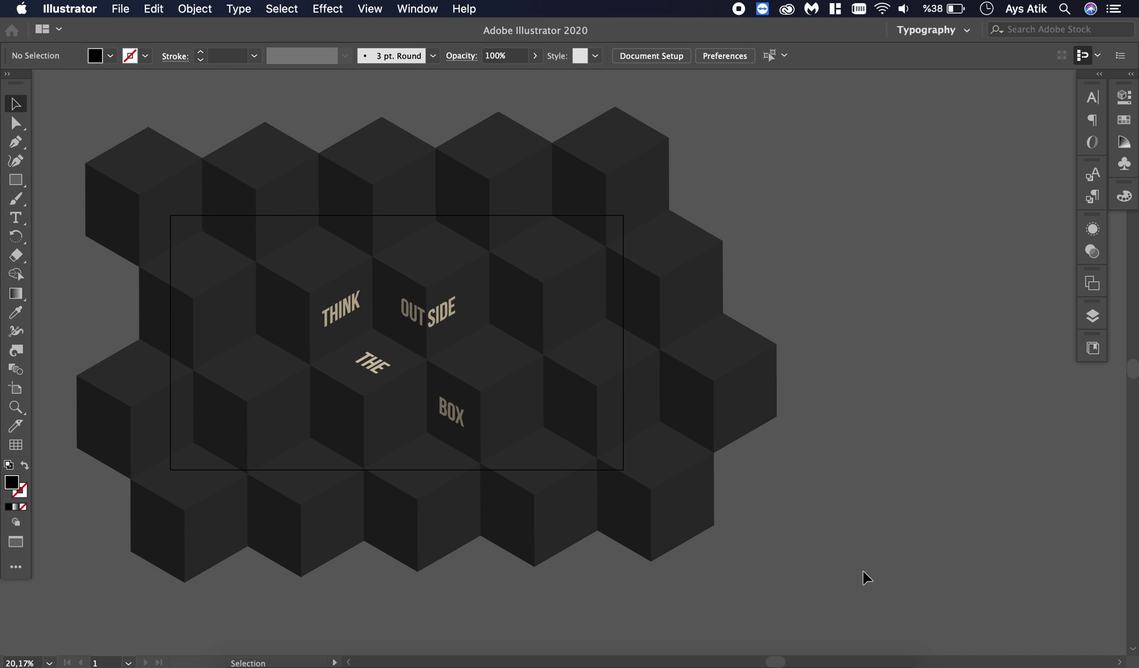
Draw a rectangle exactly covering the artboard and swap its fill and stroke, leaving no fill and a 1 pt black stroke
scroll(863, 570, left, 2)
scroll(897, 551, up, 2)
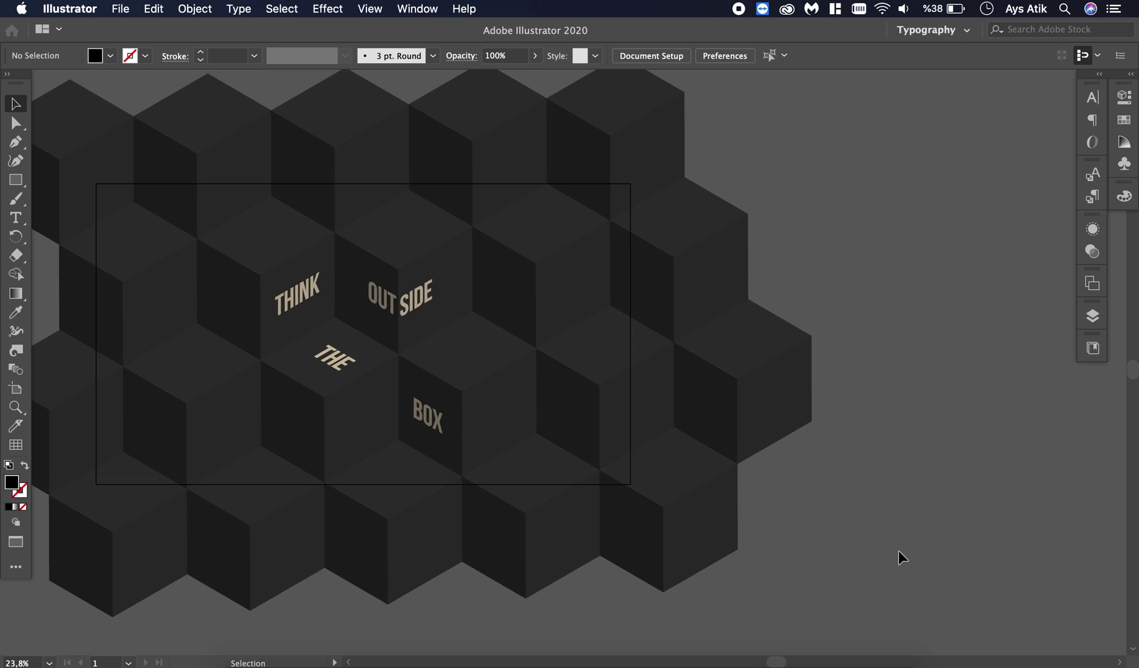
scroll(899, 551, left, 3)
scroll(899, 552, up, 1)
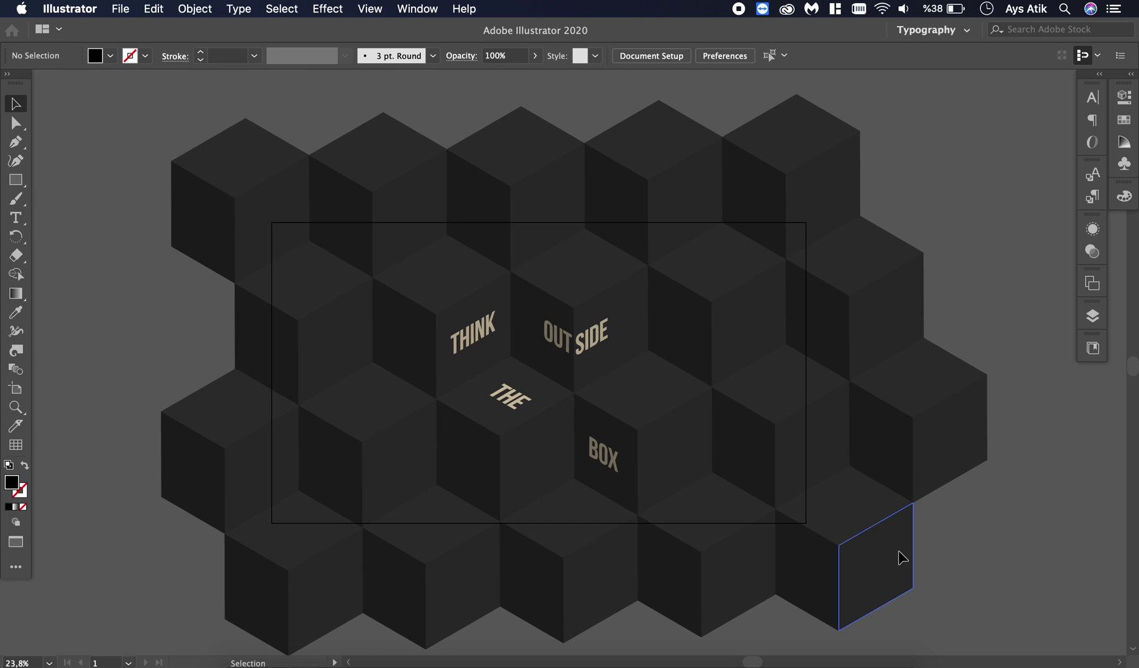
click(11, 186)
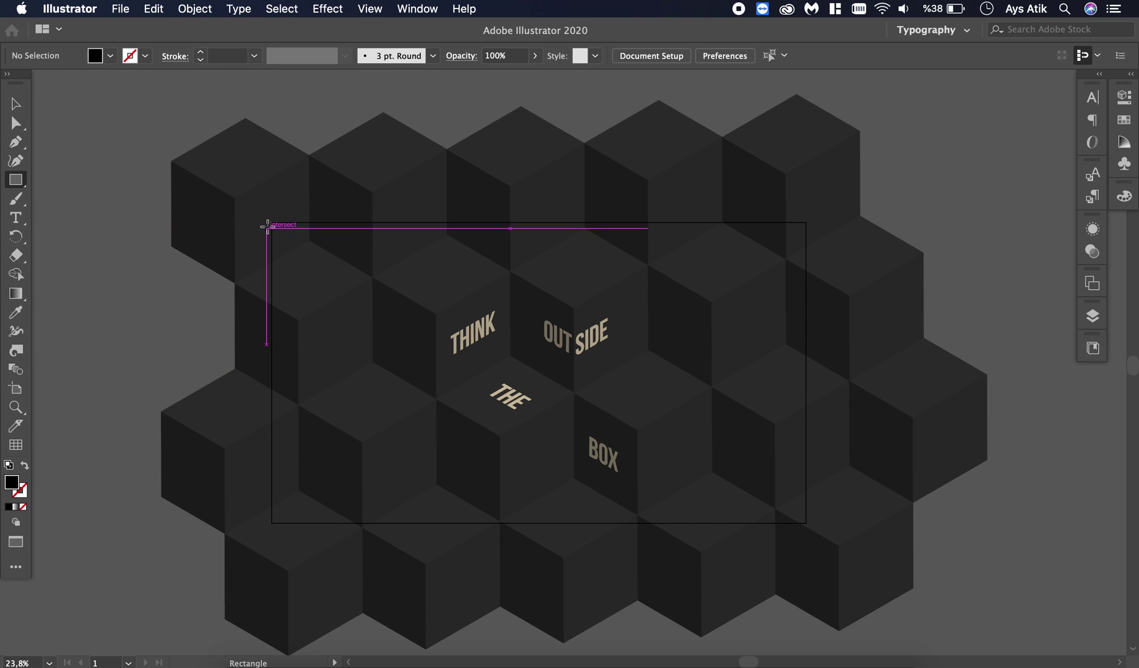
drag(272, 223, 806, 524)
key(v)
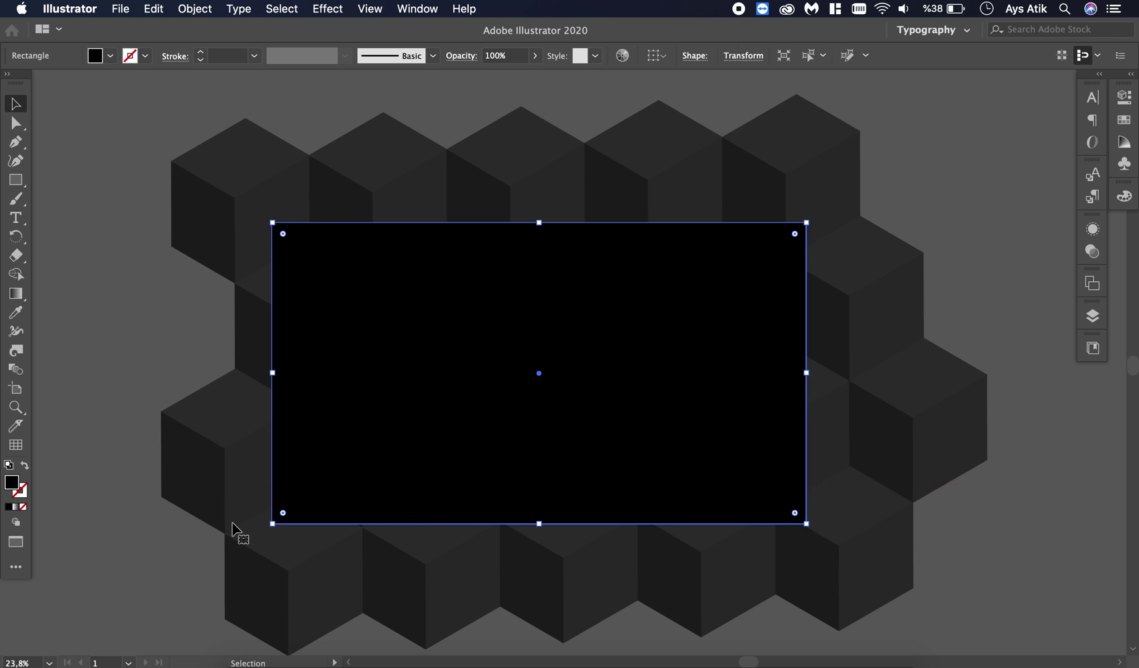
click(25, 468)
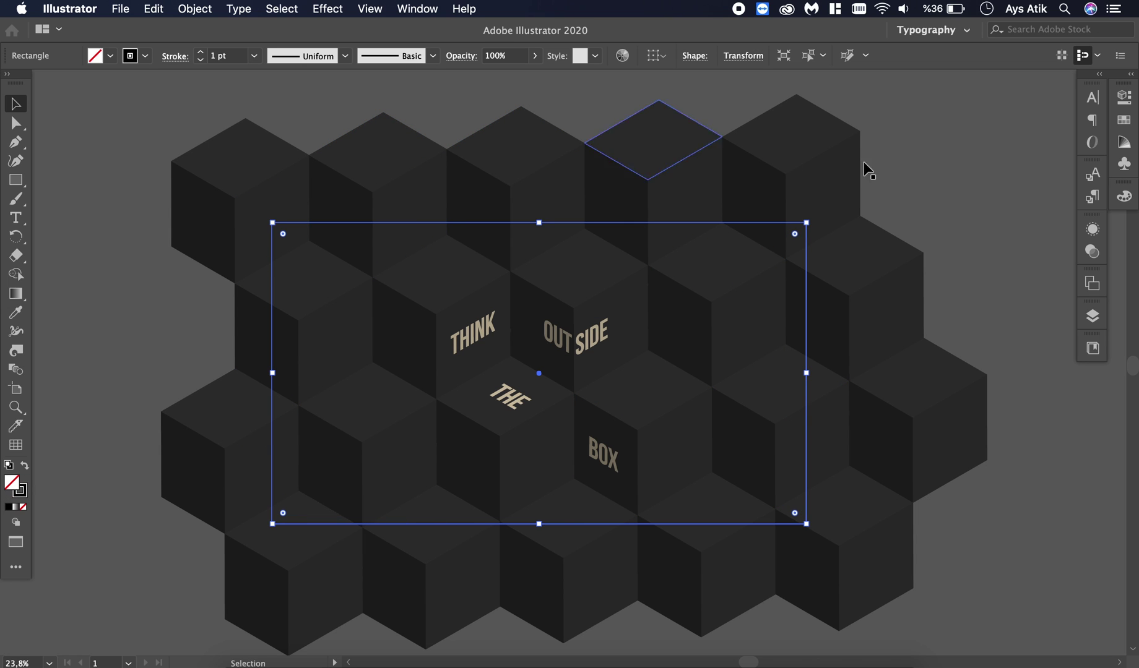
Select all the artwork and make a clipping mask from the rectangle to crop the cubes to the artboard
key(super+a)
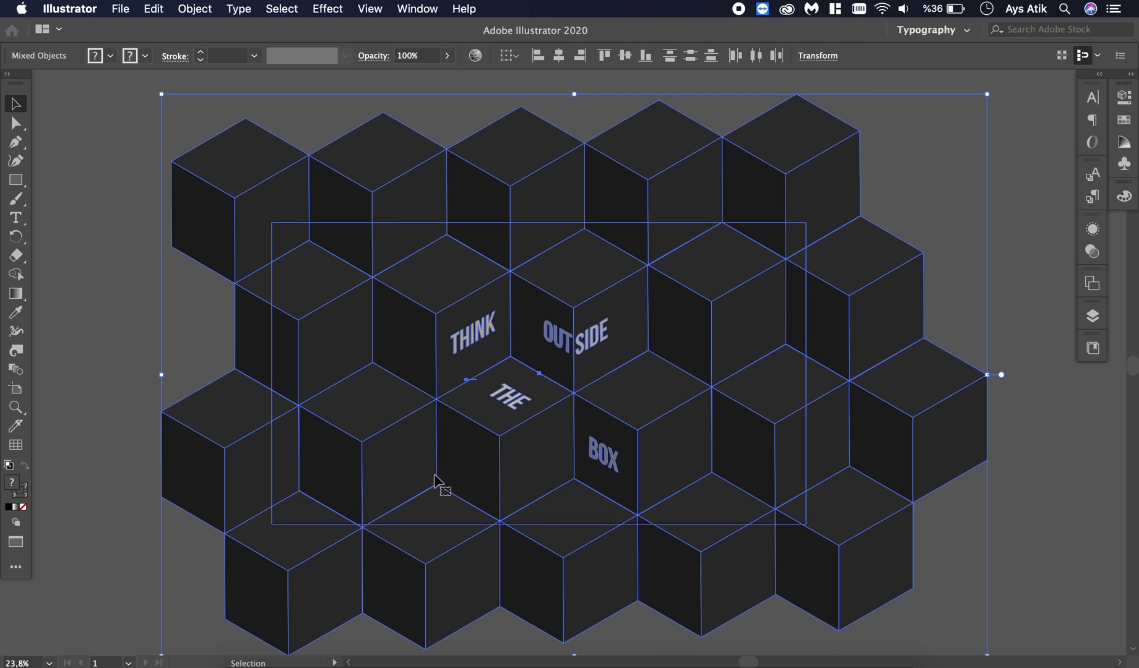
right_click(447, 483)
click(527, 561)
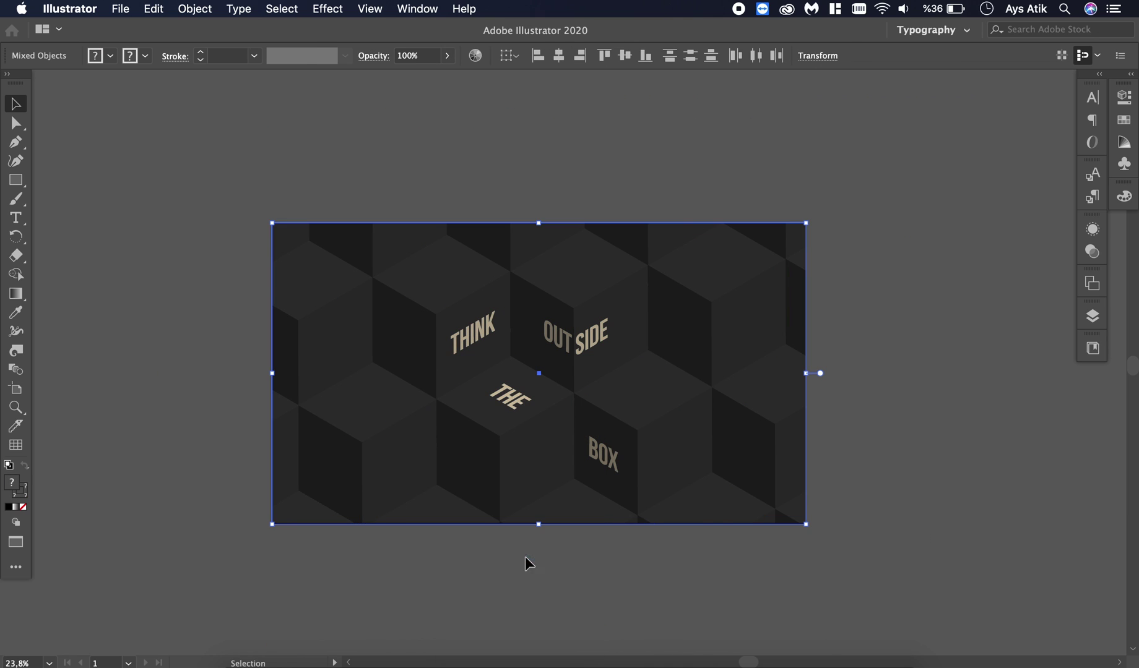
click(531, 582)
scroll(531, 582, right, 3)
scroll(531, 581, up, 3)
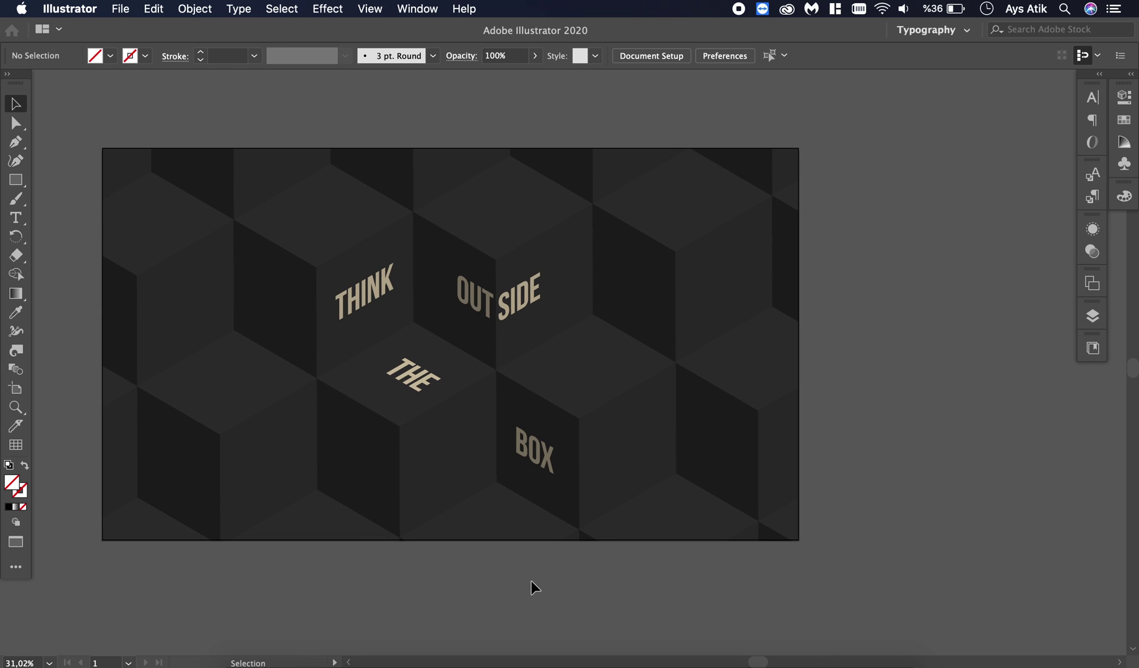
scroll(531, 581, up, 2)
scroll(531, 581, down, 1)
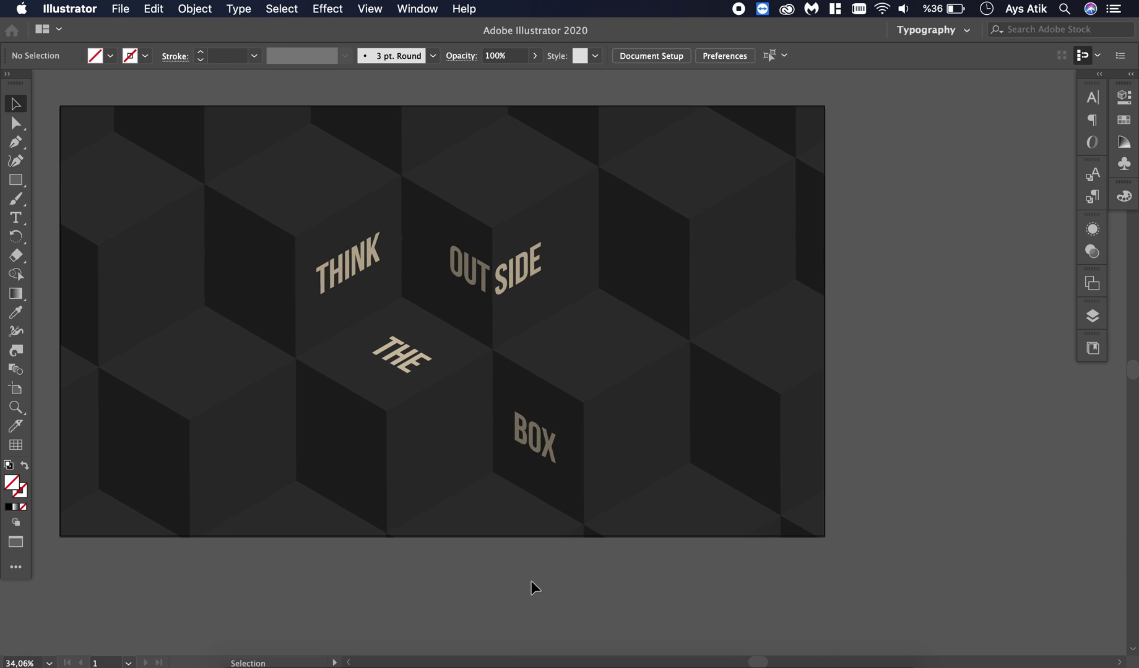